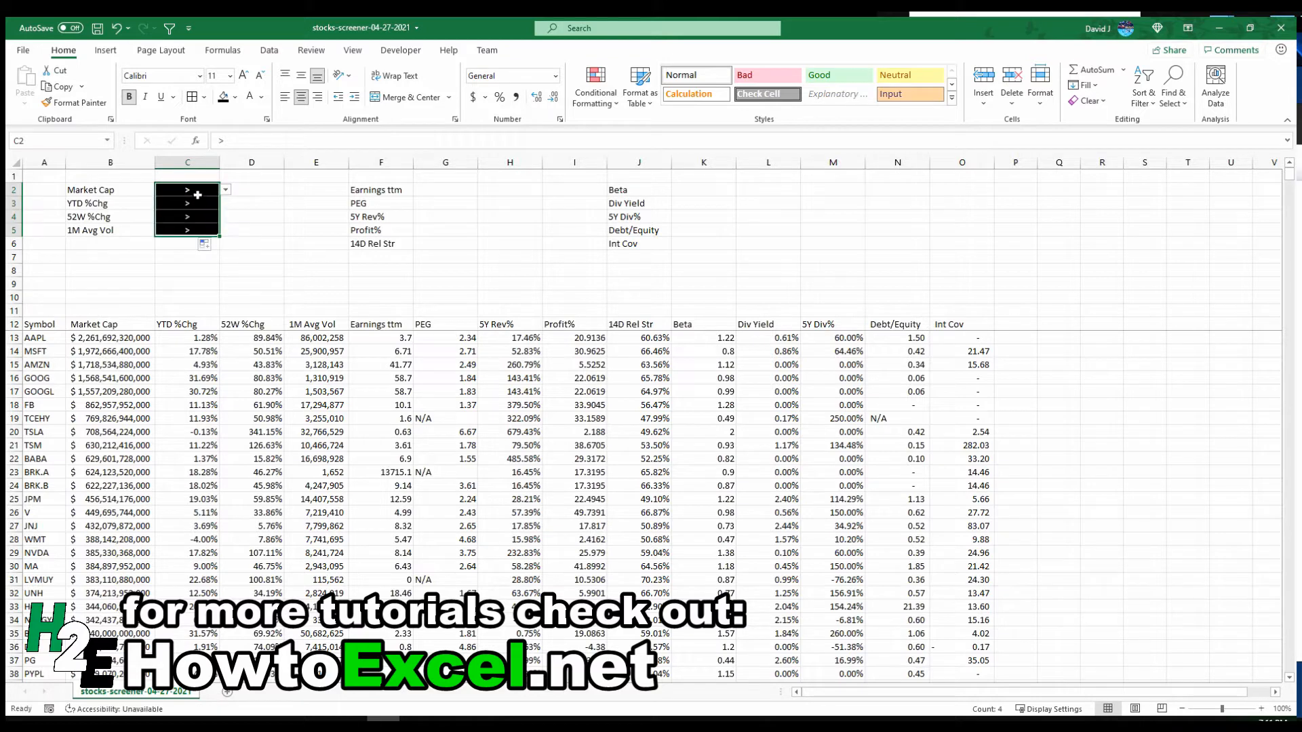
Copy the ">" operator cell from C2 into G2:G6 and K2:K6 beside the second and third criteria groups.
click(207, 190)
key(ctrl+c)
drag(425, 192, 427, 243)
key(ctrl+v)
drag(714, 196, 711, 244)
key(Return)
Fill cell D2 with yellow and give it a dark gold outline border.
click(236, 190)
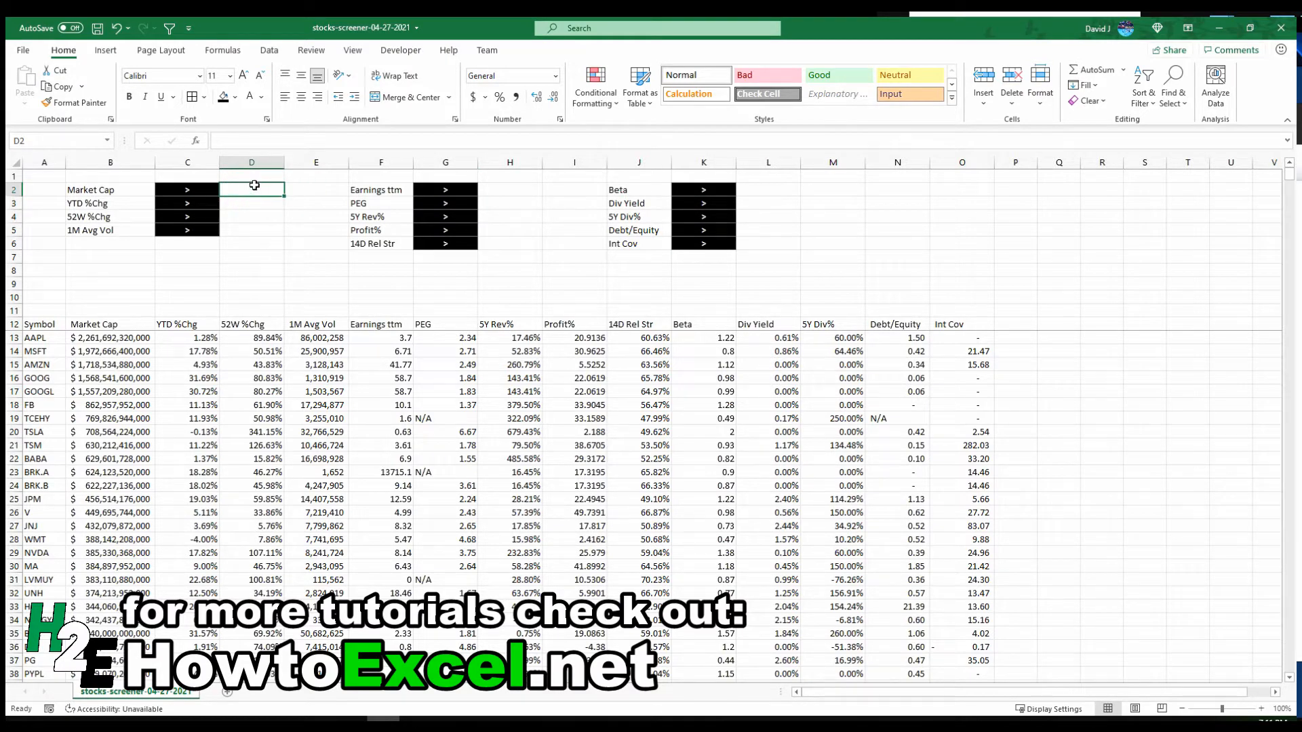
click(236, 98)
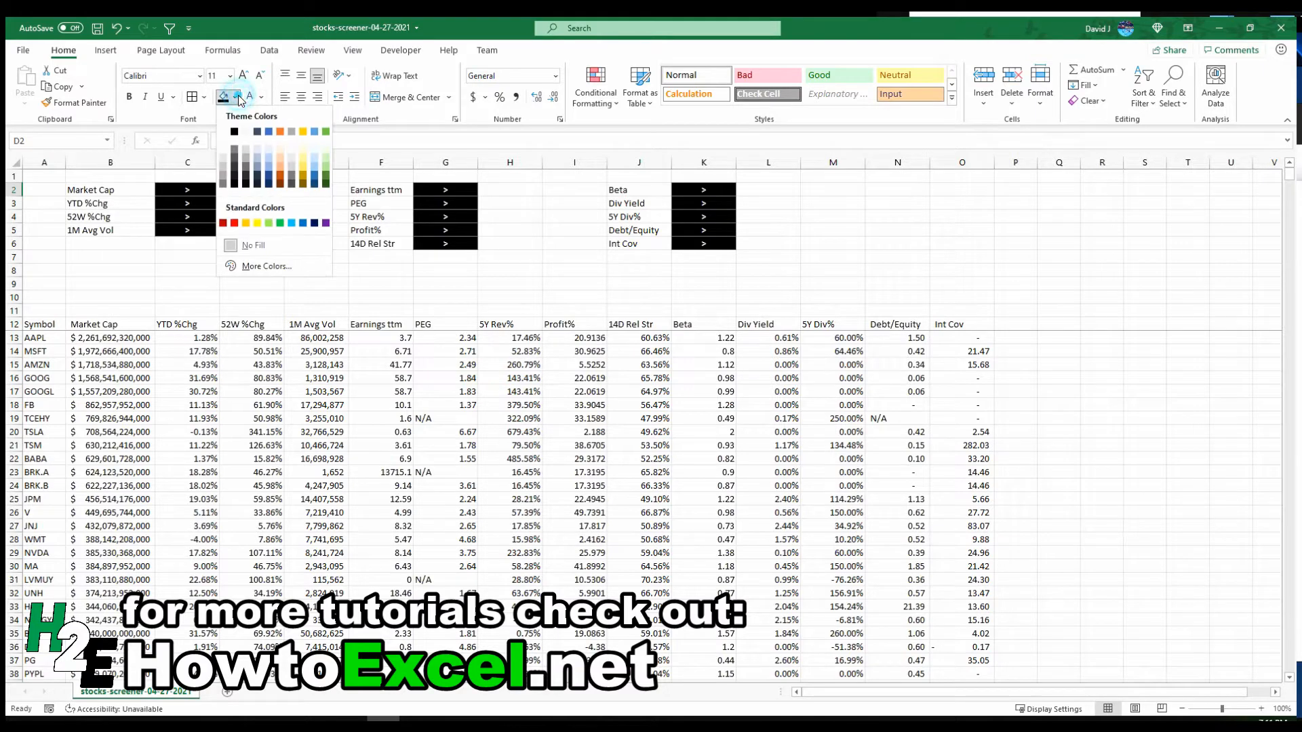
click(257, 223)
click(204, 97)
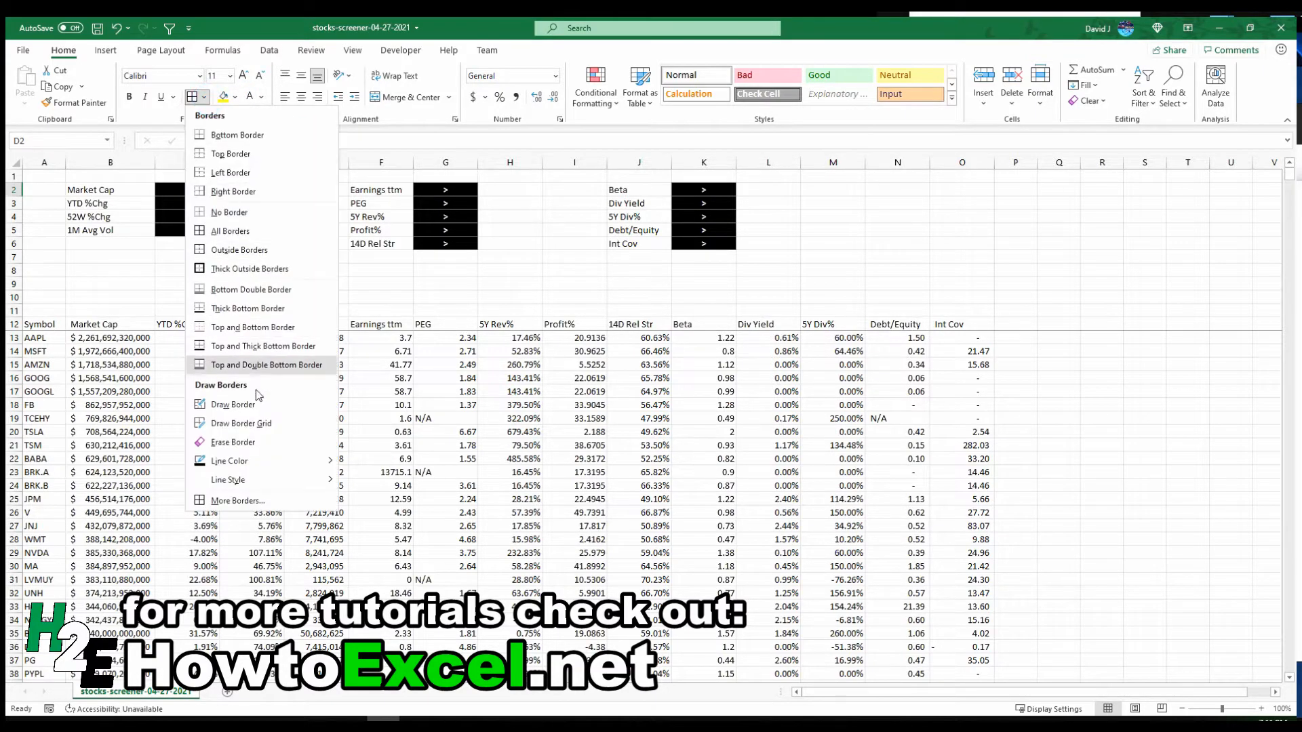
click(270, 498)
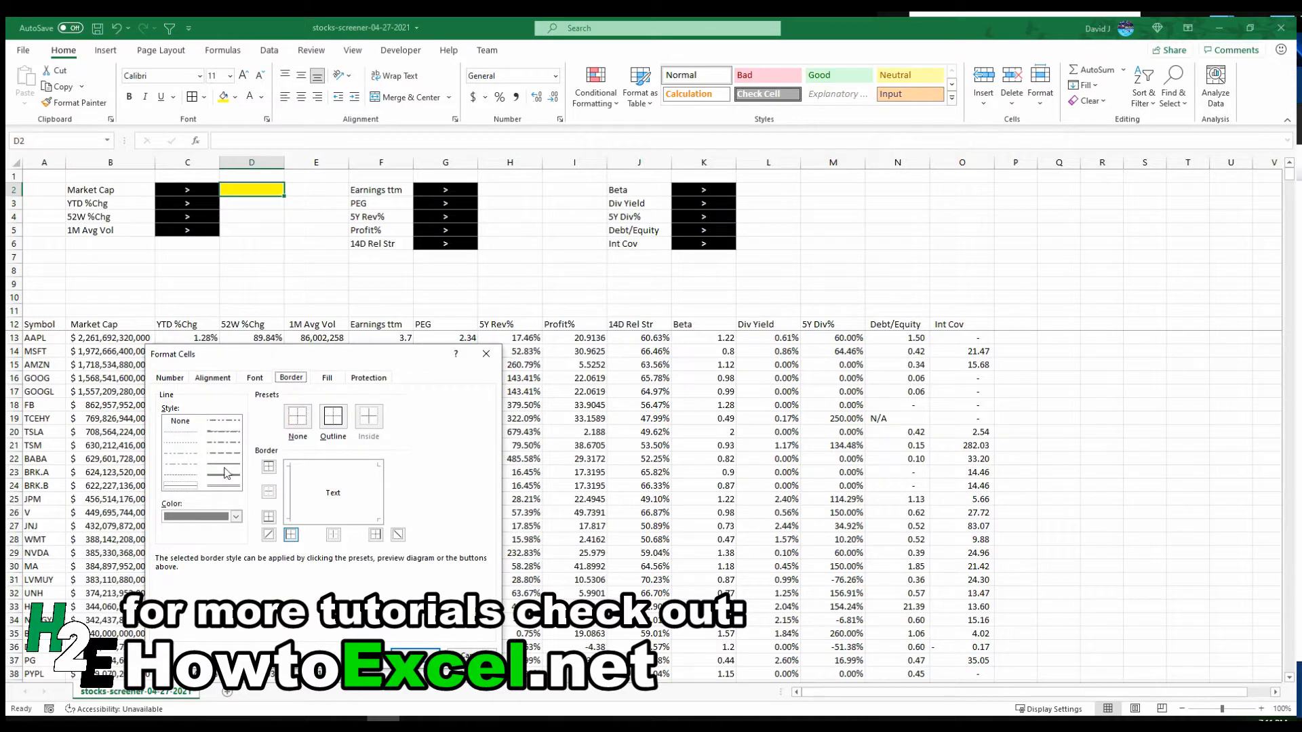
click(235, 517)
click(248, 631)
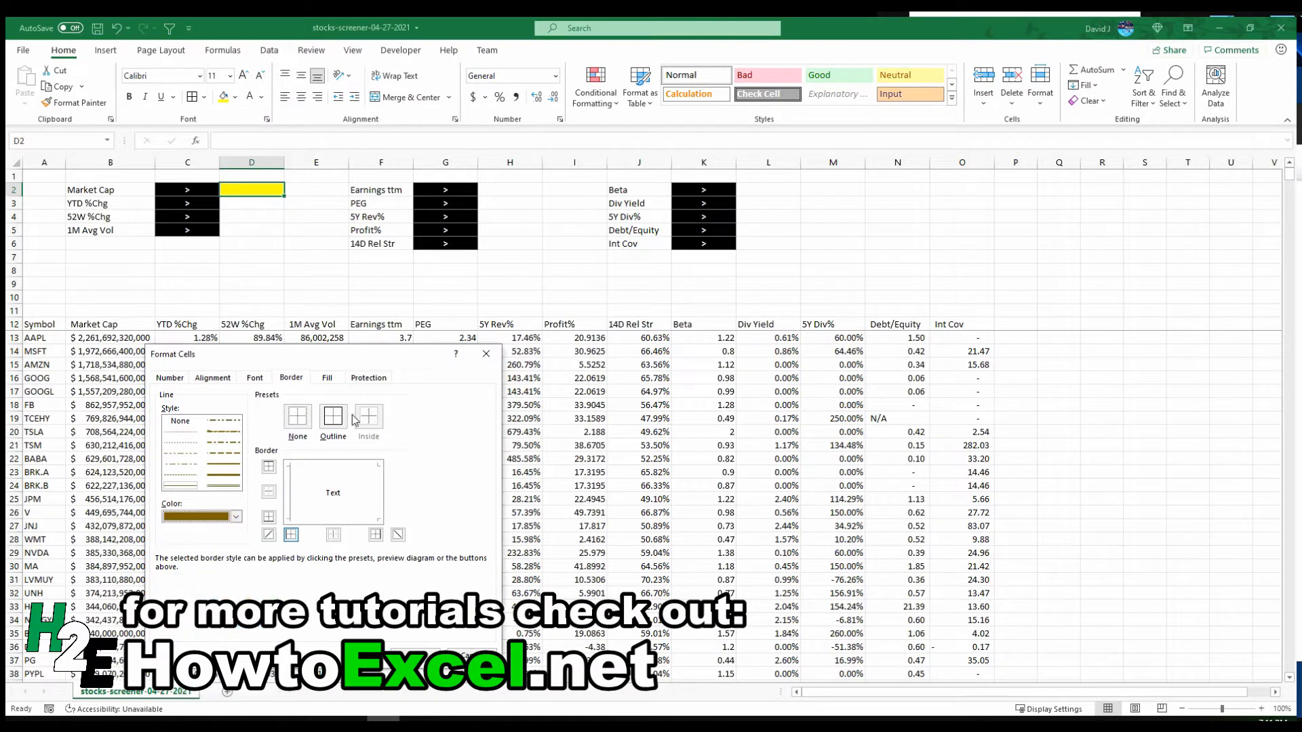
click(333, 415)
click(415, 652)
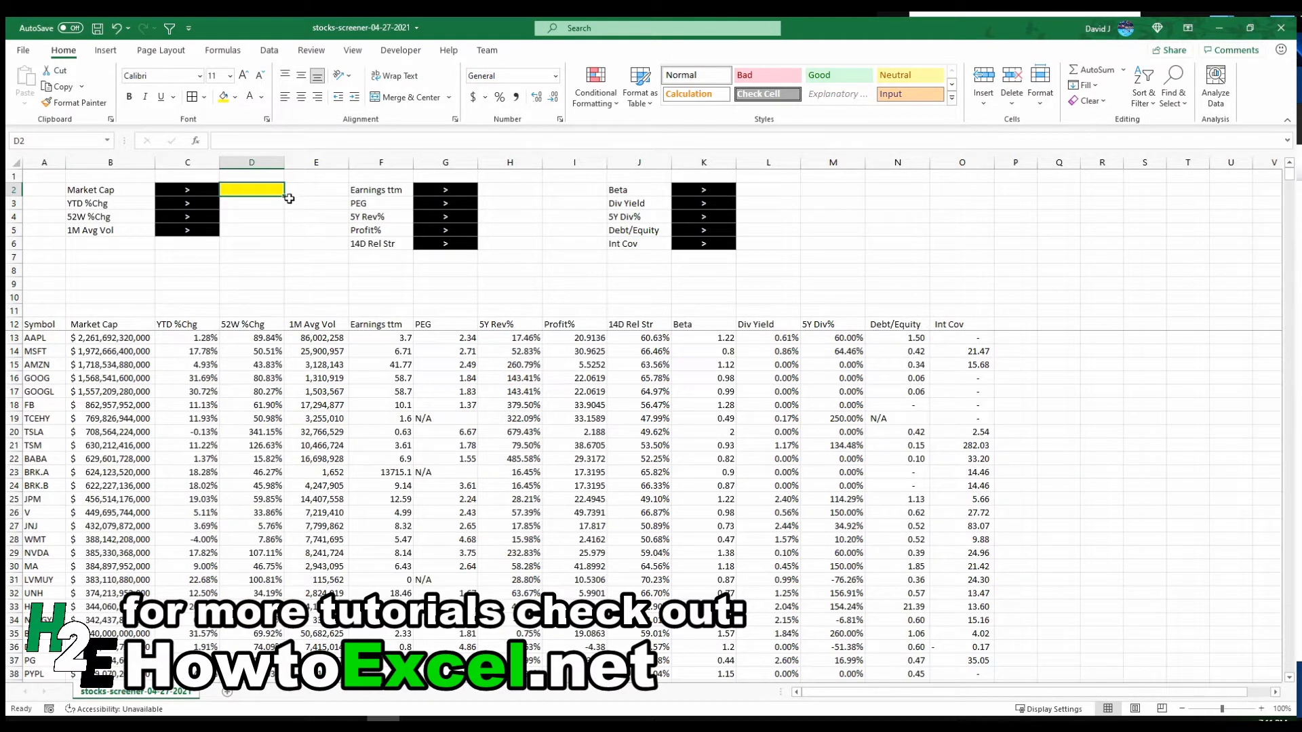
Extend the yellow input cell formatting down to D5 and copy it to H2:H6 and L2:L6.
drag(284, 196, 283, 239)
click(261, 205)
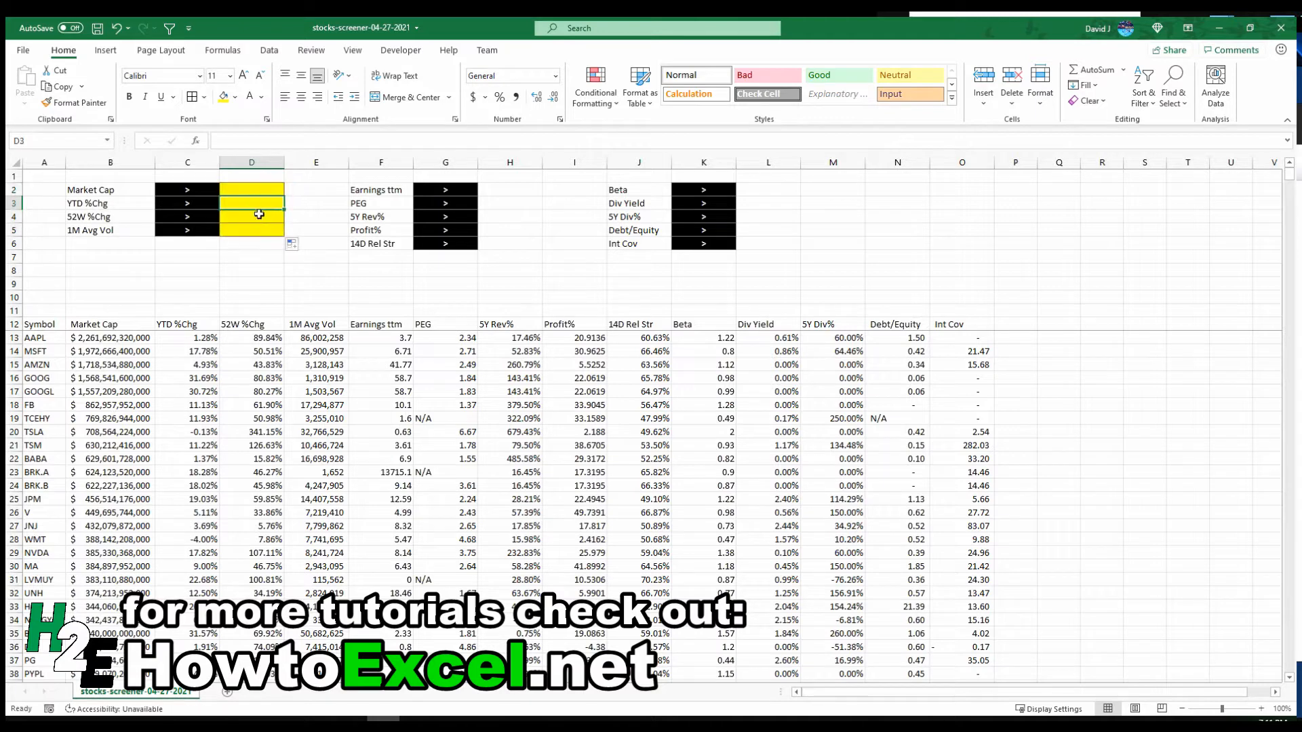
key(ctrl+c)
drag(507, 187, 510, 242)
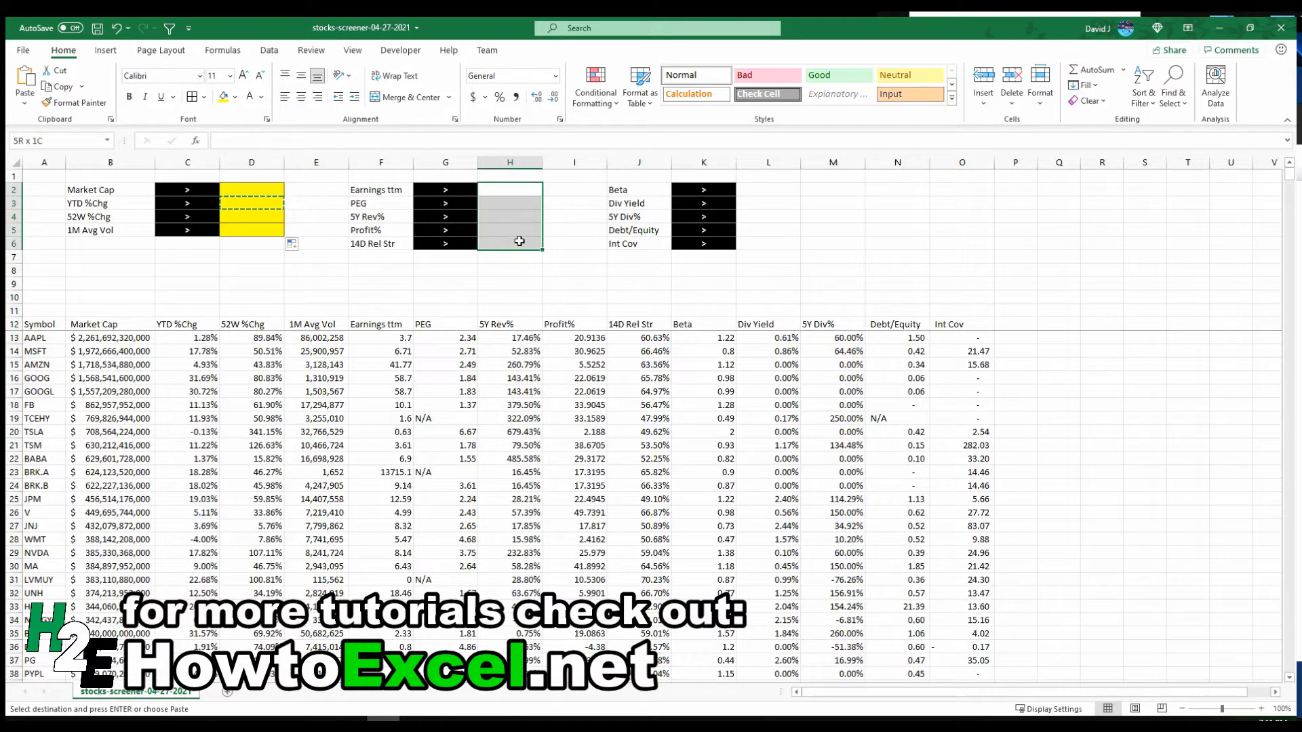
key(ctrl+v)
drag(782, 192, 785, 244)
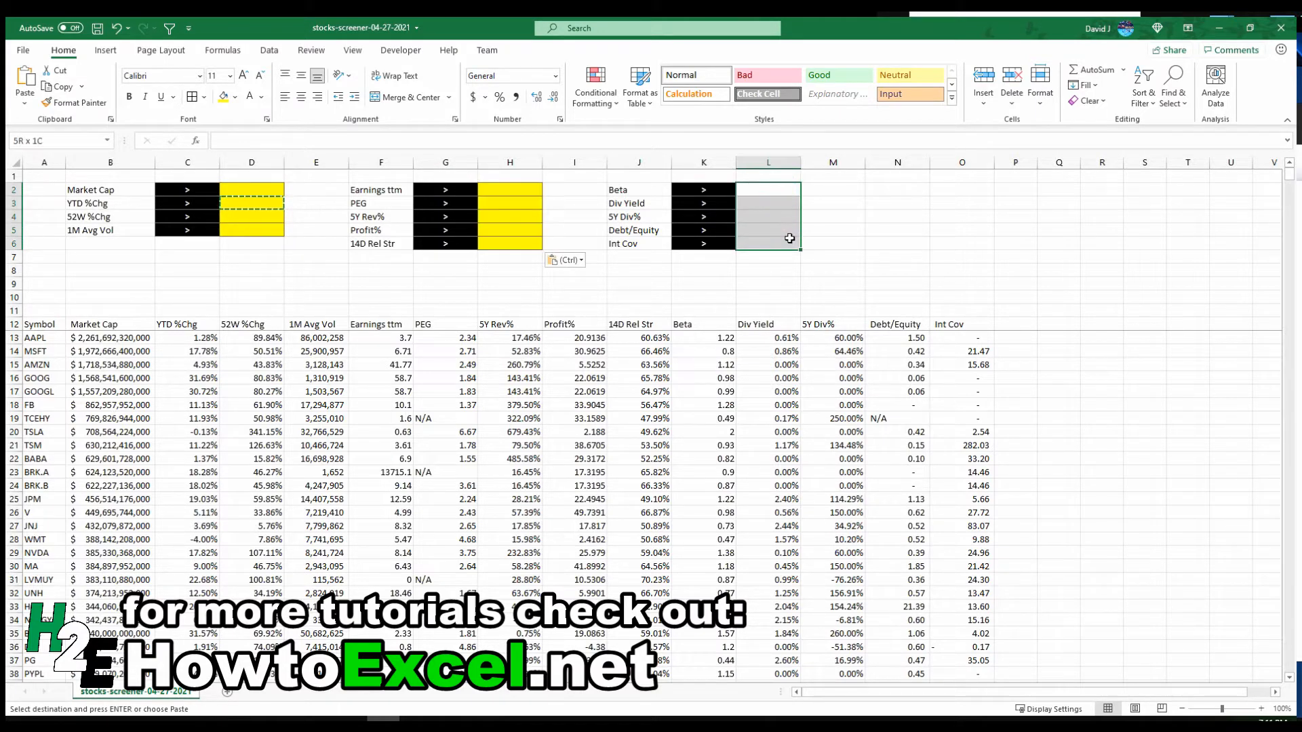
key(ctrl+v)
key(Escape)
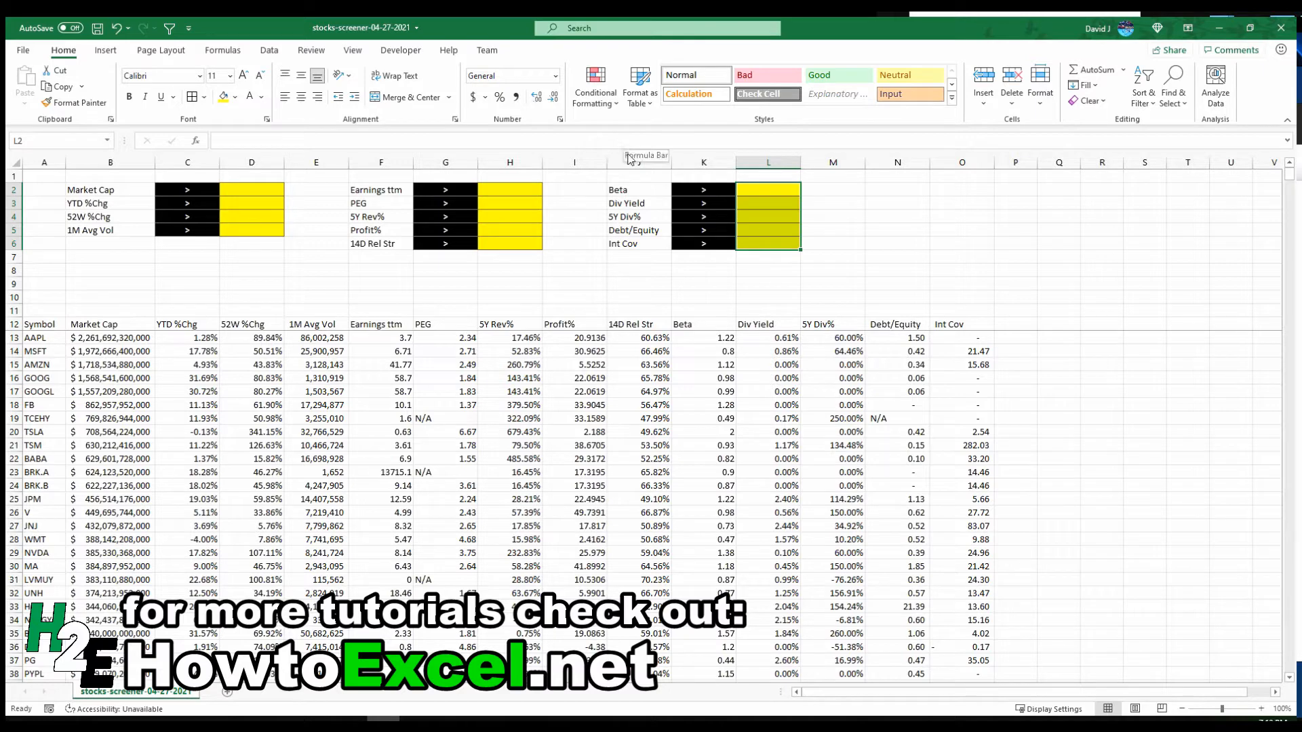
Label cell N2 "Date" and copy the yellow input cell L2 to O2.
click(873, 190)
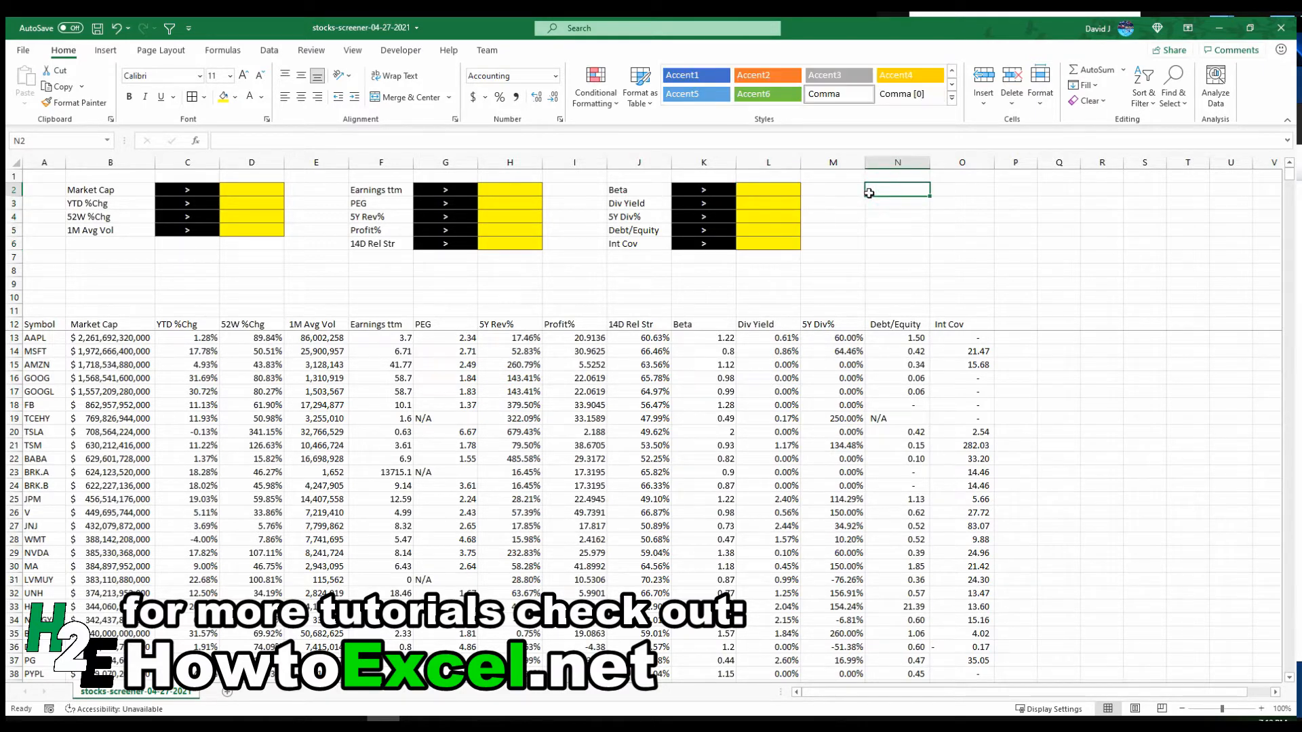
text(Date)
key(Return)
click(769, 189)
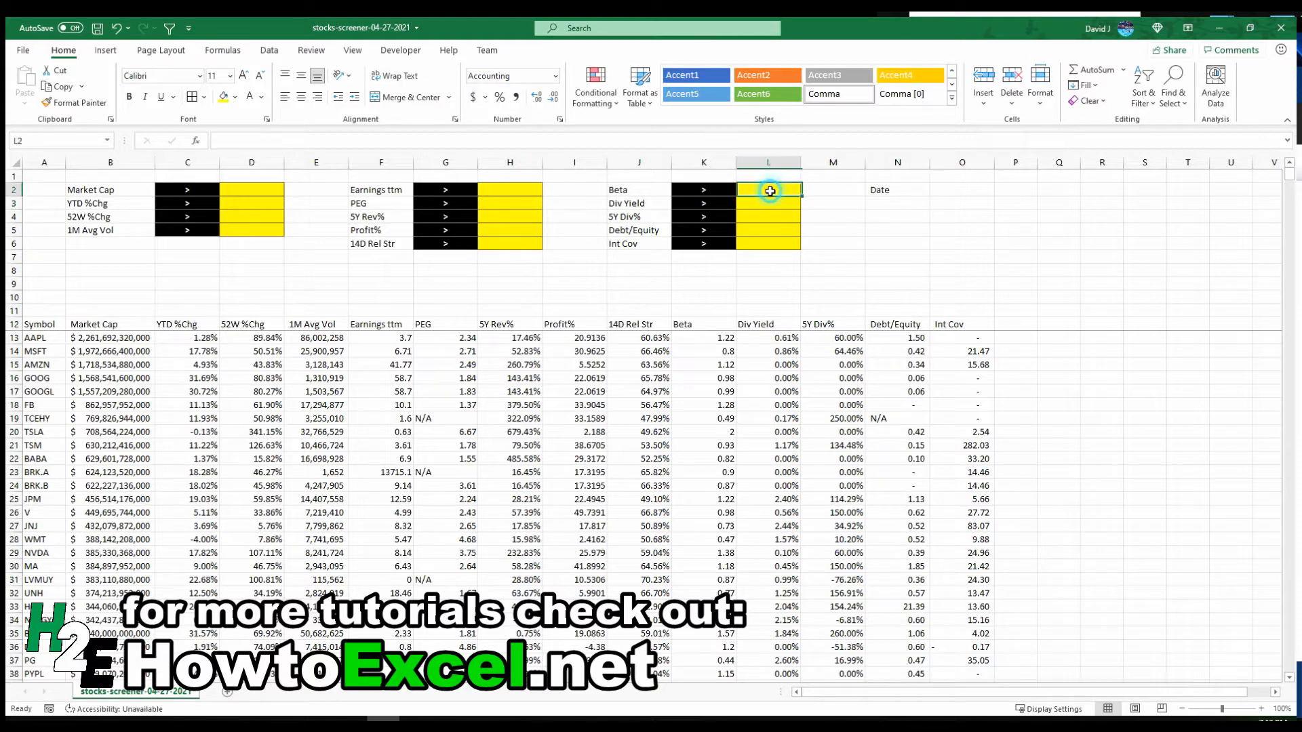
key(ctrl+c)
click(948, 191)
key(ctrl+v)
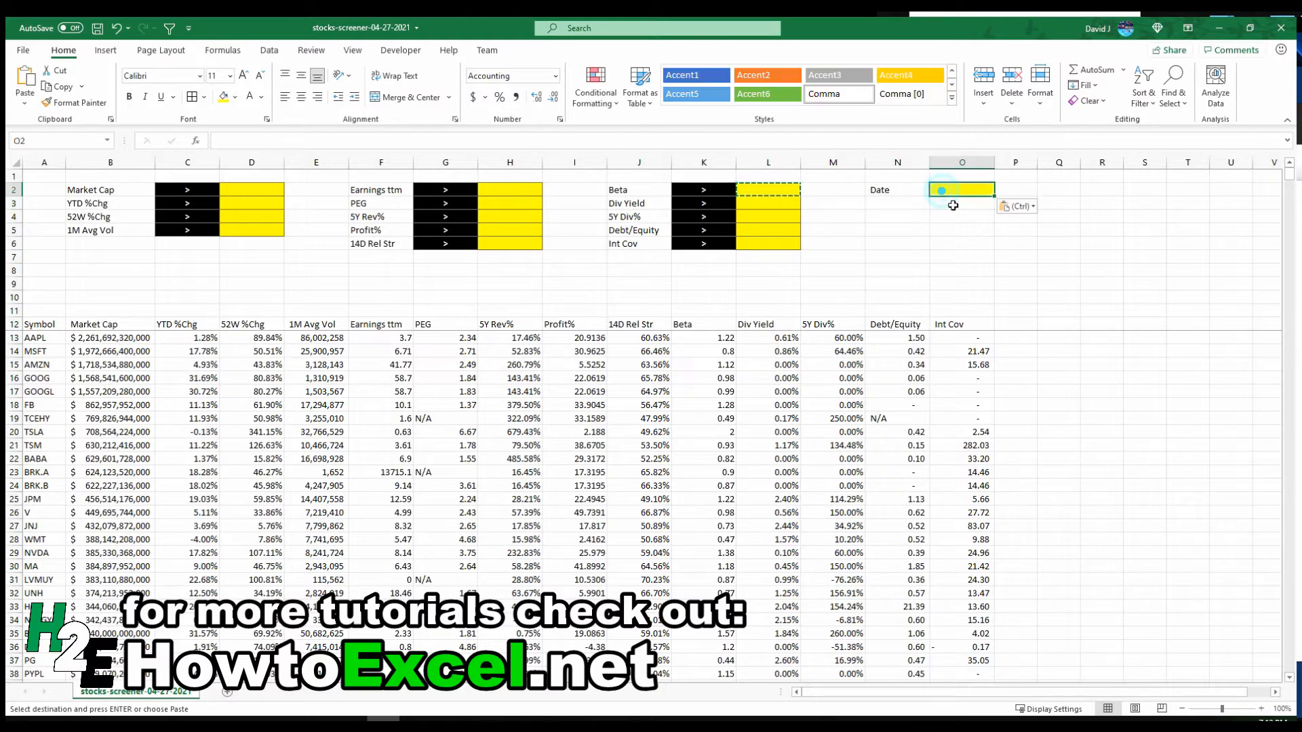
Enter April 26 as the date in cell O2.
text(Apr)
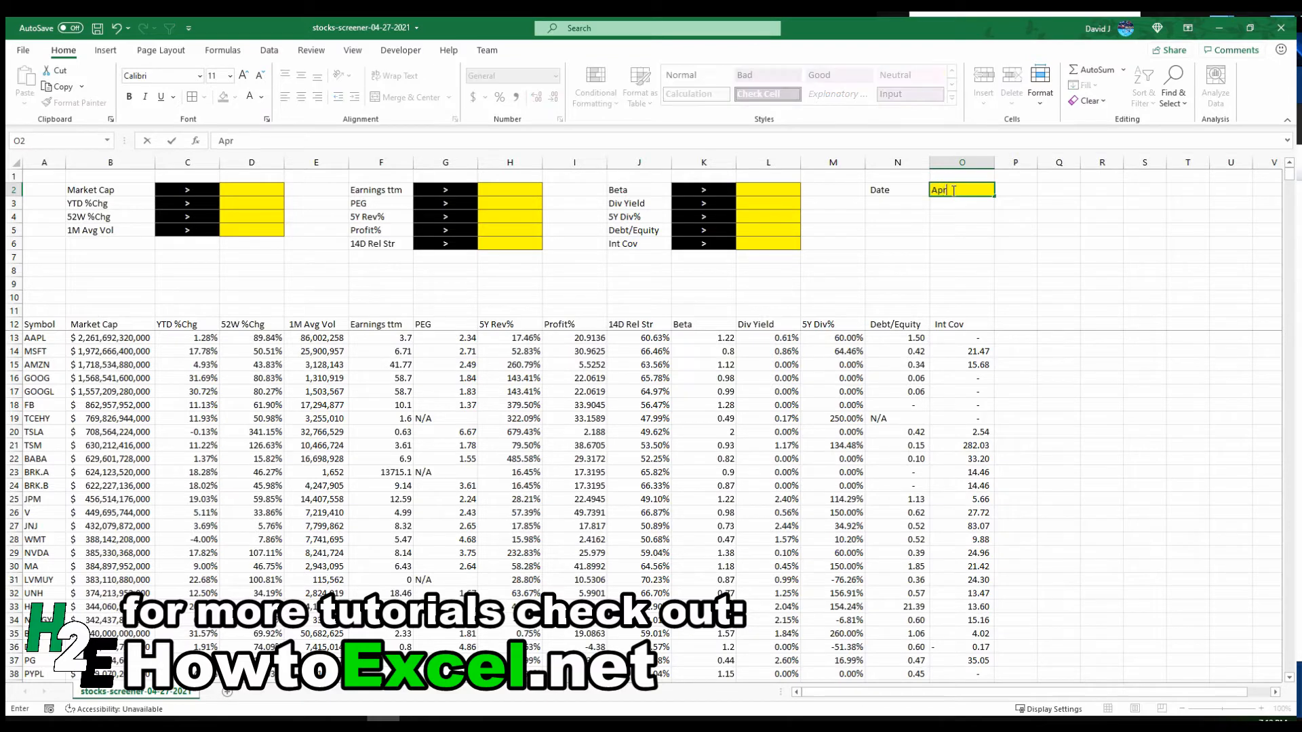
text(il 26)
key(Return)
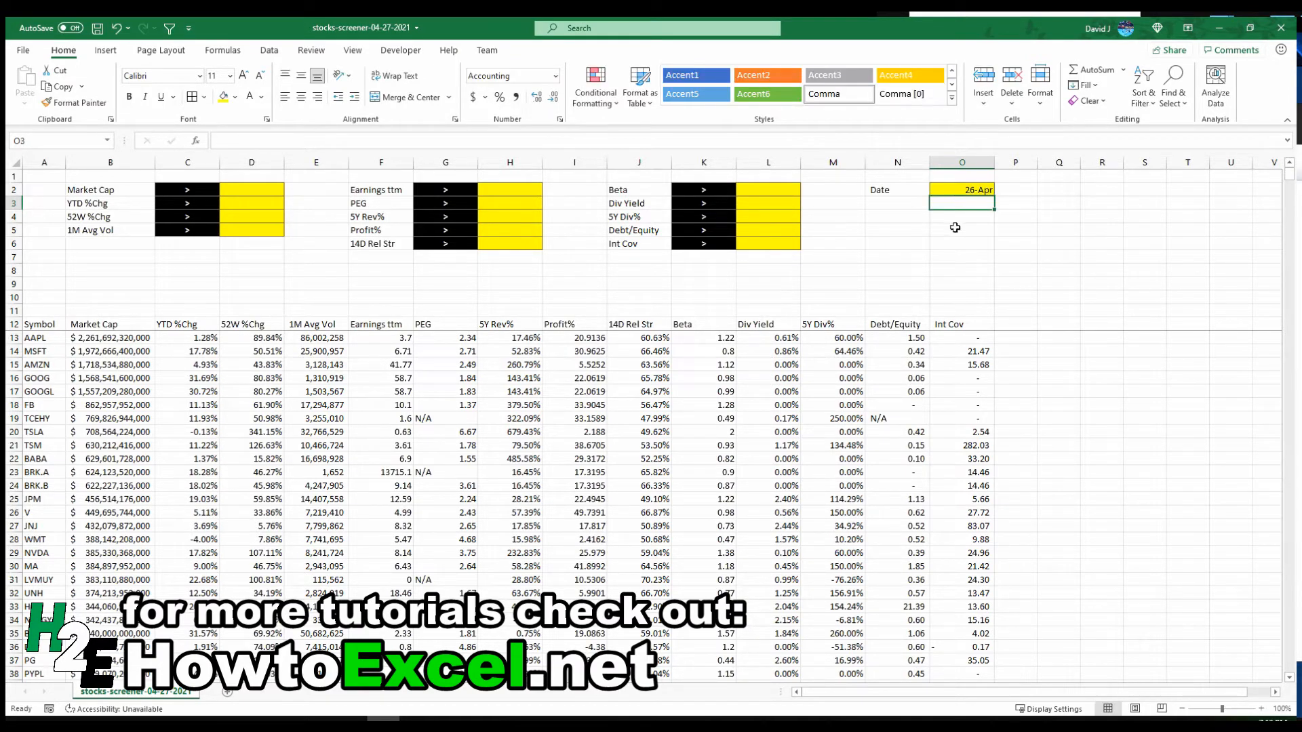
Add a "Price" column header in cell P12.
click(1018, 326)
text(Price)
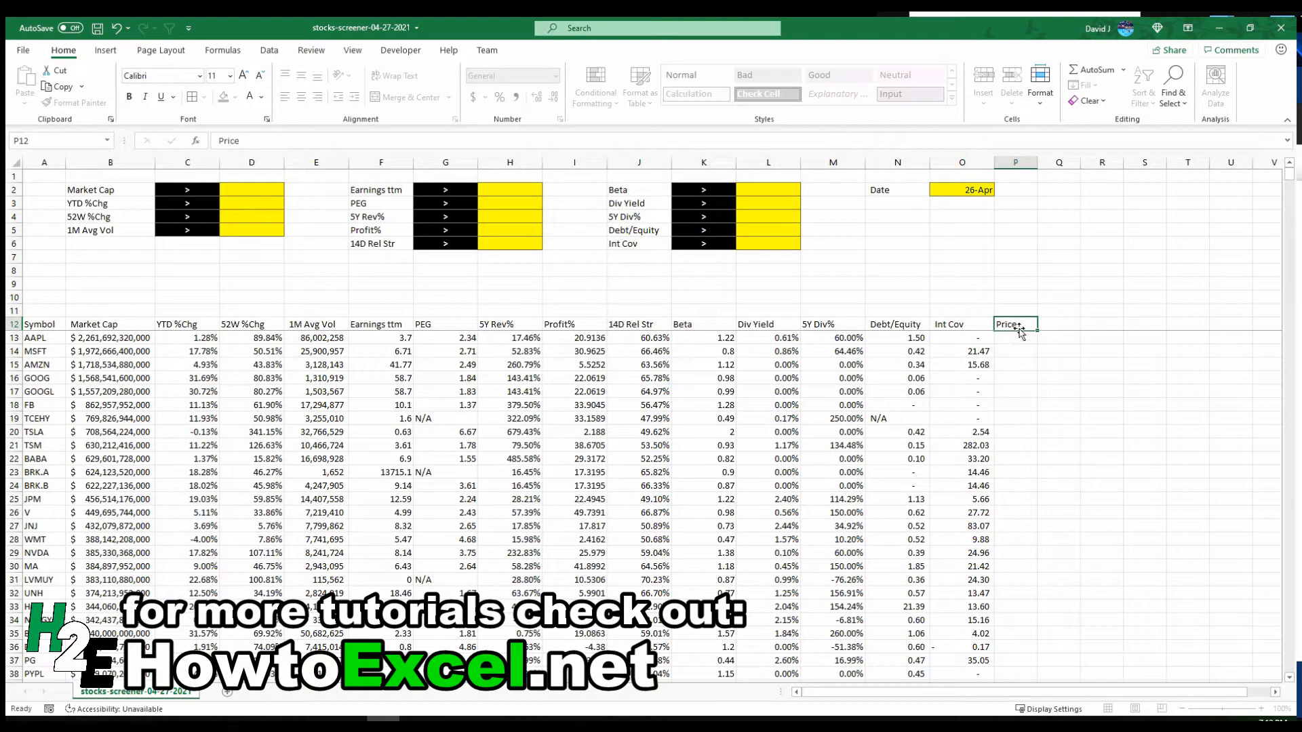
key(Return)
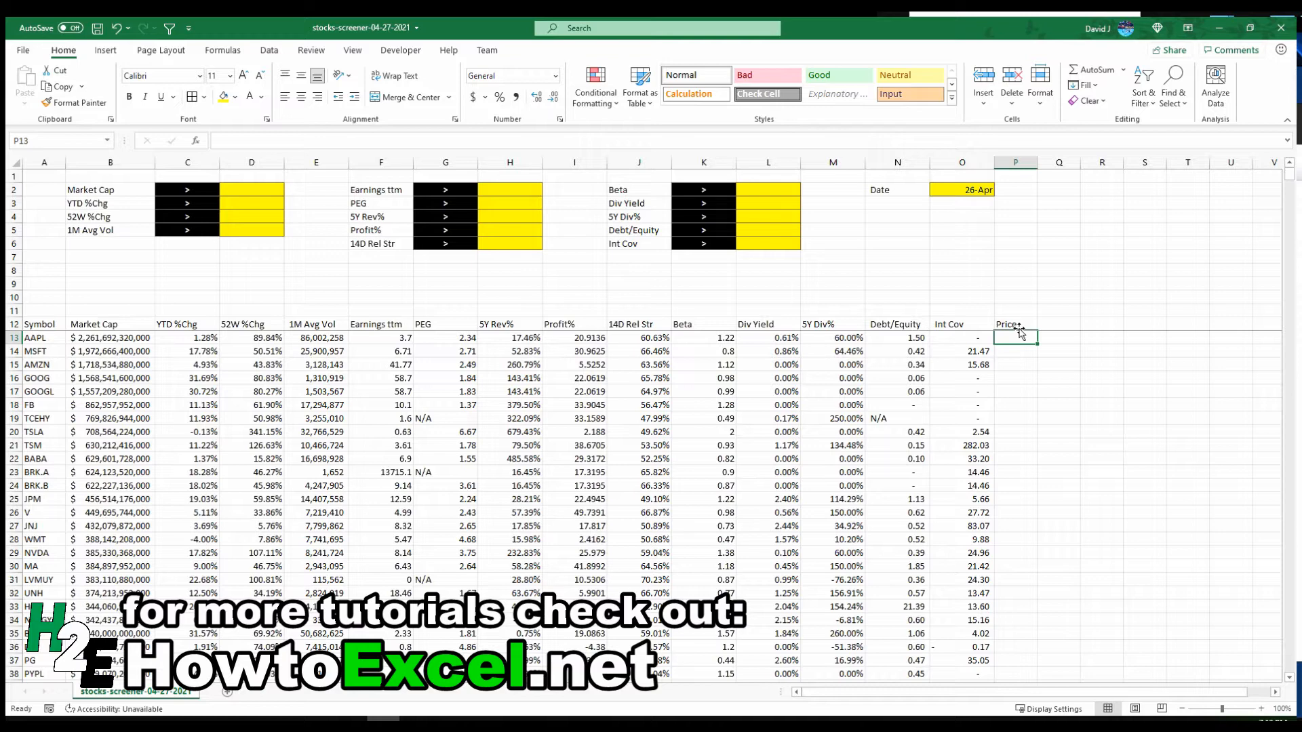
Enter the formula =STOCKHISTORY(A13,O2,O2,0,0,1) in P13 to get the closing price of the first symbol.
text(=stock)
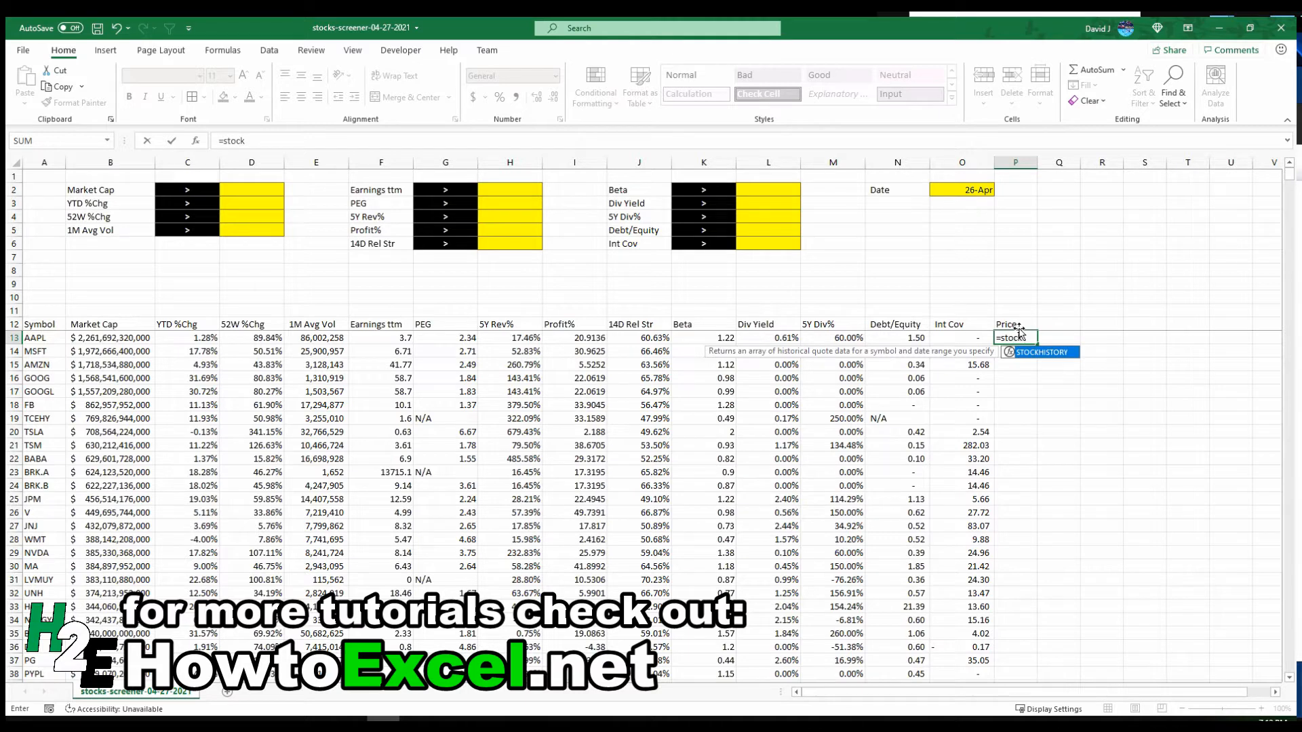
key(Tab)
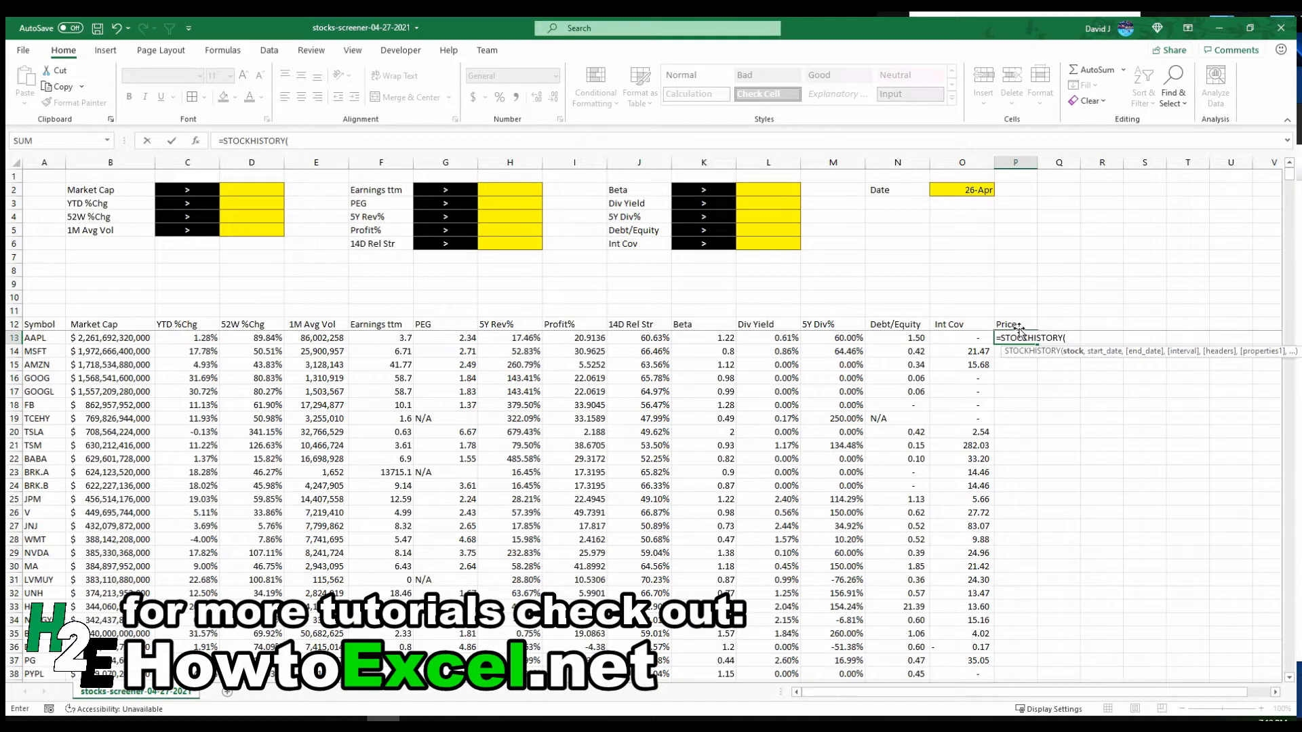
click(54, 338)
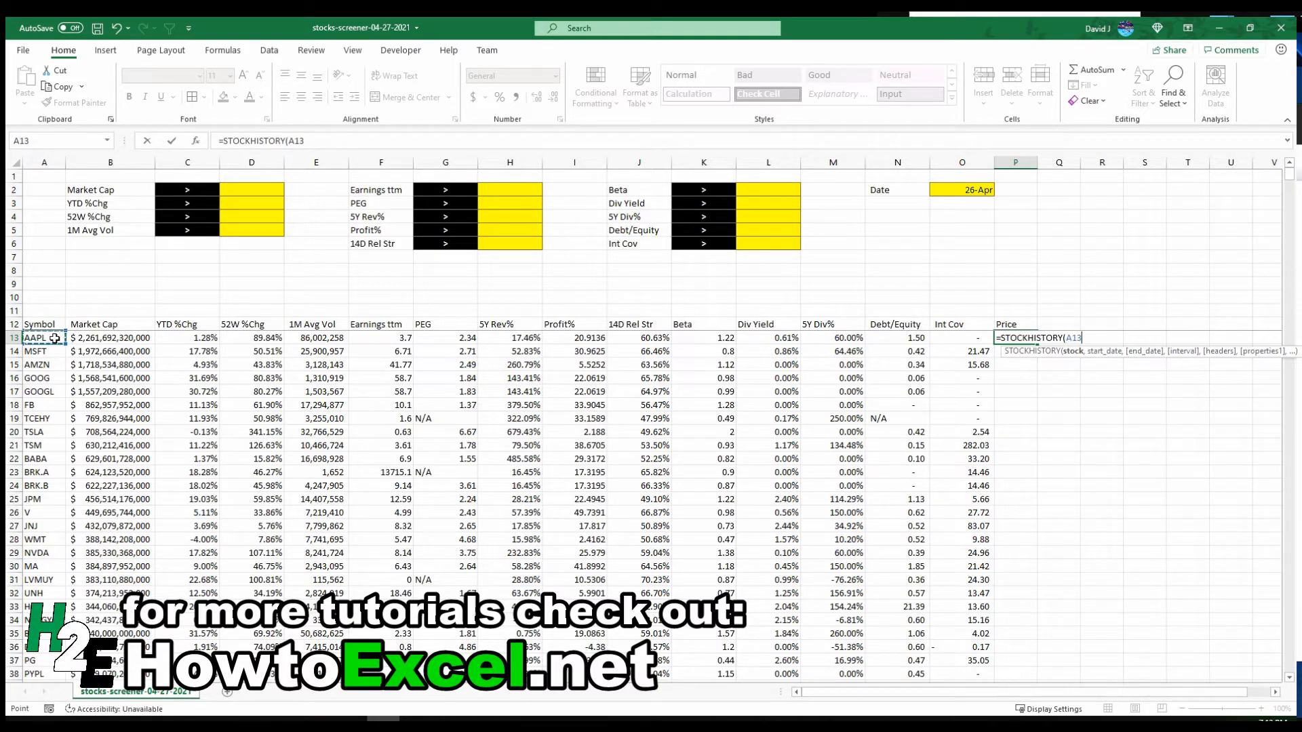
text(,)
click(942, 189)
text(,)
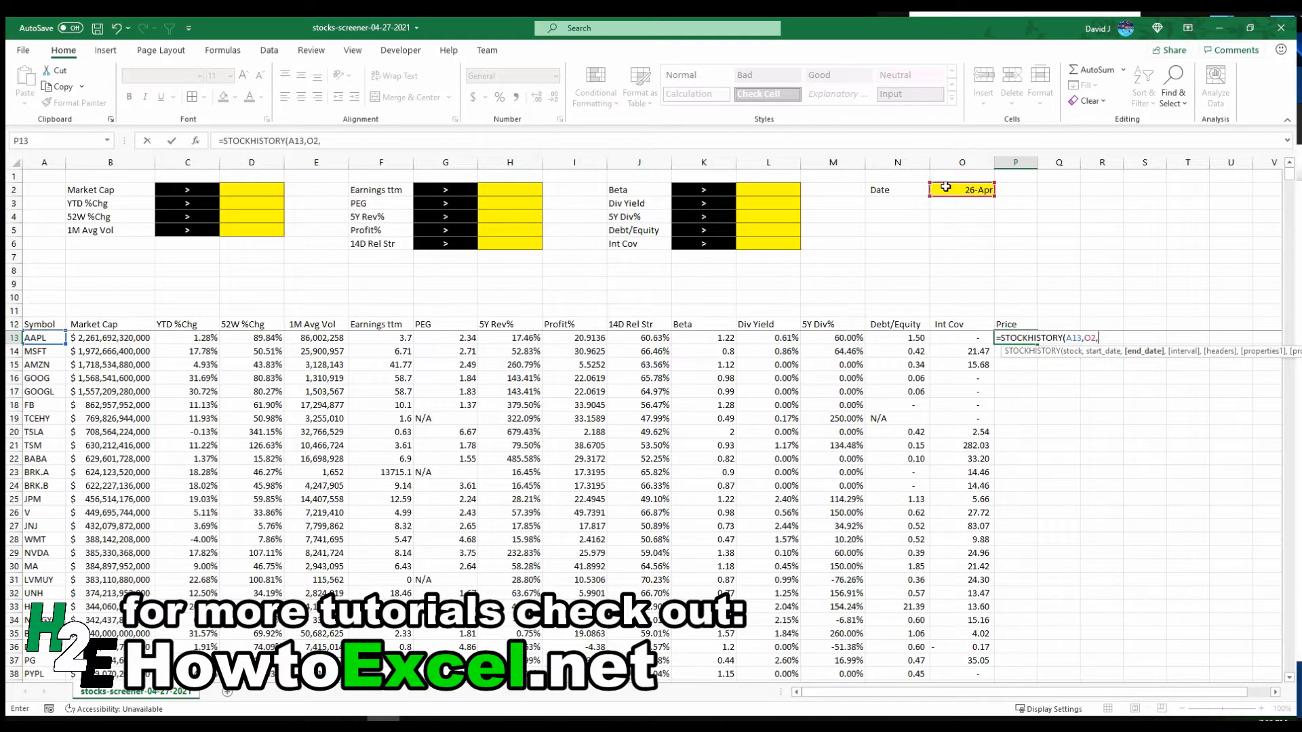
click(945, 188)
text(,)
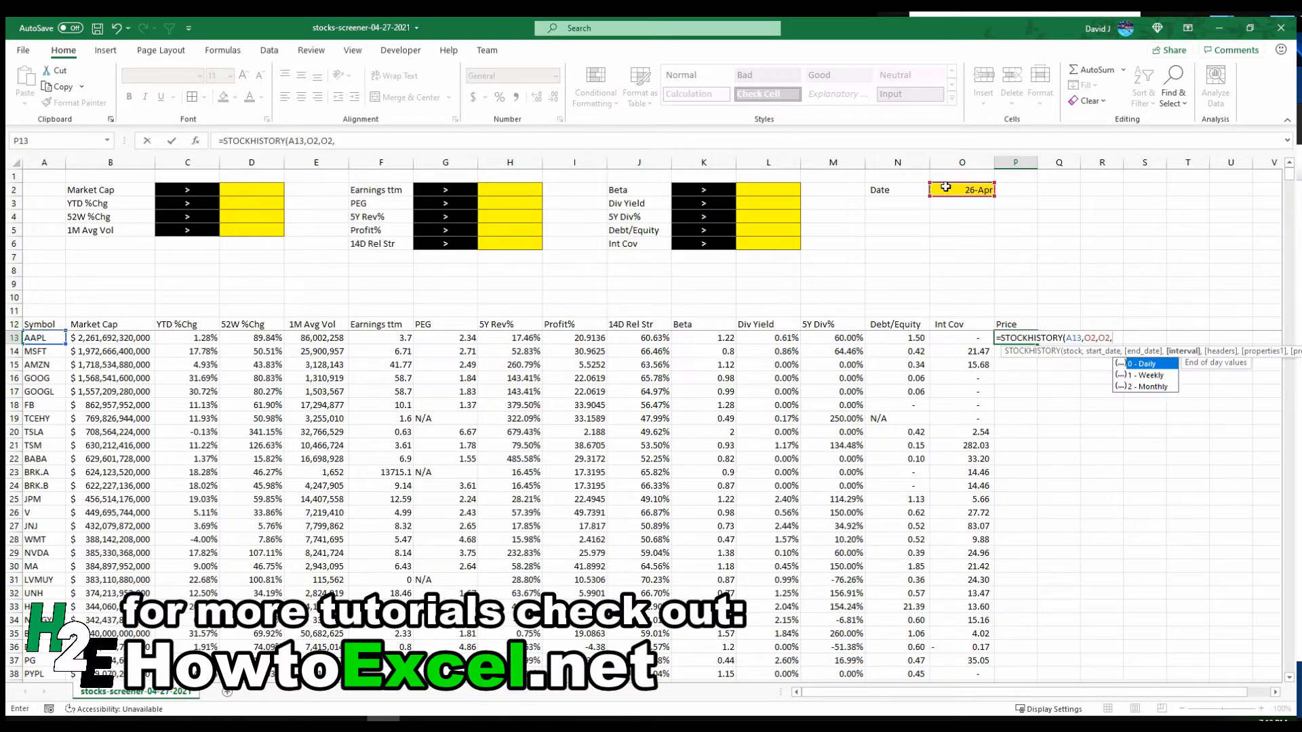
text(0,)
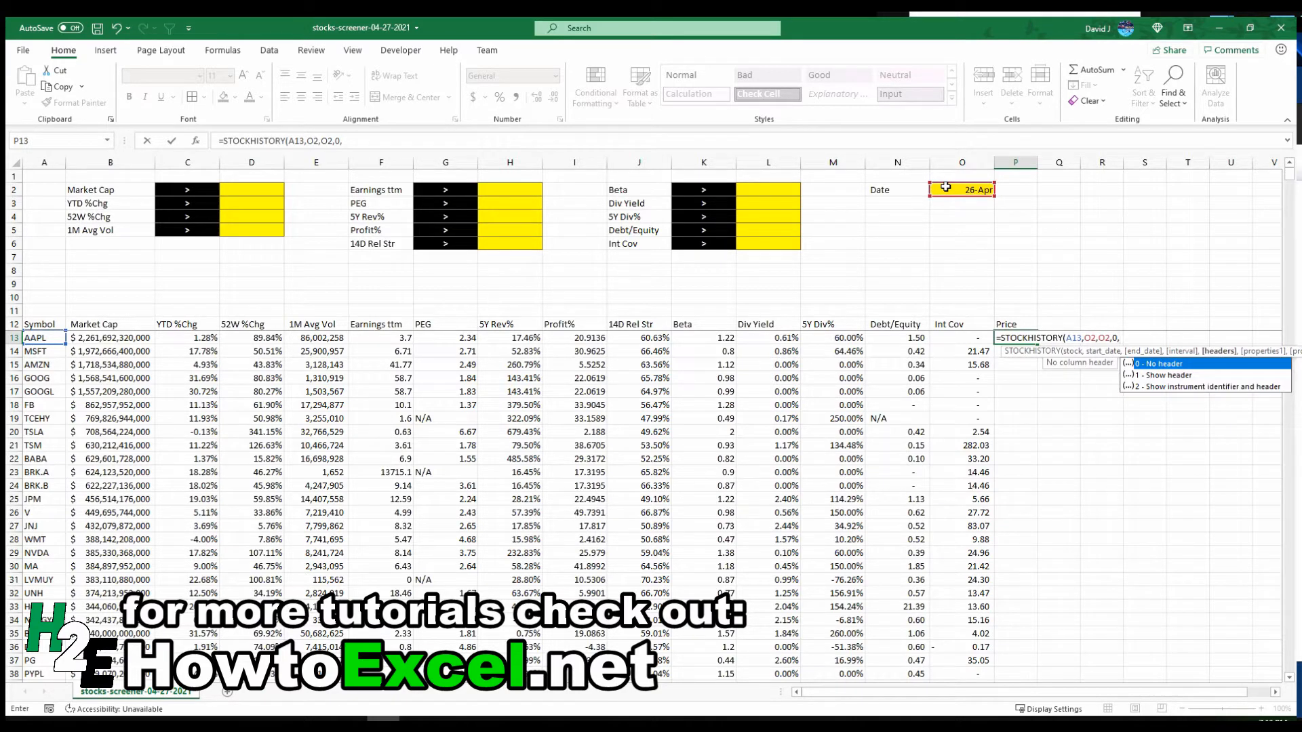
text(0,)
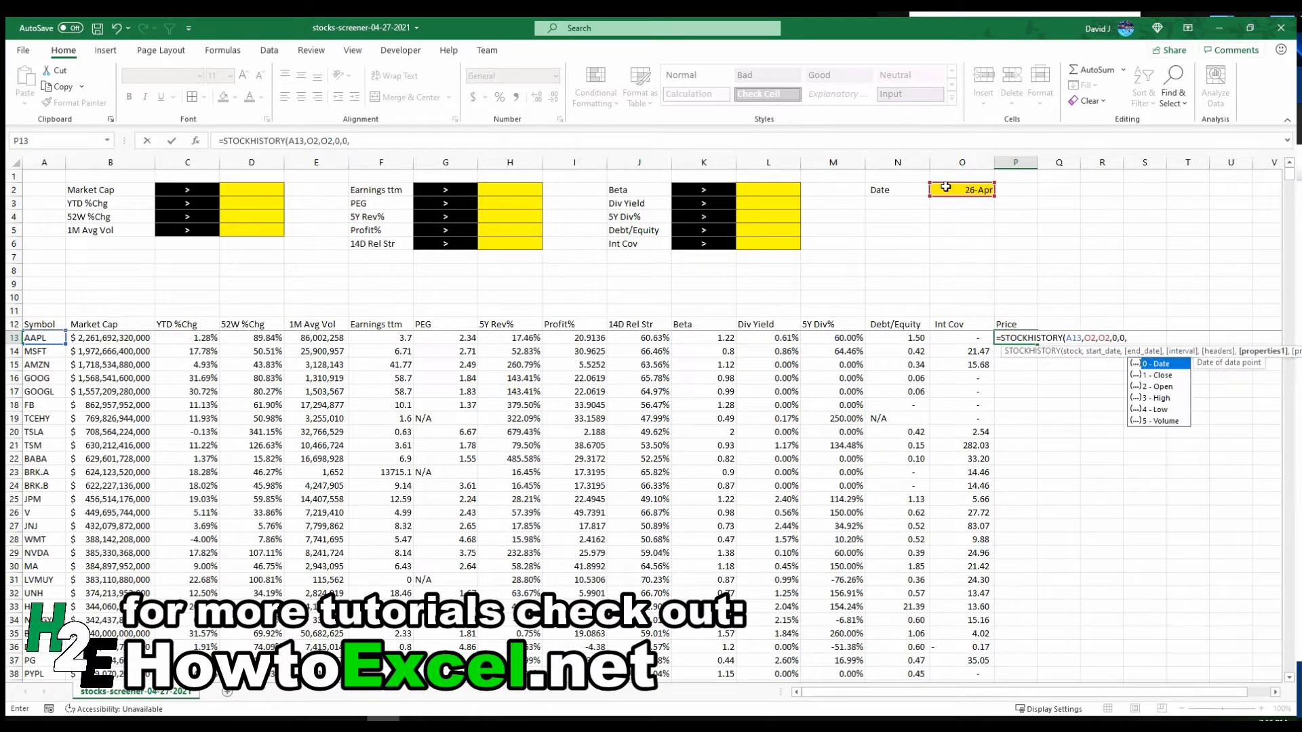
text(1))
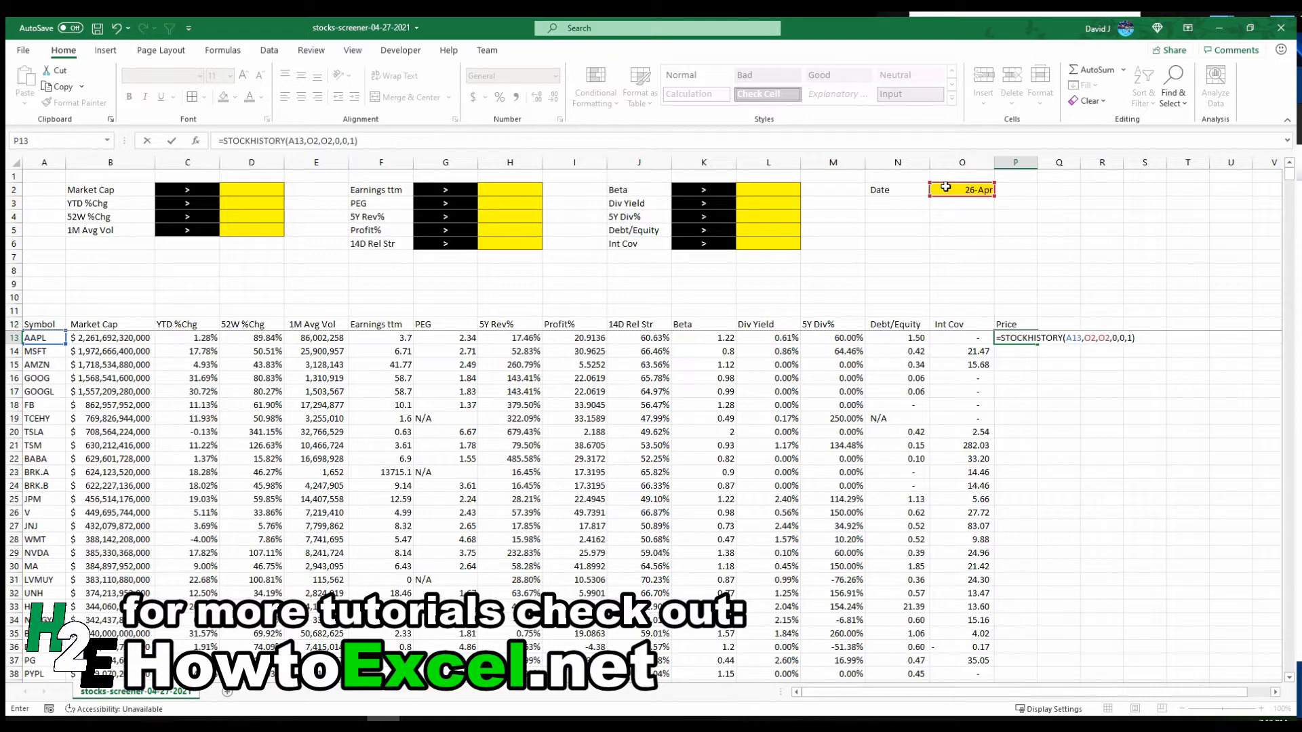
key(ctrl+Return)
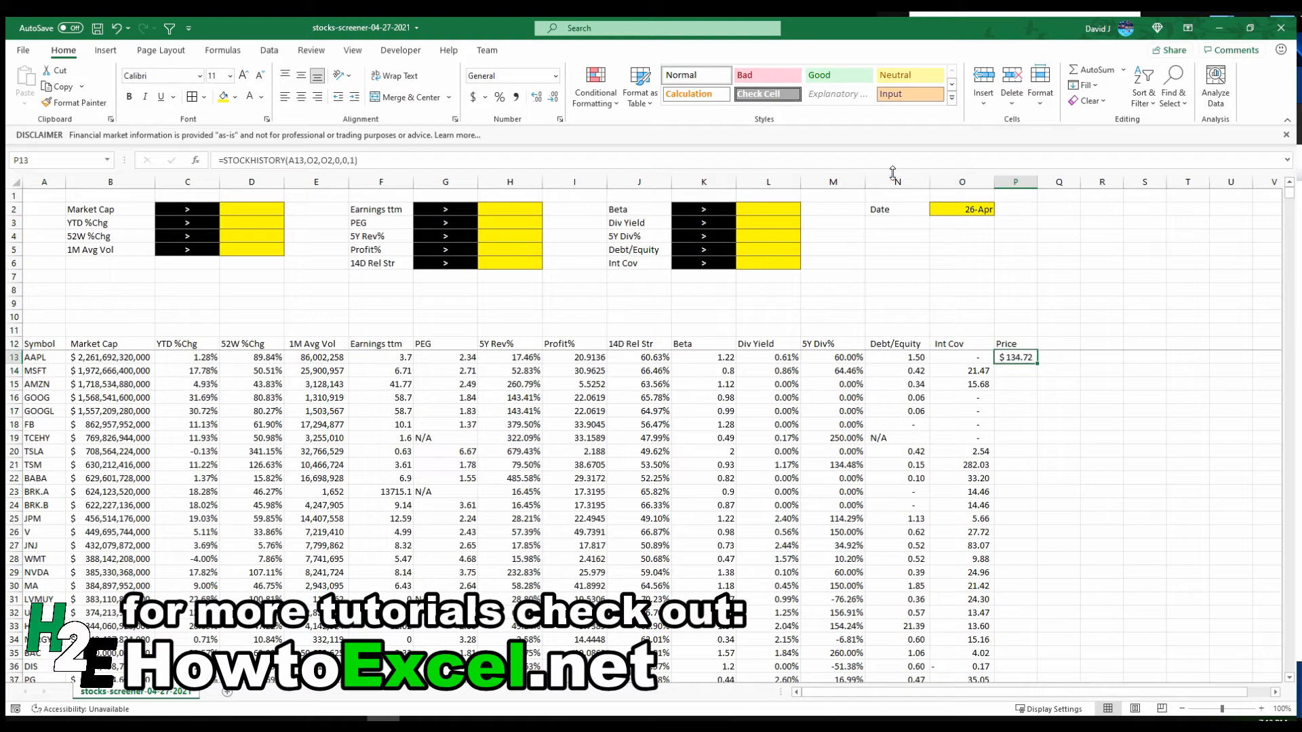
Make both date references in the P13 formula absolute as $O$2.
click(308, 162)
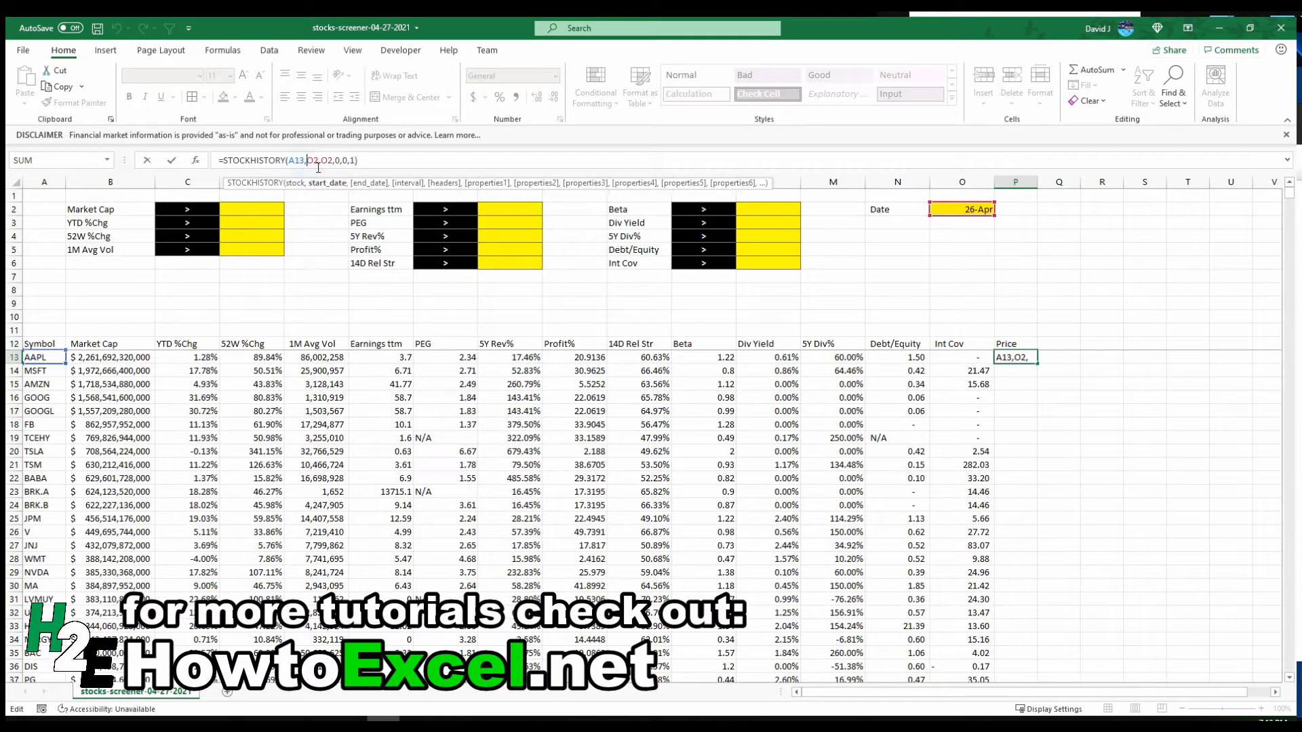
key(F4)
key(Right)
key(Right)
key(F4)
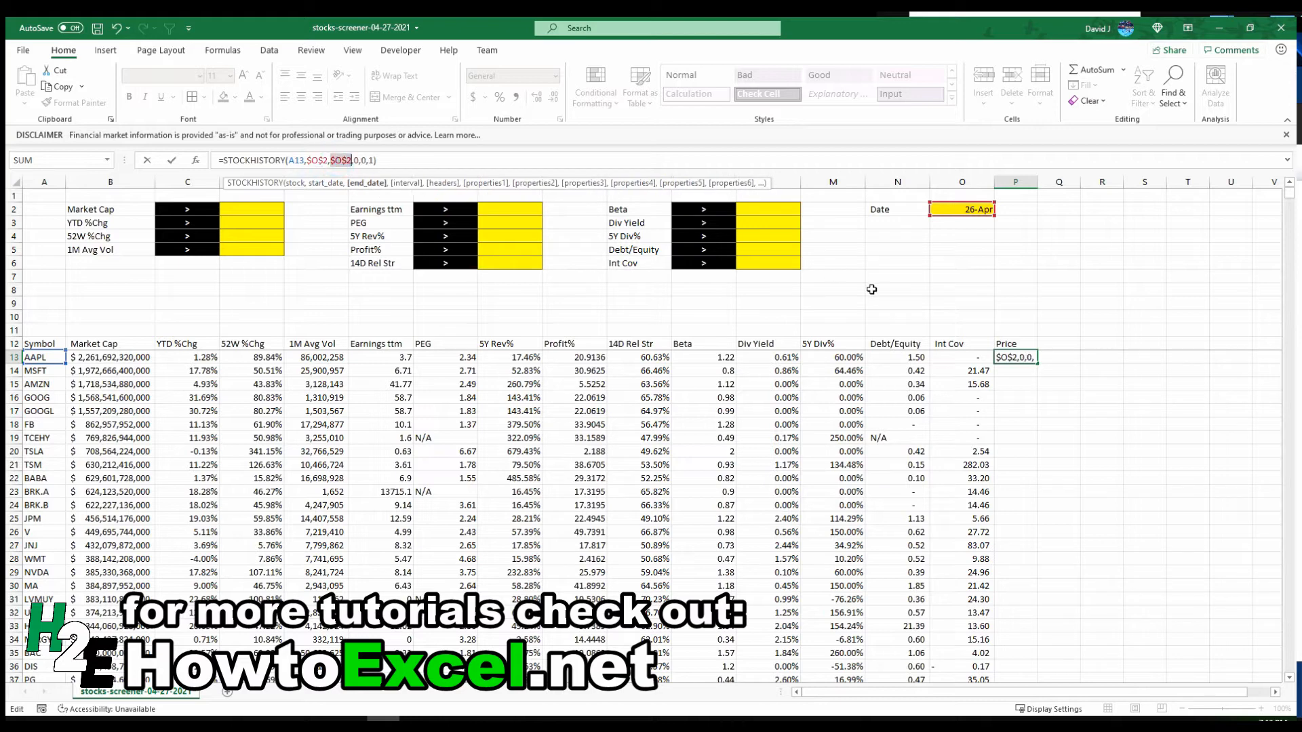
key(ctrl+Return)
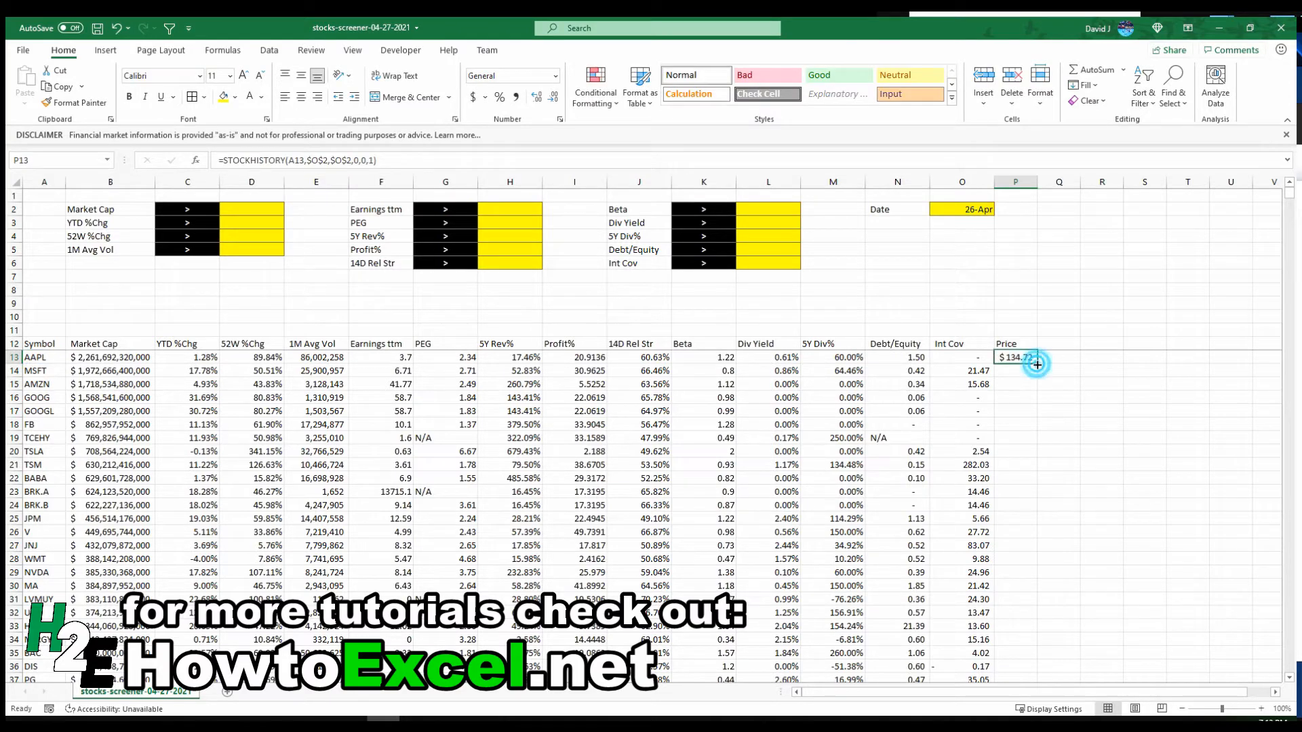
Fill the price formula down column P for all symbols and autofit the column width.
double_click(1037, 364)
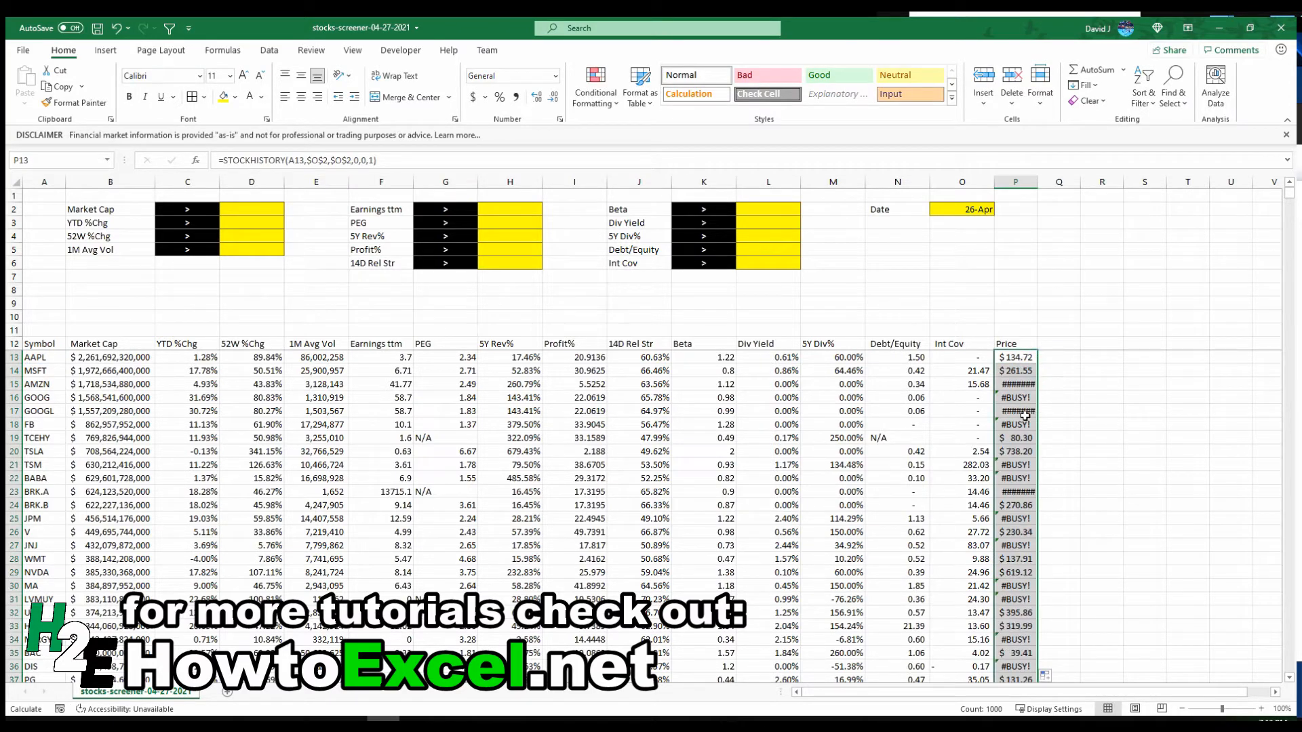
double_click(1037, 182)
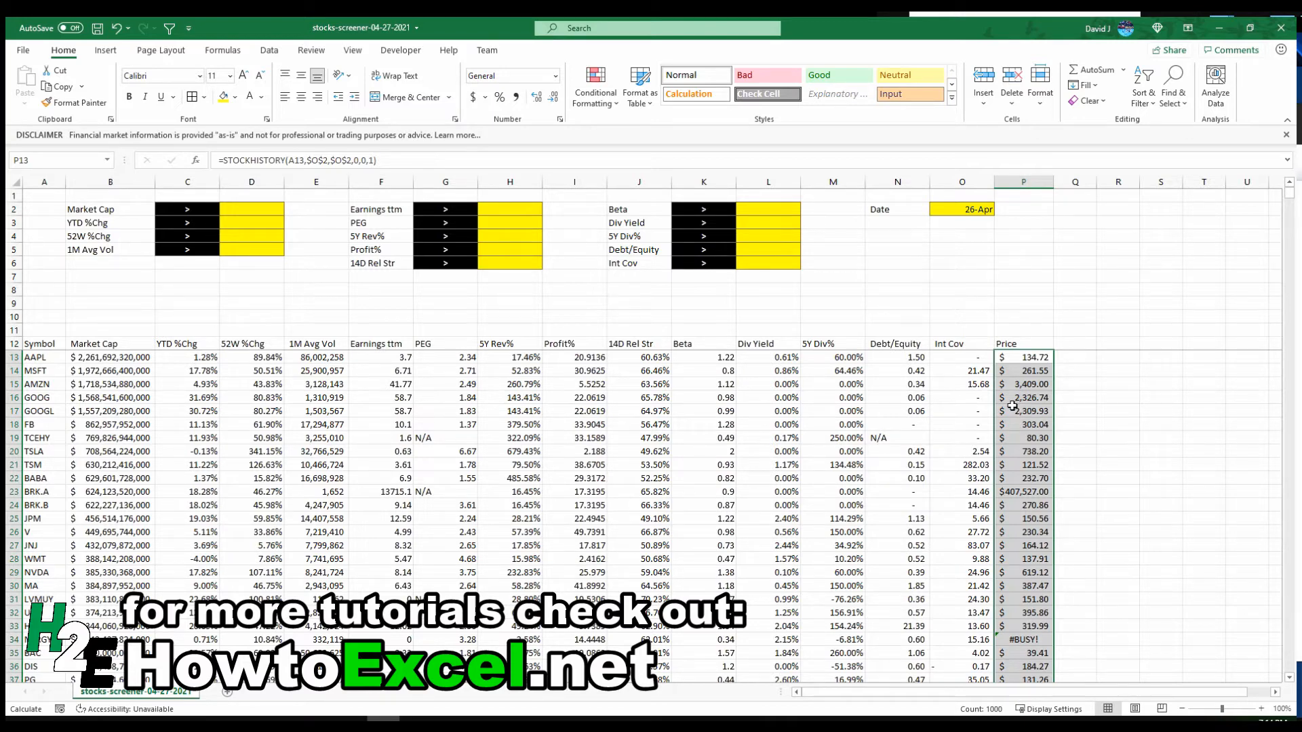
Add a "P/E" column header in cell Q12.
click(1075, 345)
text(P/E)
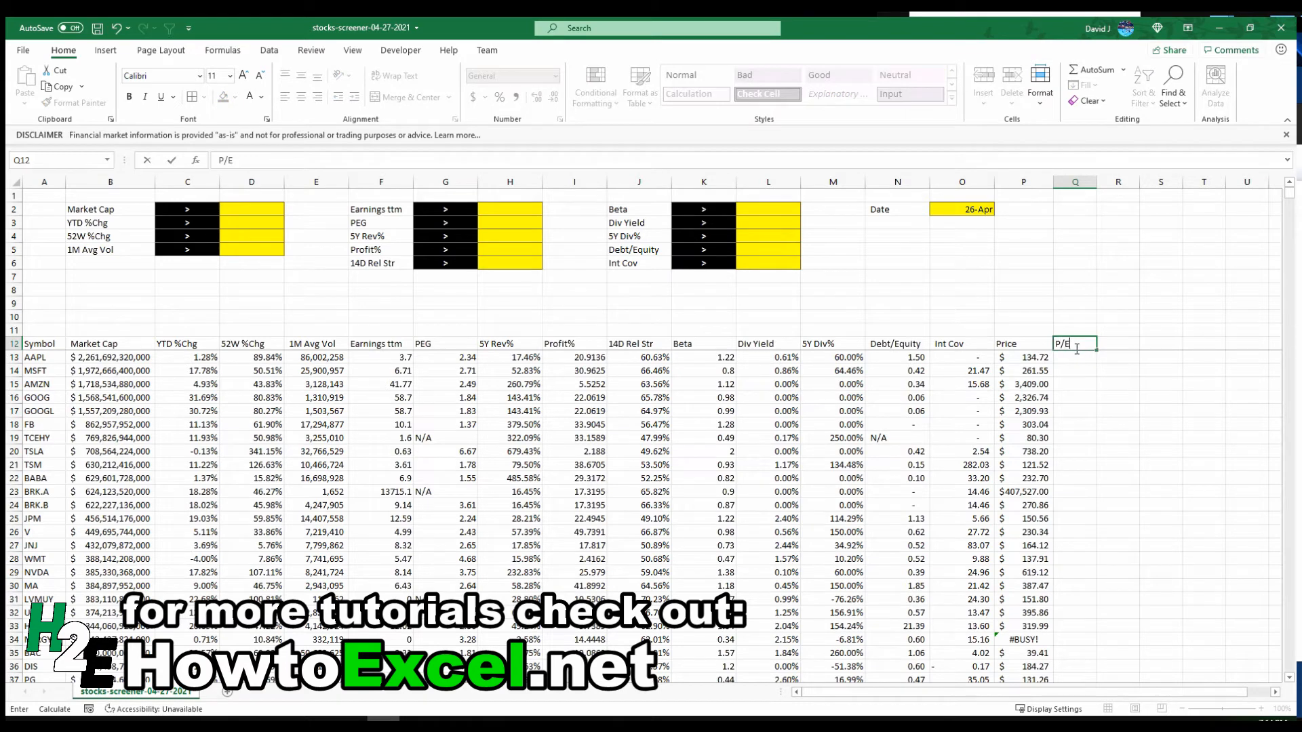
key(Return)
Enter the formula =P13/F13 in Q13 to divide the price by the trailing earnings.
text(=)
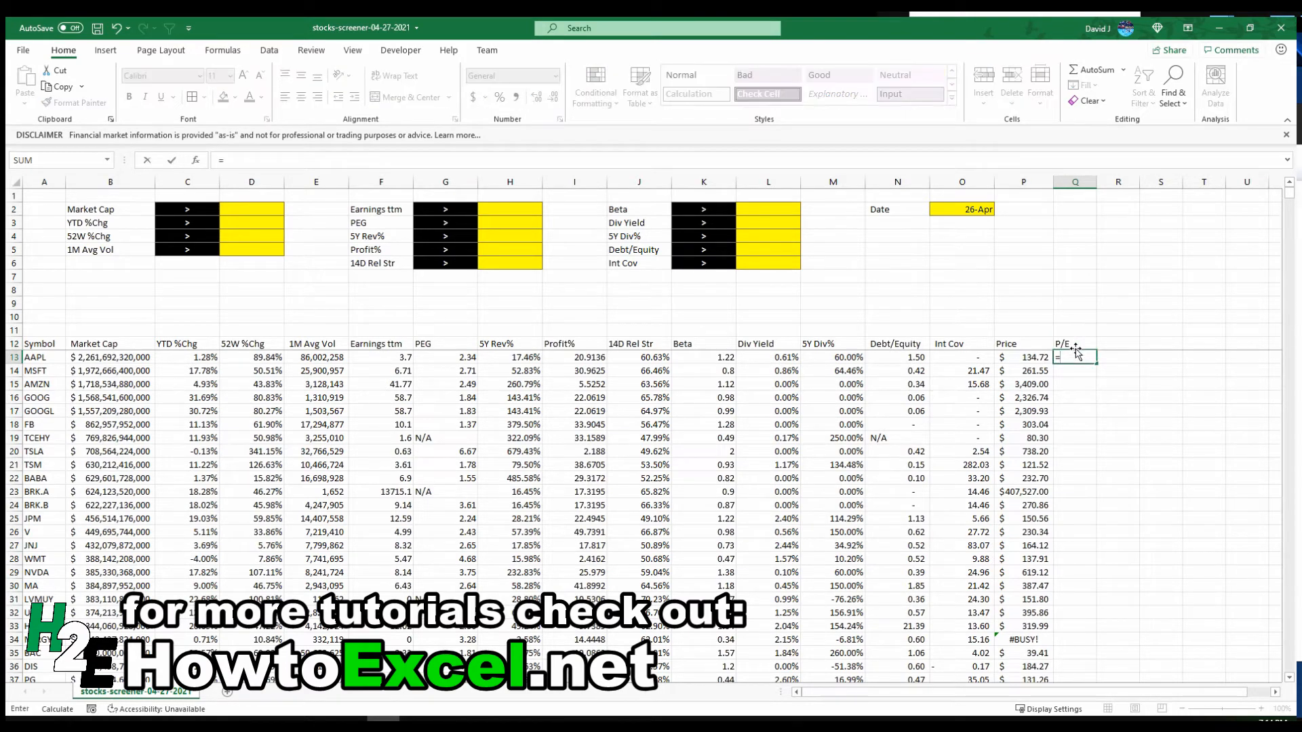
key(Left)
text(/)
key(Left)
key(Left)
key(Left)
key(Left)
key(Left)
key(Left)
key(Left)
key(Left)
key(Left)
key(Left)
key(Left)
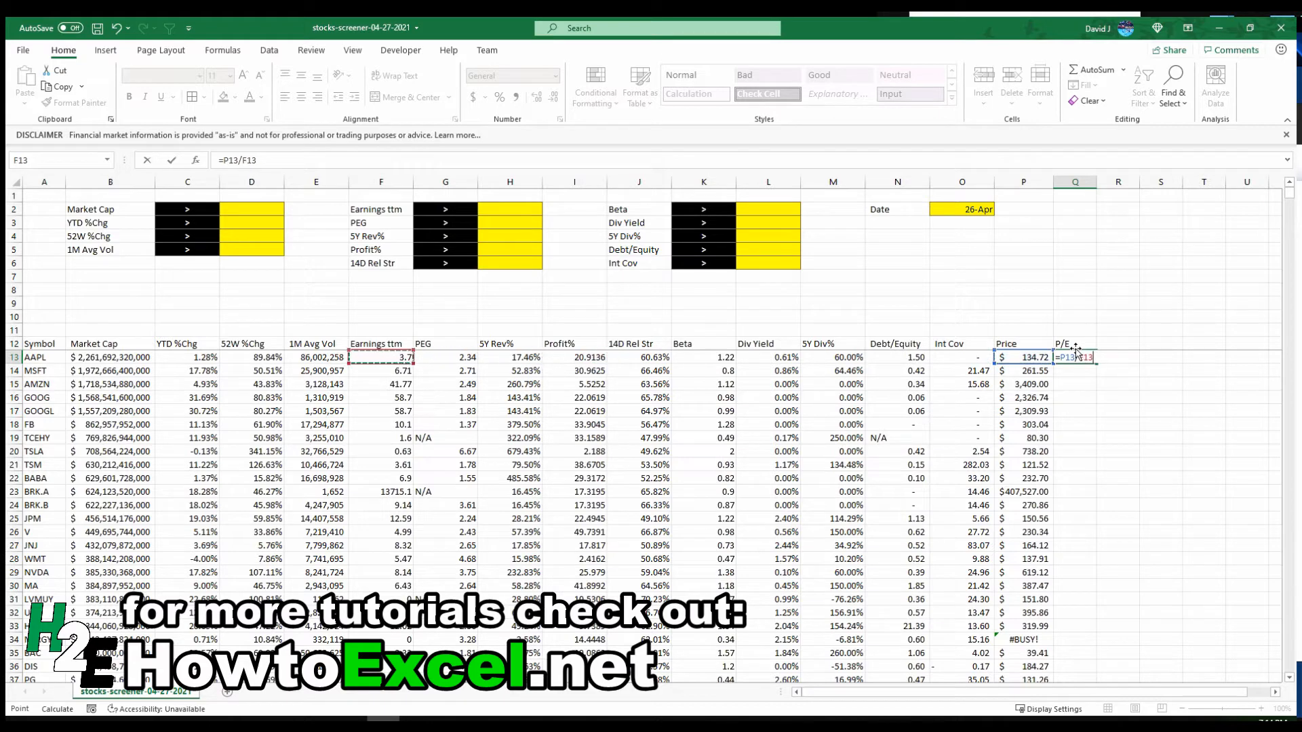
key(ctrl+Return)
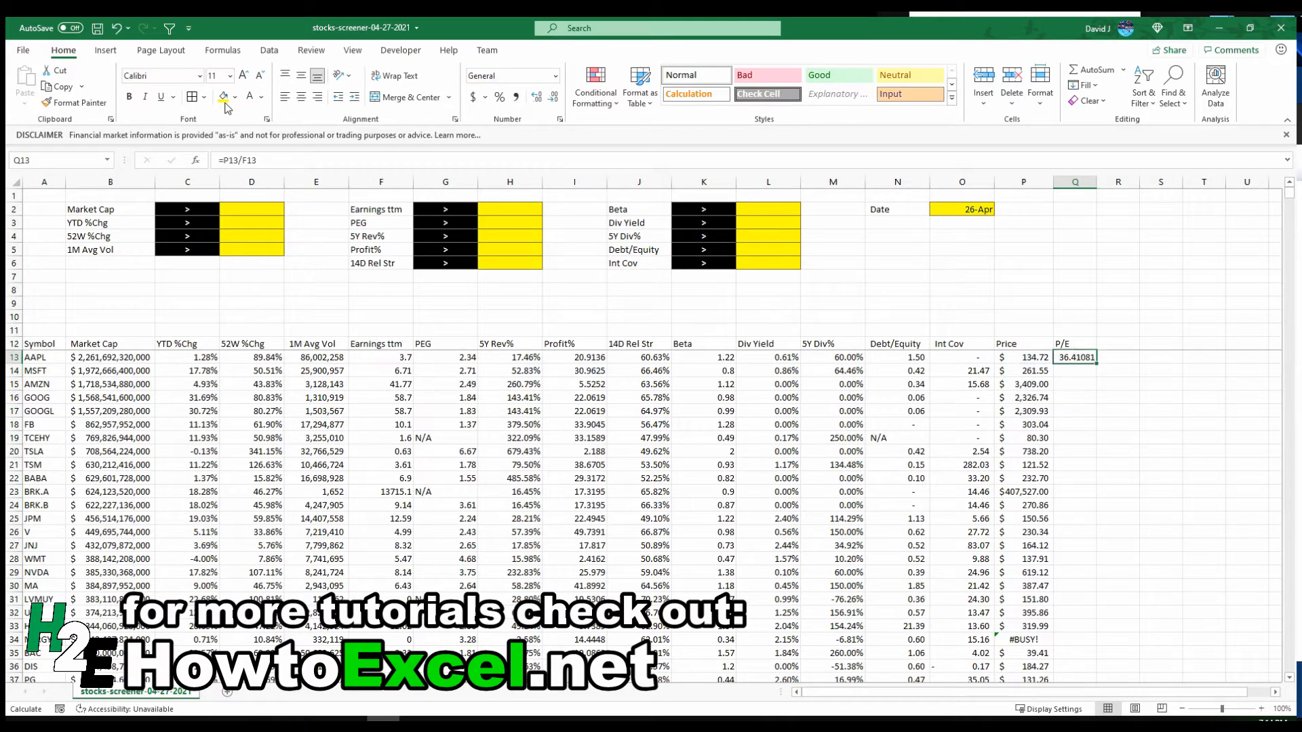
Wrap the P/E formula in Q13 with IFERROR so that it reads =IFERROR(P13/F13,0).
click(223, 160)
text(iferror(P13/F13)
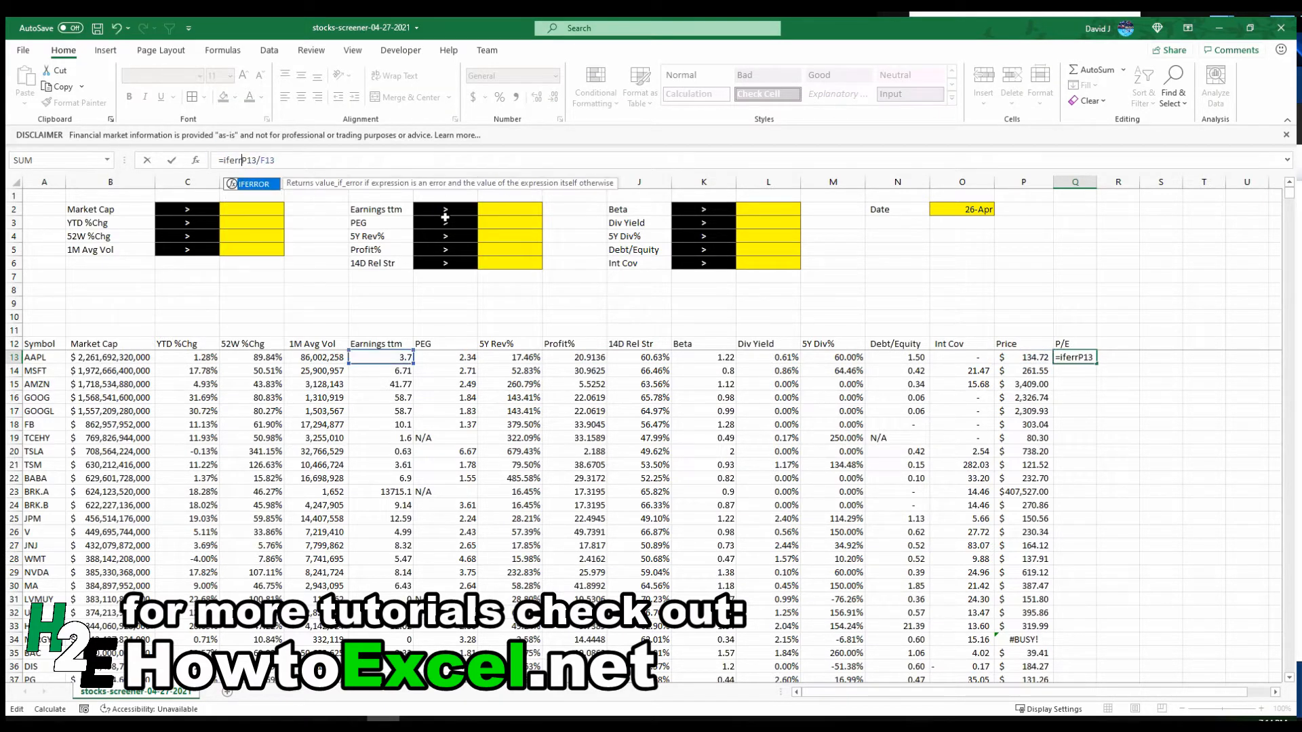
text(,0))
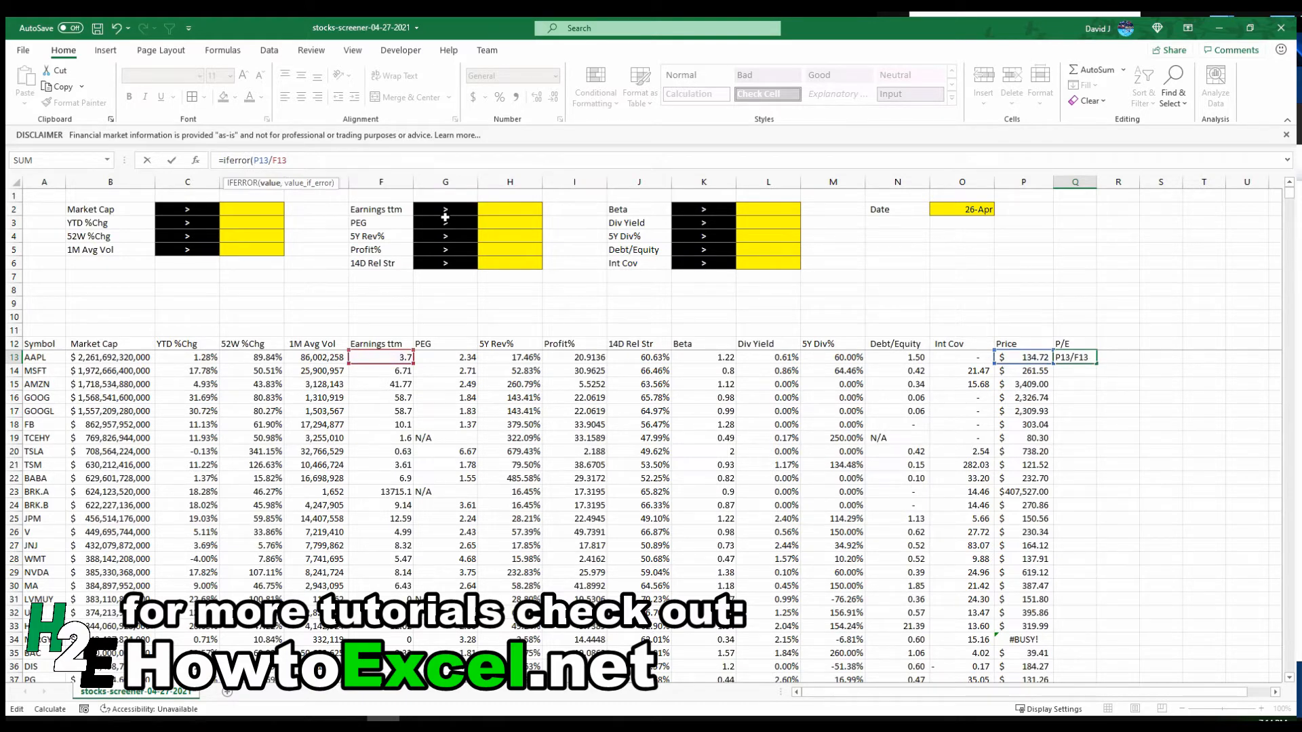
key(Return)
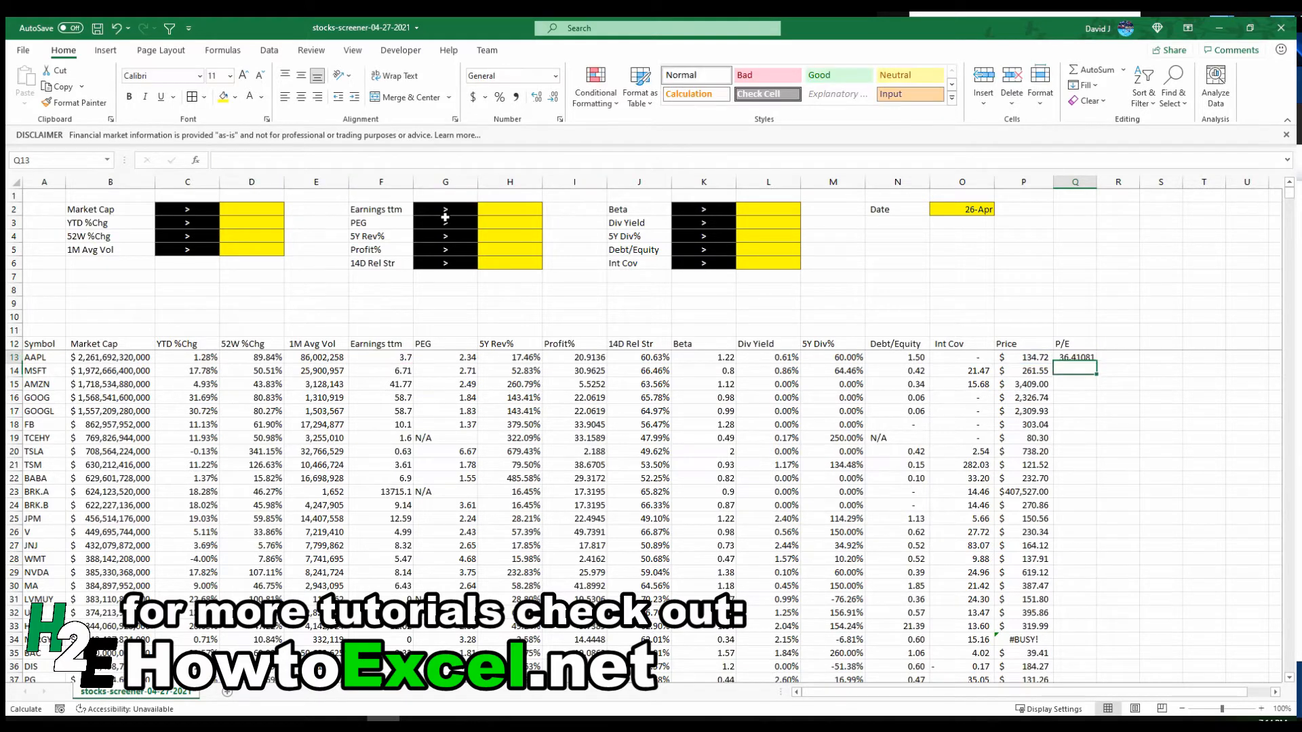
Fill the P/E formula from Q13 down column Q and apply the comma number style to the filled cells.
key(Up)
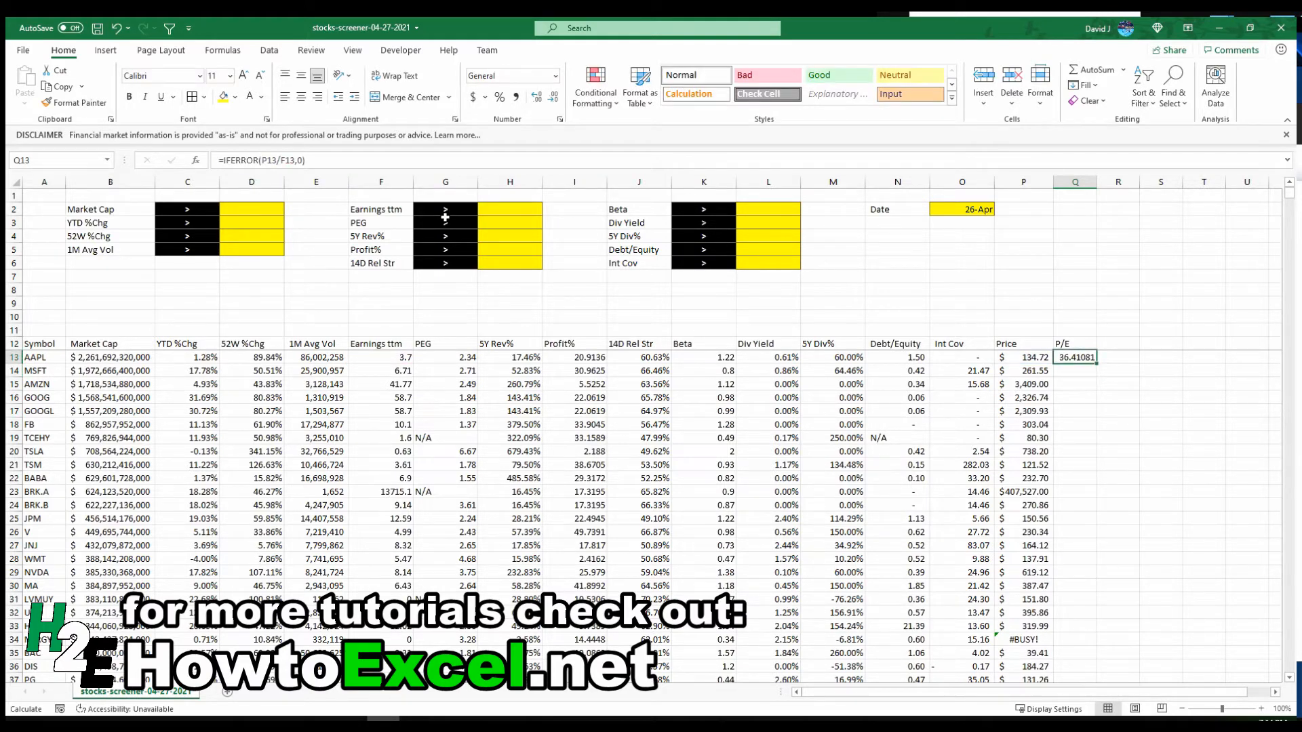
double_click(1096, 364)
click(515, 99)
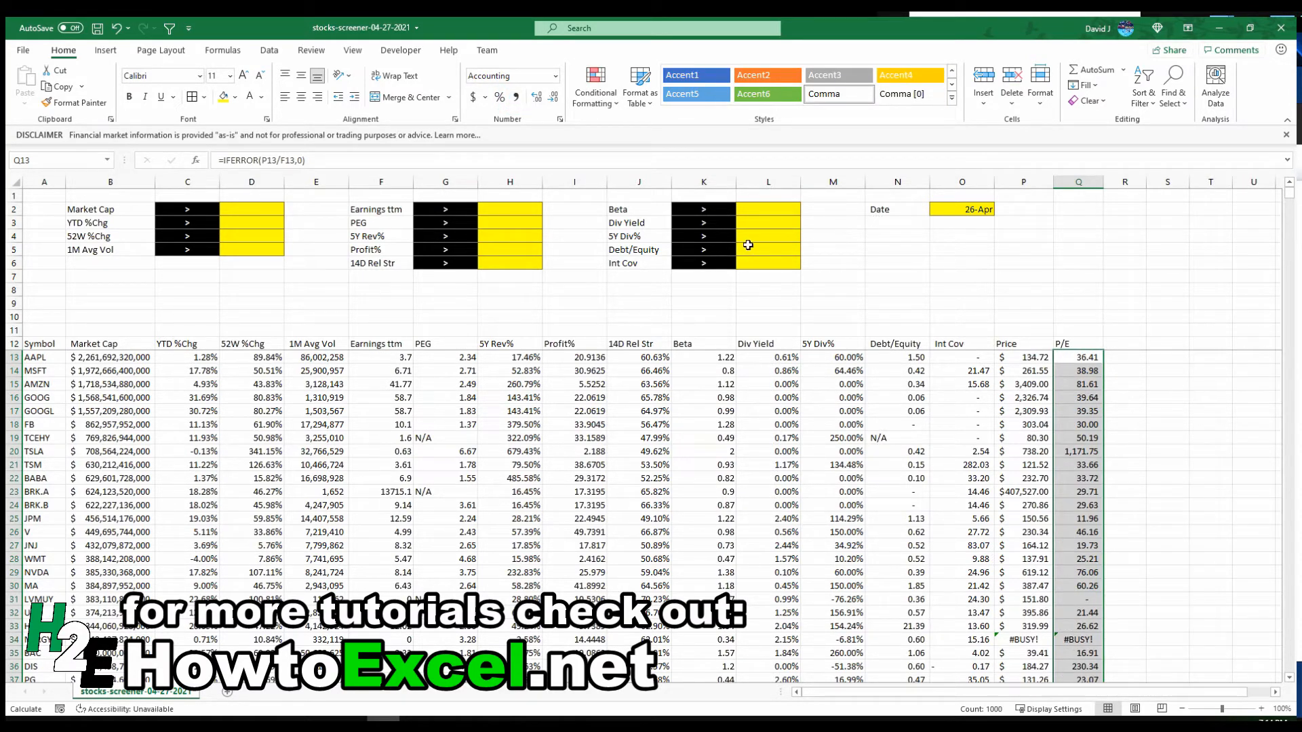
Relabel the "Earnings ttm" criterion in F2 as "P/E".
click(383, 213)
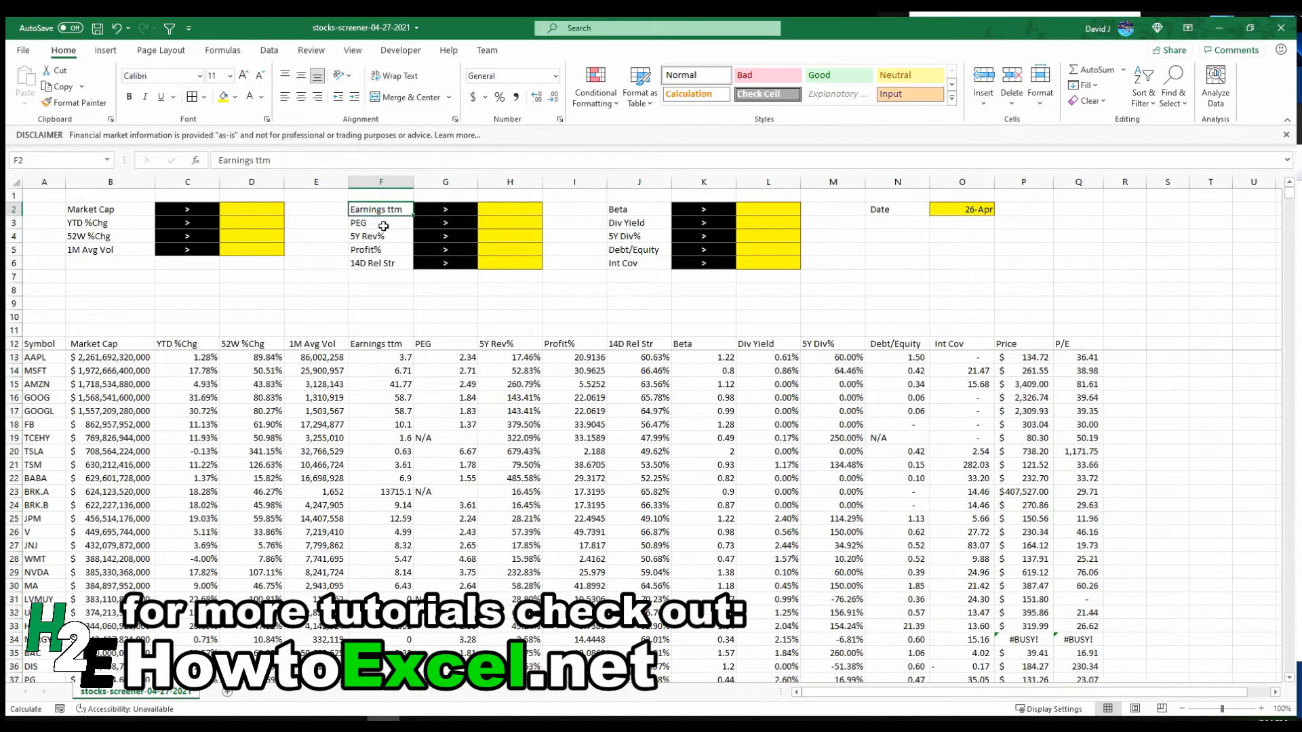
text(P/E)
click(383, 226)
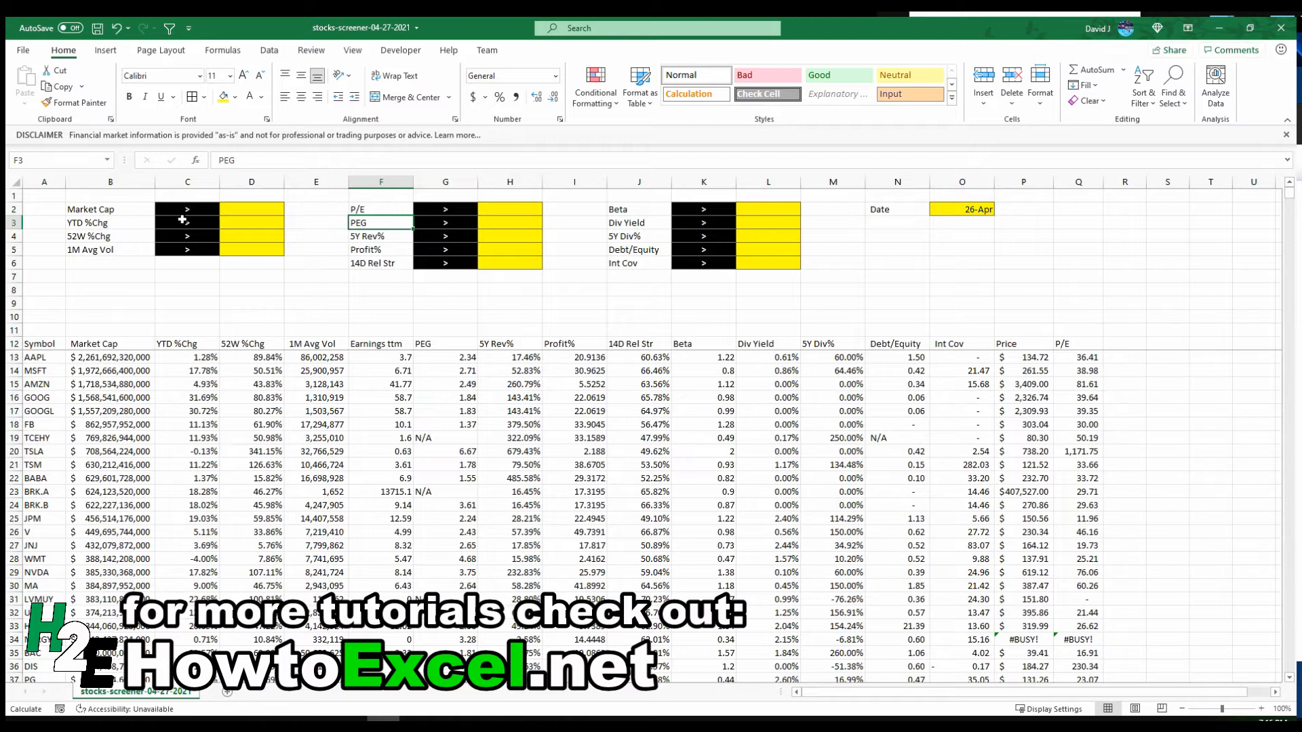
Add the column headers "Market Cap", "P/E" and "Yield" in R12:T12 and autofit column R.
click(1115, 346)
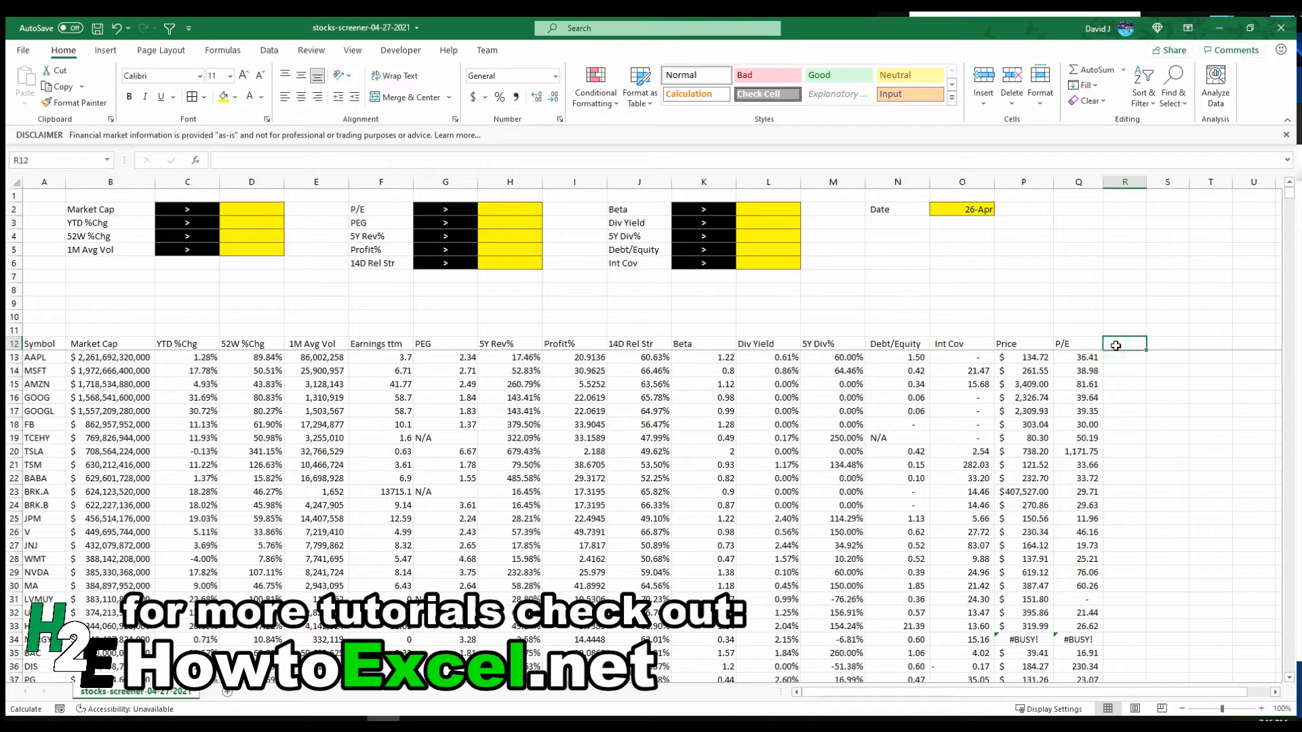
text(Market Cap)
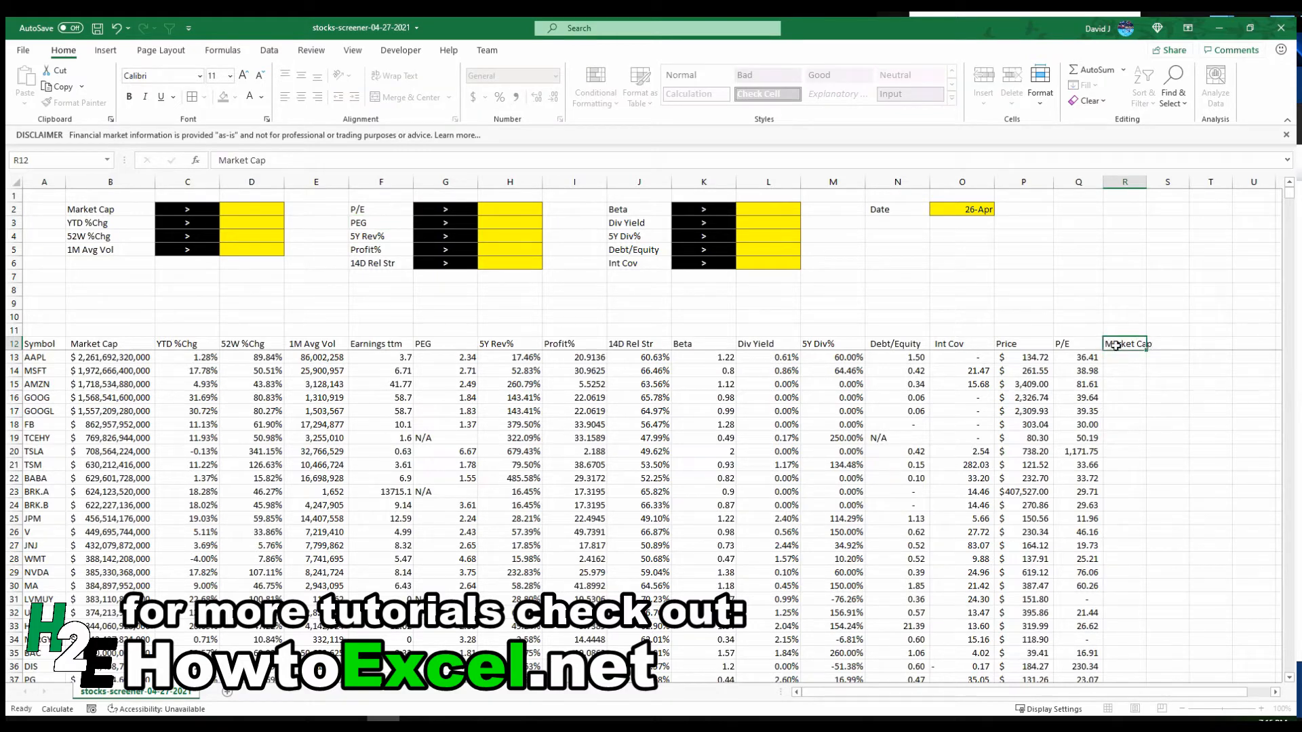
key(Tab)
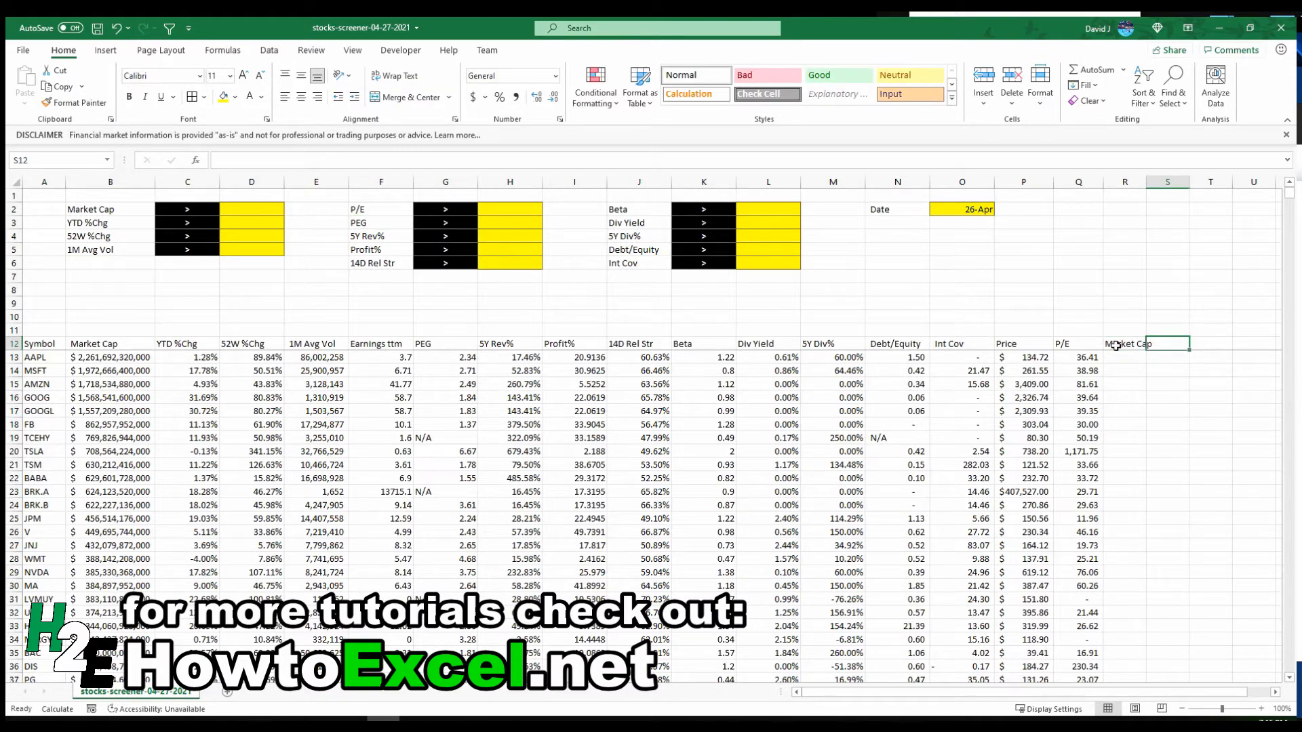
text(P/E)
key(Tab)
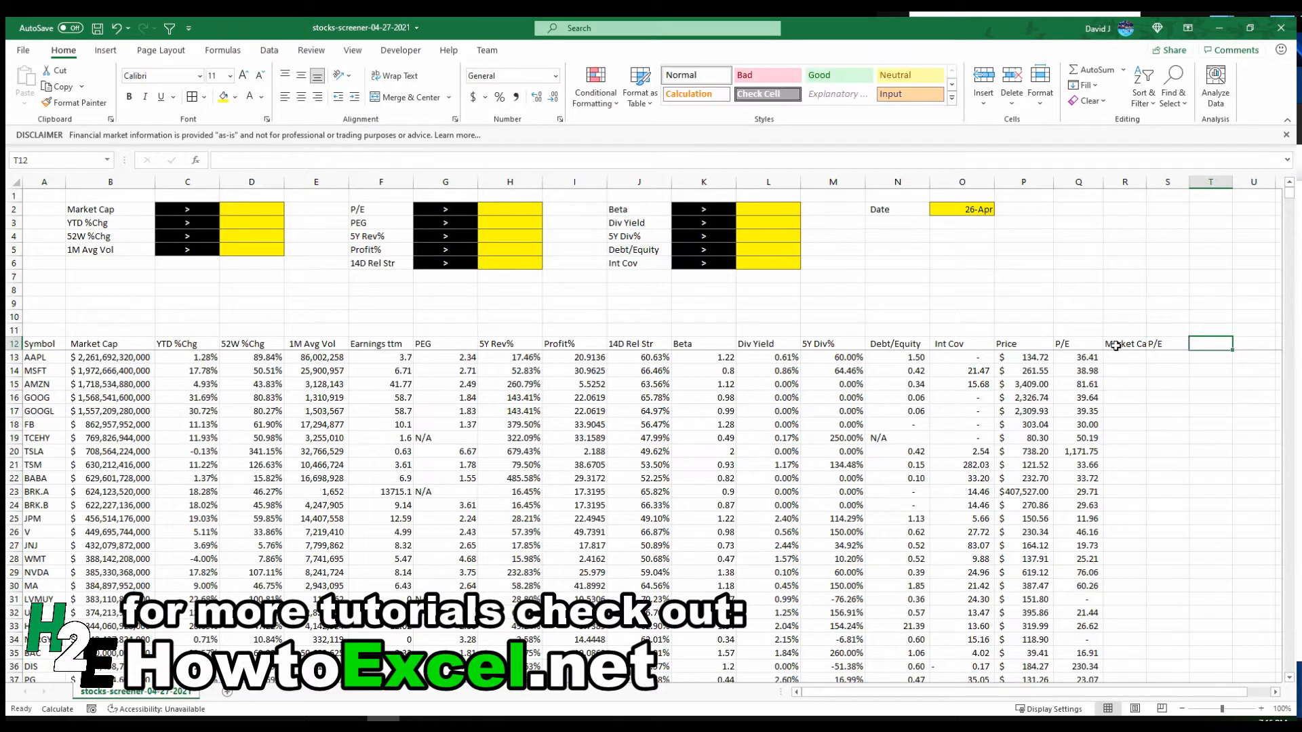
text(Yield)
key(Return)
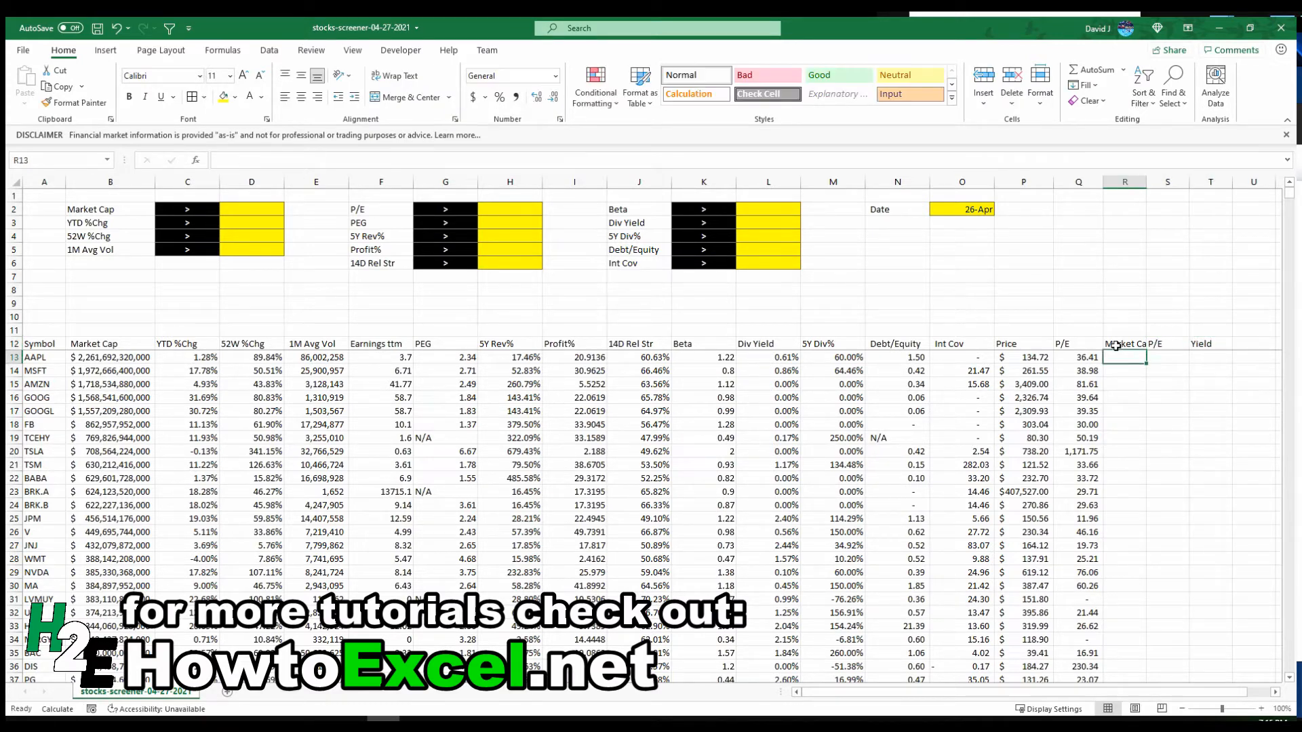
double_click(1145, 182)
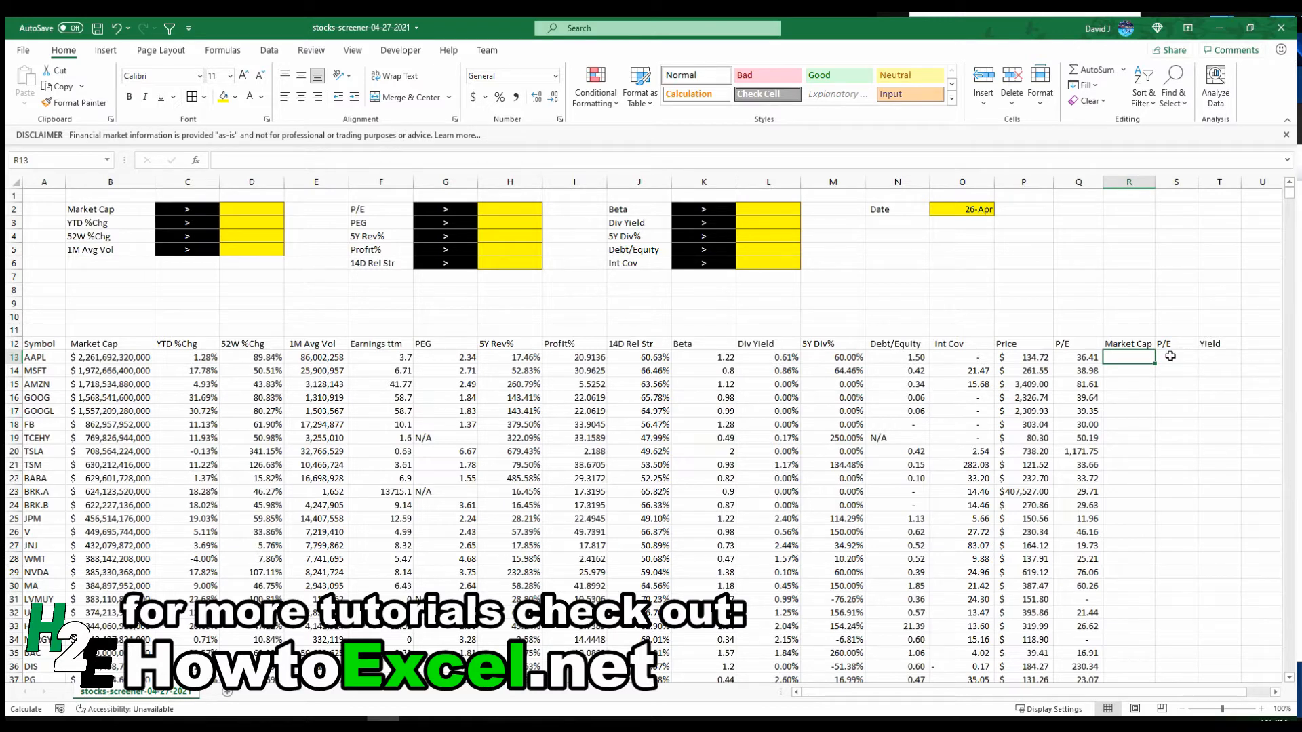
Change the criterion label in B2 to "Market Cap (million)".
click(230, 211)
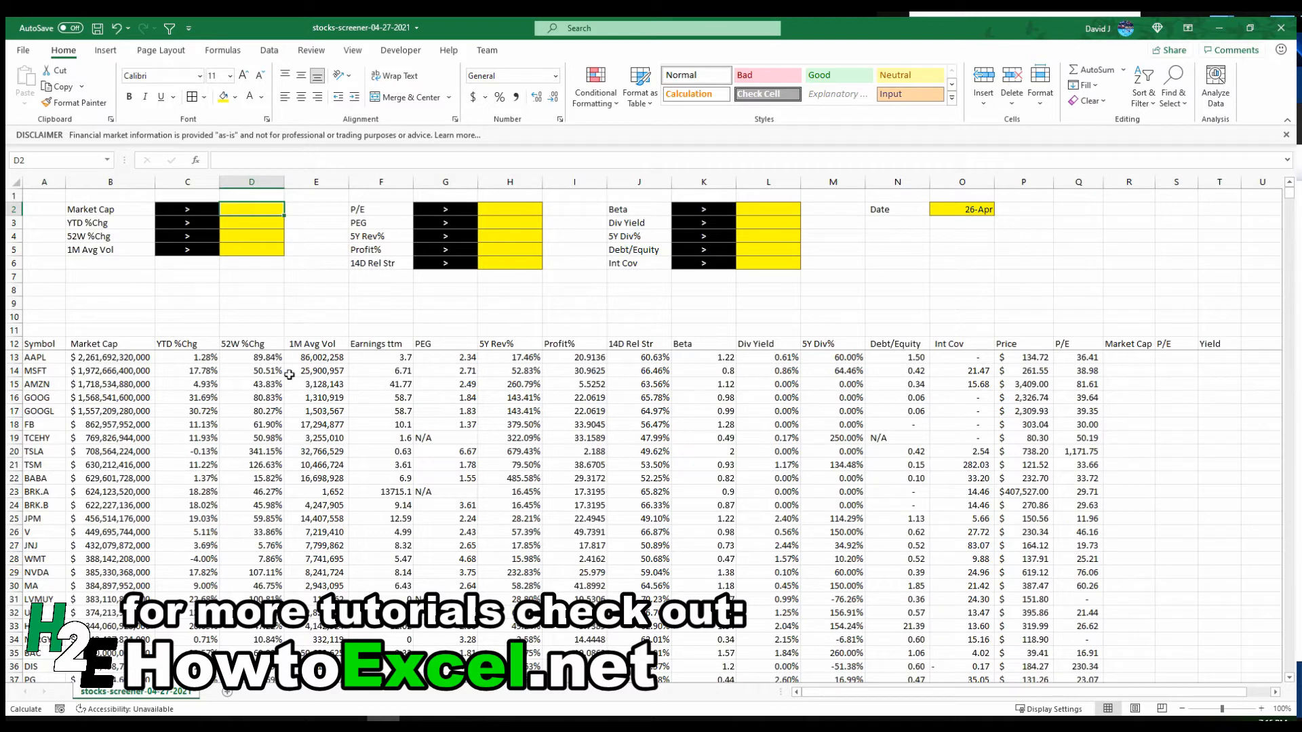
click(117, 208)
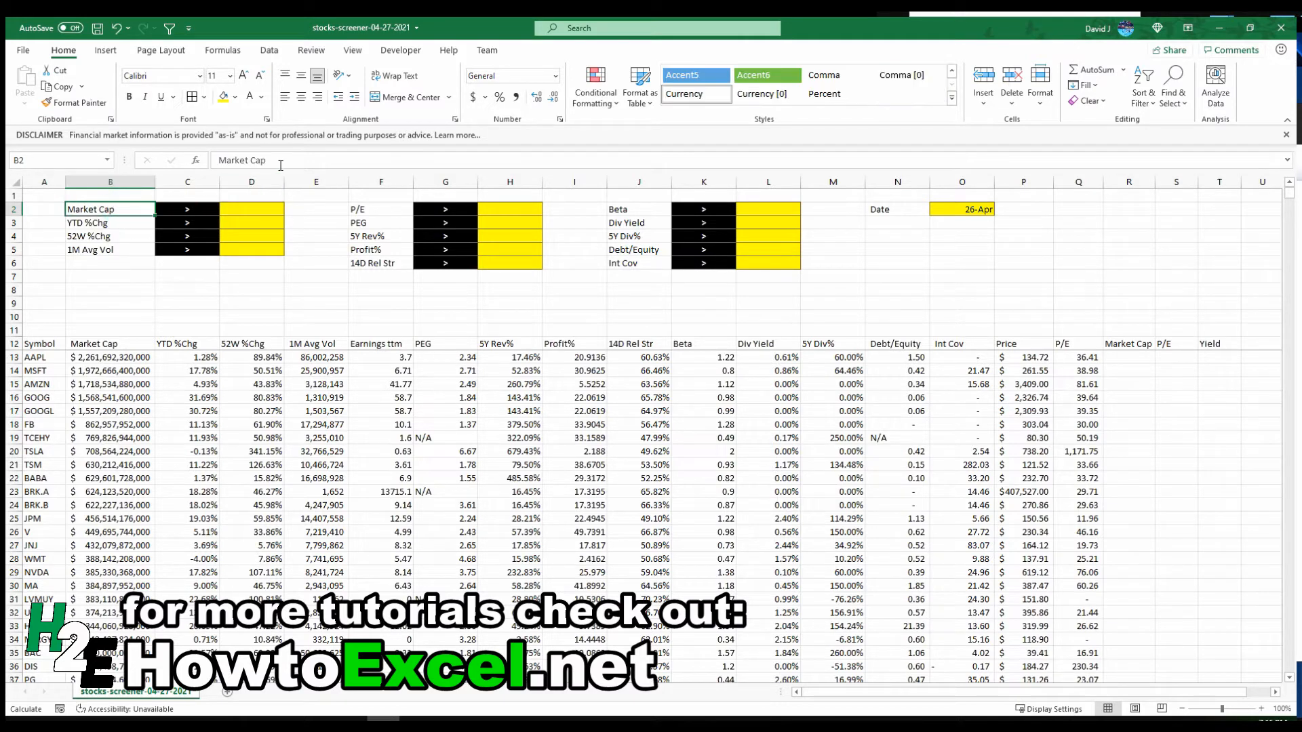
click(280, 163)
text((million))
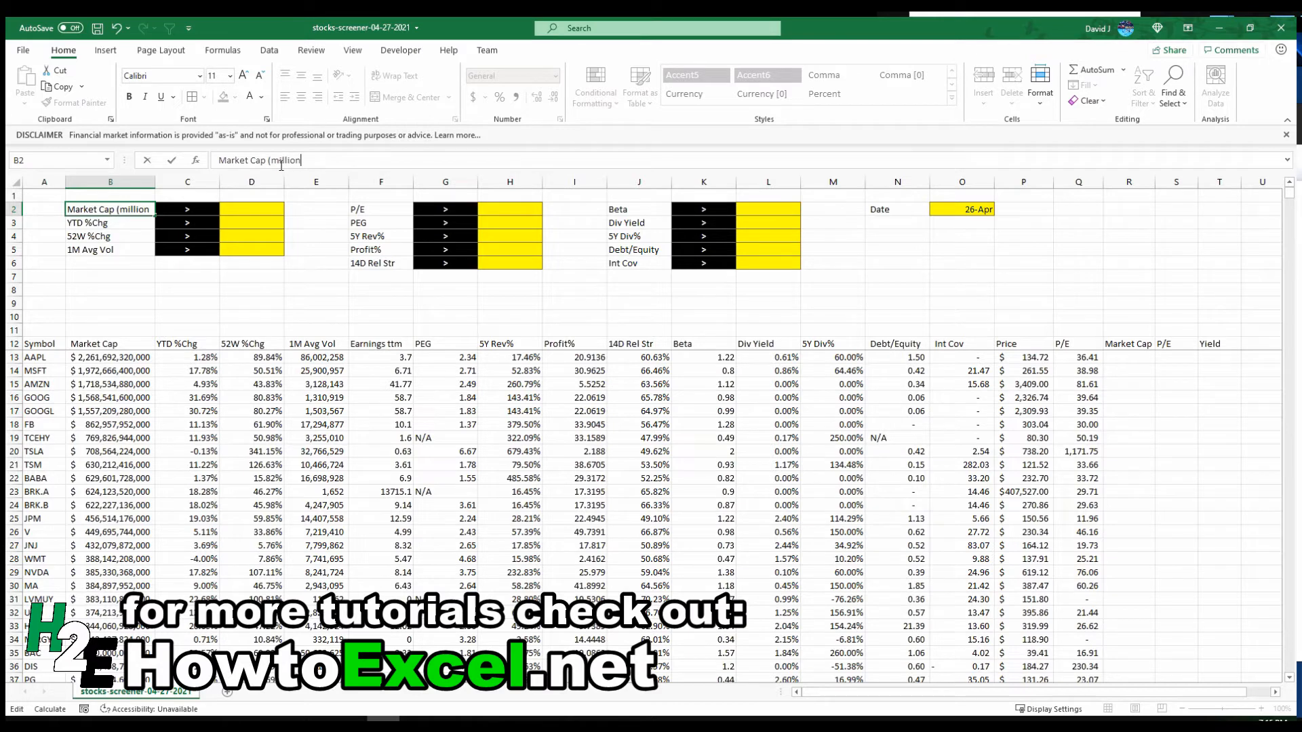
key(ctrl+Return)
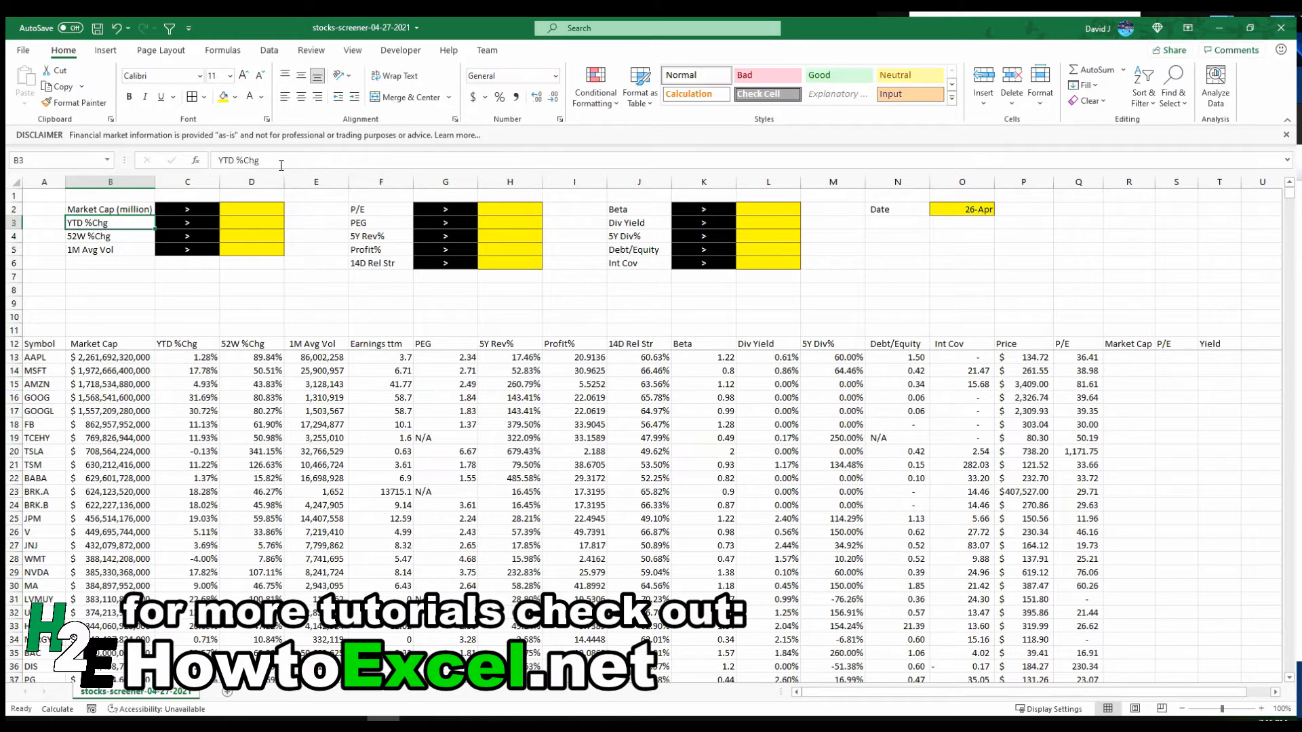
Enter 1000000 as the market cap criterion in D2 and format it with thousands separators and no decimals.
key(Right)
key(Right)
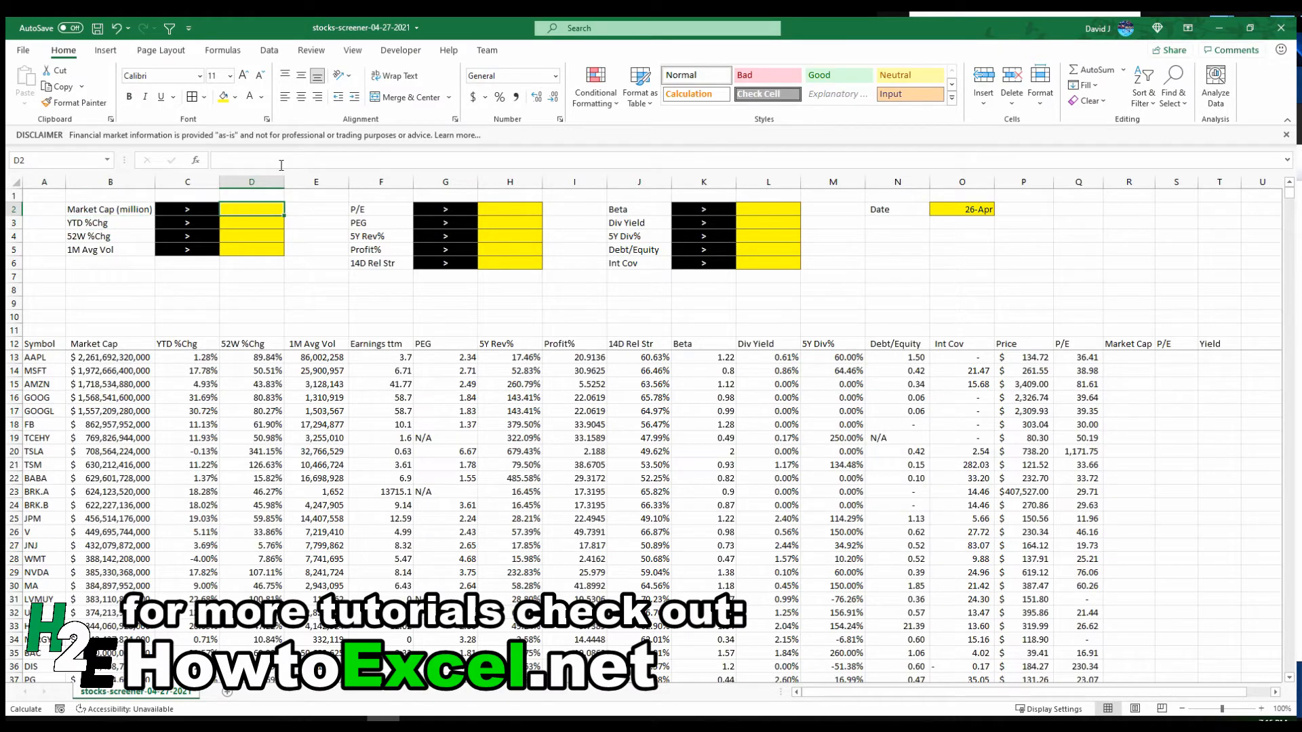
text(1)
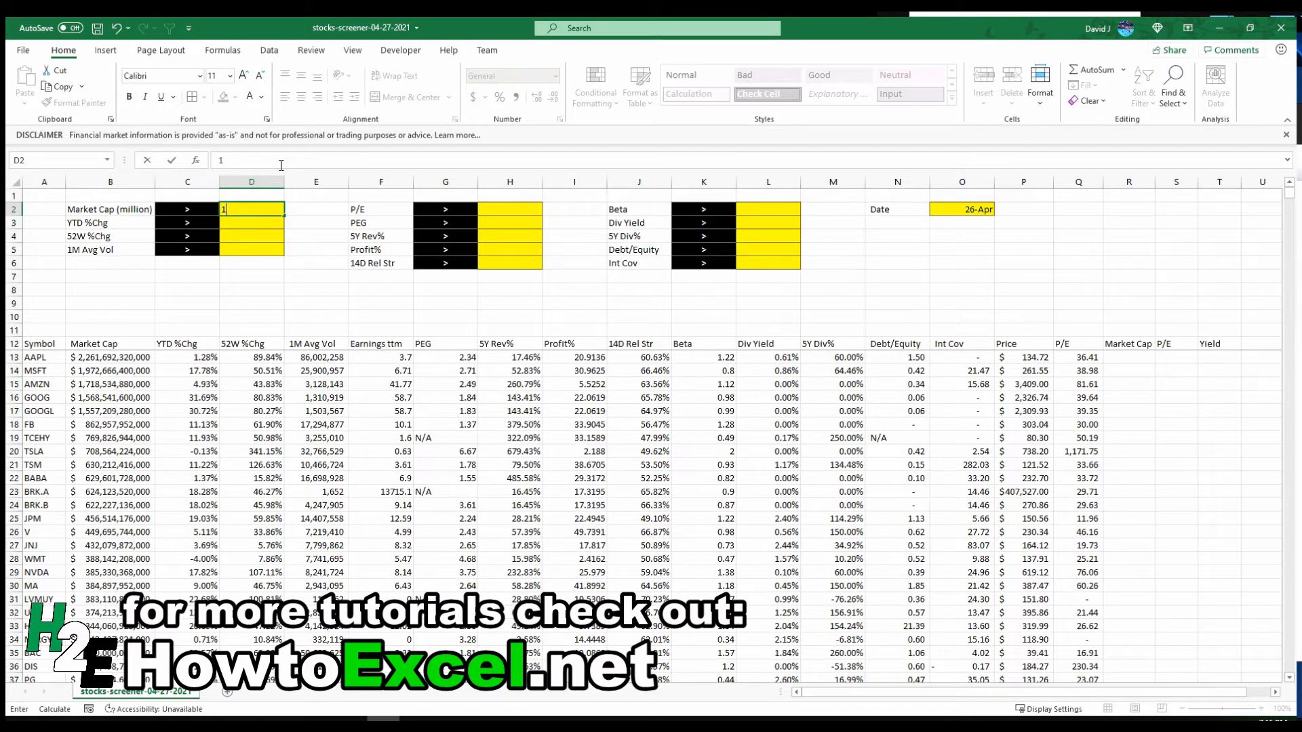
text(000000)
key(Return)
key(Up)
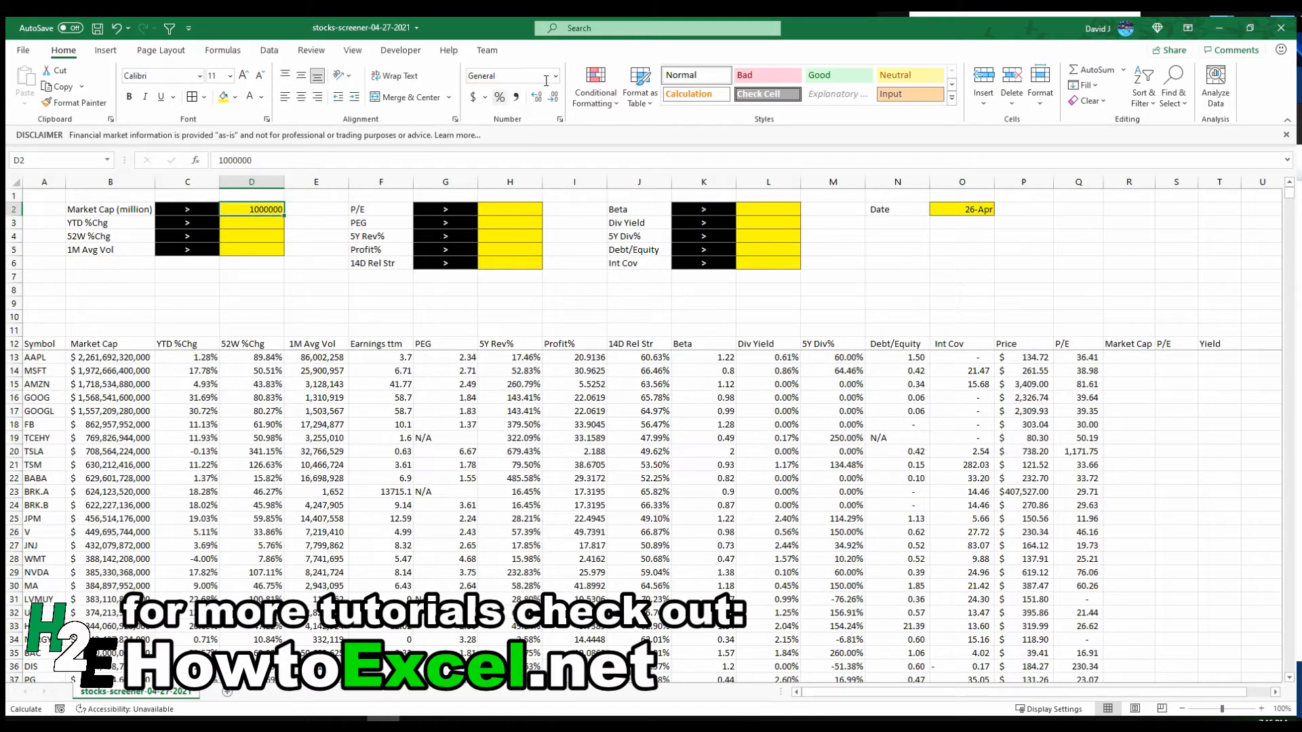
click(516, 97)
click(554, 97)
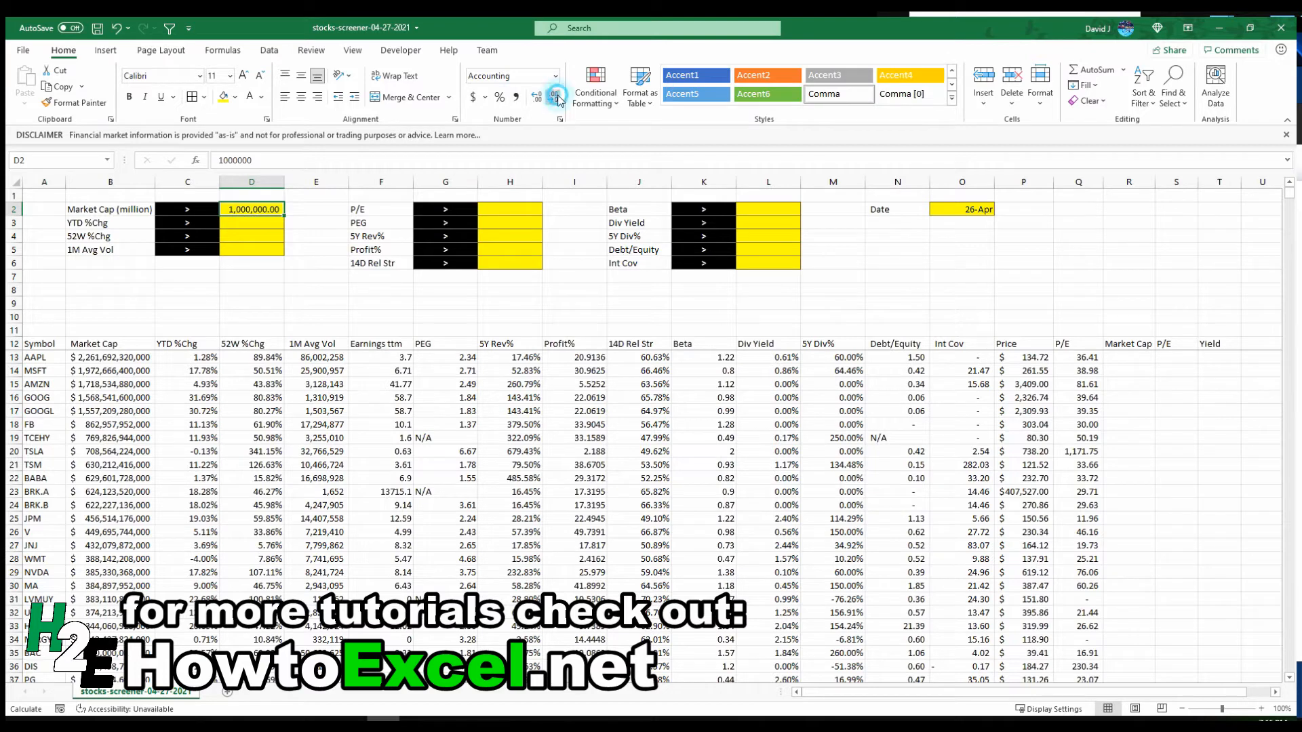
click(555, 96)
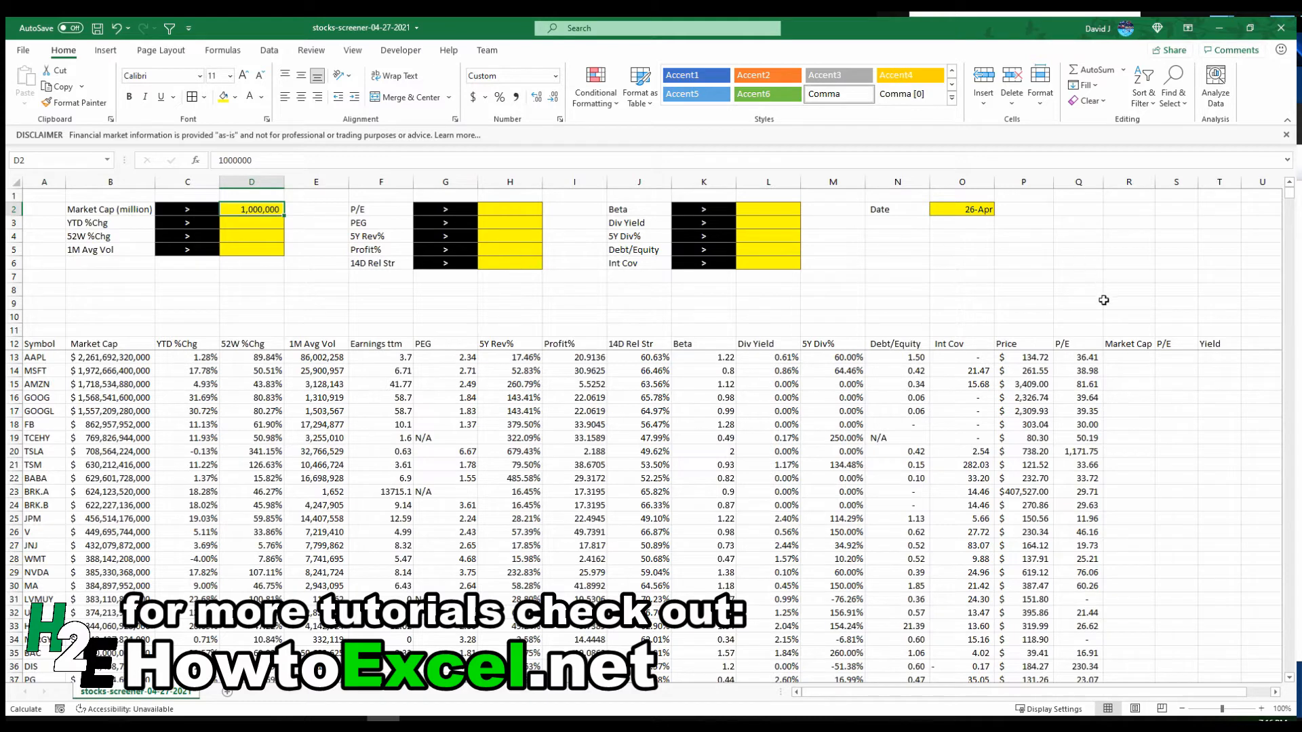
Begin an IF formula in R13 that returns TRUE when the market cap criterion D2 is blank: =IF(D2="",TRUE,.
click(1129, 360)
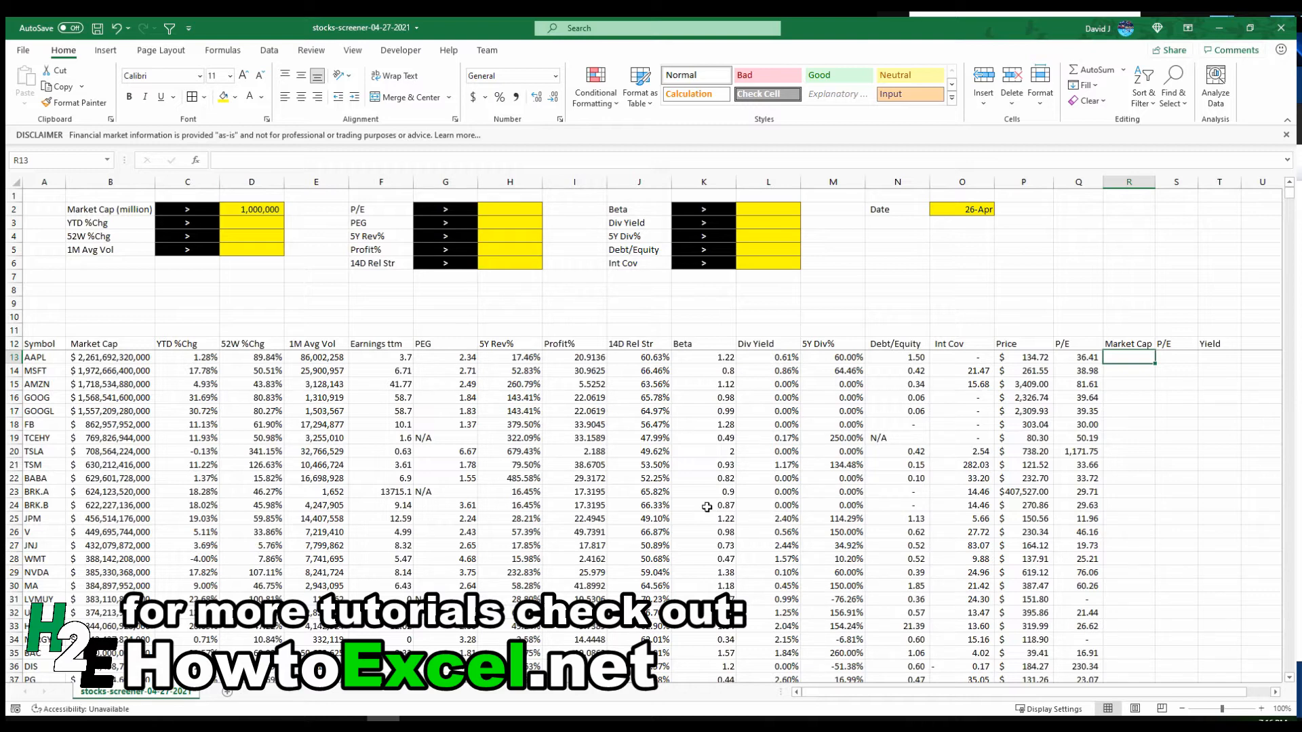
text(=)
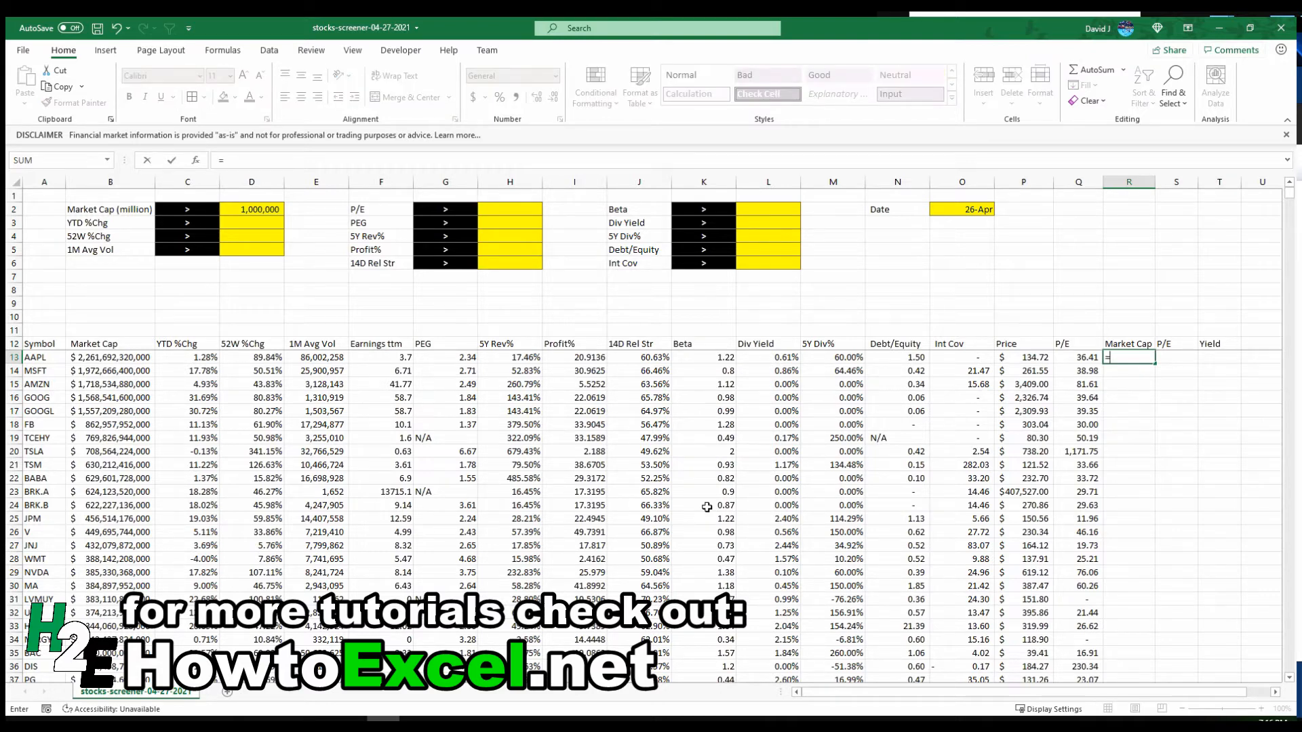
text(IF()
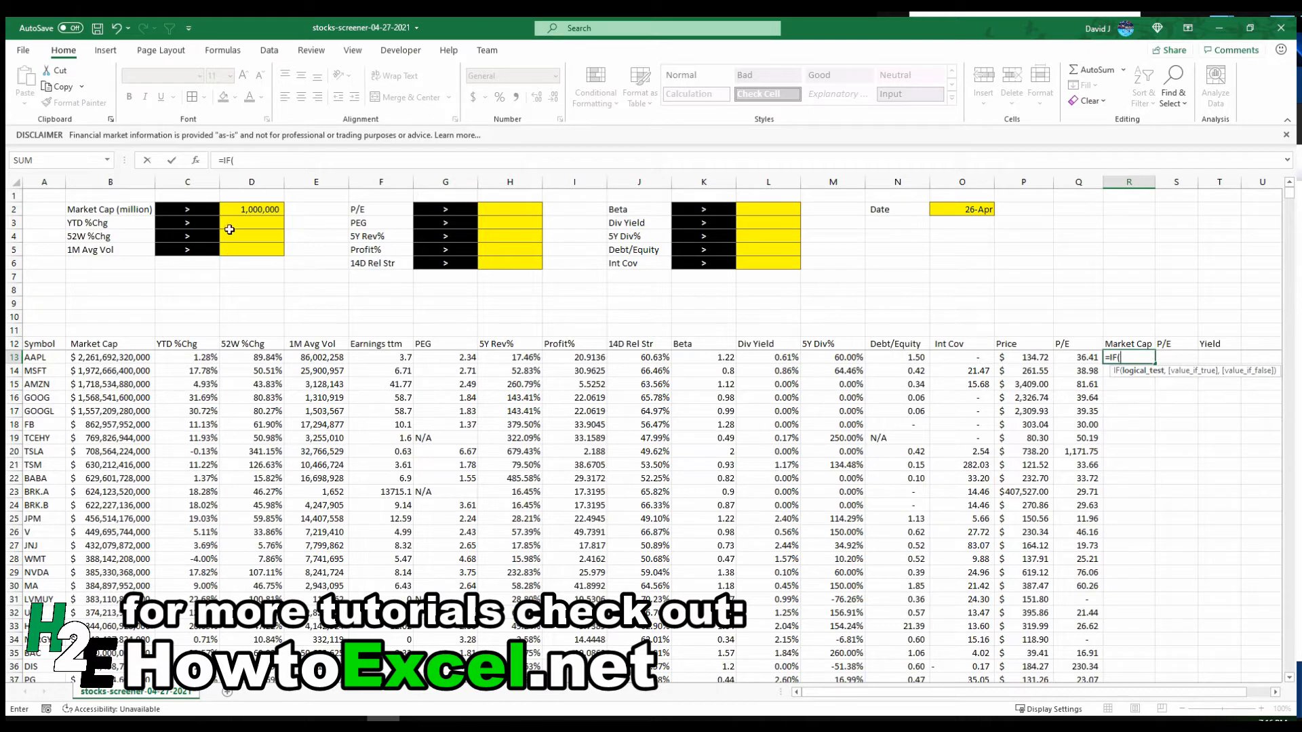
click(231, 208)
text(=)
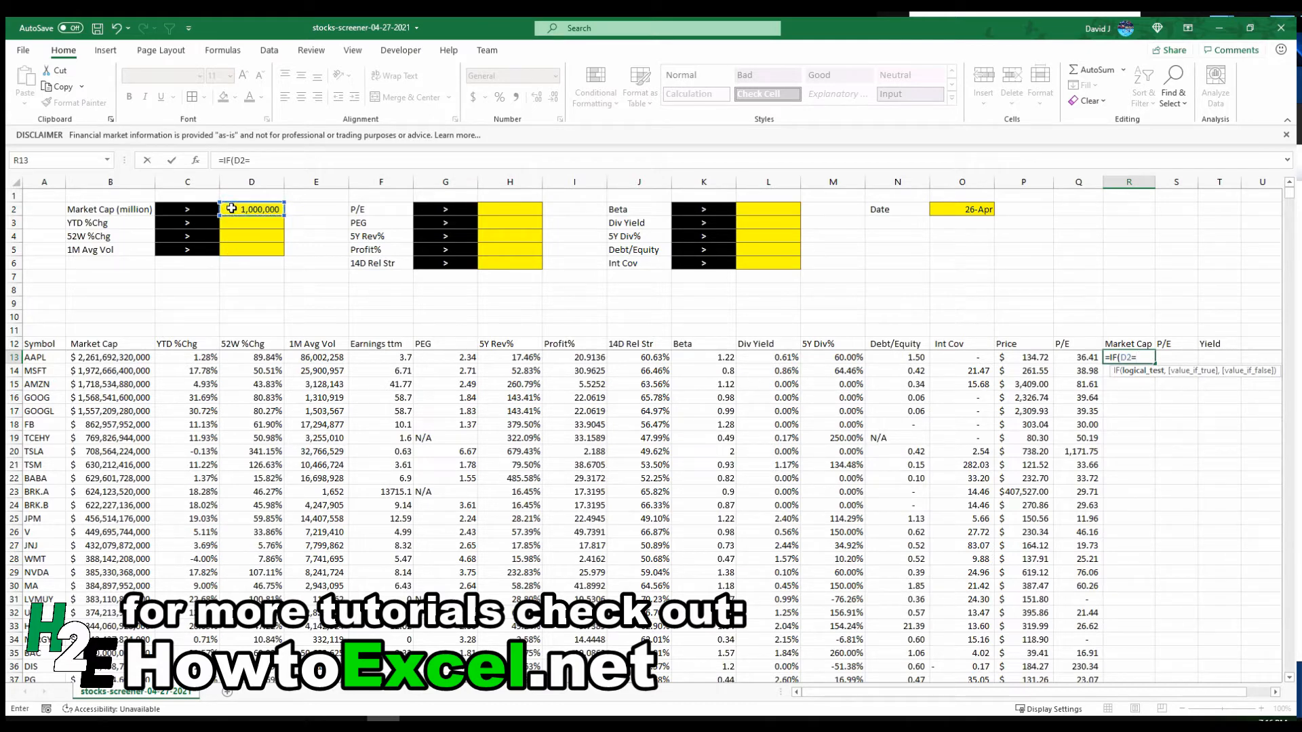
text("",TRUE)
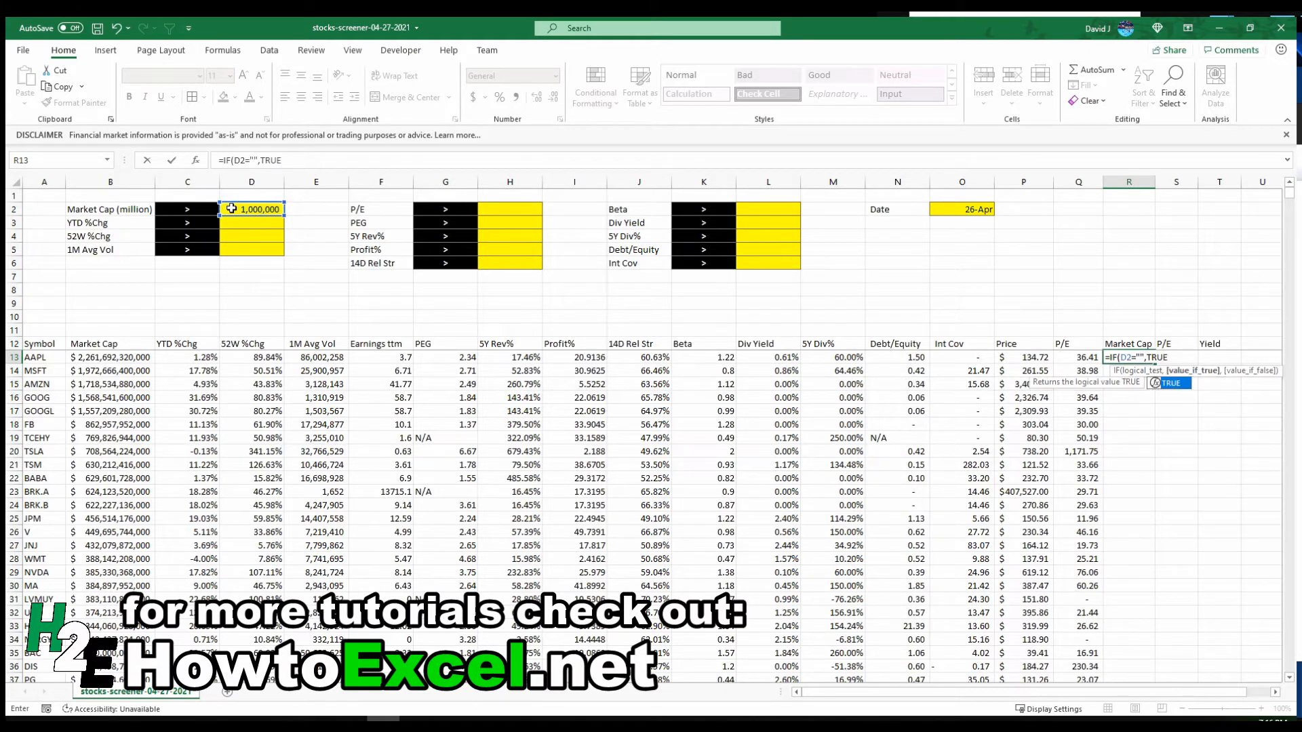
text(,)
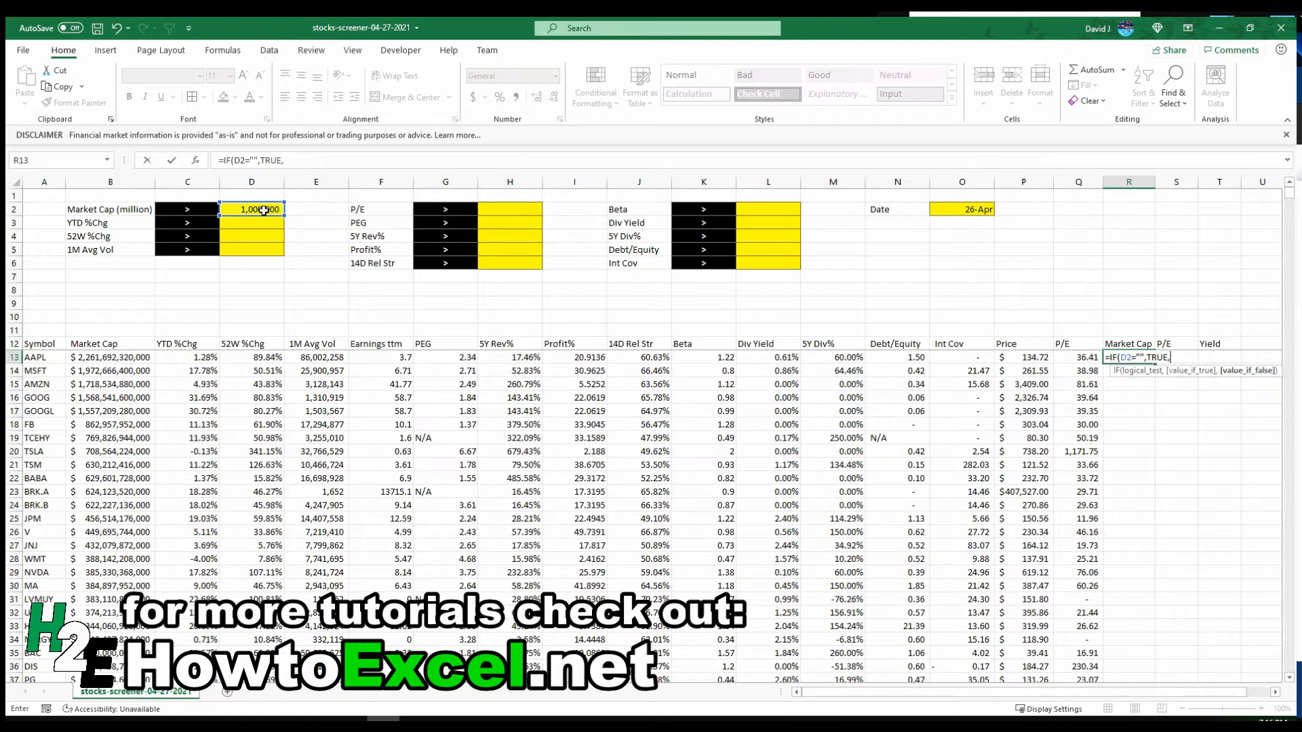
Add a nested IF to the R13 formula that tests C2=">" and, if so, whether (B13/1000000)>D2.
text(if()
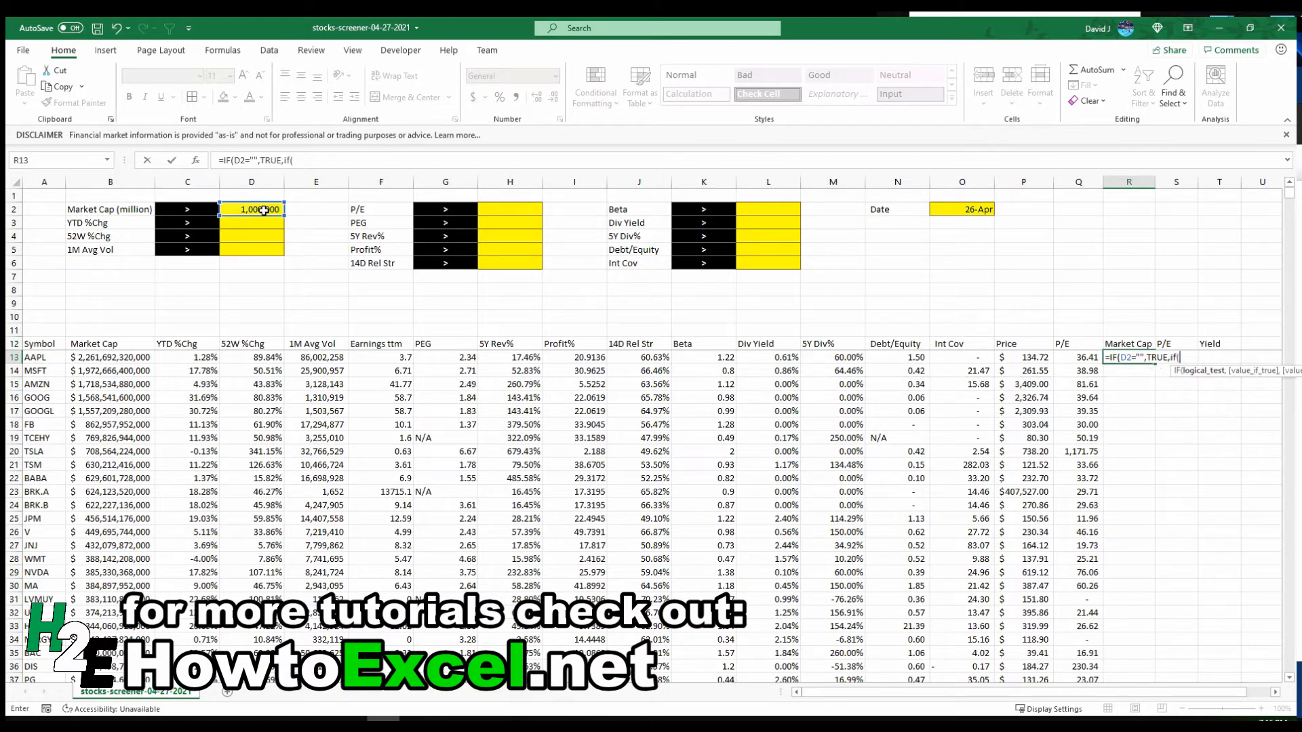
click(193, 210)
text(=">",)
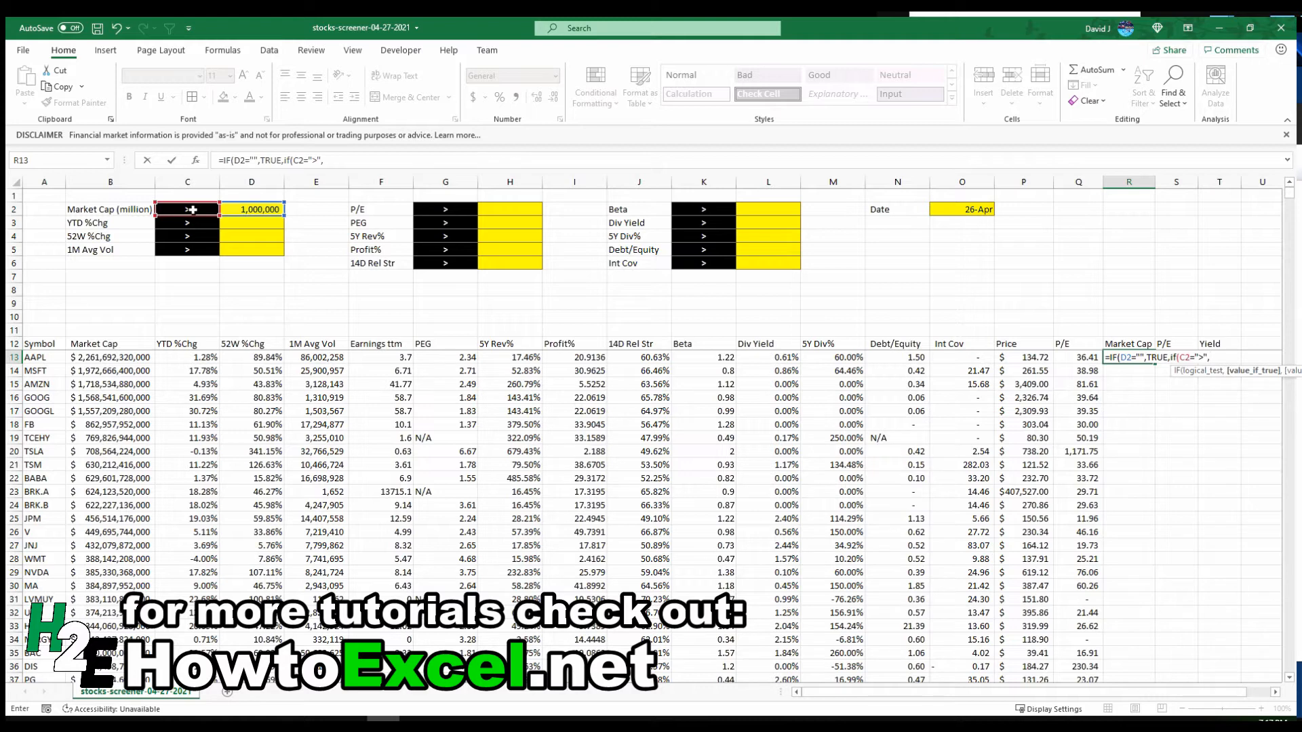
text(()
click(100, 355)
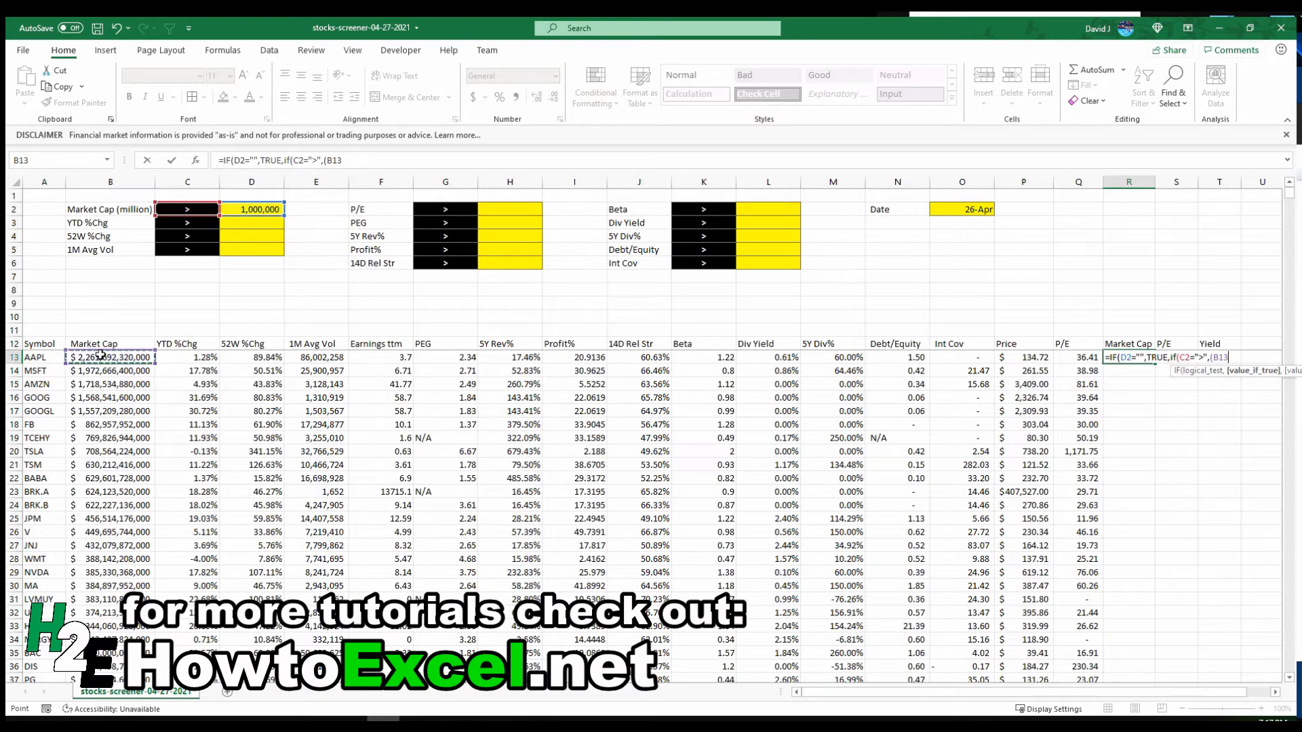
text(/1000000)>)
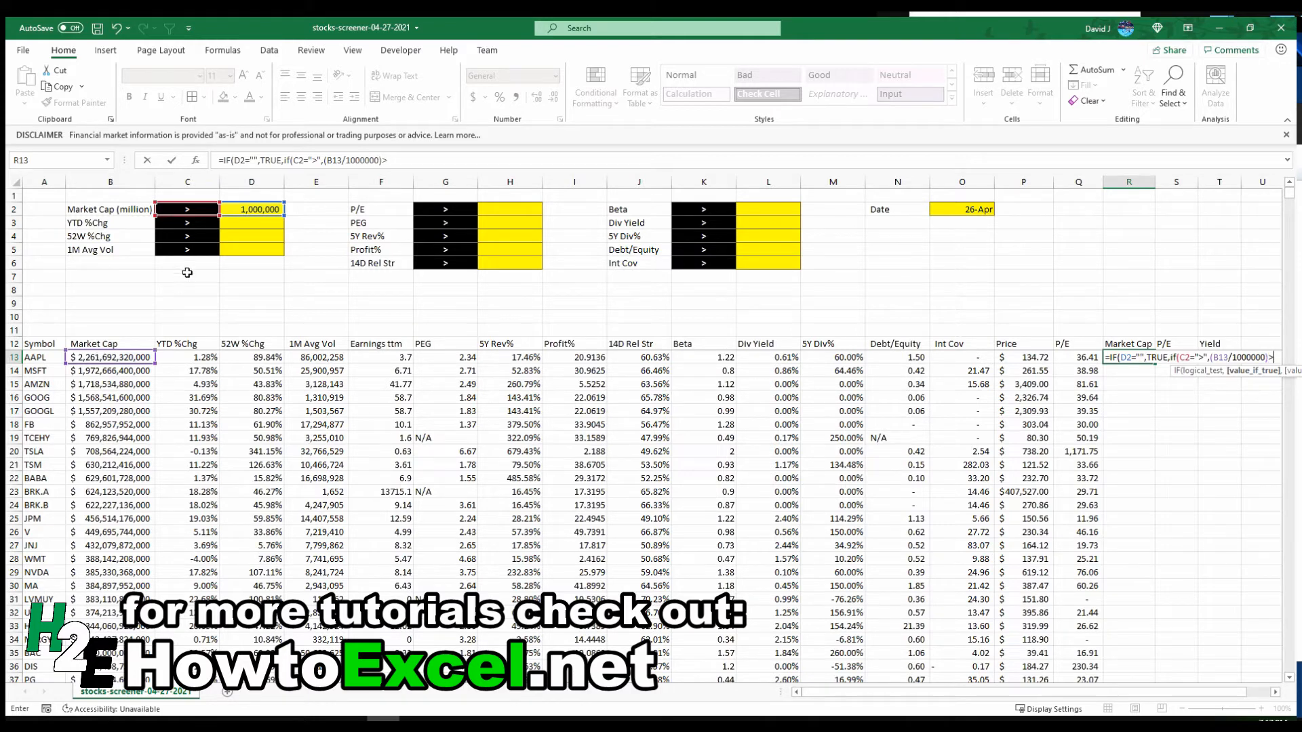
click(246, 211)
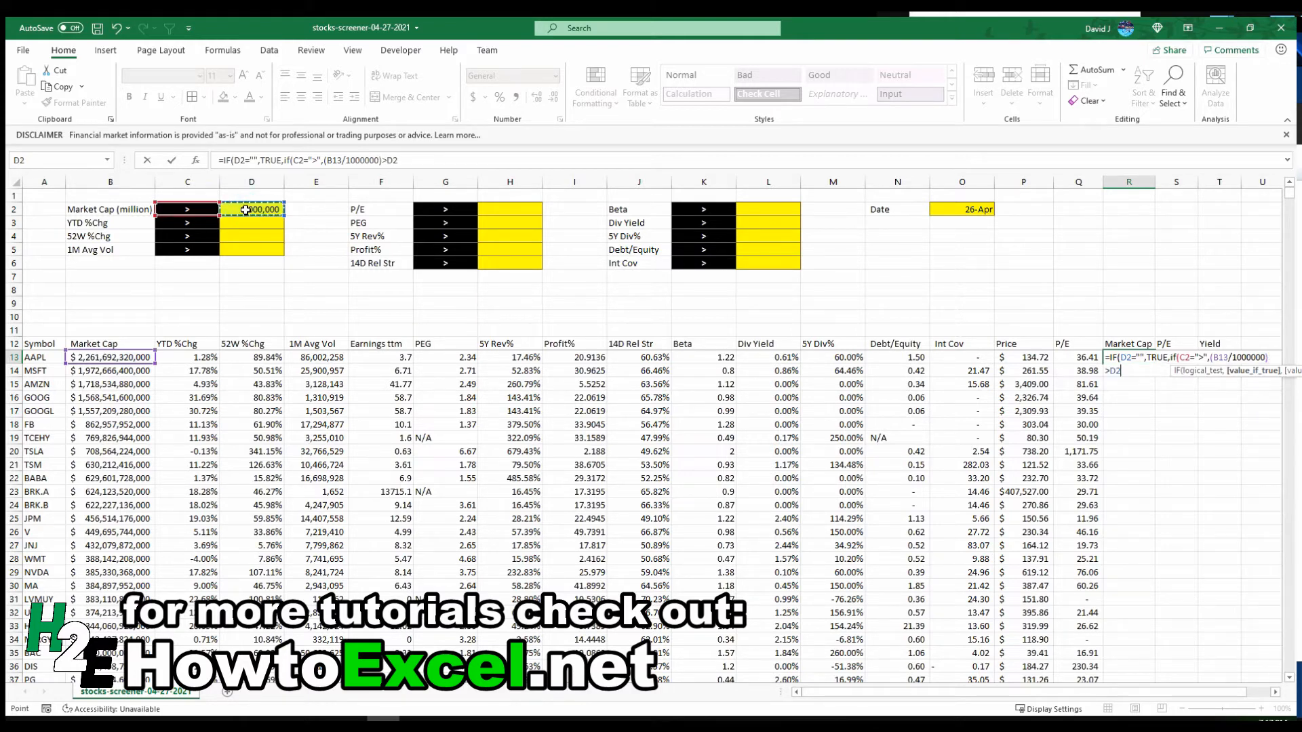
text(,)
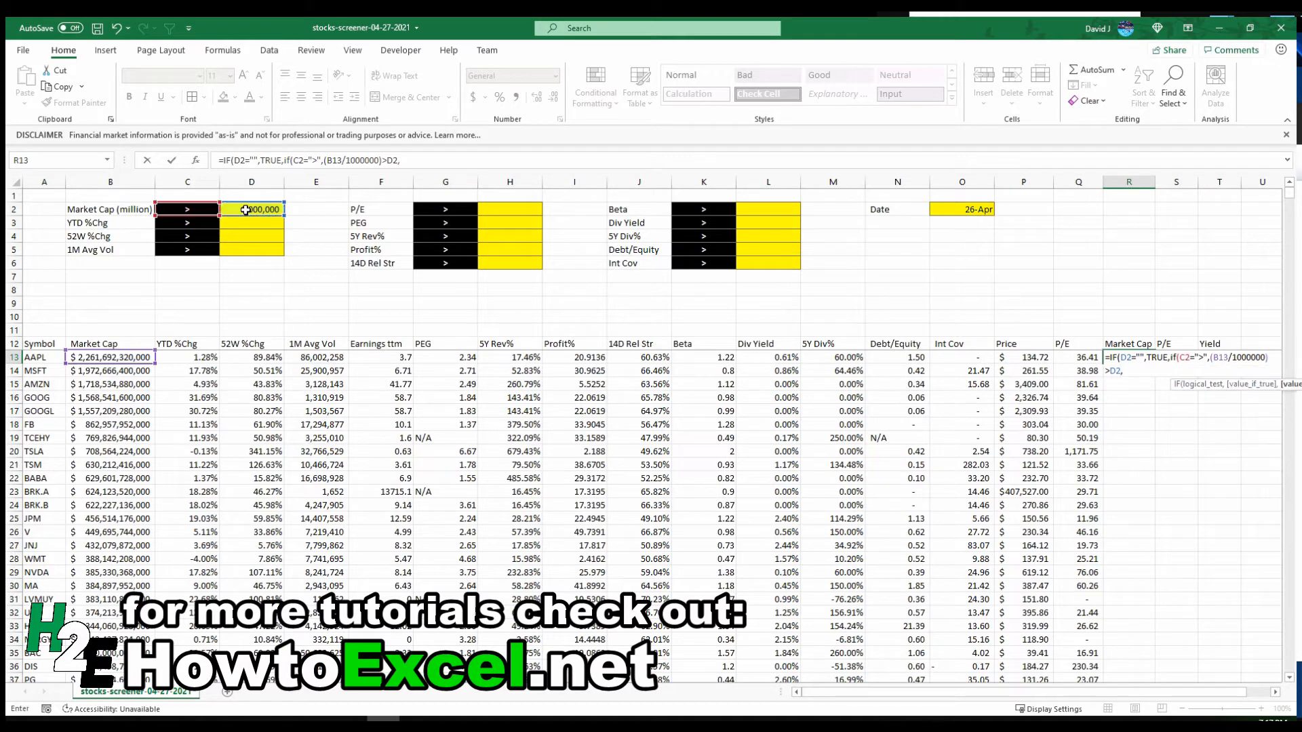
Complete the R13 formula with the otherwise-case (B13/1000000)<D2, close both IF functions and enter it.
text((B13/)
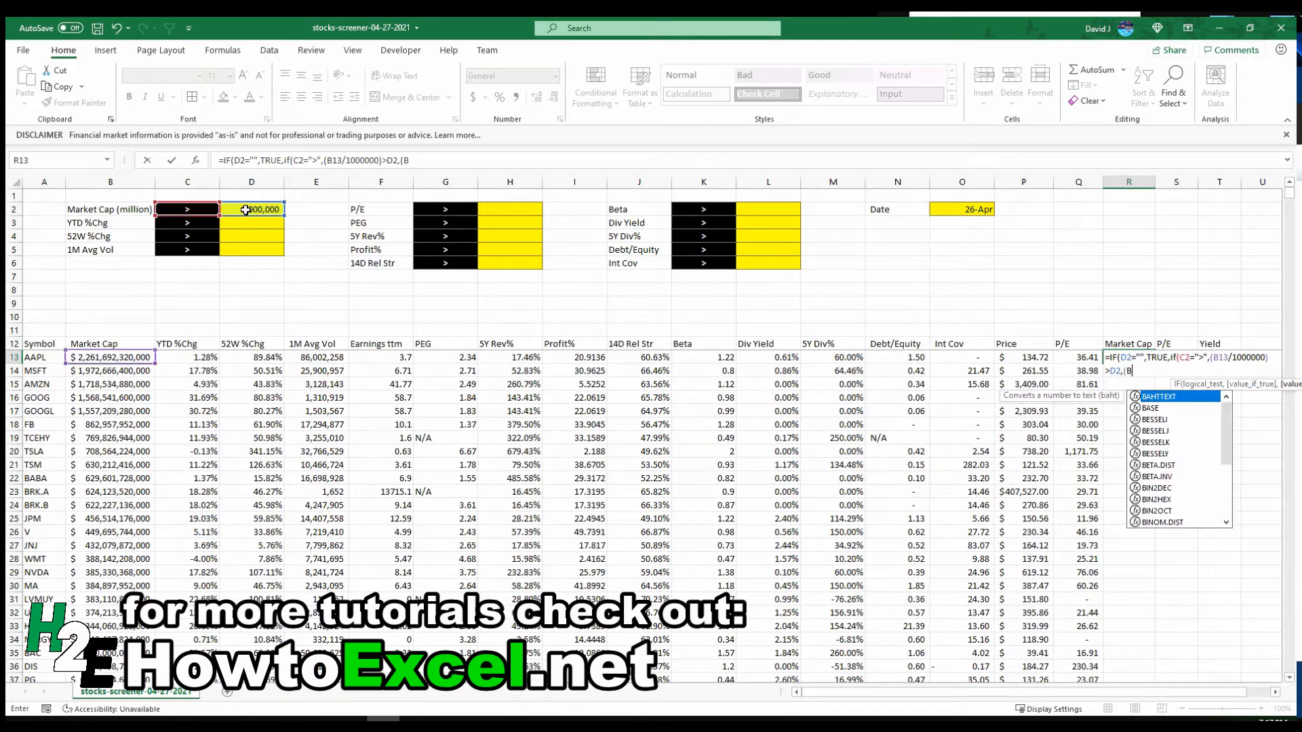
text(100)
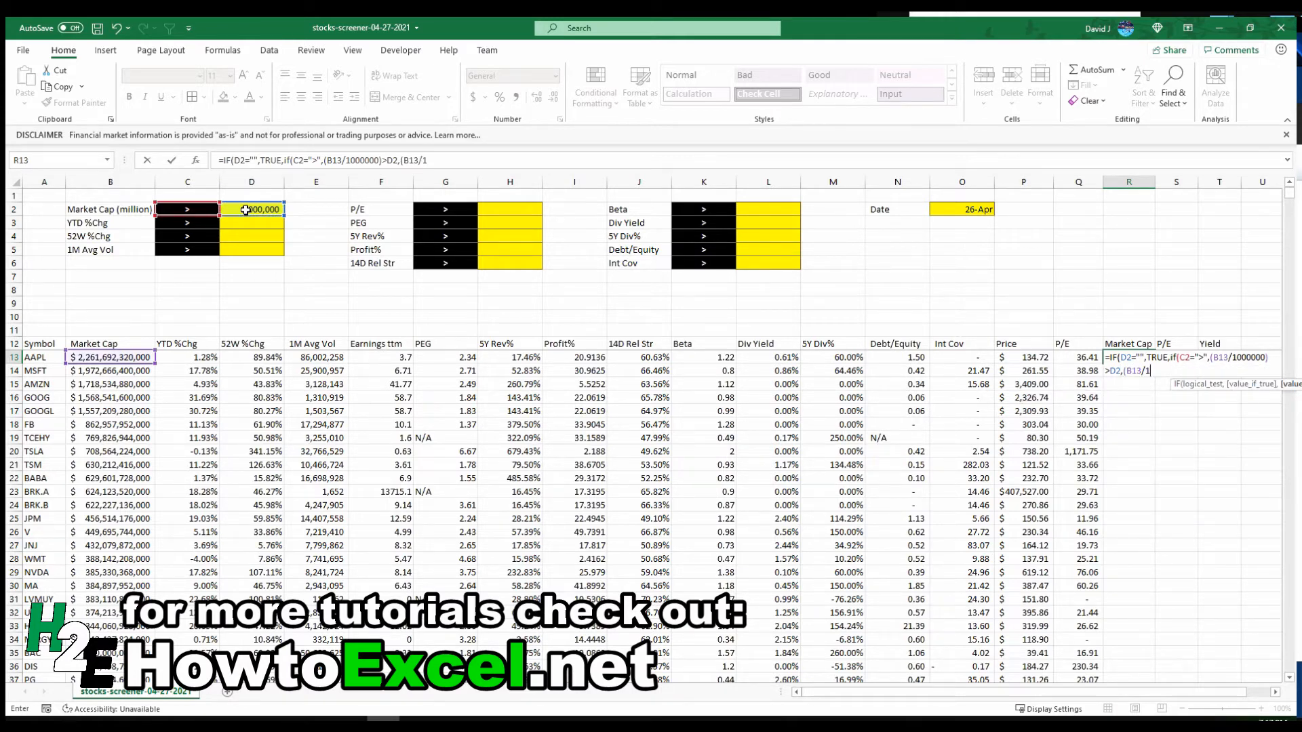
text(0000)<D2))
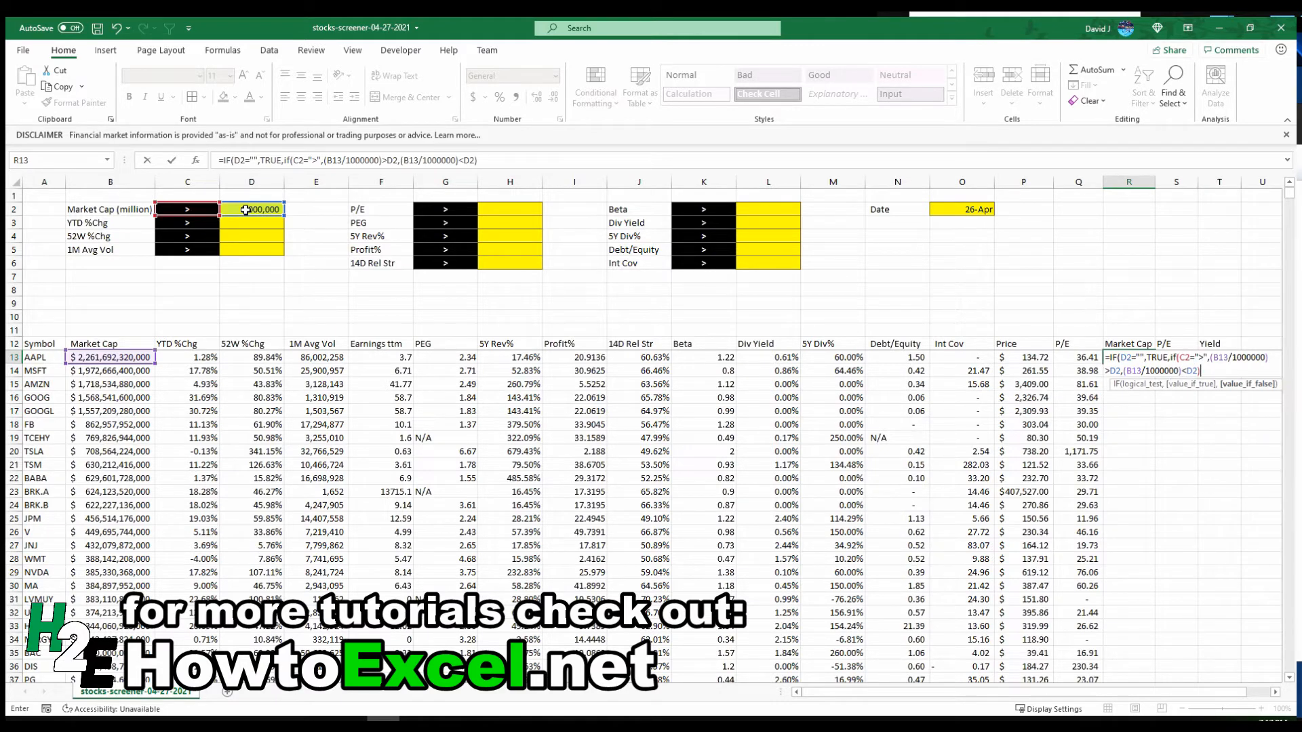
text())
key(ctrl+Return)
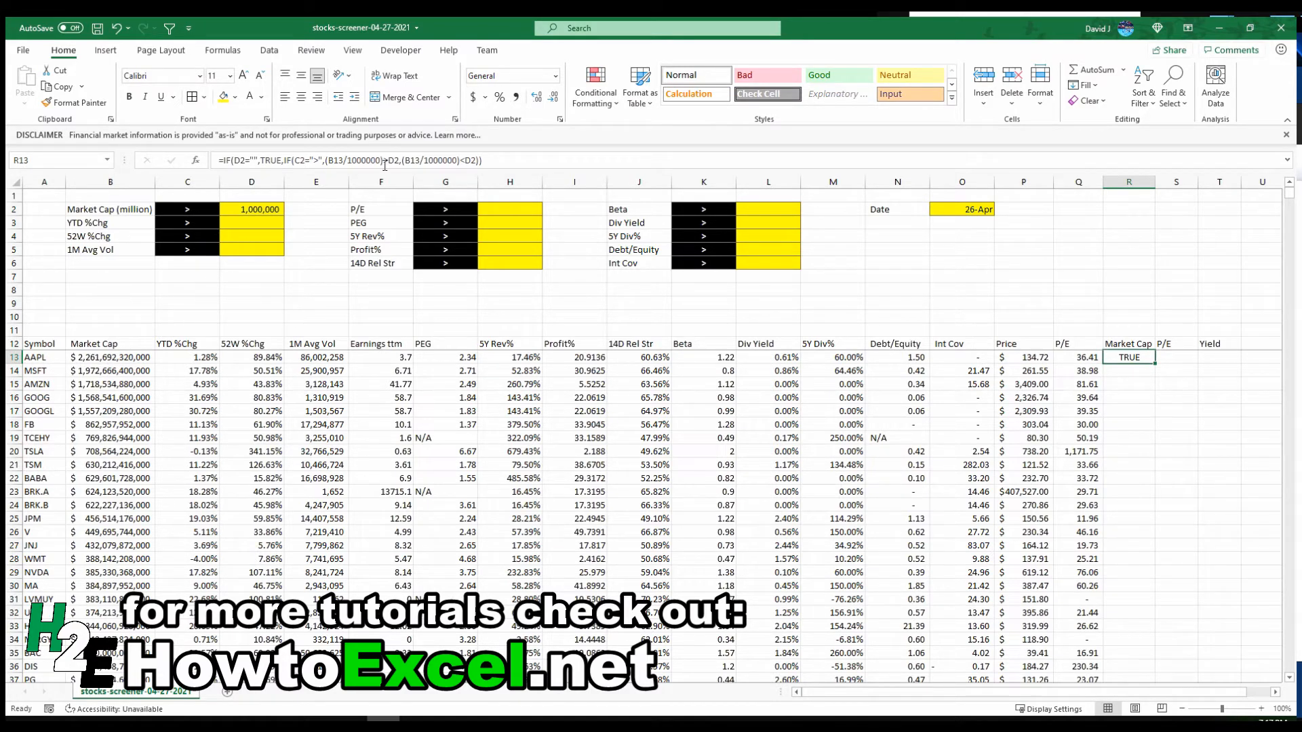
Make all D2 references and the C2 reference in the R13 formula absolute, as $D$2 and $C$2.
click(241, 161)
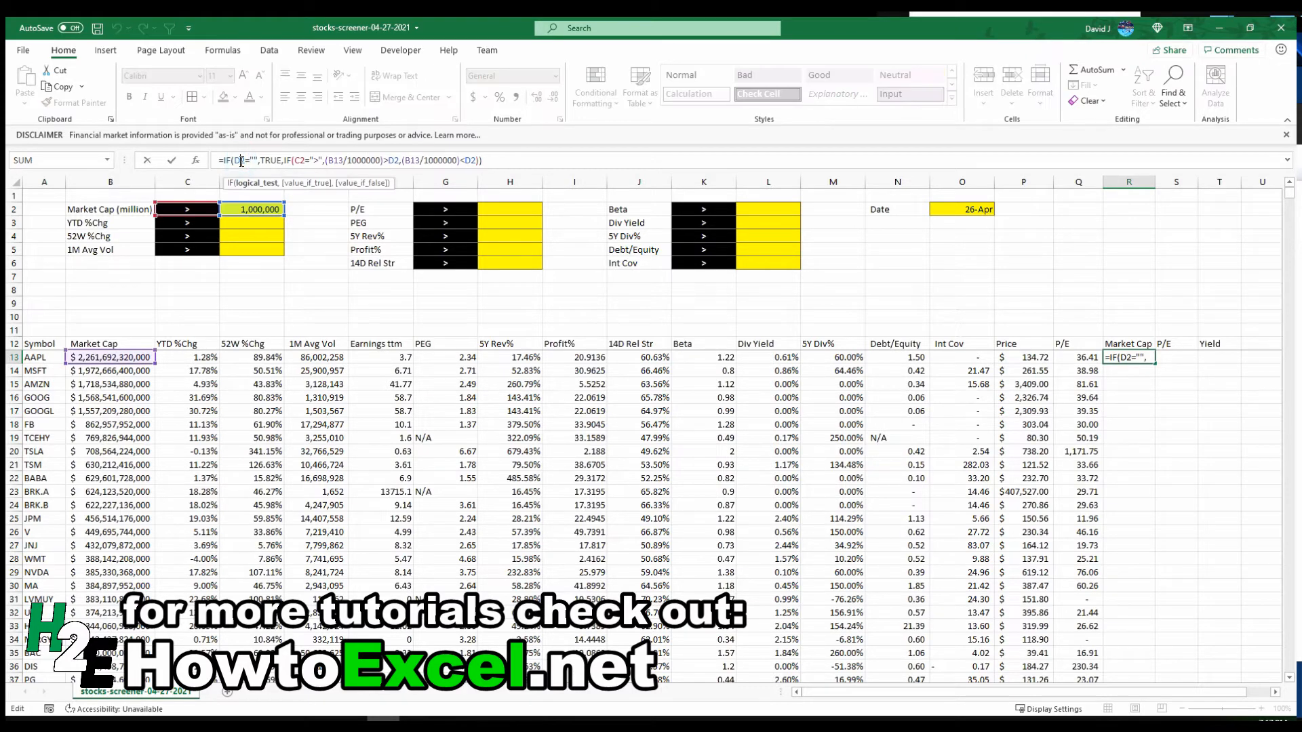
key(F4)
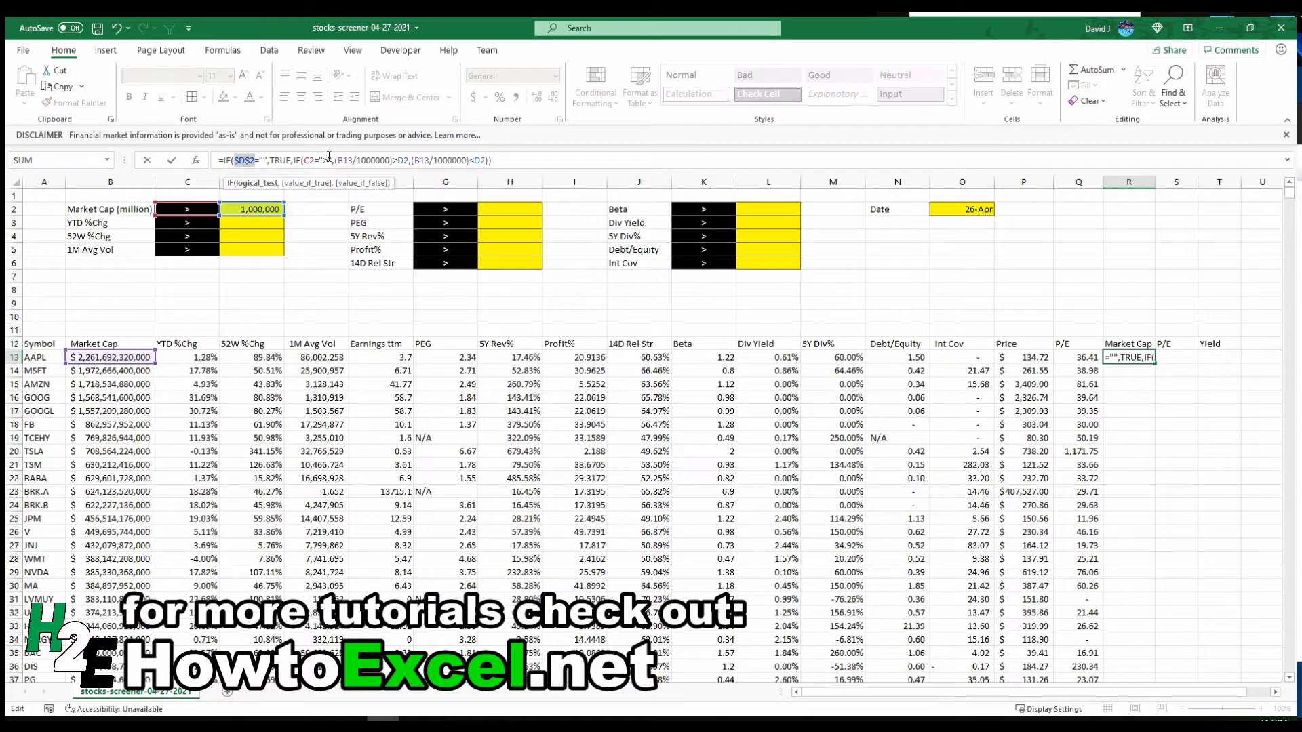
click(402, 158)
key(F4)
click(490, 160)
key(F4)
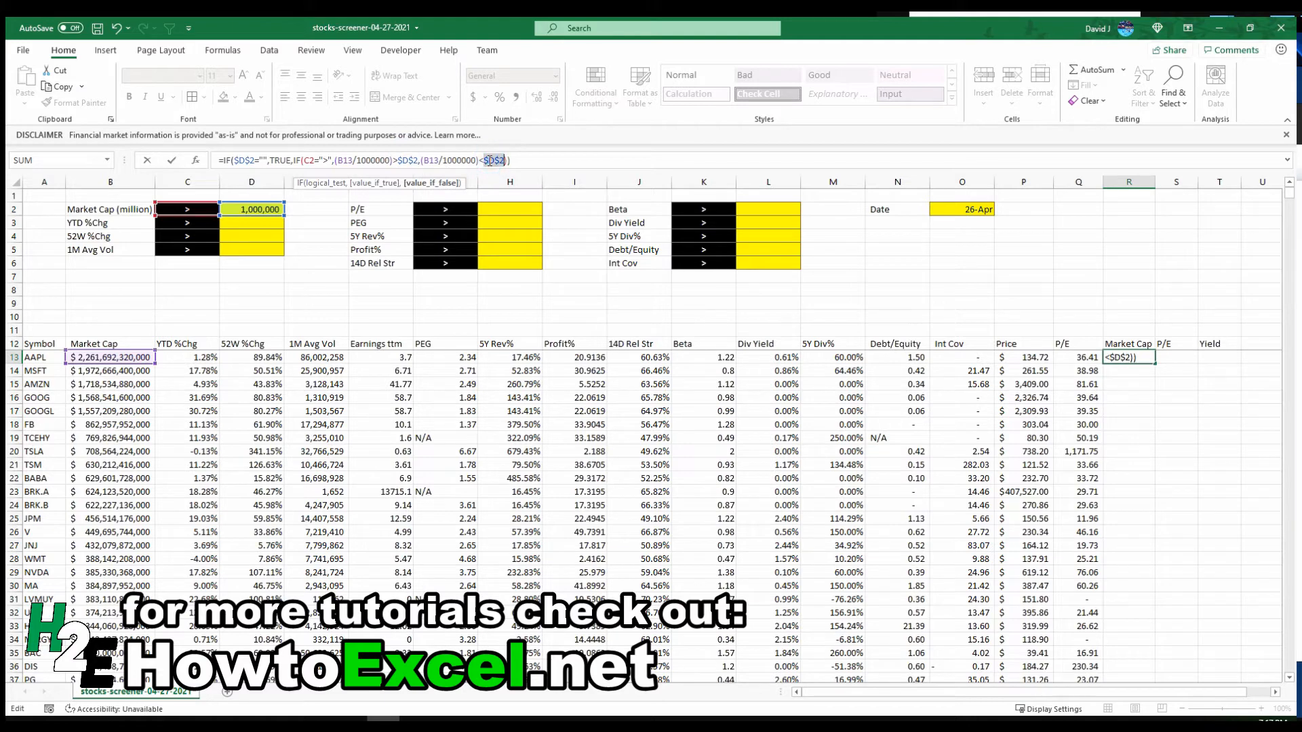
click(310, 160)
key(F4)
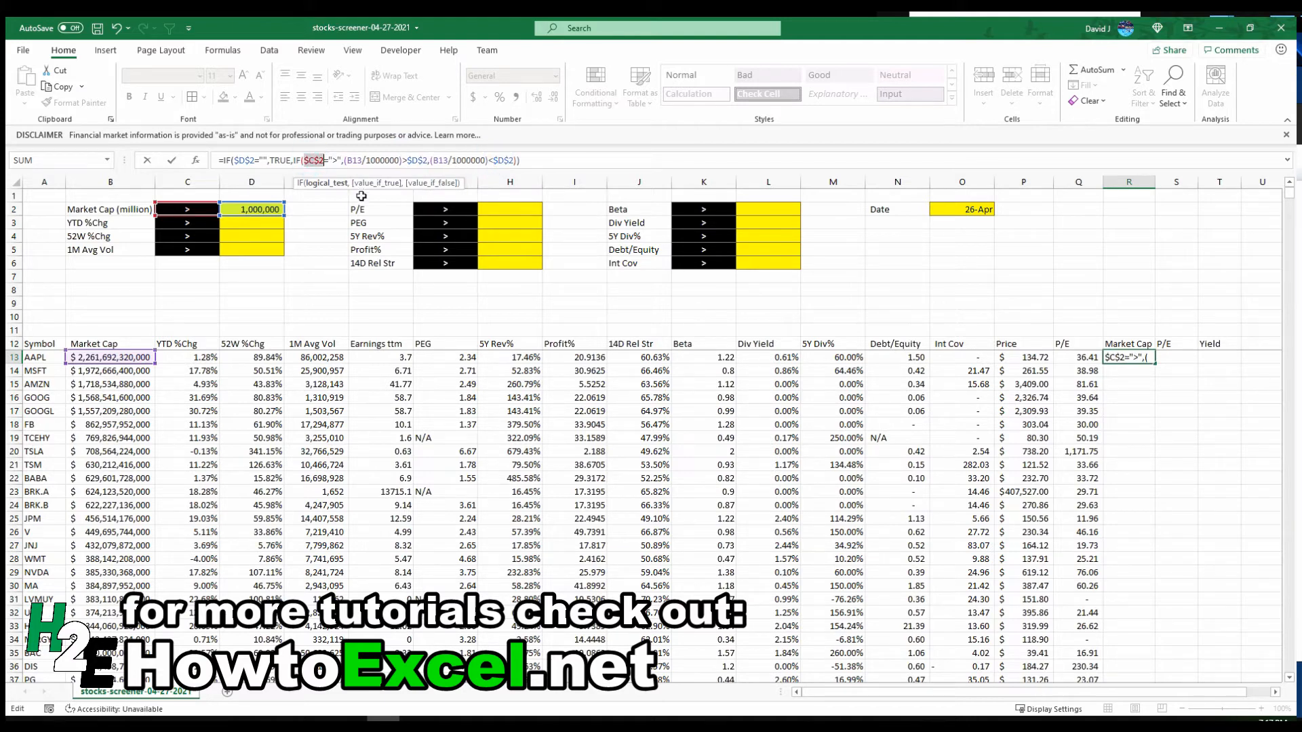
key(Return)
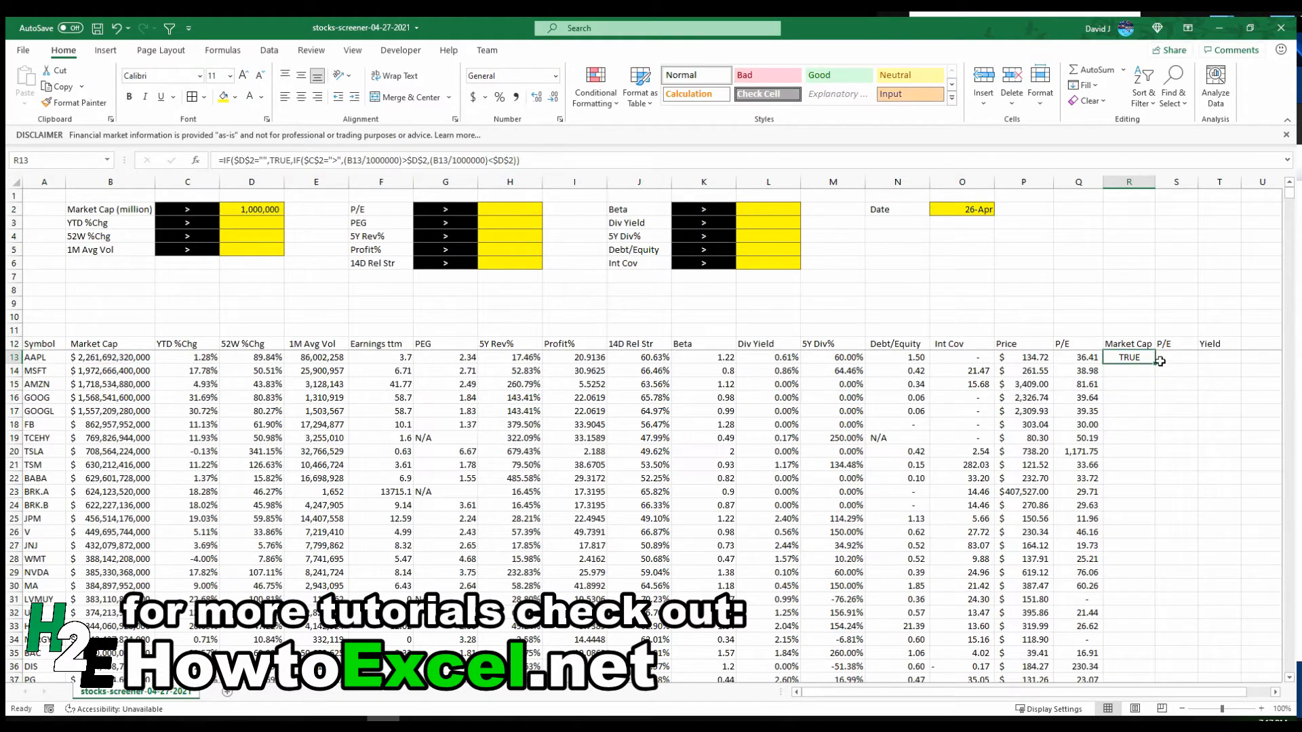
Fill the R13 formula down the Market Cap test column and check the FB and GOOGL rows against their market caps.
double_click(1155, 363)
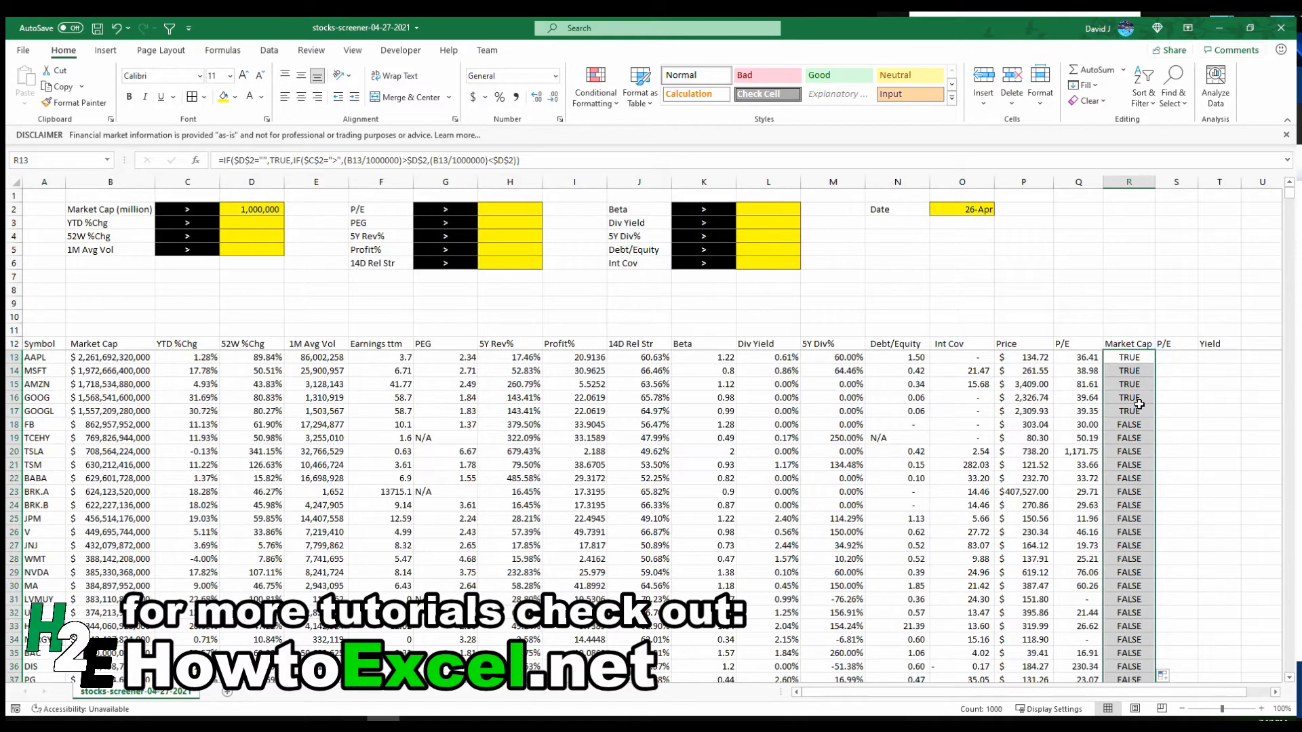
click(1139, 409)
key(Down)
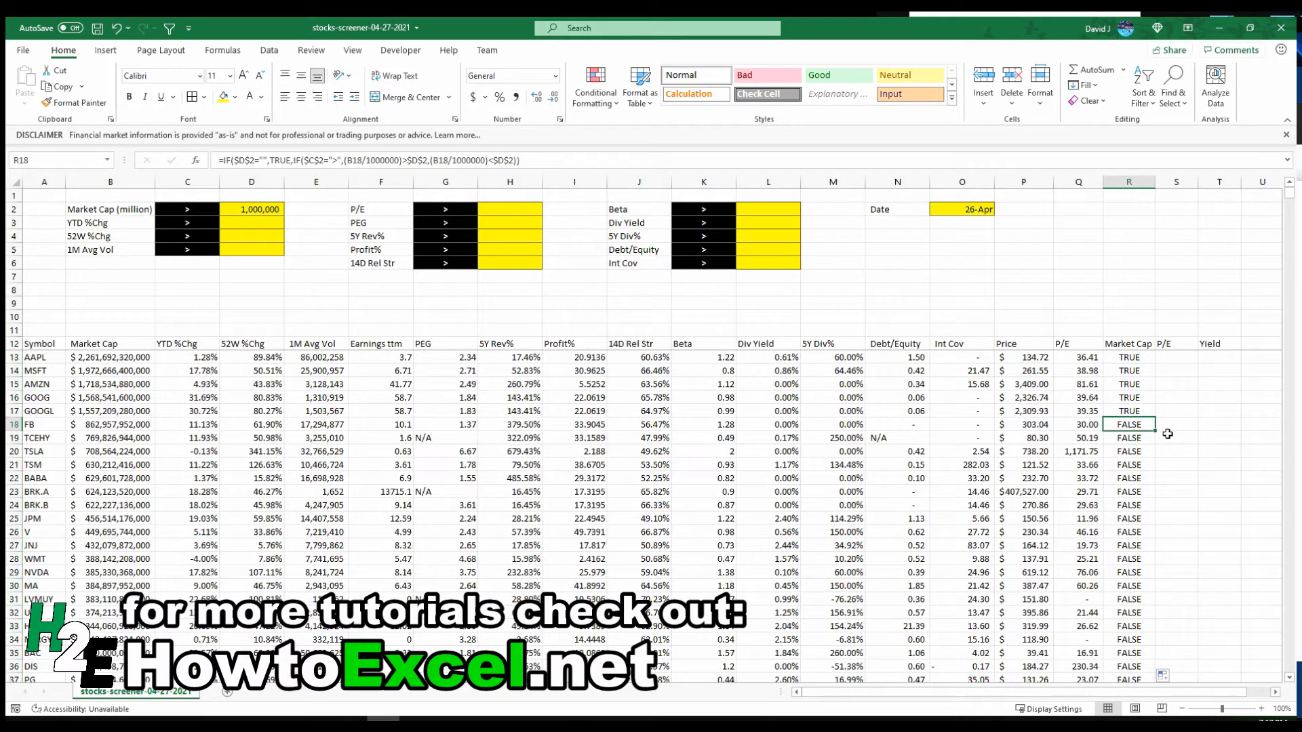
click(95, 424)
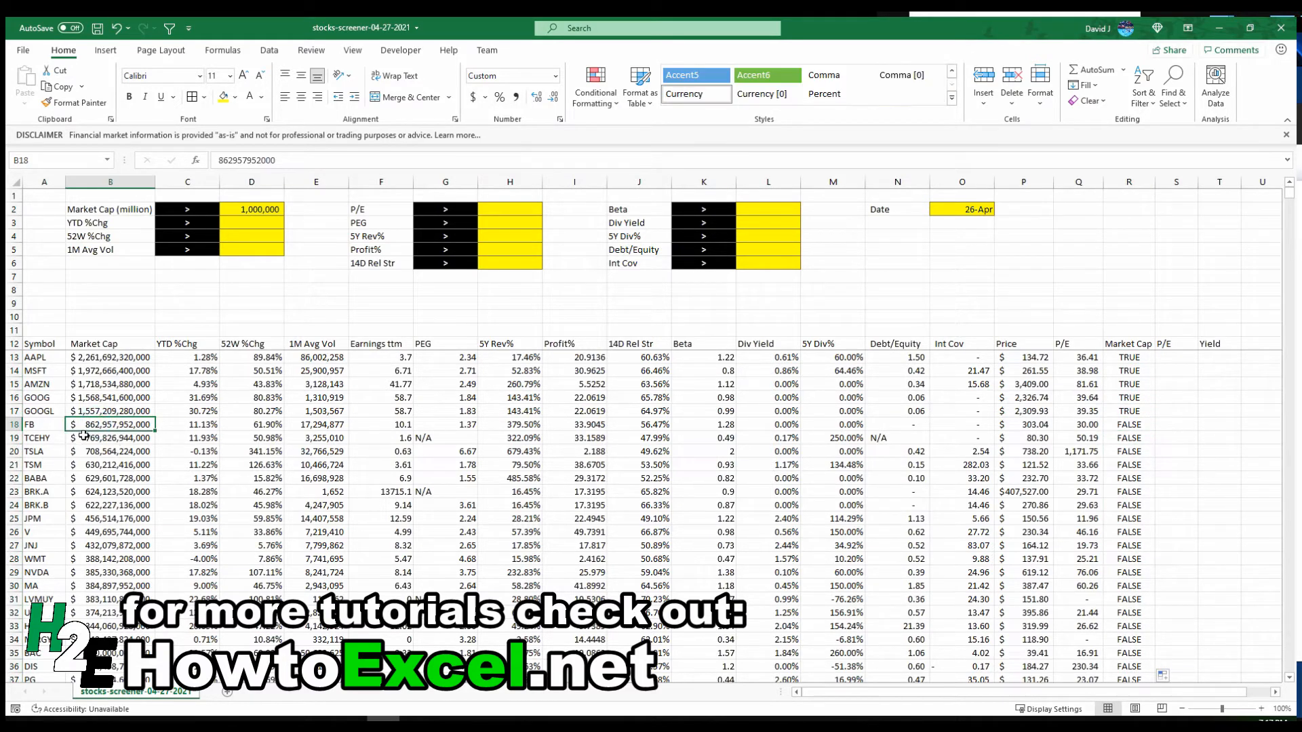
key(Up)
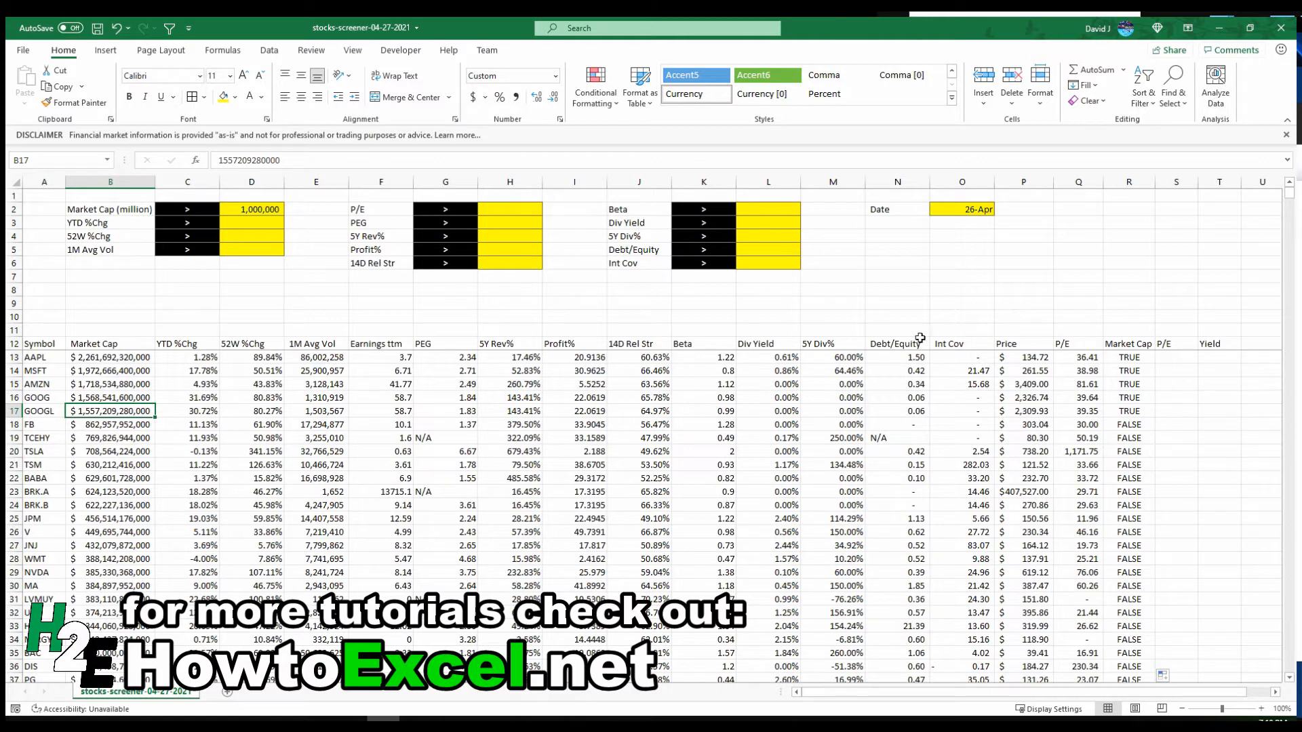
Enter 40 as the P/E criterion in H2 and center it.
click(500, 211)
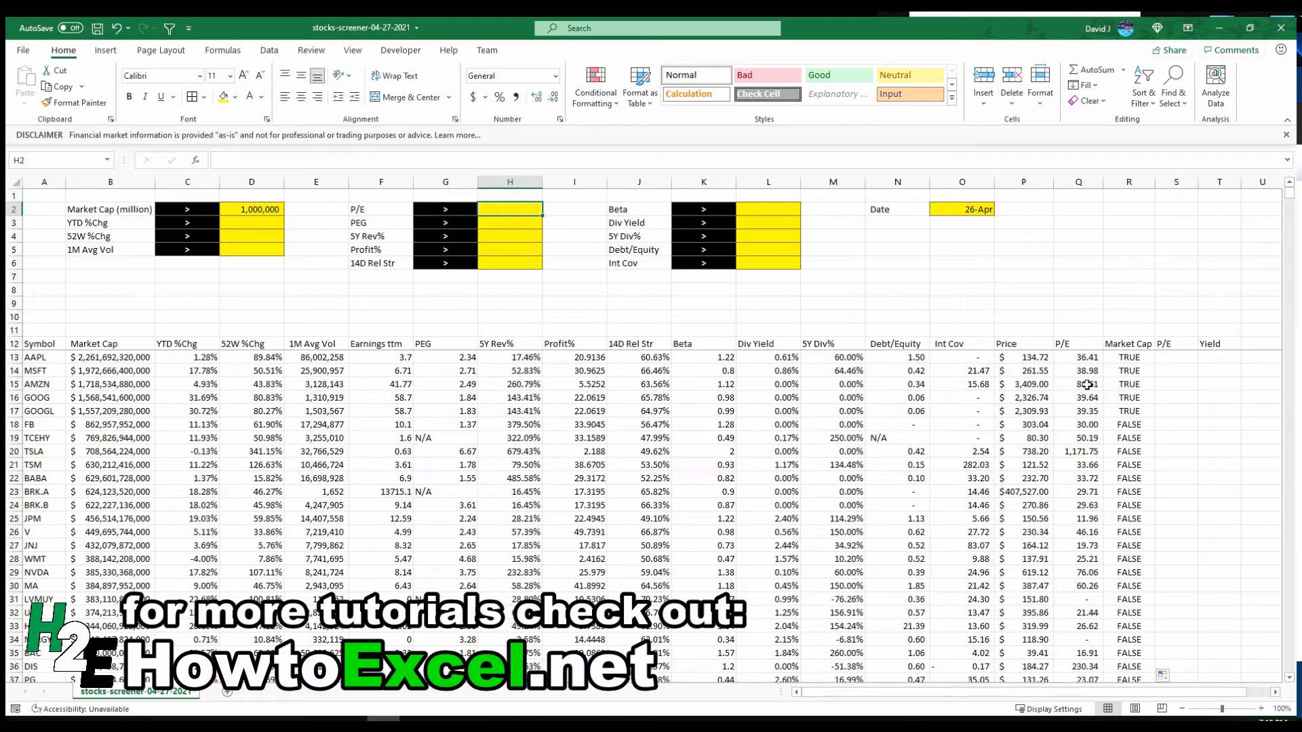
text(40)
key(Return)
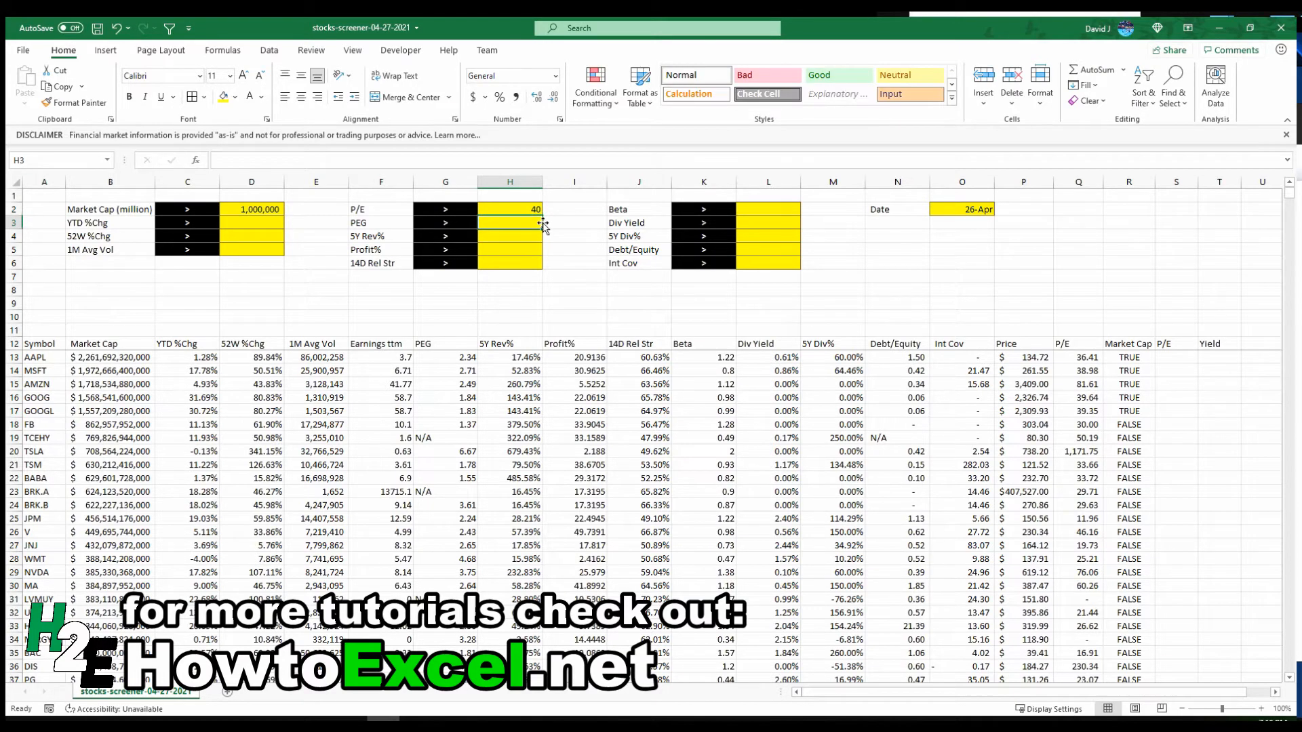
click(524, 207)
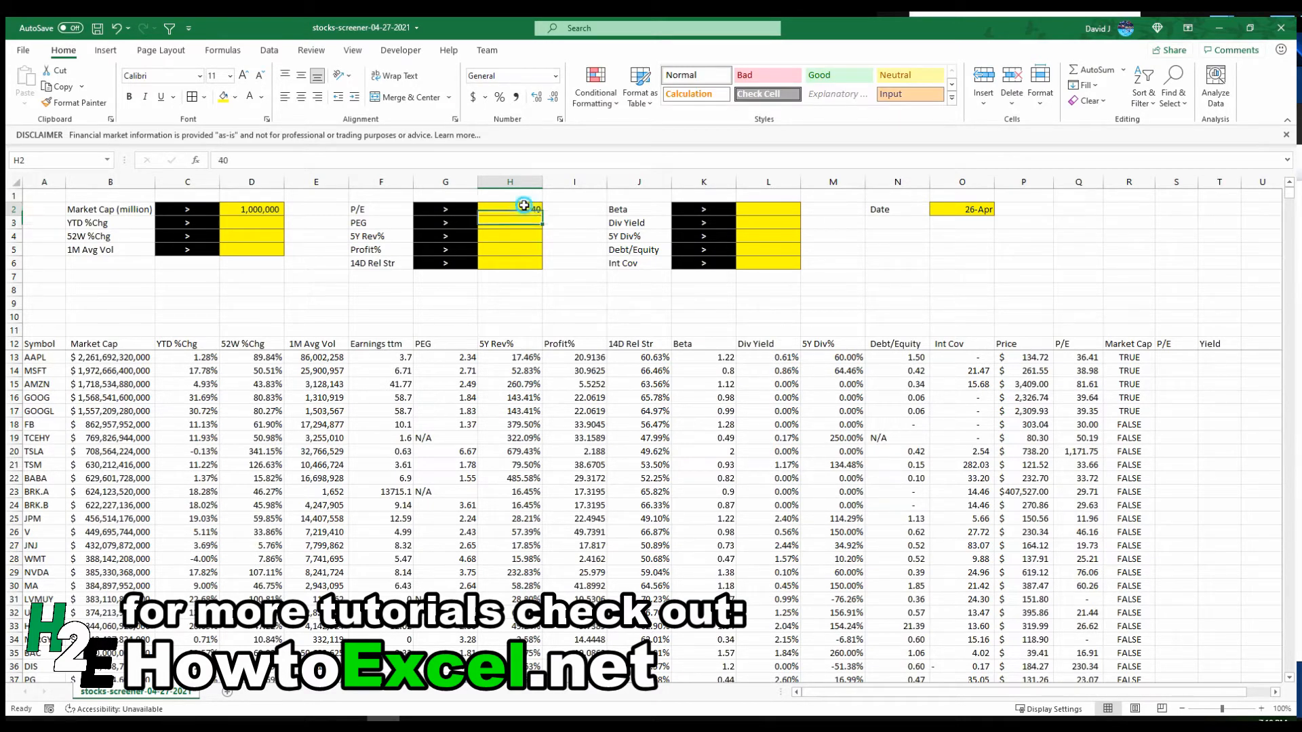
click(300, 97)
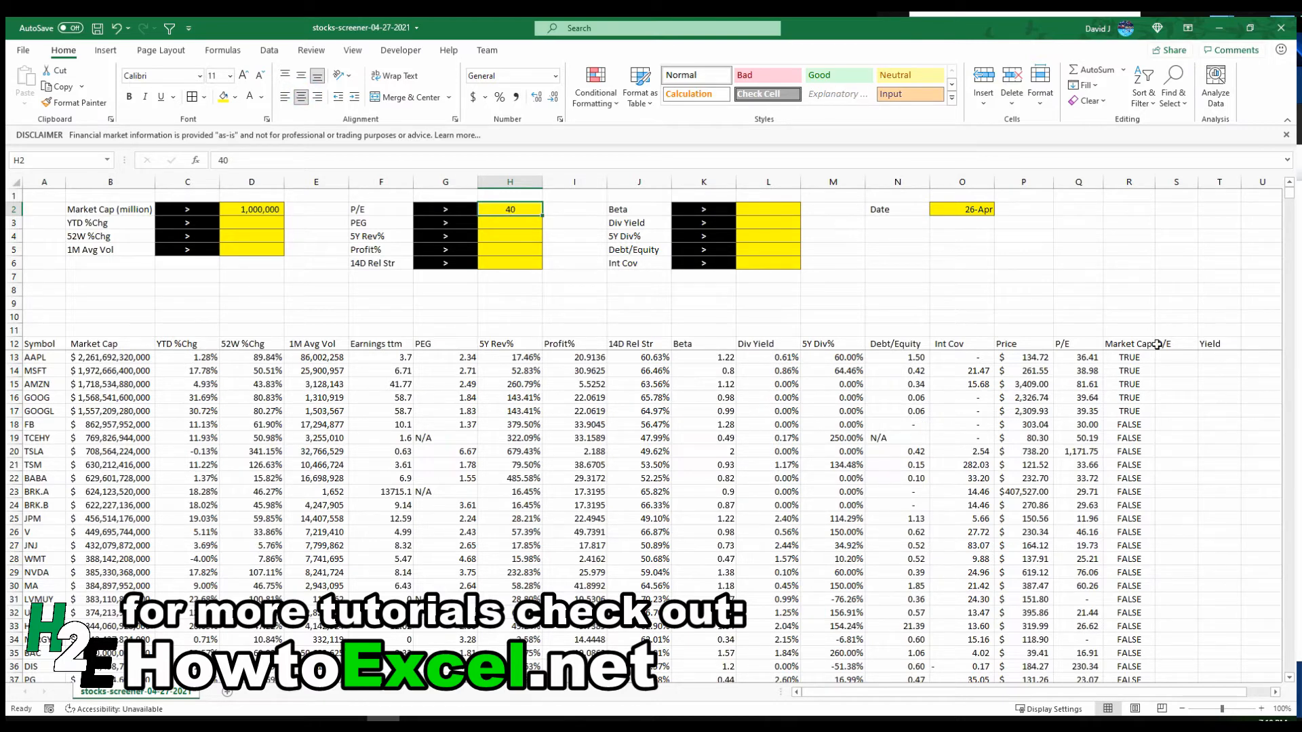
Copy the market cap test formula from R13 into S13 under the P/E test header.
click(1175, 359)
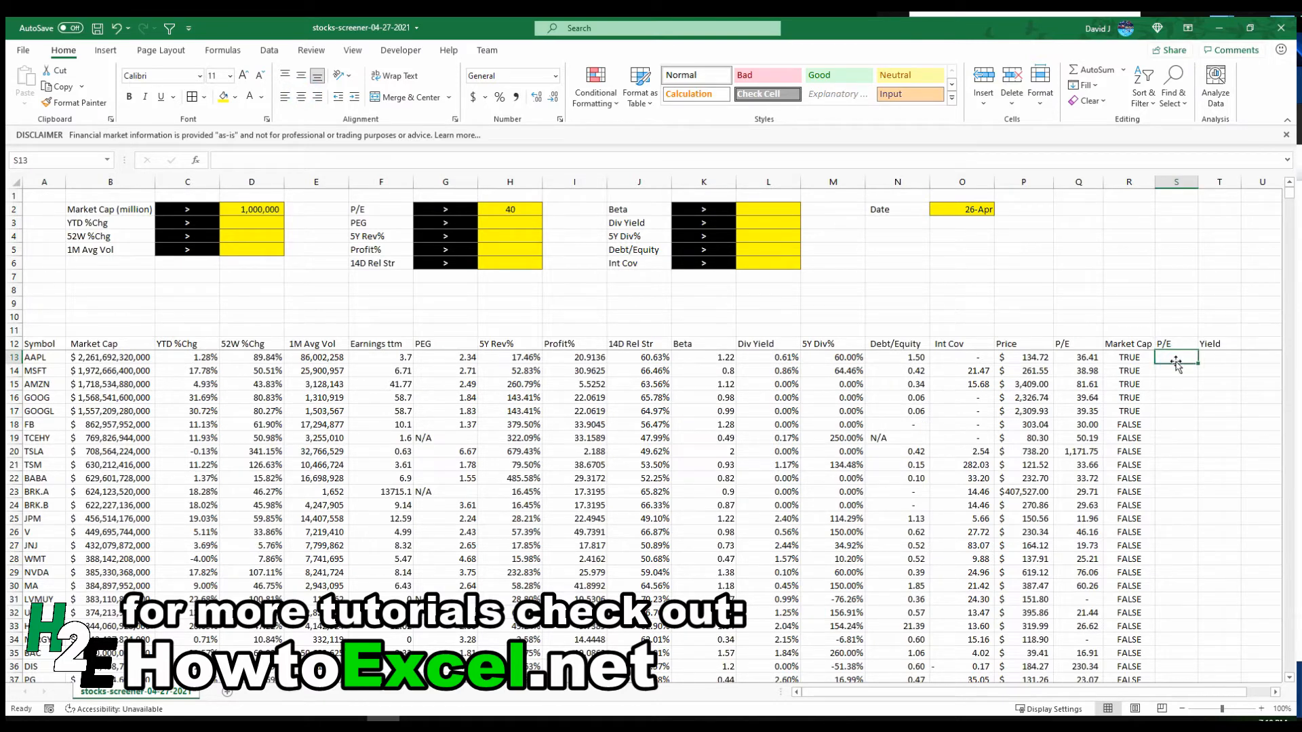
key(Left)
key(ctrl+c)
click(1175, 361)
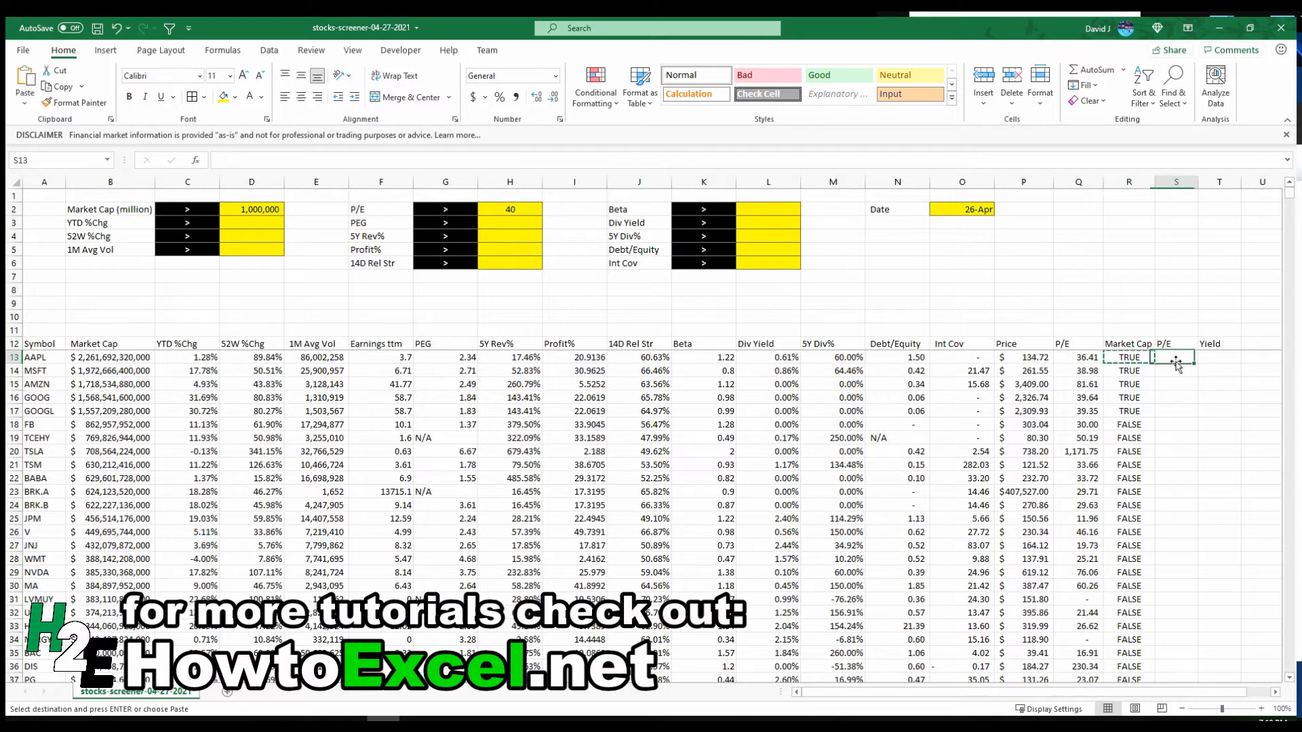
key(ctrl+v)
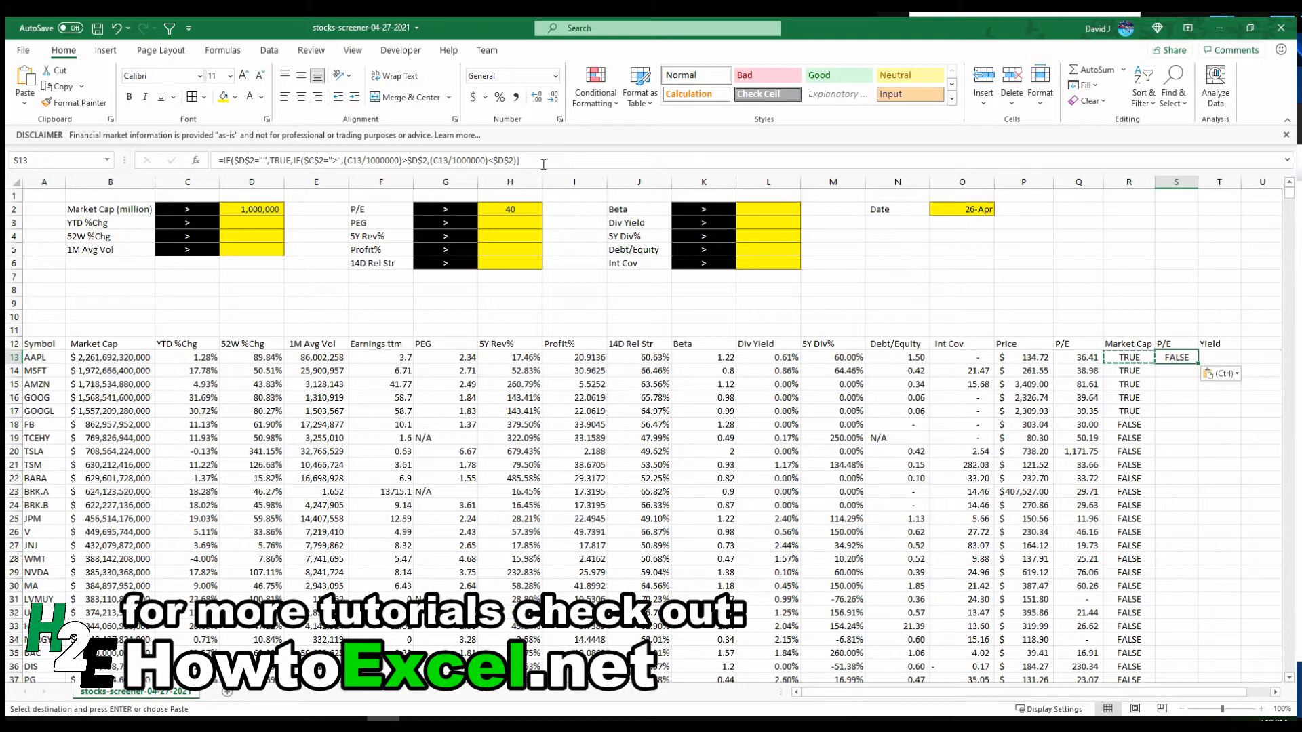
Remove the division by 1000000 and its parentheses from the greater-than comparison in S13, leaving C13>$D$2.
click(374, 160)
key(BackSpace)
key(BackSpace)
key(BackSpace)
key(Delete)
key(Delete)
key(Delete)
key(Delete)
key(Delete)
key(Delete)
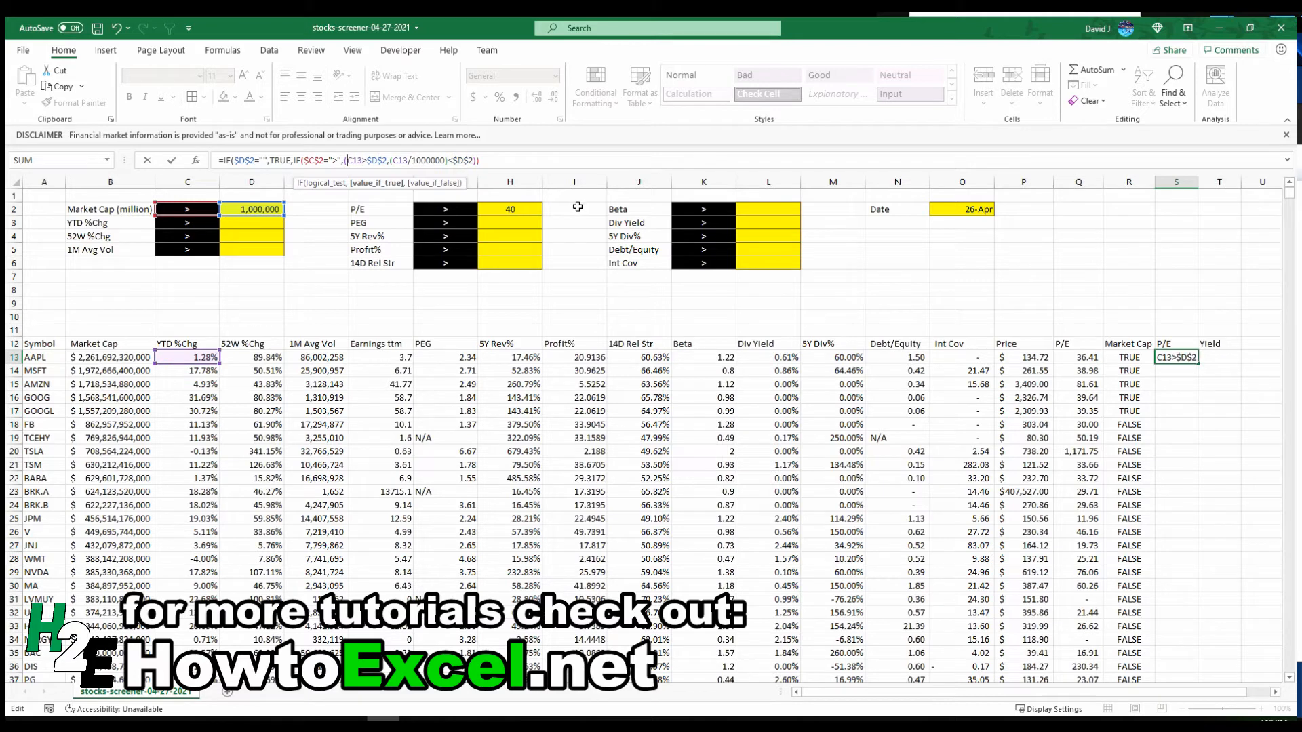
key(BackSpace)
Reduce the less-than comparison in S13 to C13<$D$2 by removing its division by 1000000 and parentheses.
click(405, 160)
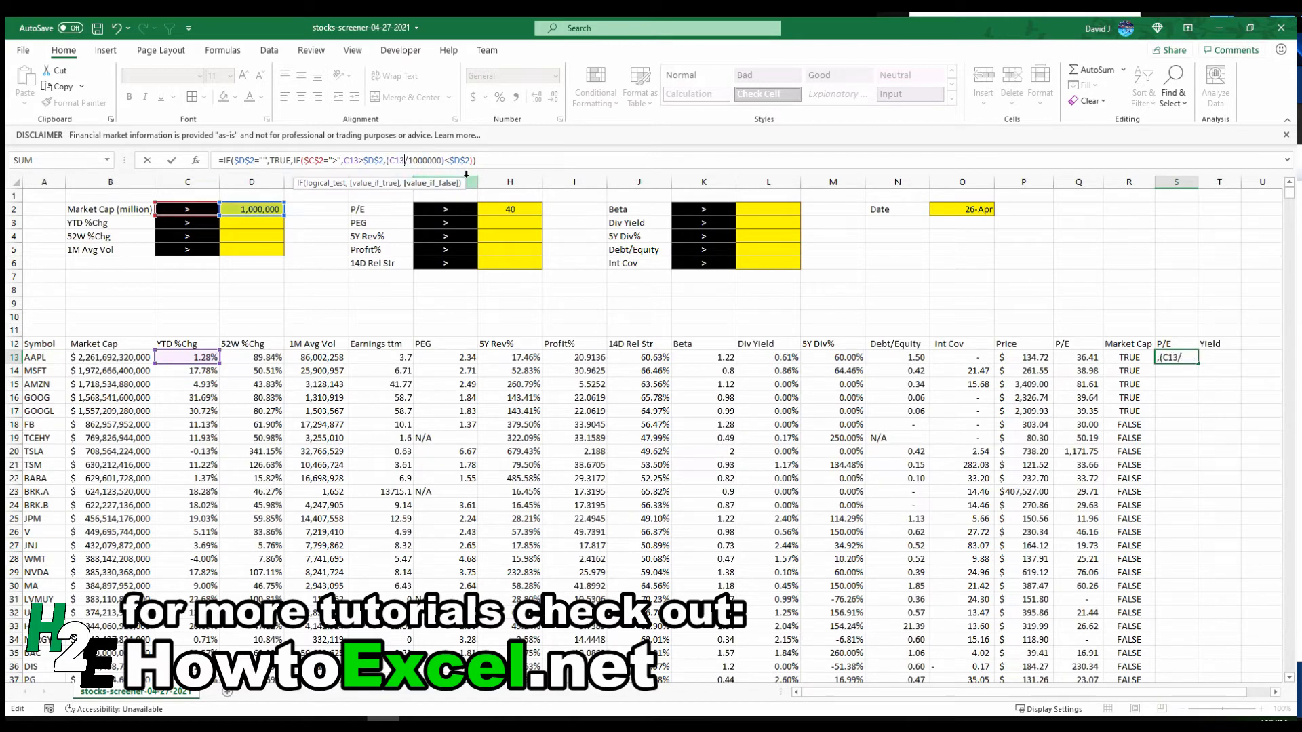
key(Delete)
key(Delete)
key(Delete)
key(Delete)
key(Delete)
key(Delete)
key(Delete)
key(Delete)
key(Delete)
key(BackSpace)
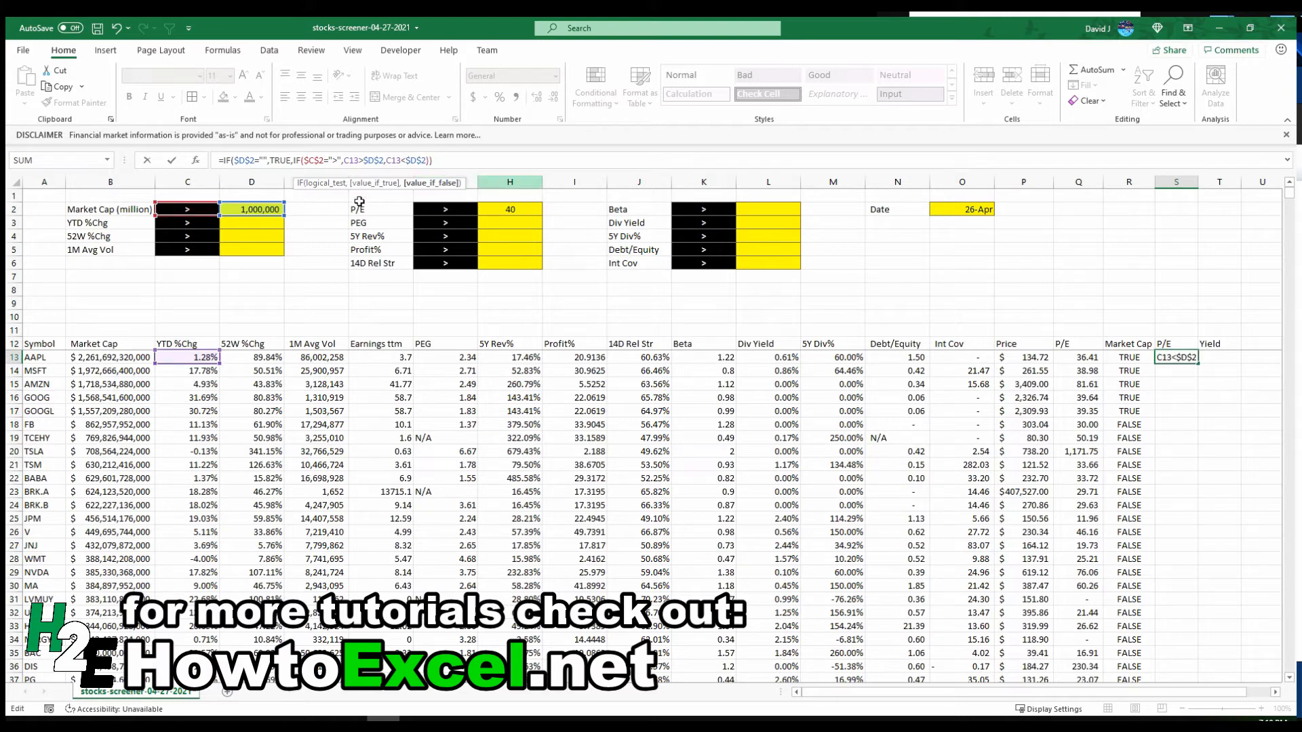
Repoint the S13 formula's criteria references to $H$2 and $G$2 and its greater-than comparison to Q13, then enter it.
drag(271, 210, 518, 209)
drag(257, 215, 516, 215)
drag(252, 202, 511, 217)
drag(201, 203, 448, 211)
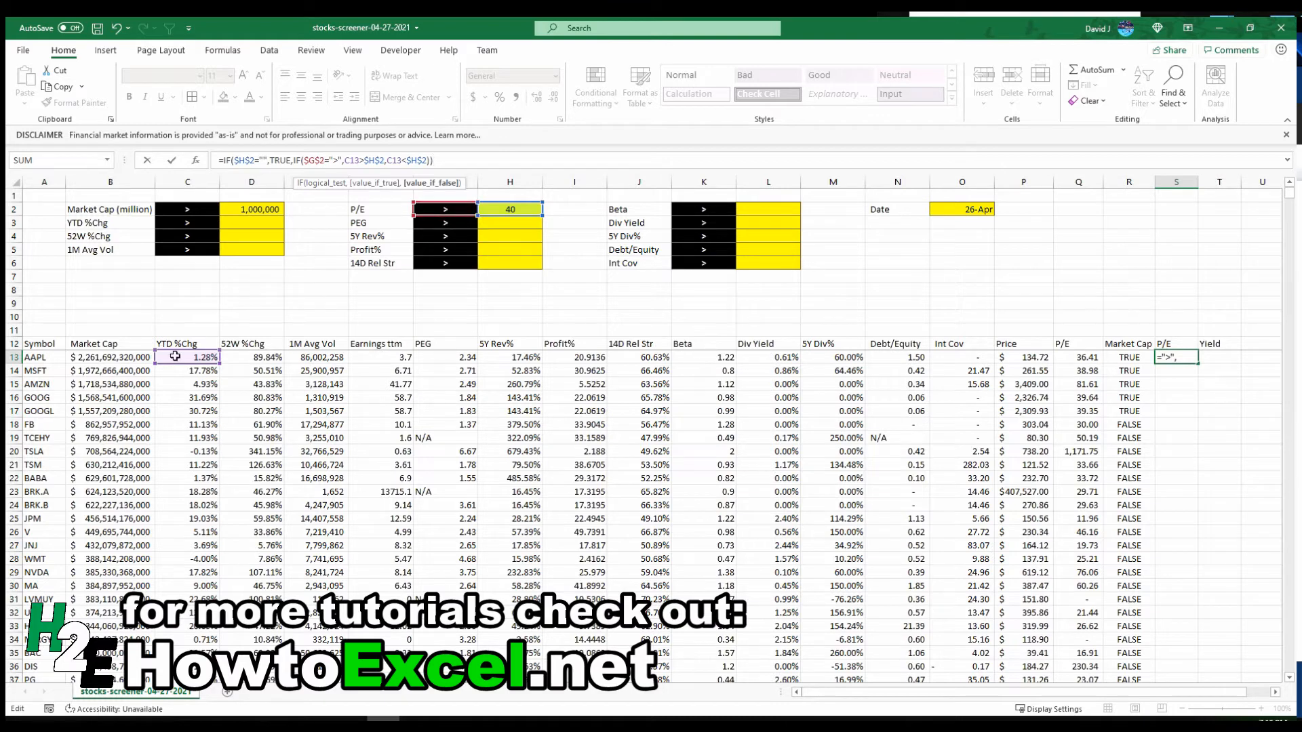
drag(183, 366, 1063, 365)
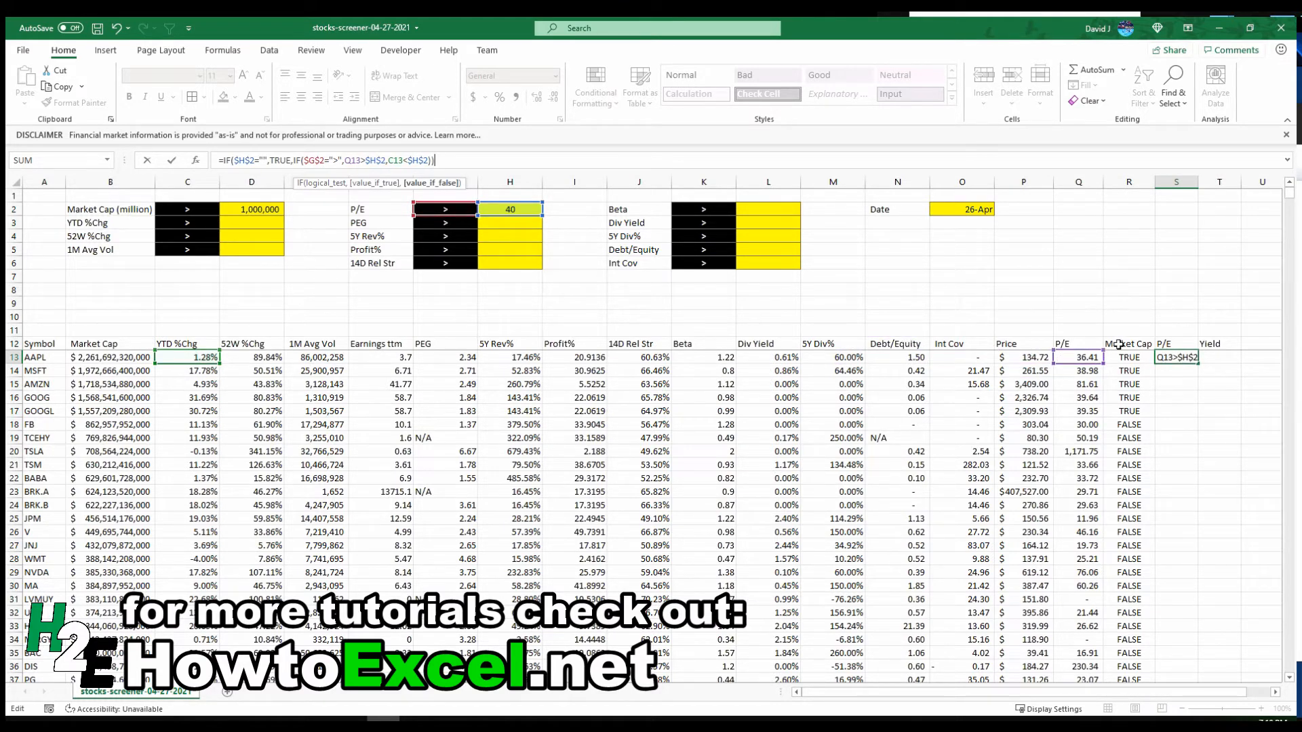
key(Return)
key(Up)
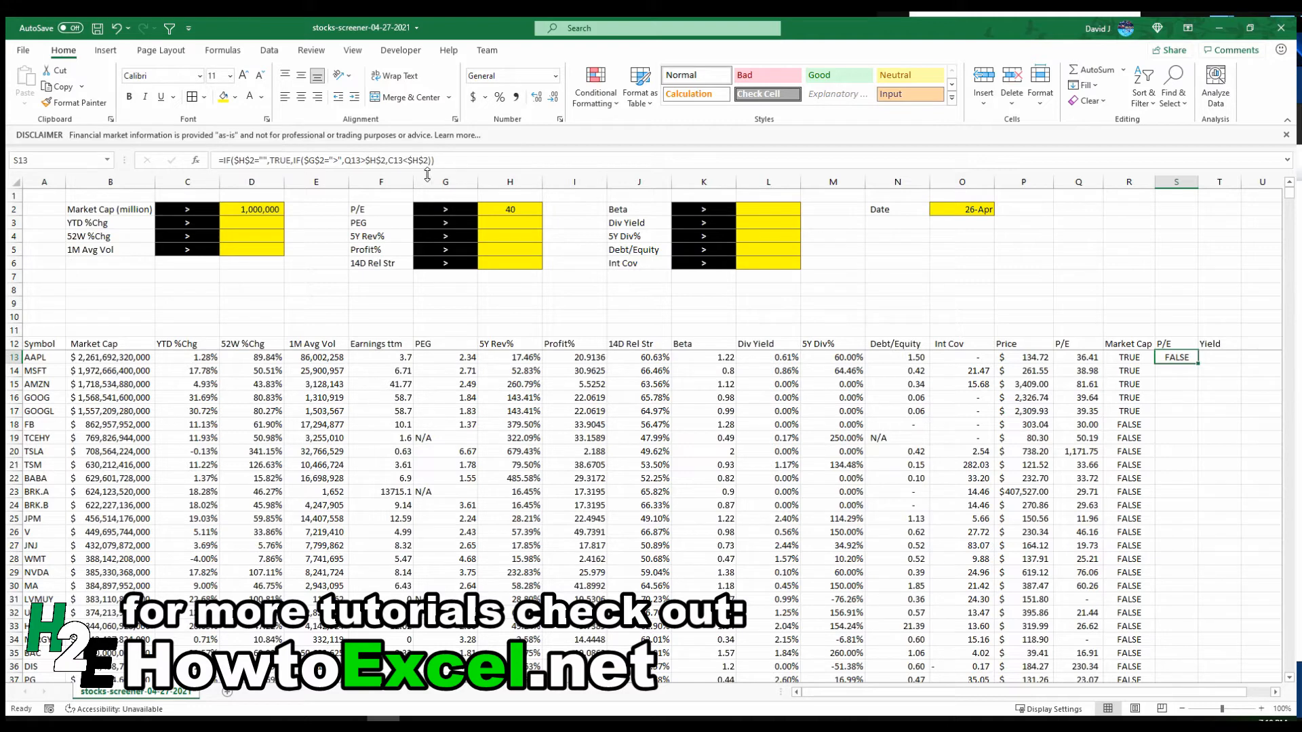
Wrap the less-than comparison in S13 in an AND function and repoint its stock reference to Q13.
click(390, 160)
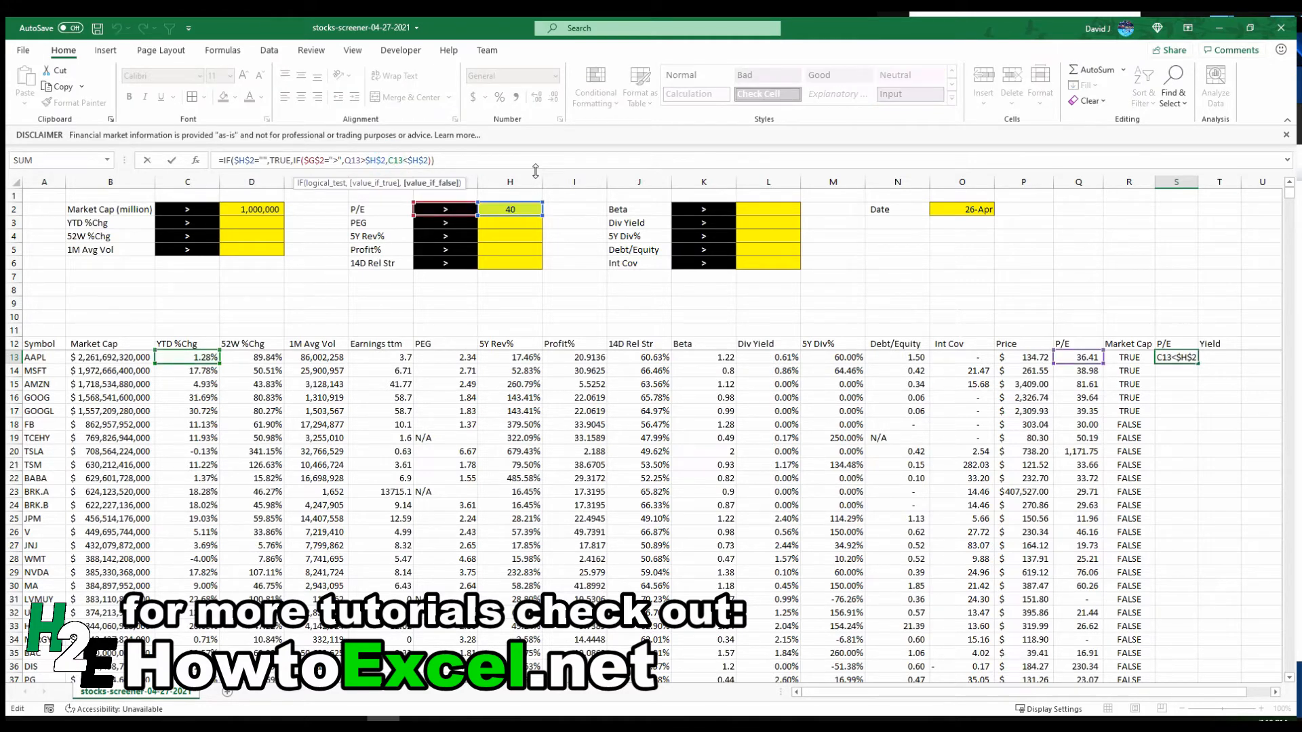
text(AND()
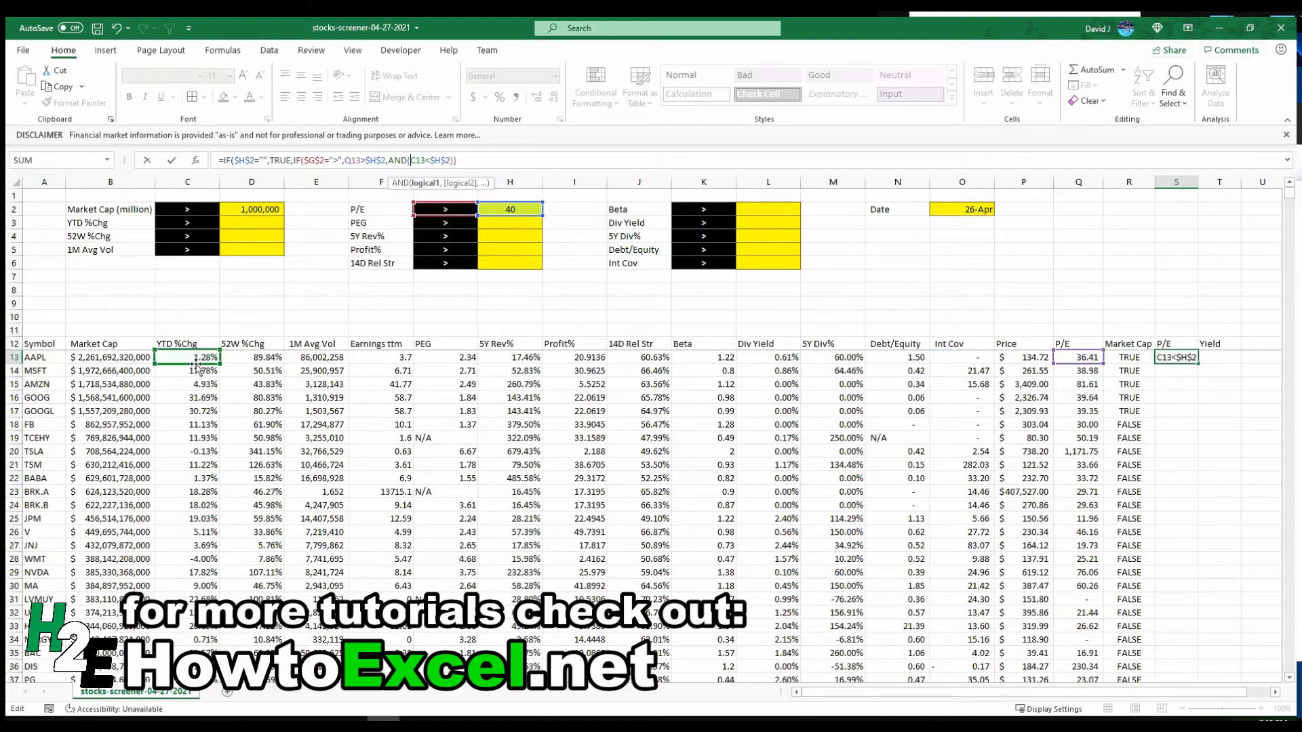
drag(196, 364, 1072, 357)
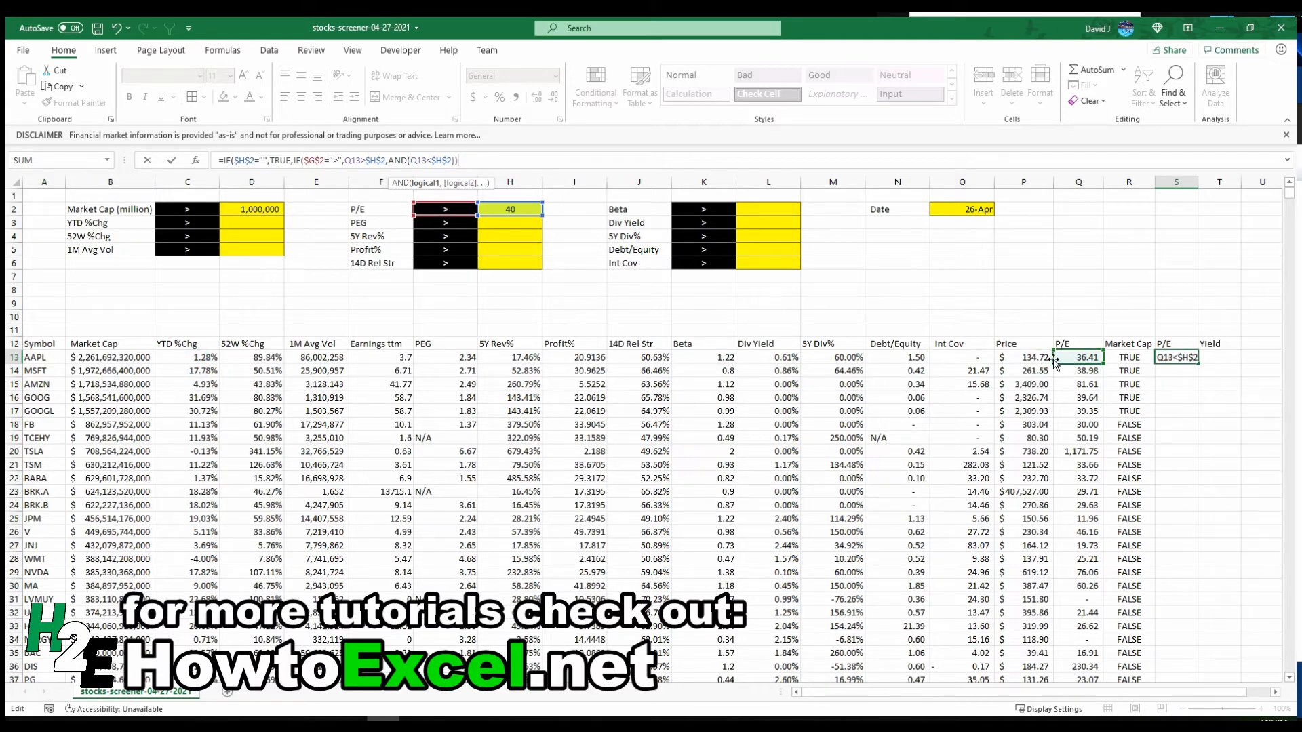
click(429, 162)
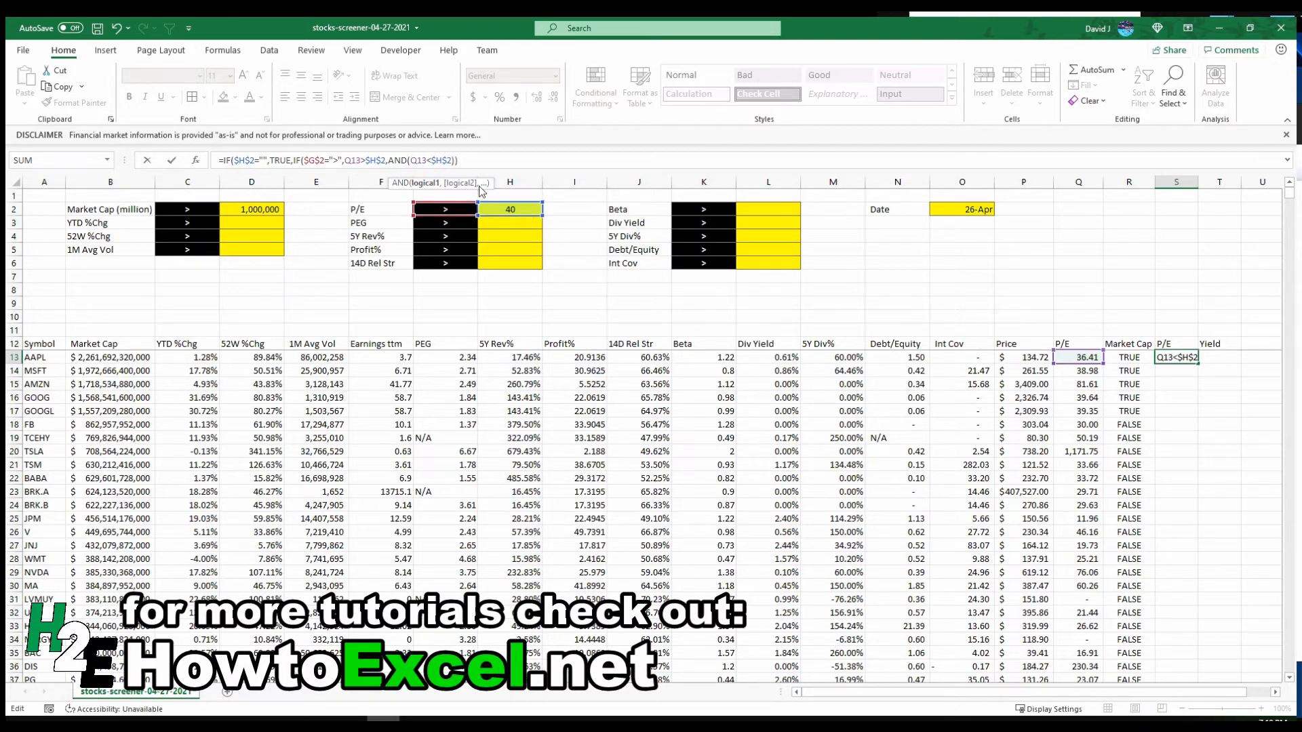
Add the condition Q13>0 to the AND function in S13, enter the formula and fill it down the P/E test column.
click(454, 160)
text())
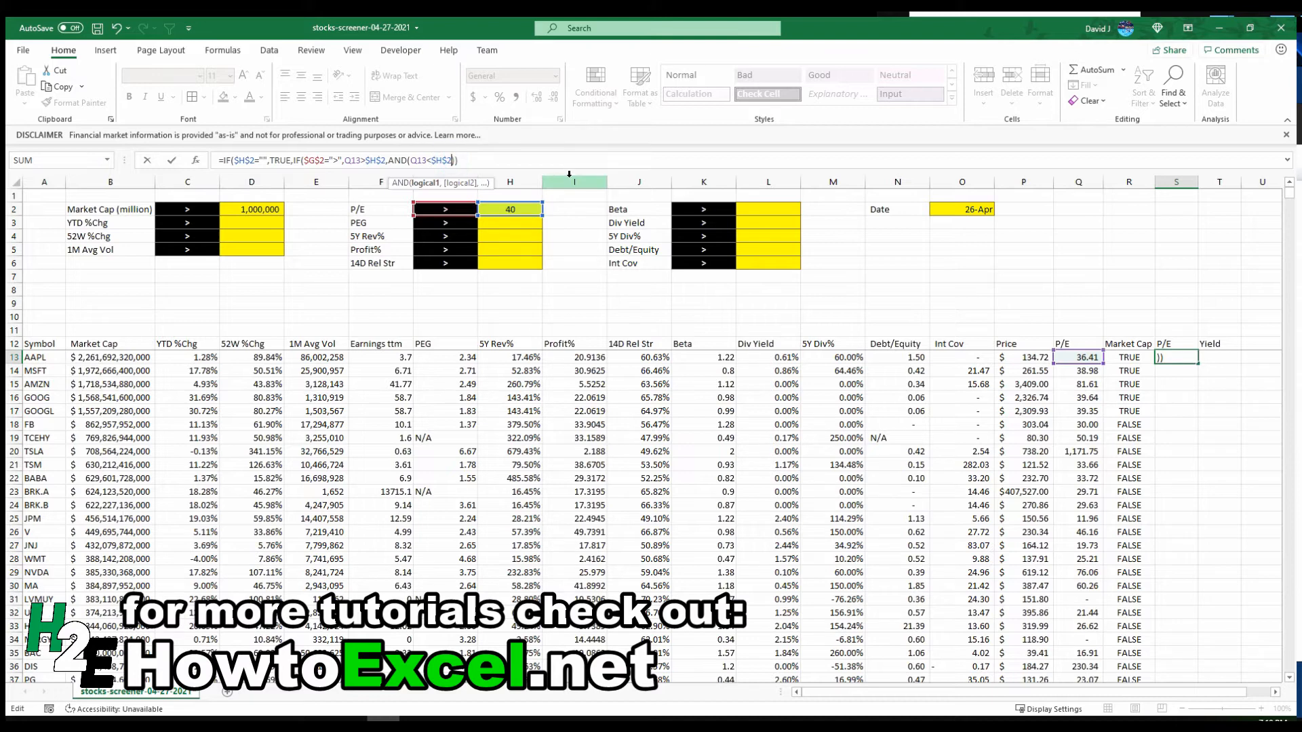
text(,Q)
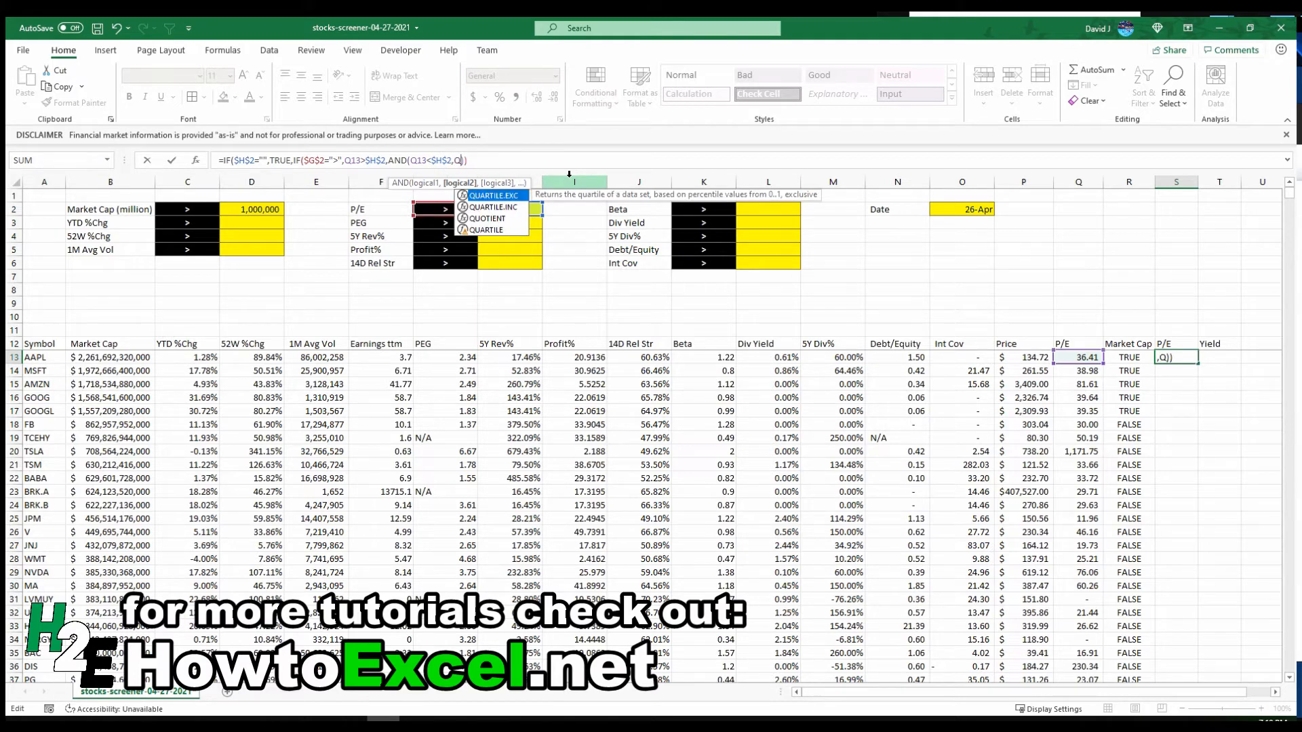
text(13)
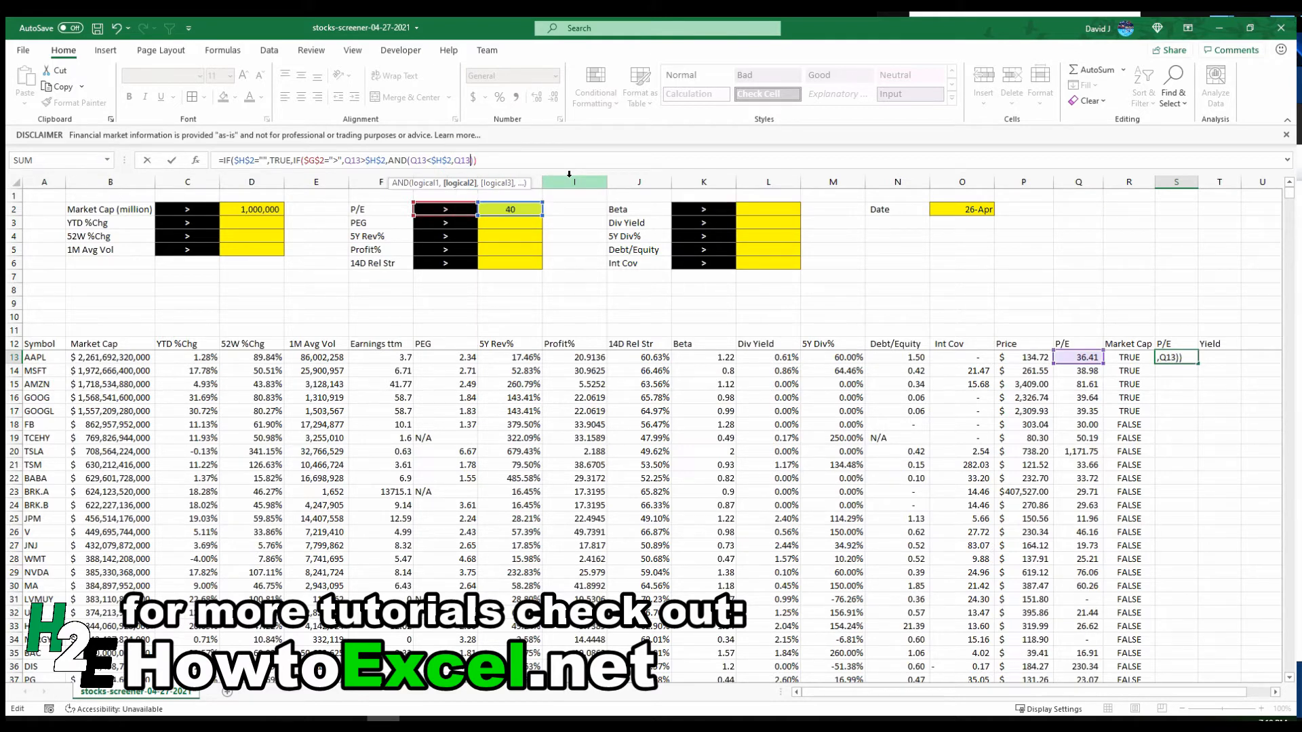
text(>0)
key(Return)
key(Return)
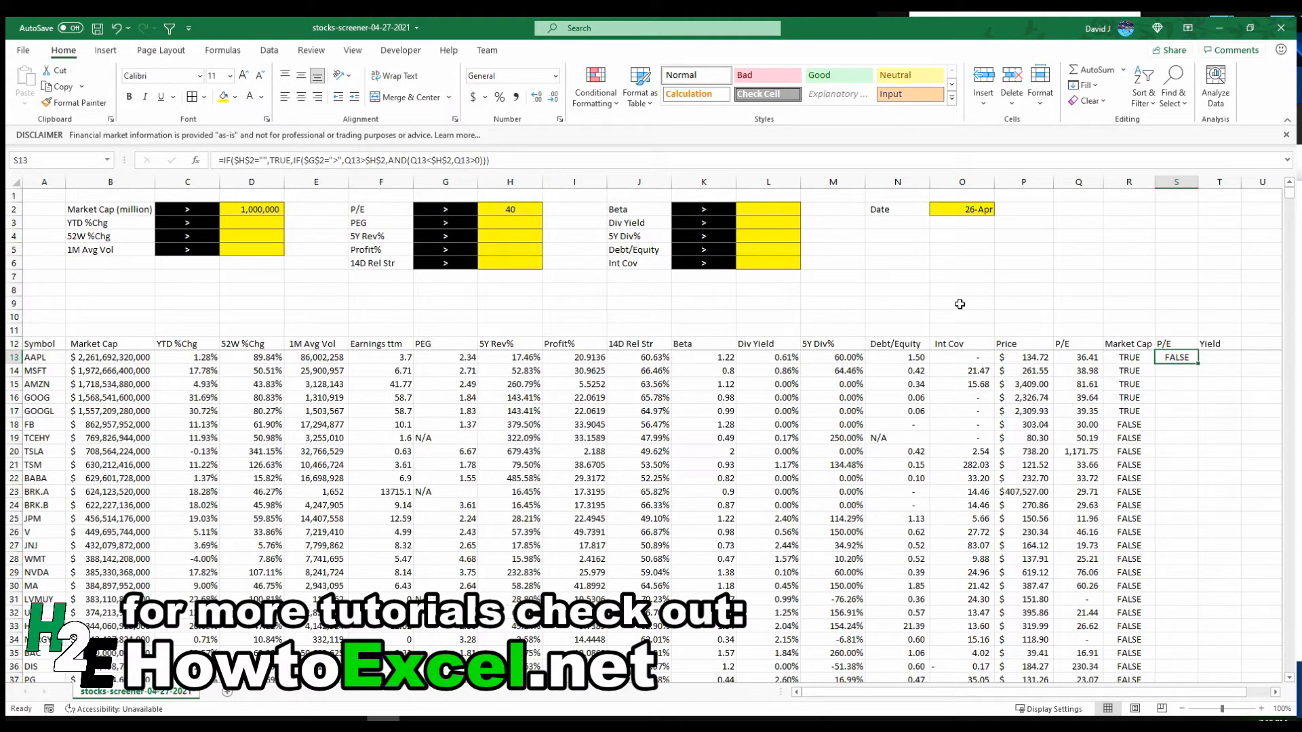
double_click(1197, 366)
Check the P/E test results for AMZN, TCEHY and TSLA against their calculated P/E values.
click(1183, 383)
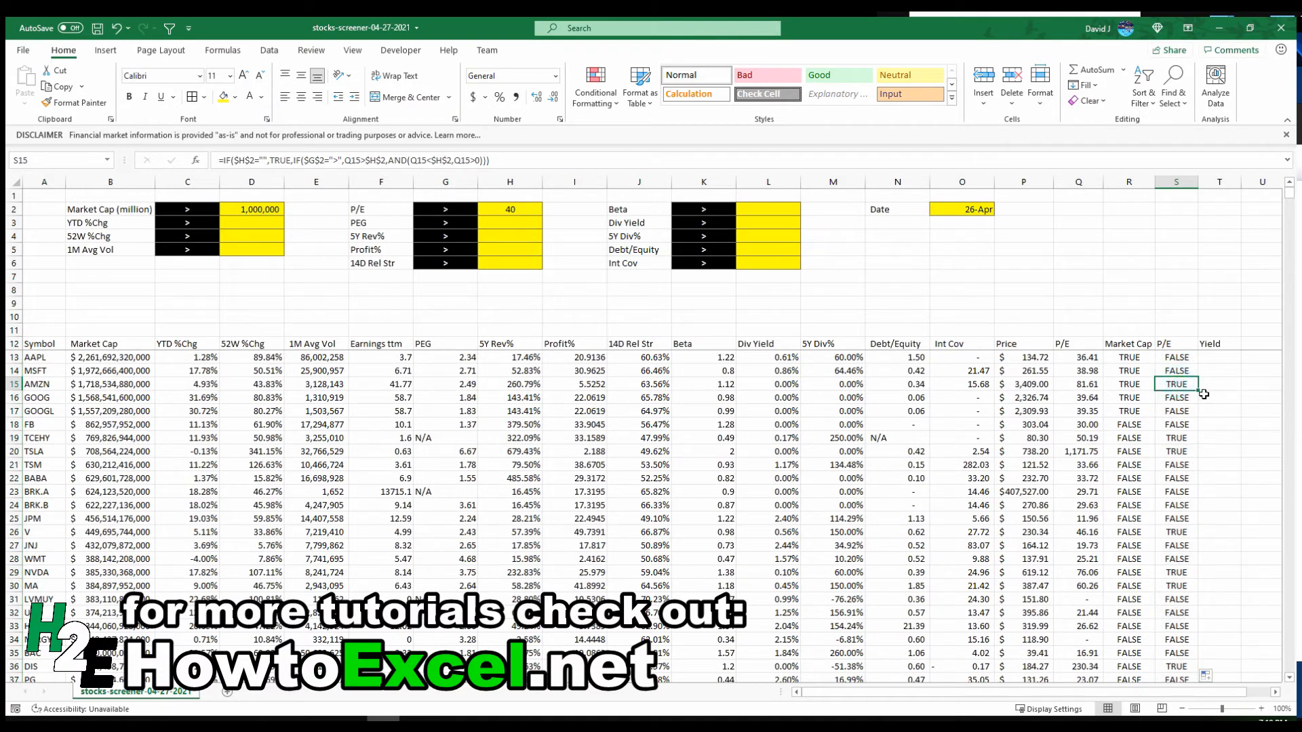
key(Left)
key(Left)
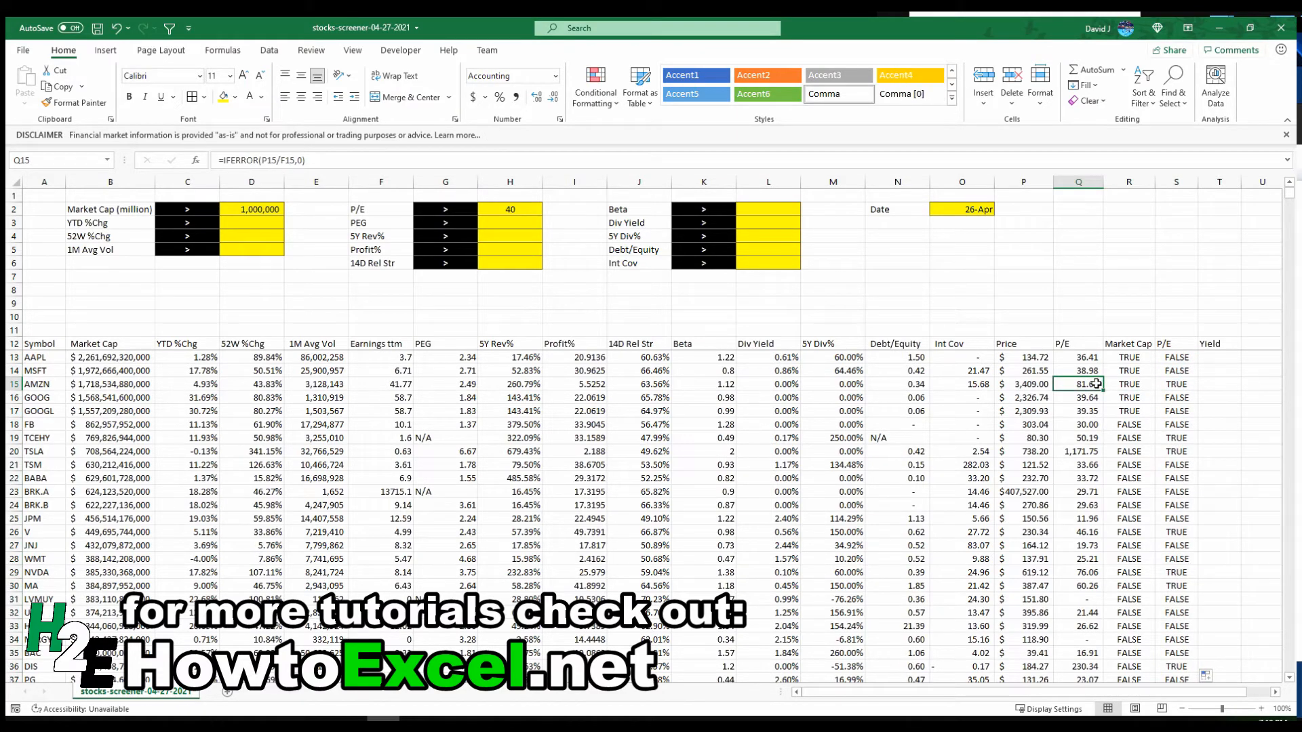
click(1182, 438)
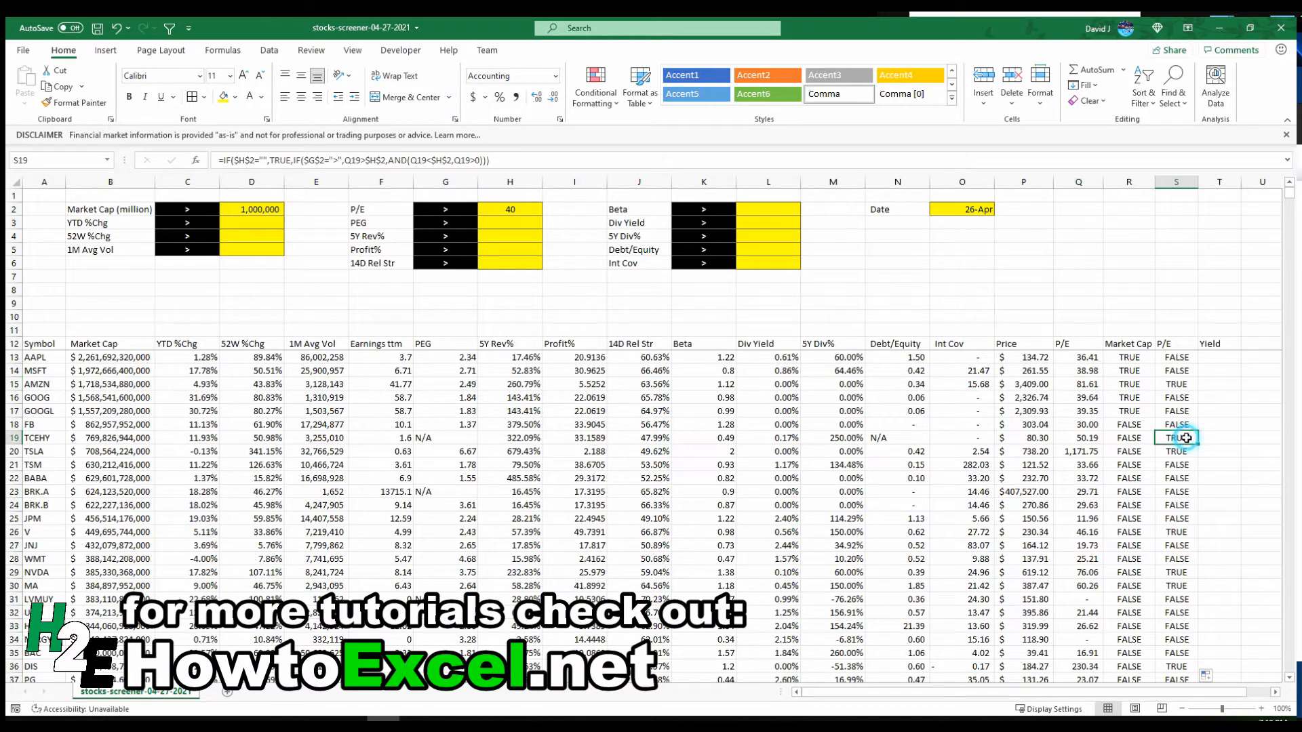
key(Left)
key(Left)
key(Down)
key(Right)
key(Right)
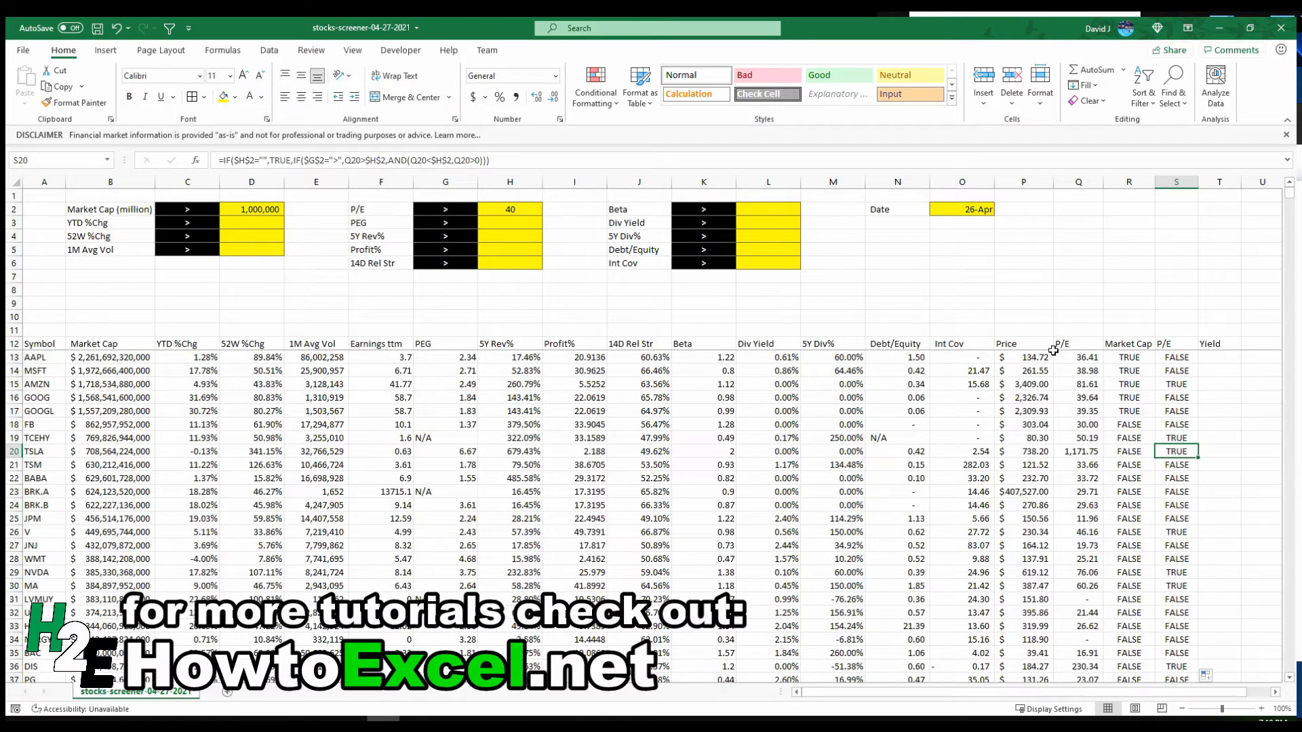
Set the Div Yield criterion in L3 to 5% and center it in the cell.
click(772, 223)
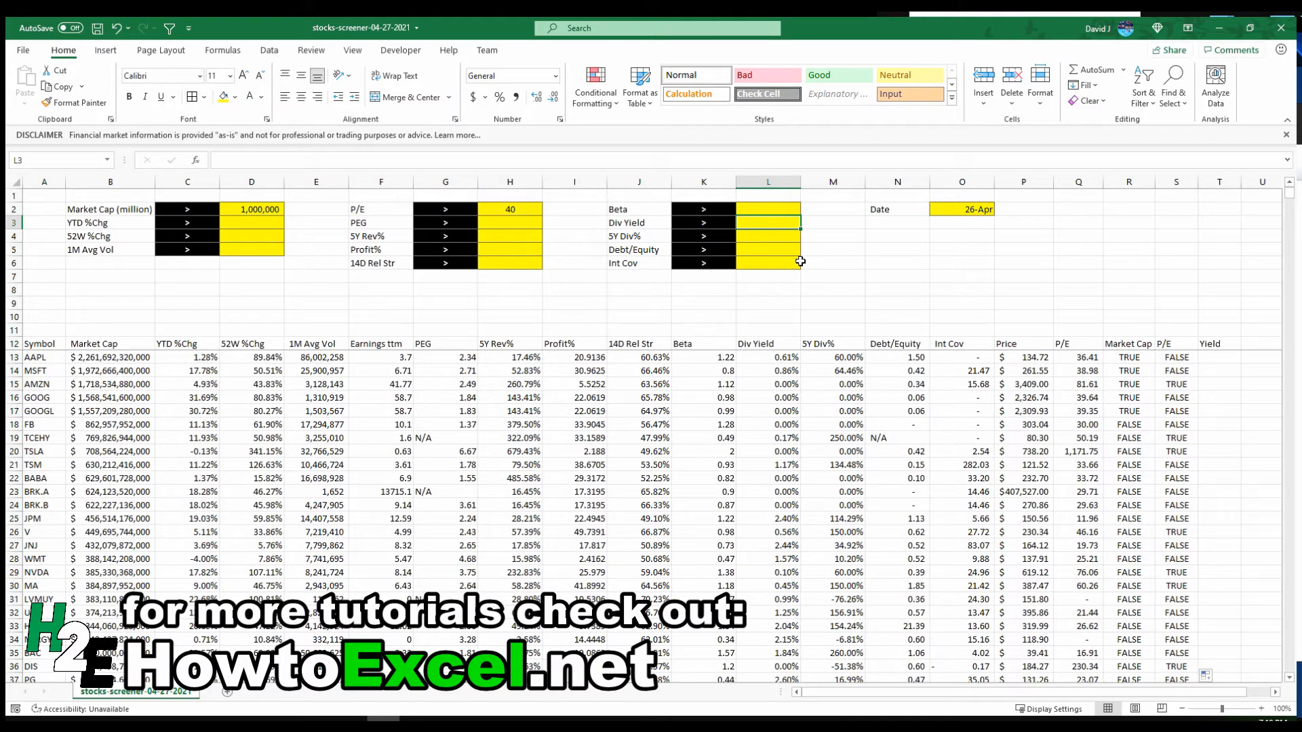
text(5%)
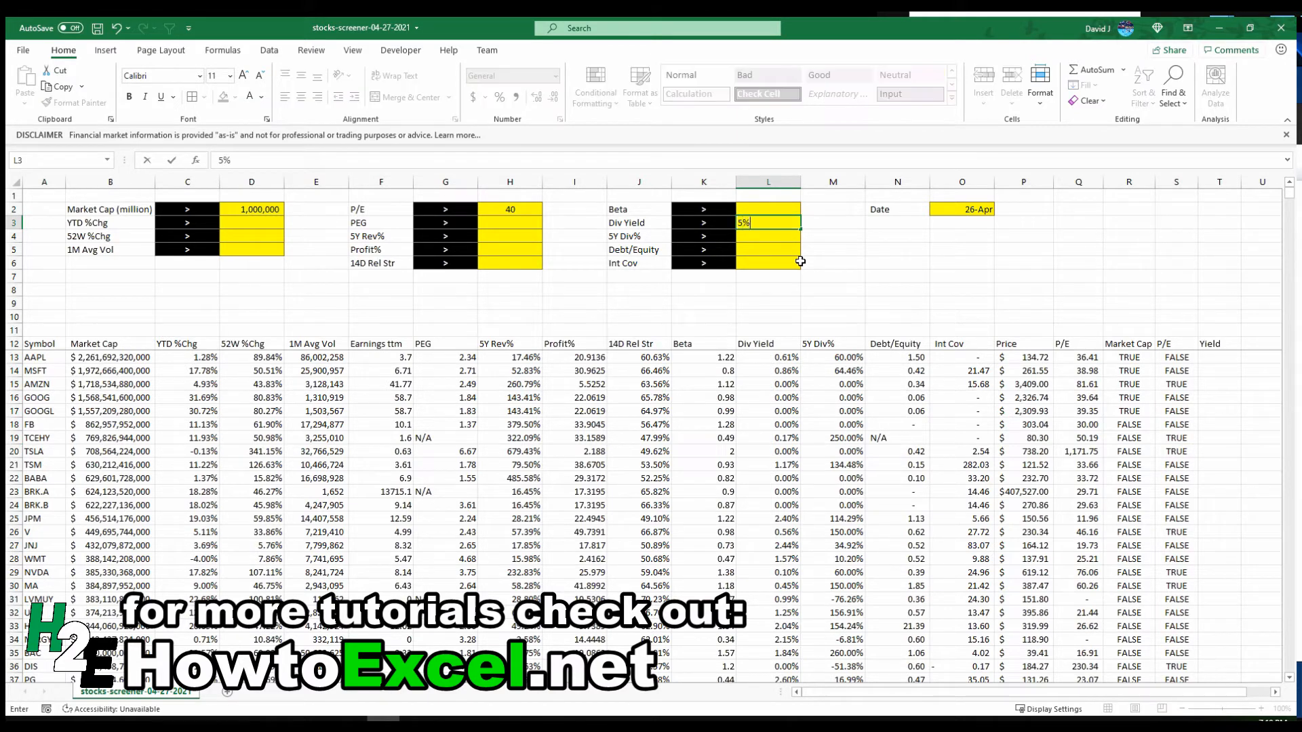
key(Return)
key(Up)
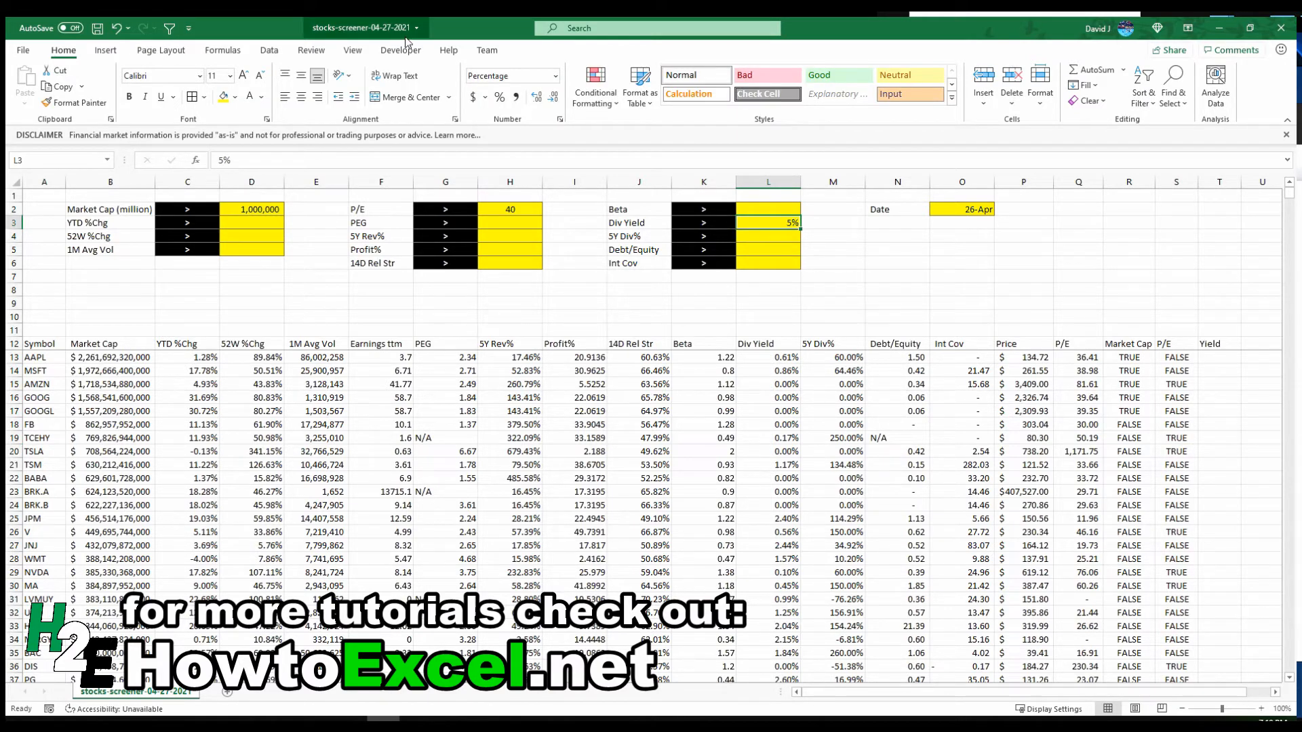
click(301, 97)
Copy the market cap test formula from R13 into T13 under the Yield header.
click(1217, 358)
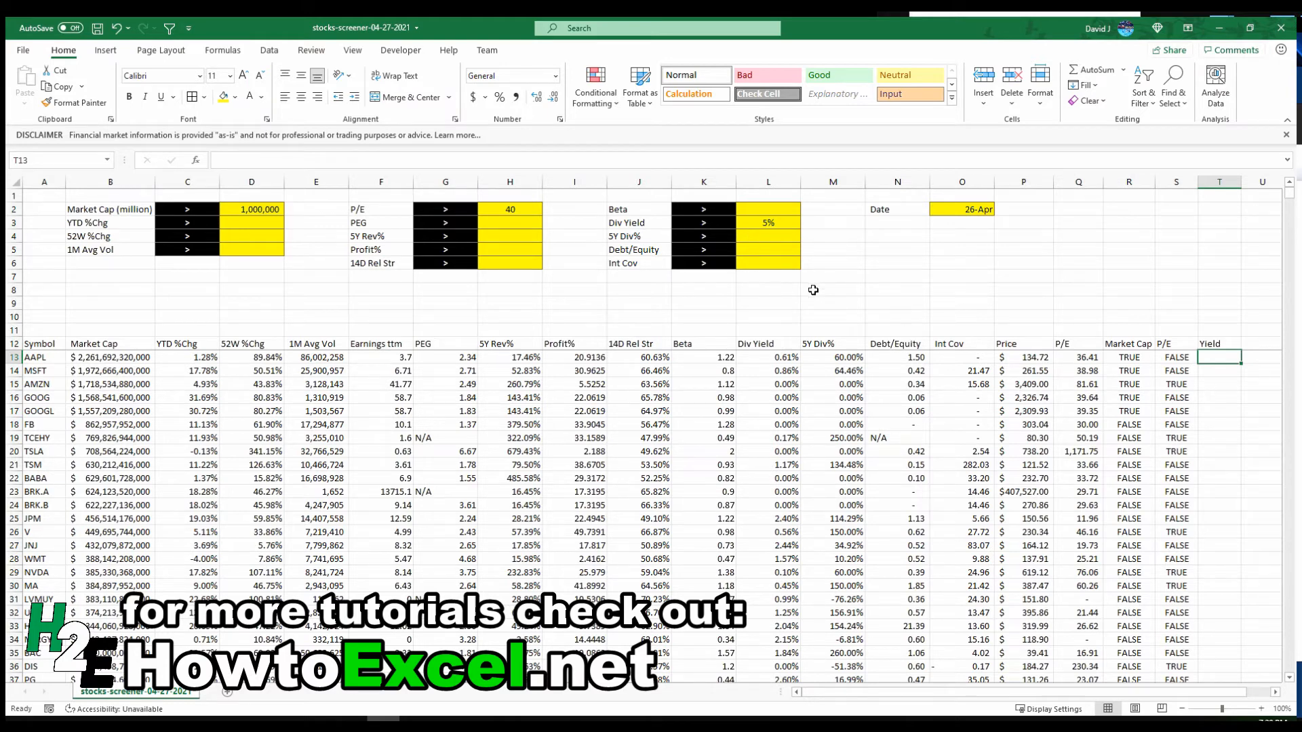
key(Left)
key(Left)
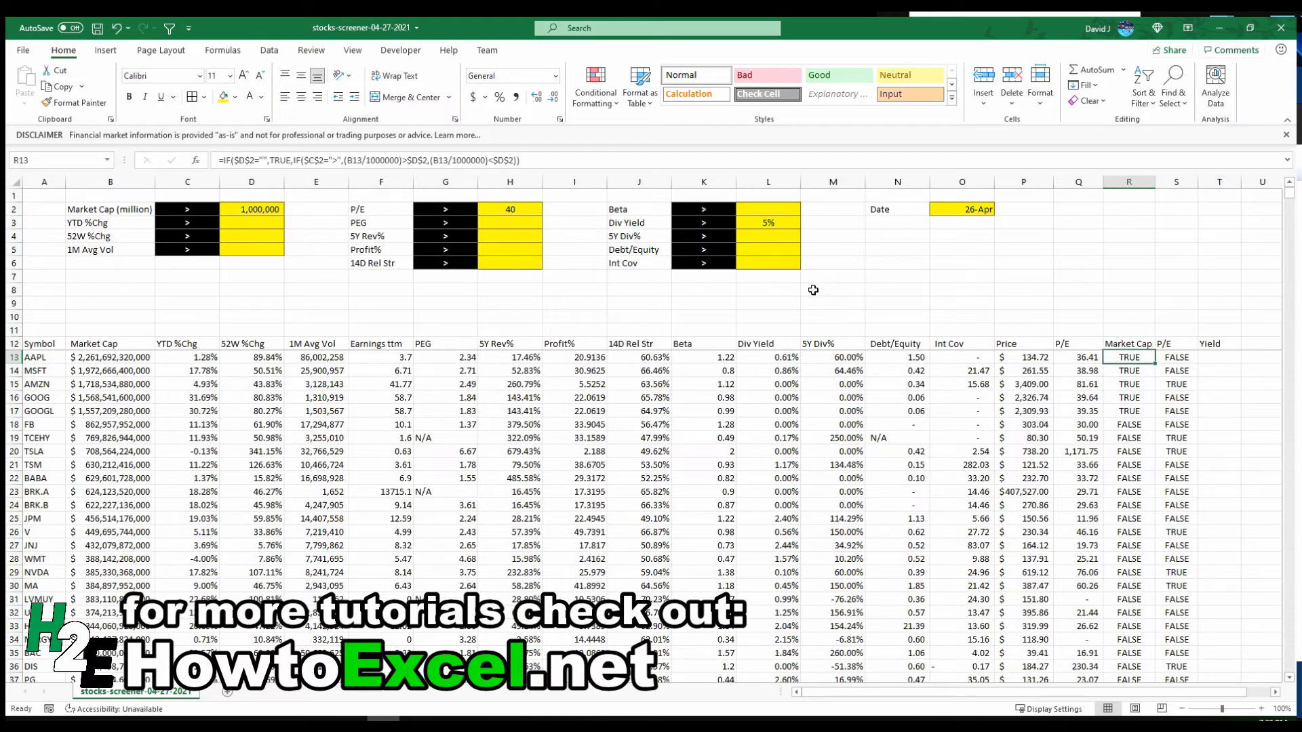
key(ctrl+c)
key(Right)
key(Right)
key(ctrl+v)
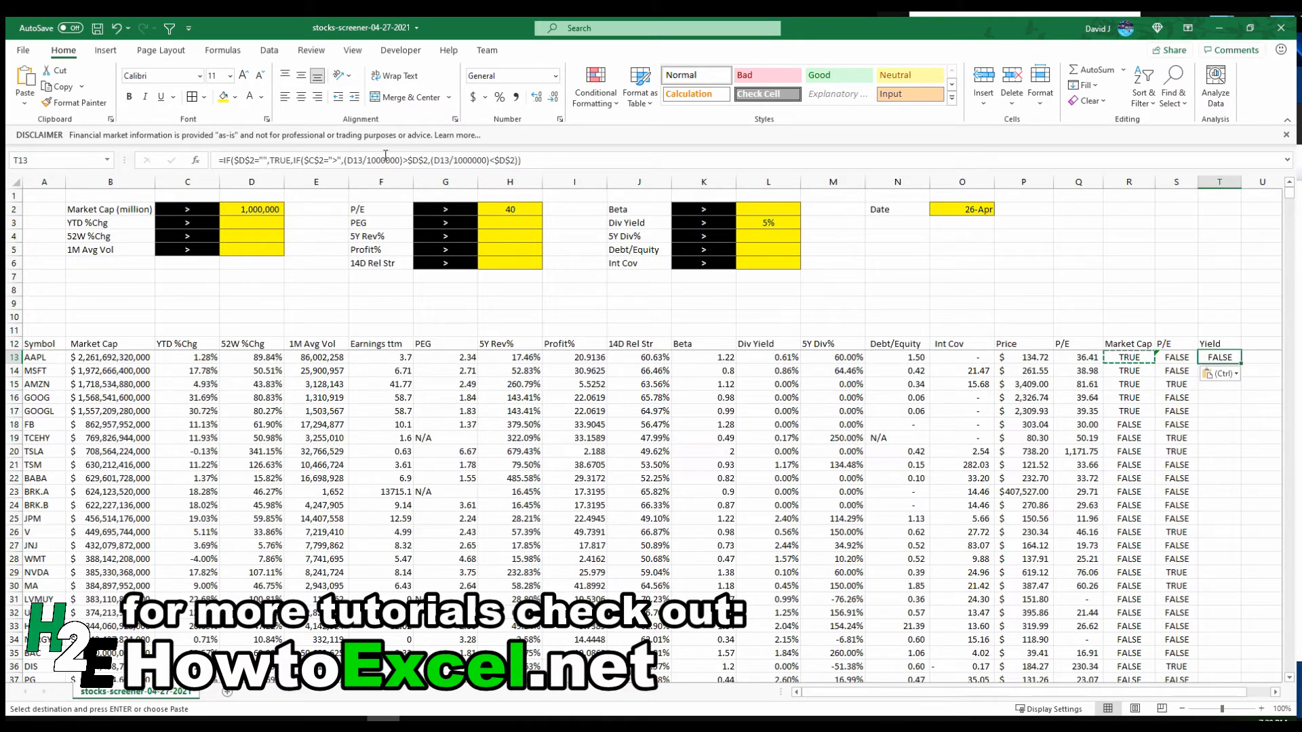
Remove the division by 1000000 and its parentheses from the greater-than comparison in T13, leaving D13>$D$2.
click(385, 156)
key(Delete)
key(Delete)
key(Delete)
key(Delete)
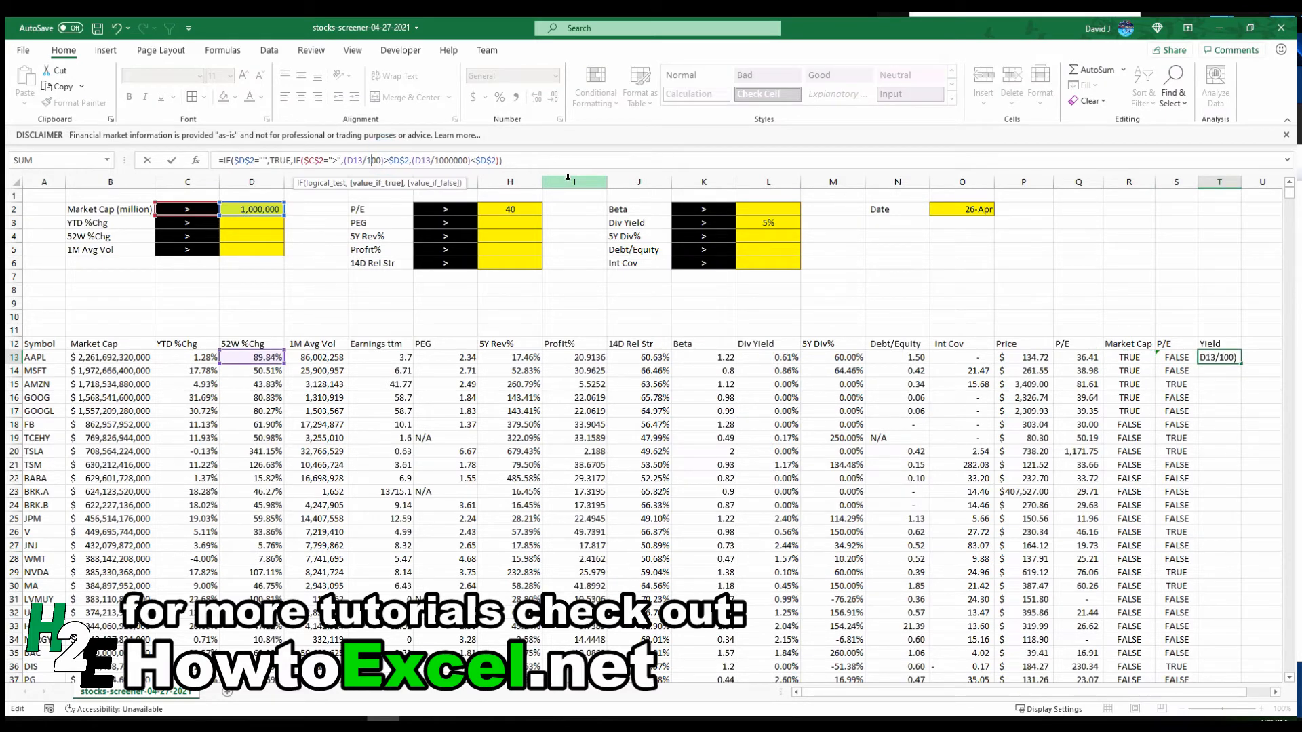
key(Delete)
key(Delete)
key(Delete)
key(BackSpace)
key(BackSpace)
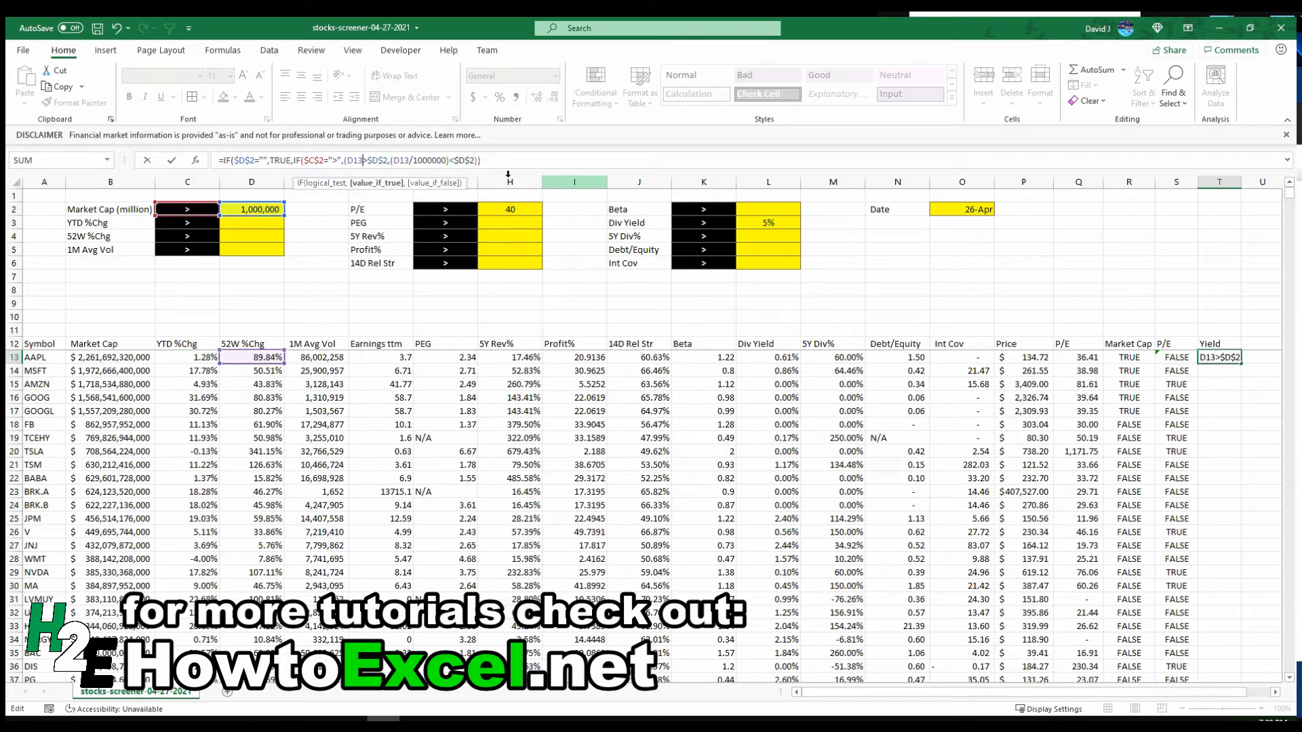
click(345, 160)
key(BackSpace)
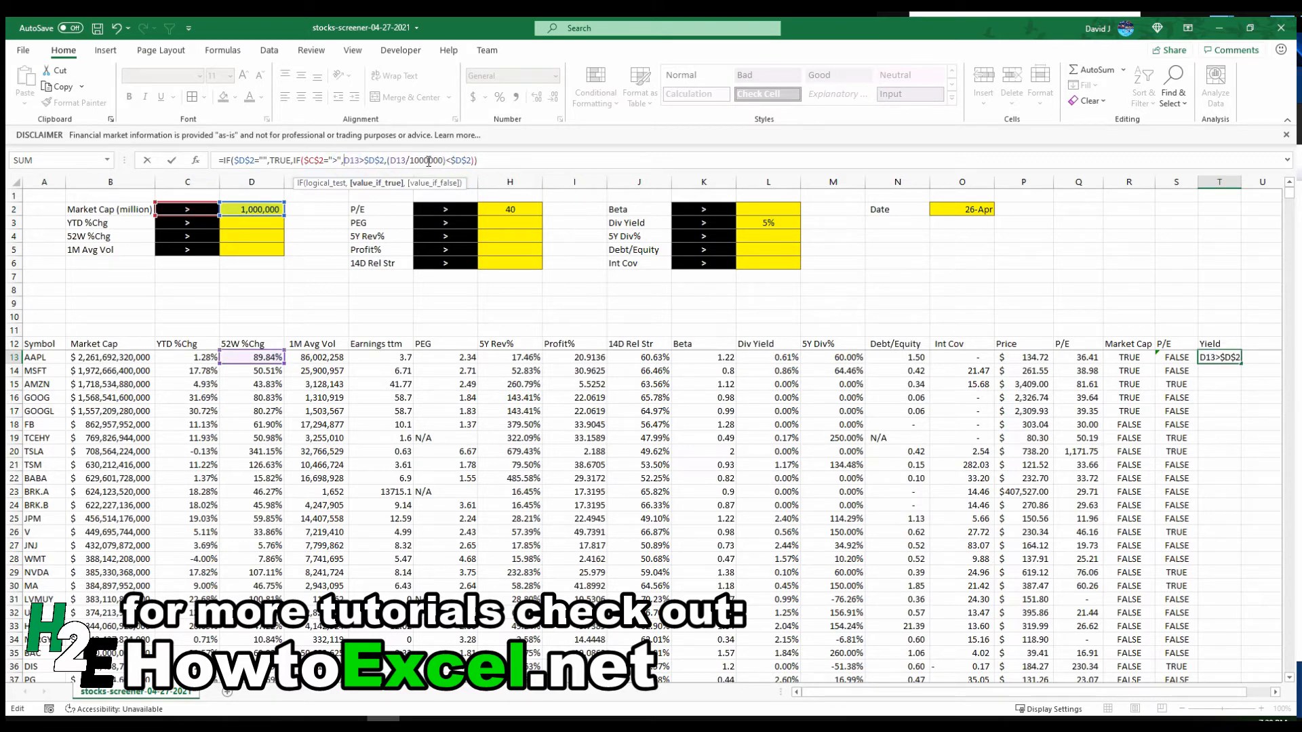
Reduce the less-than comparison in T13 to D13<$D$2 by removing its division by 1000000 and parentheses.
drag(444, 160, 409, 160)
key(BackSpace)
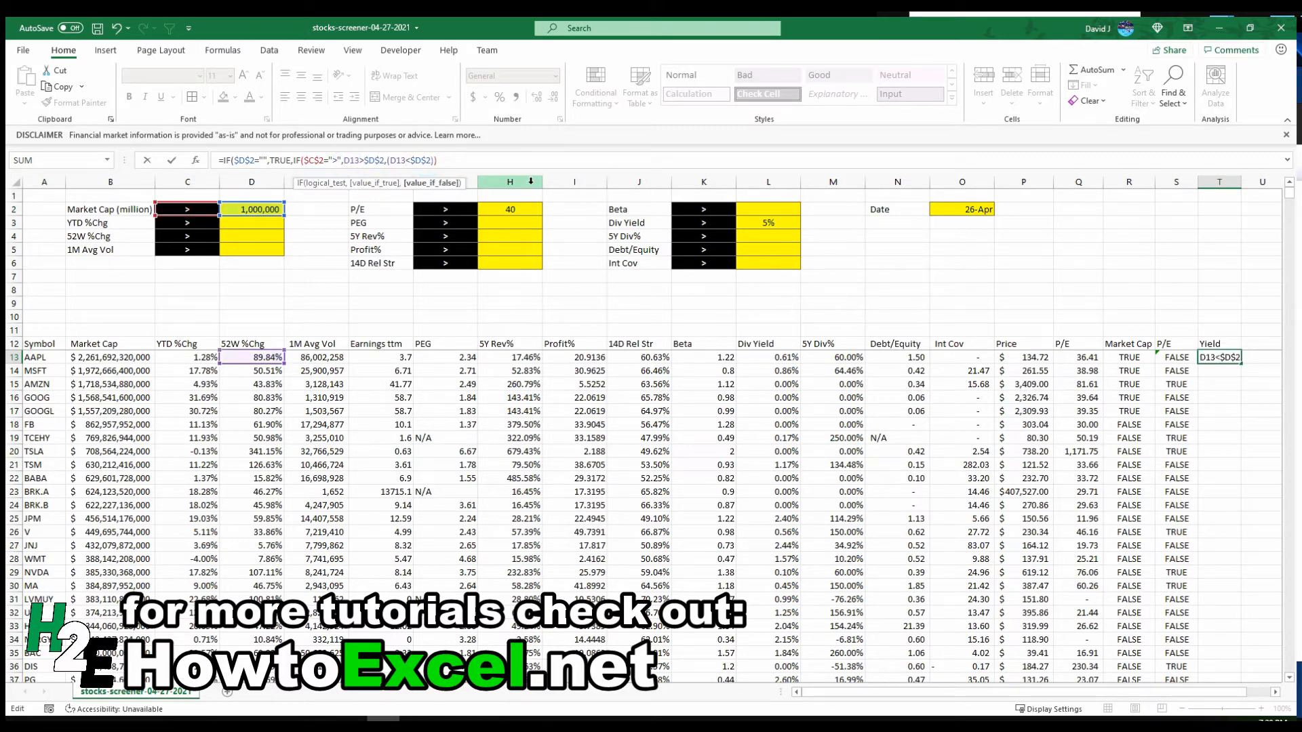
key(BackSpace)
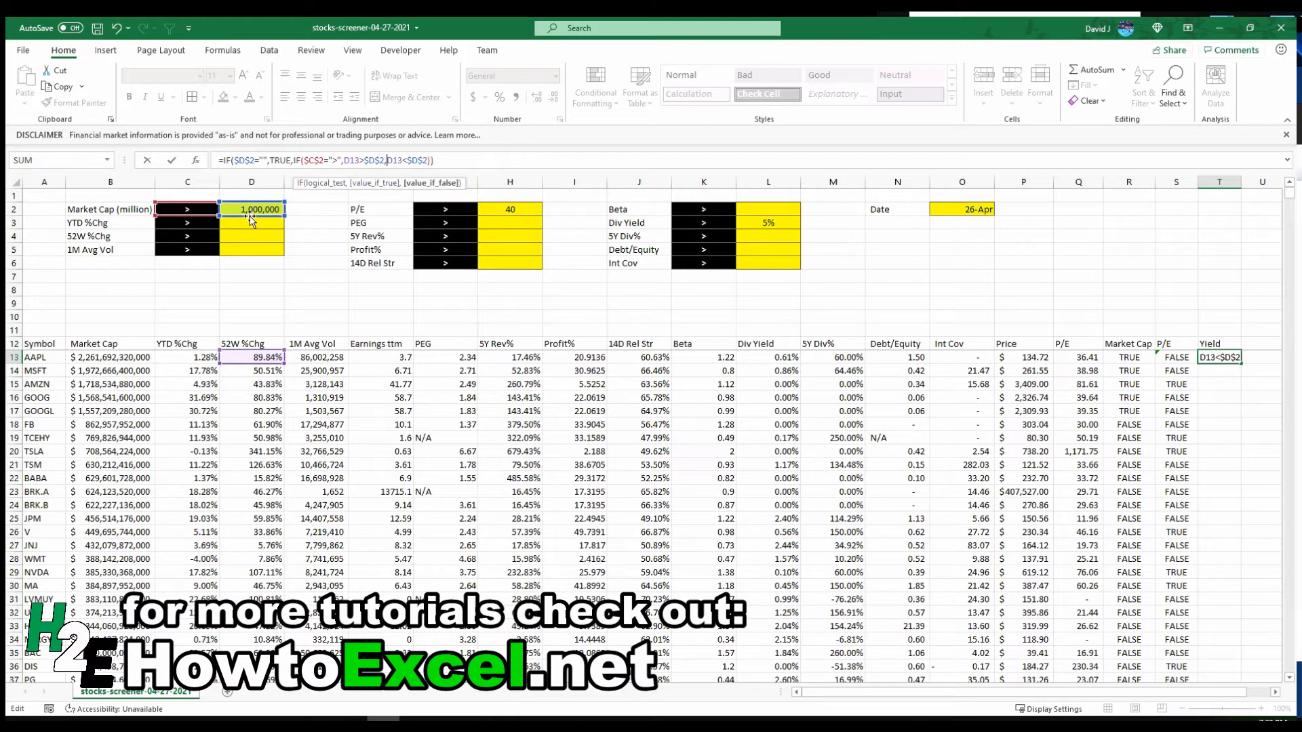
Repoint the T13 formula's criteria value references to $L$3 and its operator reference to $K$3.
drag(271, 218, 768, 222)
drag(266, 221, 768, 222)
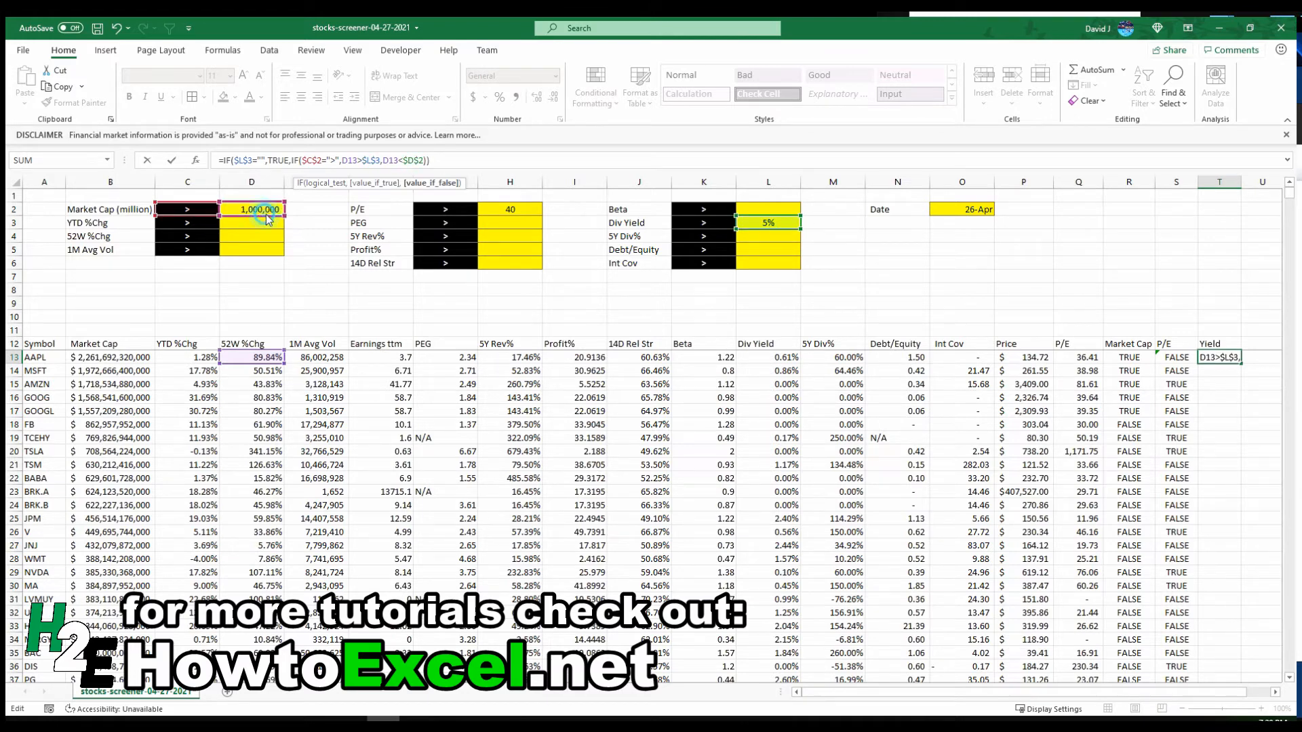
drag(264, 218, 768, 233)
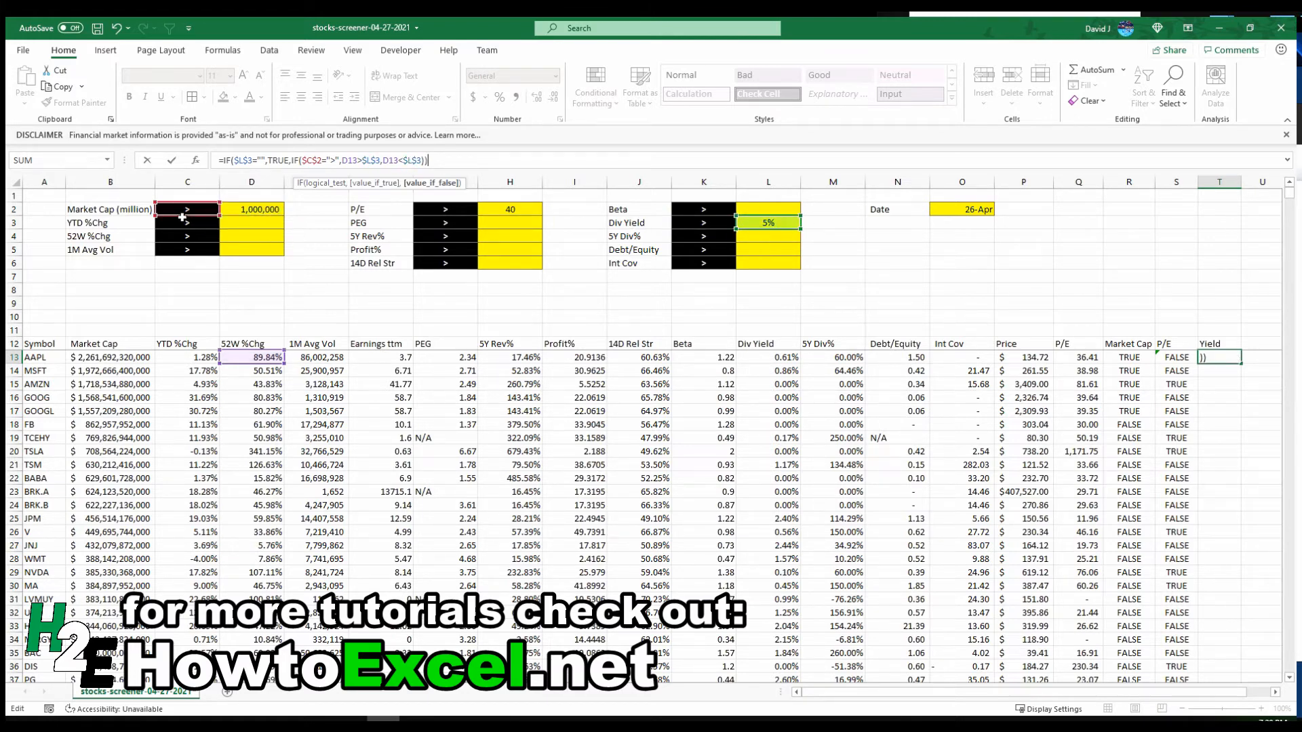
drag(182, 217, 696, 231)
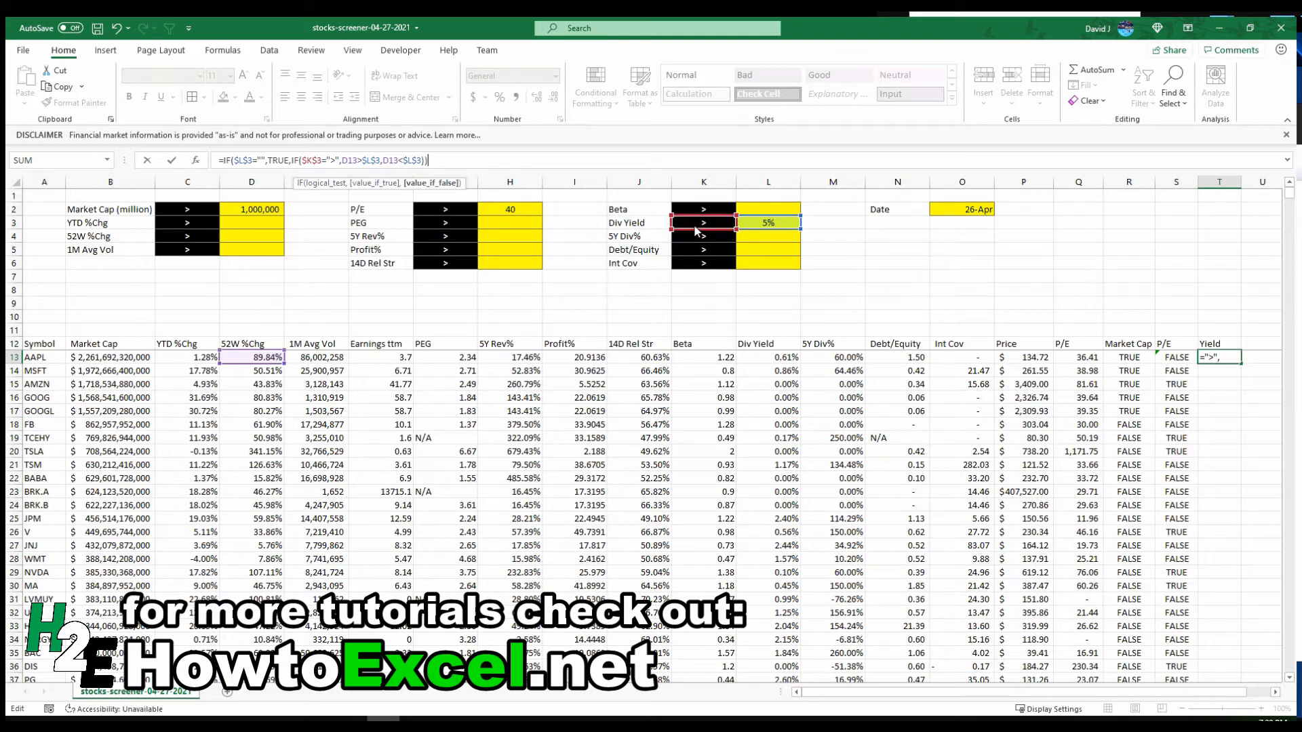
Repoint both comparisons in T13 to the dividend yield in L13, enter the formula and fill it down the Yield column.
drag(271, 364, 777, 358)
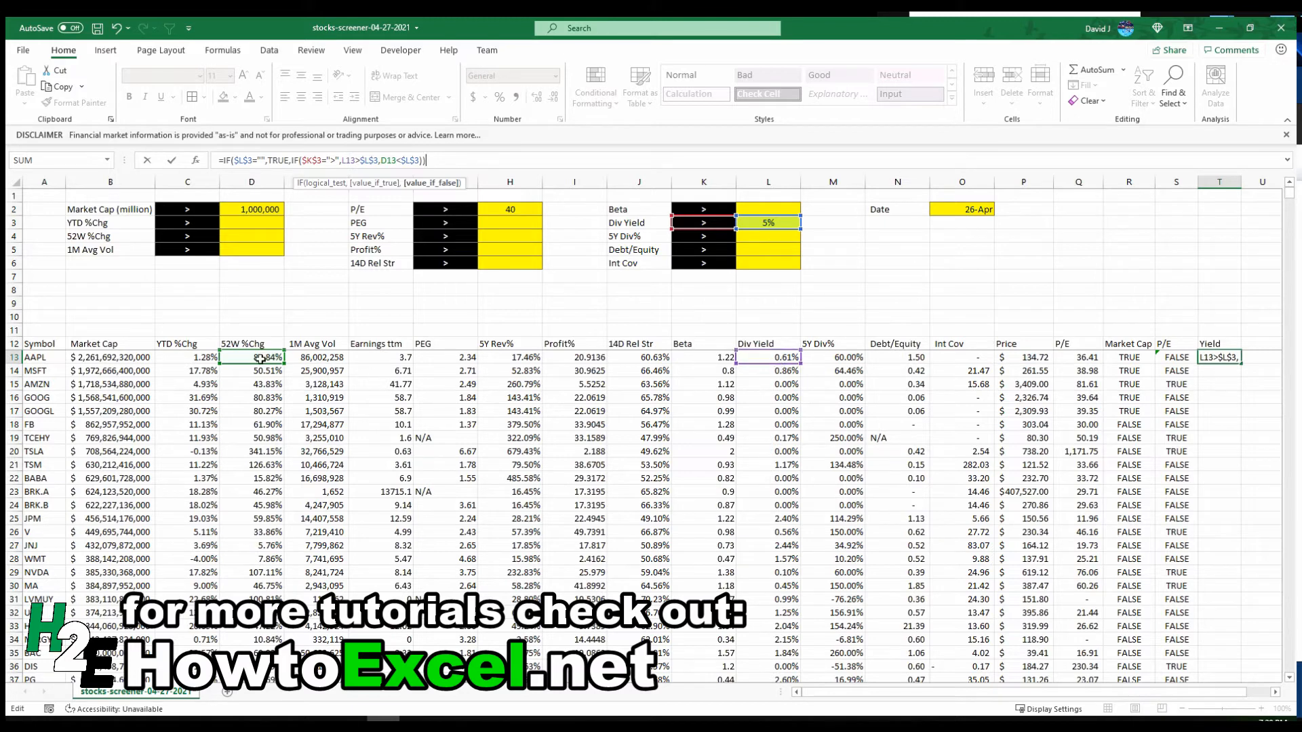
drag(271, 365, 777, 359)
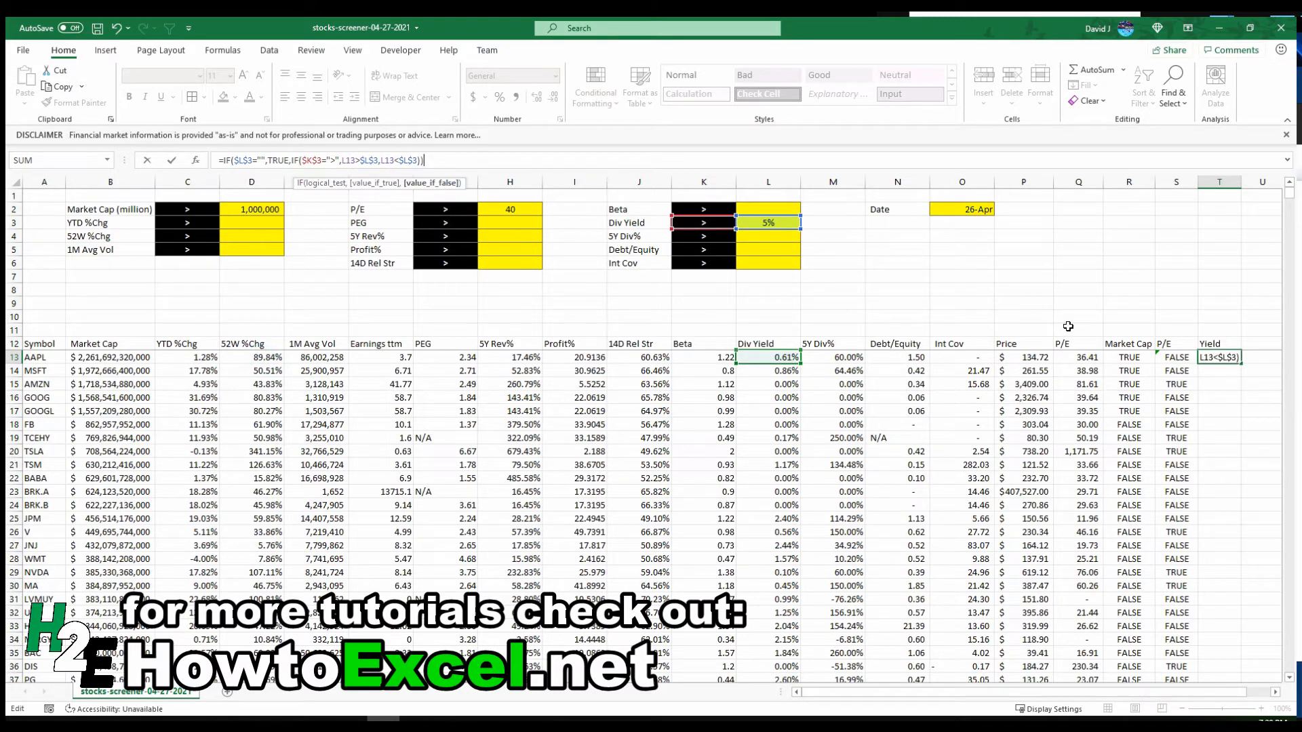
key(ctrl+Return)
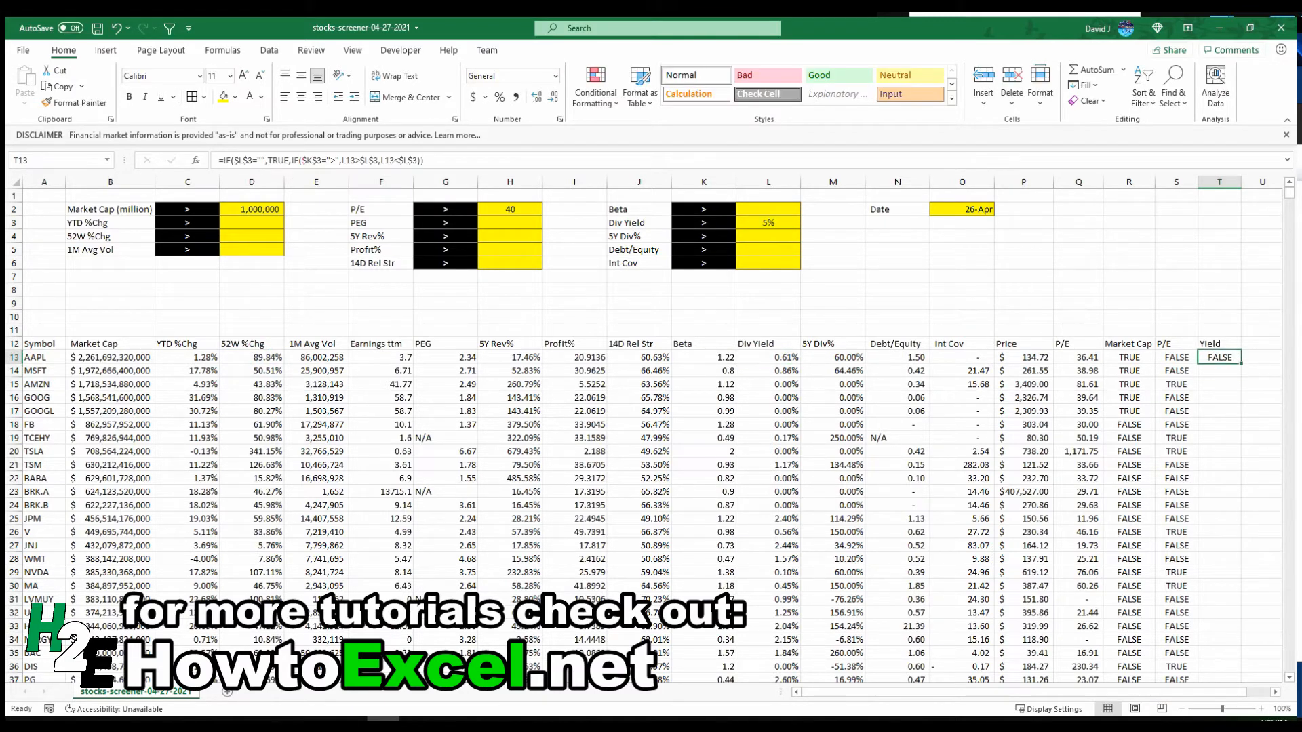
double_click(1240, 363)
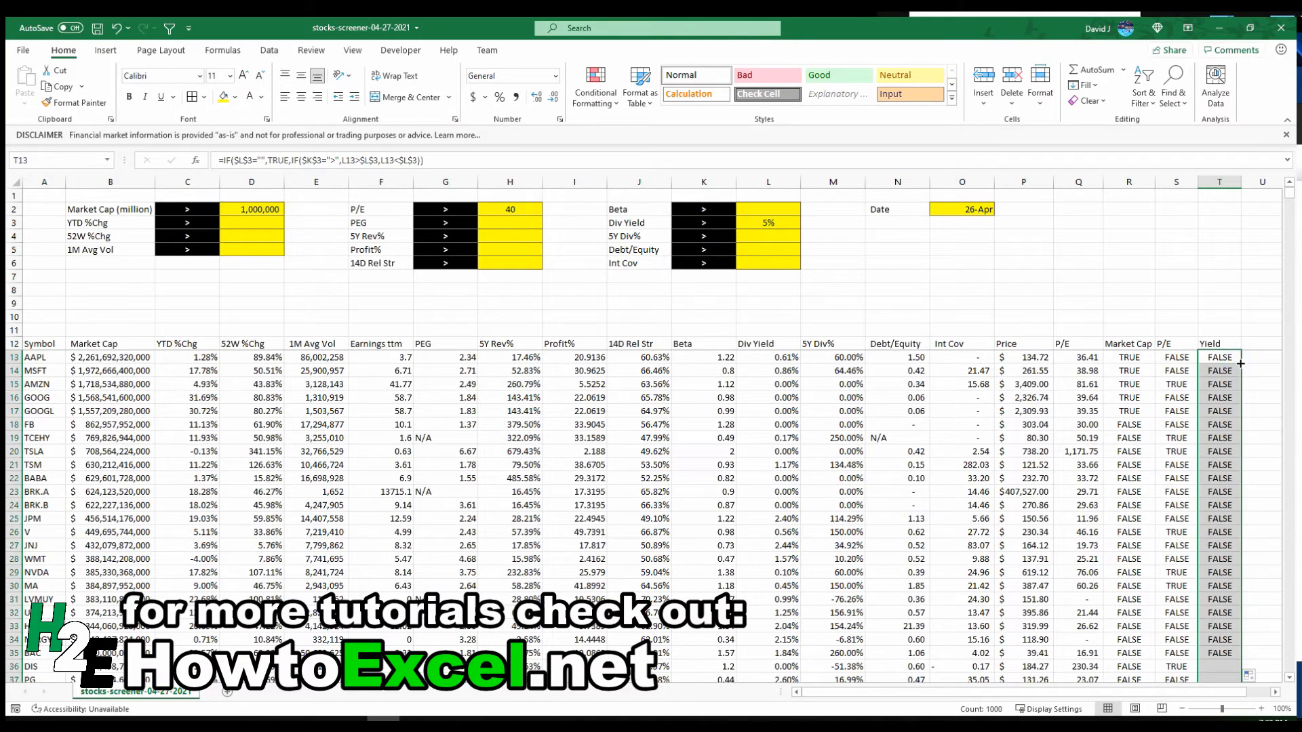
Check the Yield test results for XOM and T against their dividend yields in column L.
scroll(1224, 370, down, 10)
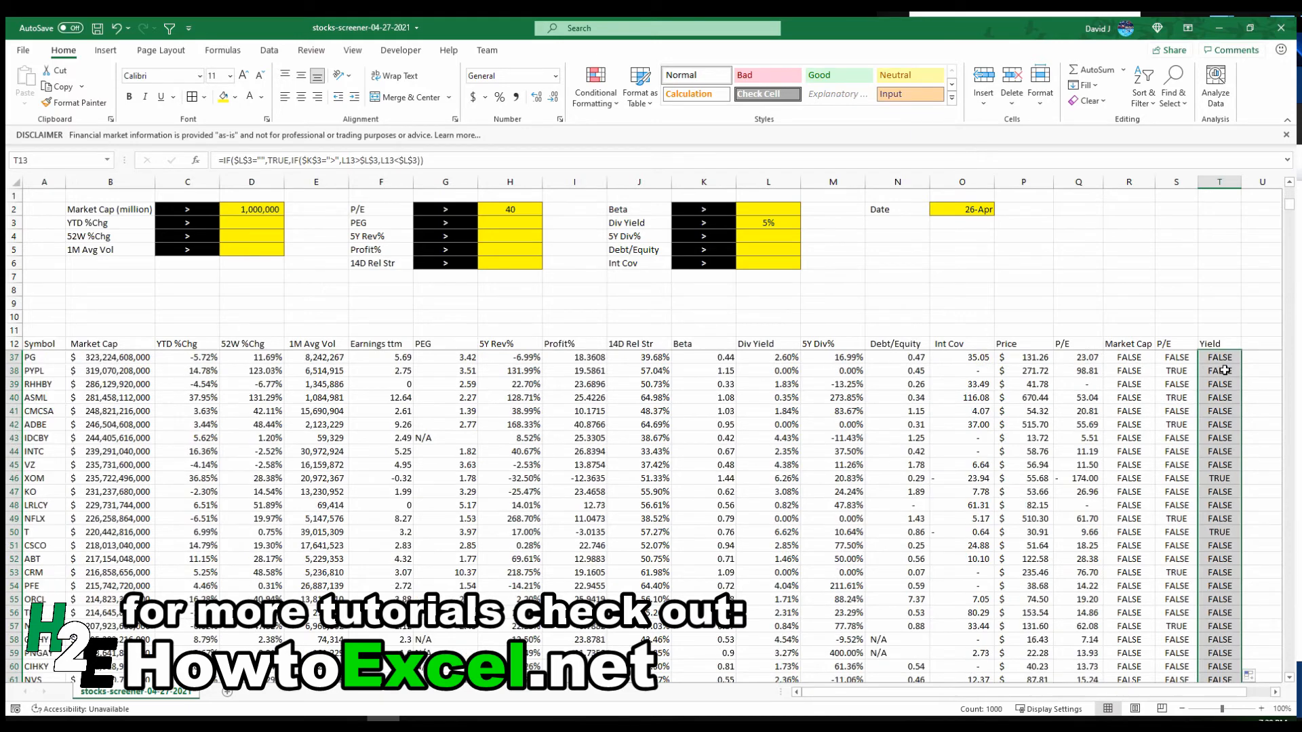
click(1226, 396)
key(Left)
key(Left)
key(Left)
key(Left)
key(Left)
key(Left)
key(Left)
key(Left)
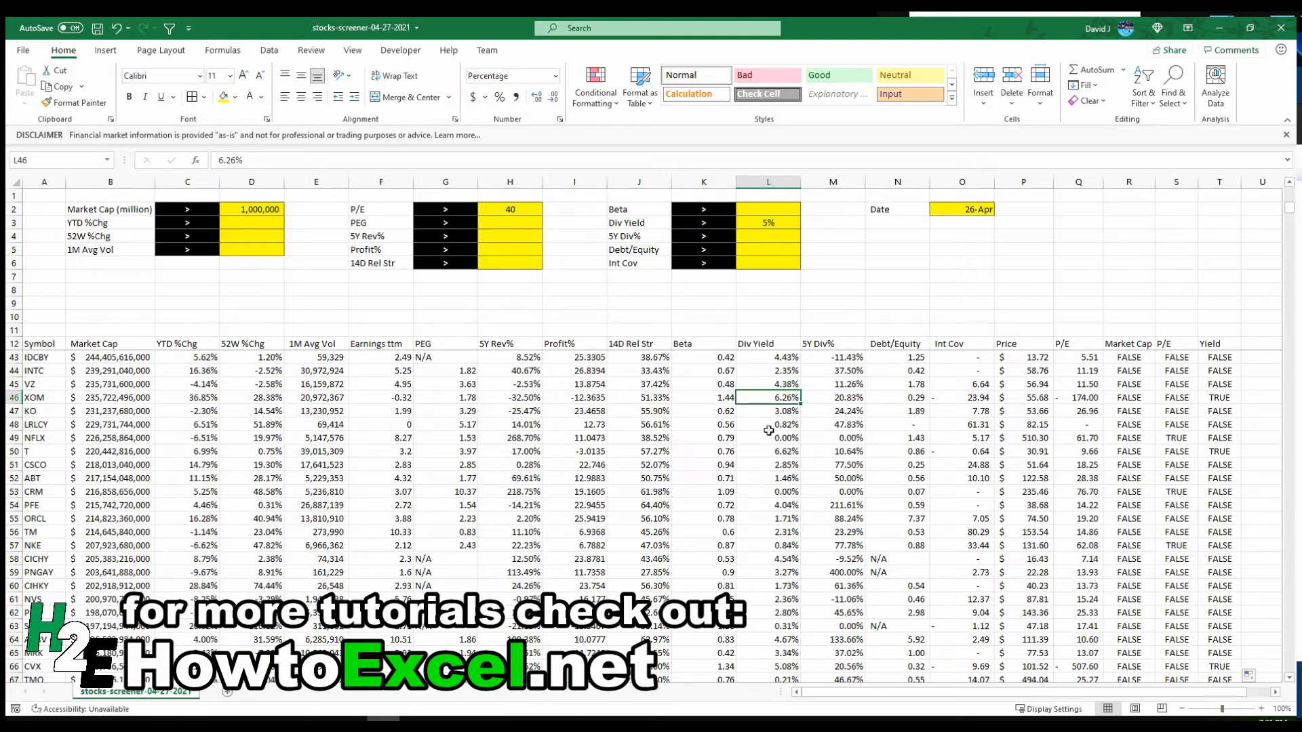
click(785, 449)
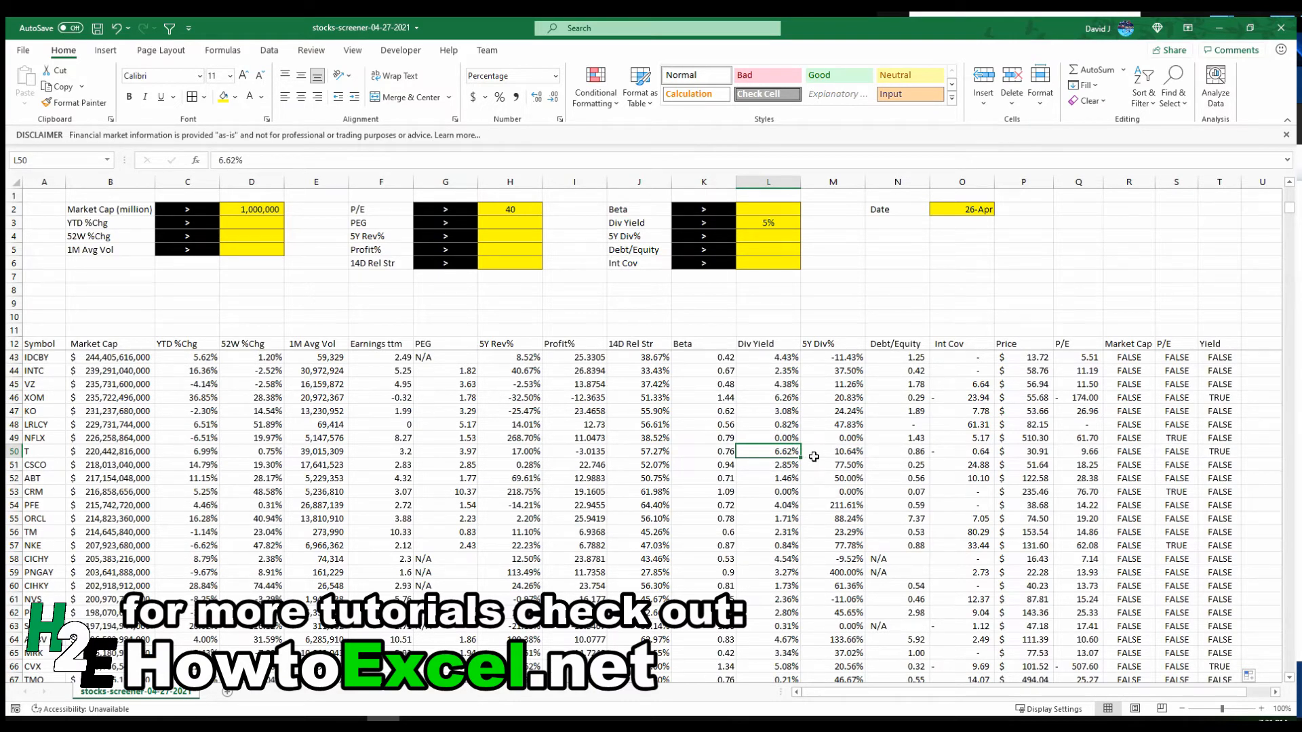
scroll(814, 456, up, 10)
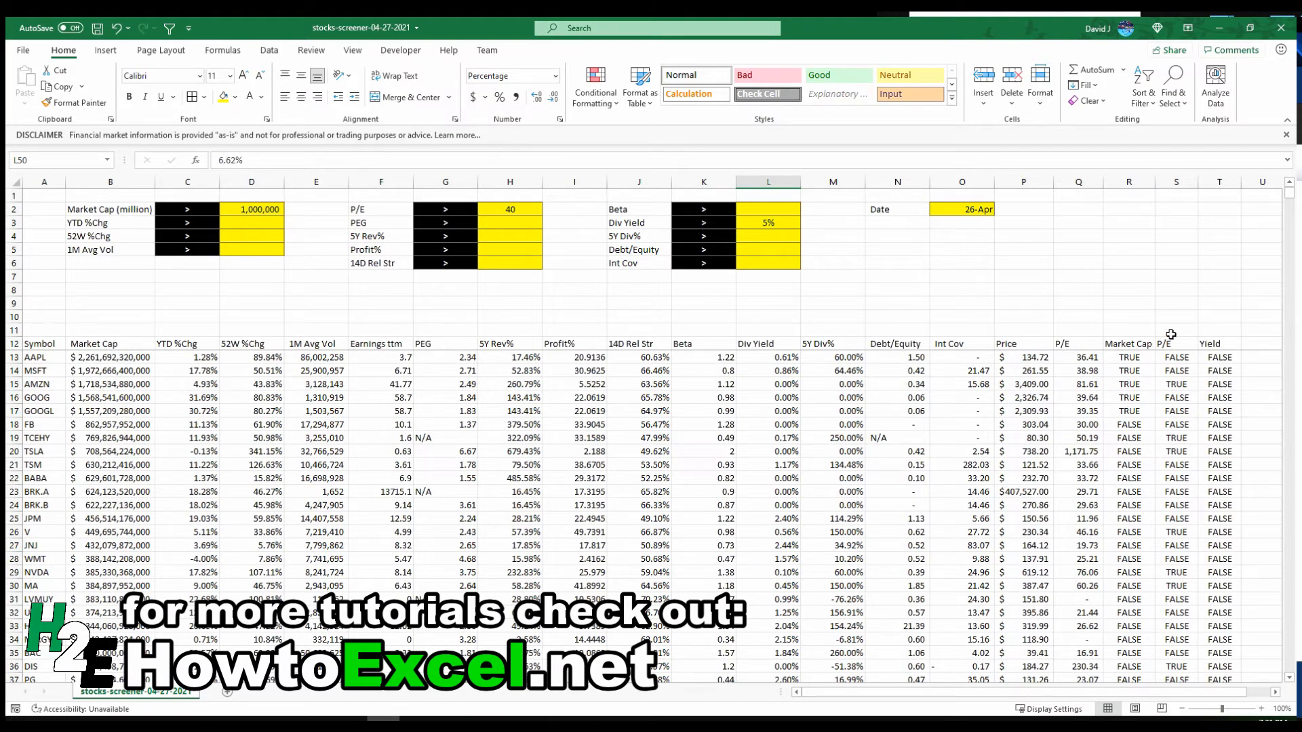
Insert a column before the Market Cap test column, head it "Criteria Met" in R12, and fit its width to the header.
right_click(1129, 183)
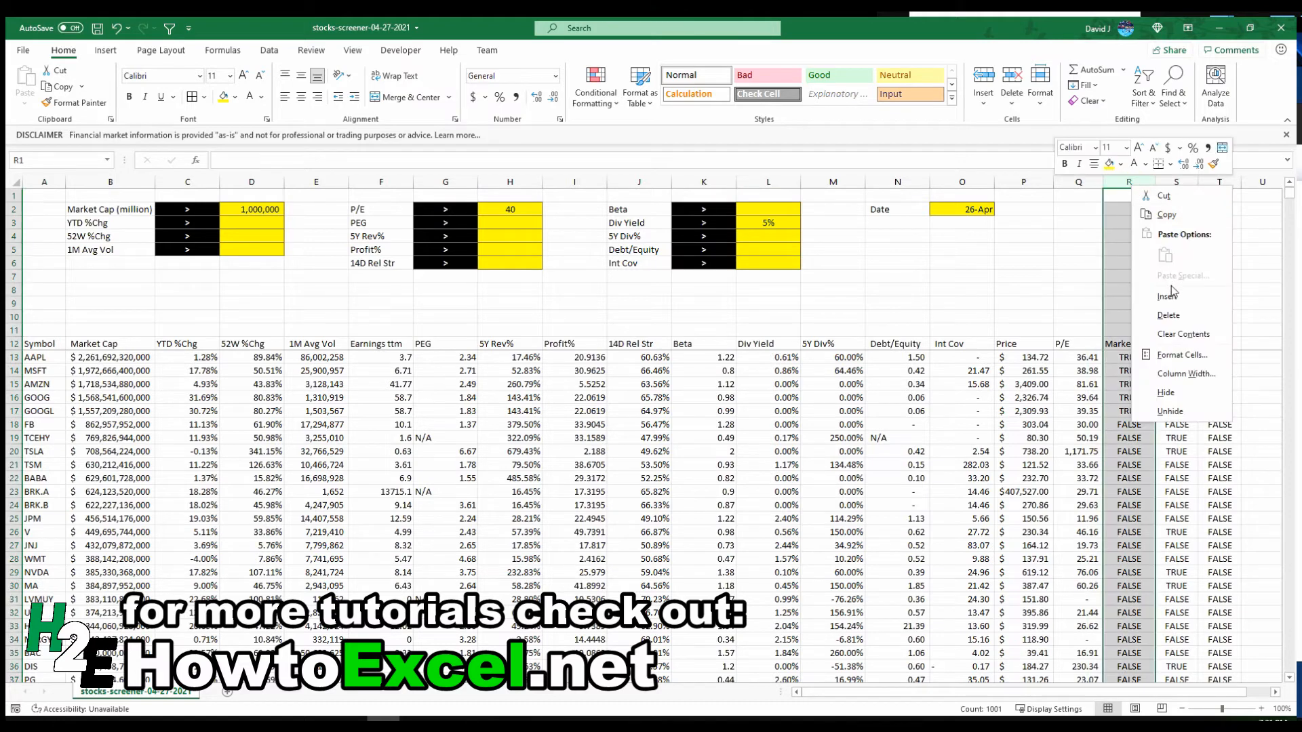
click(1174, 296)
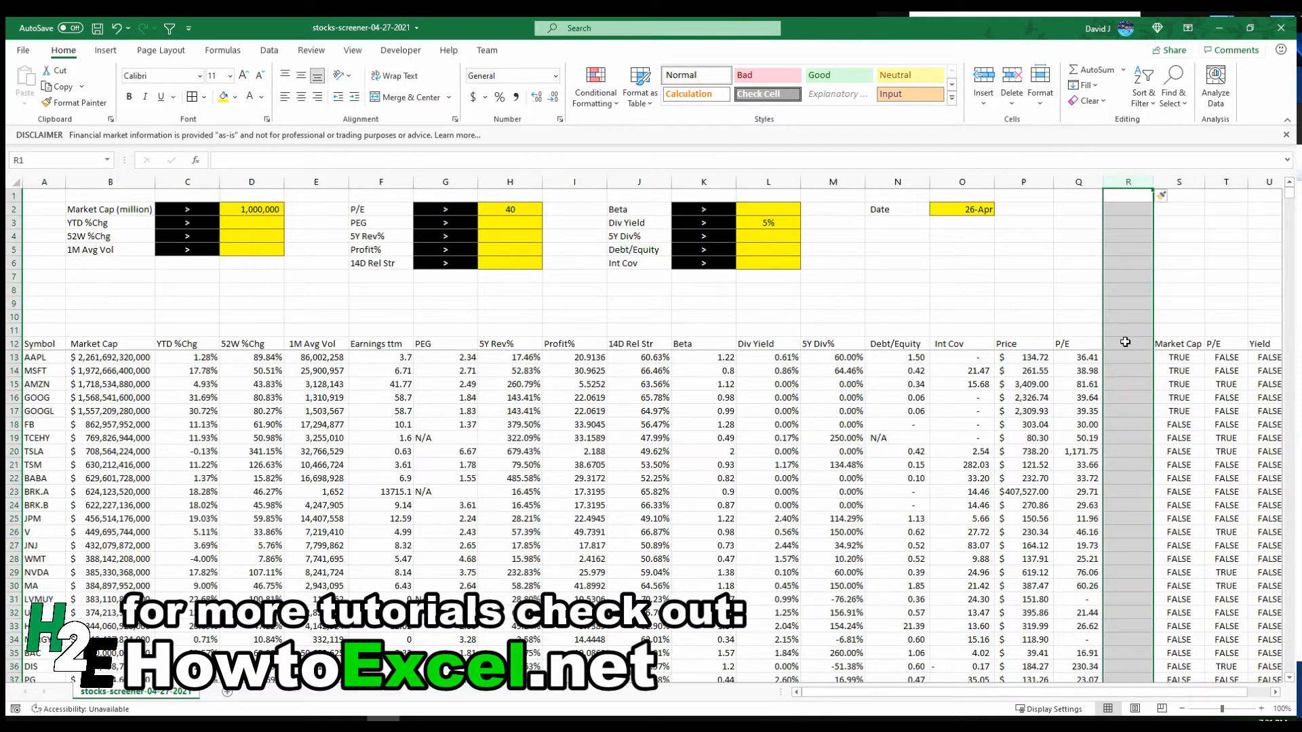
click(1124, 344)
text(Criter)
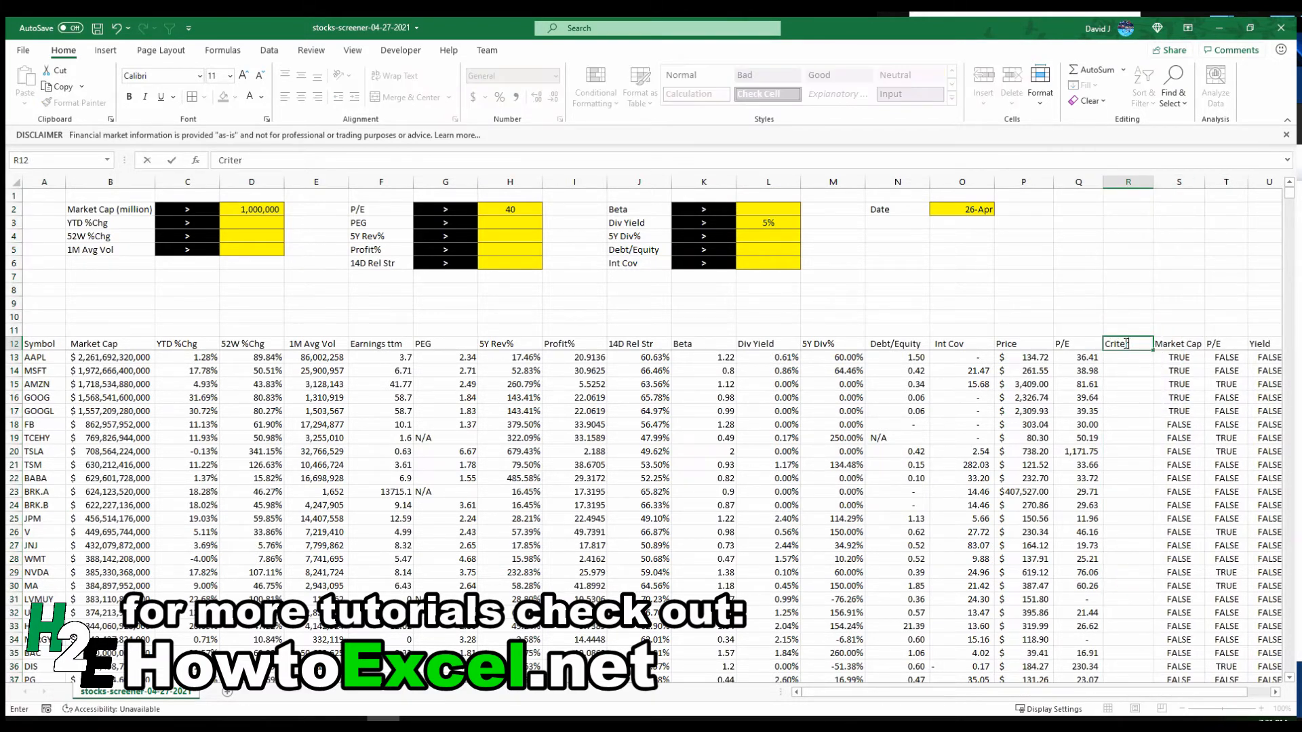
text(ia Met)
key(Return)
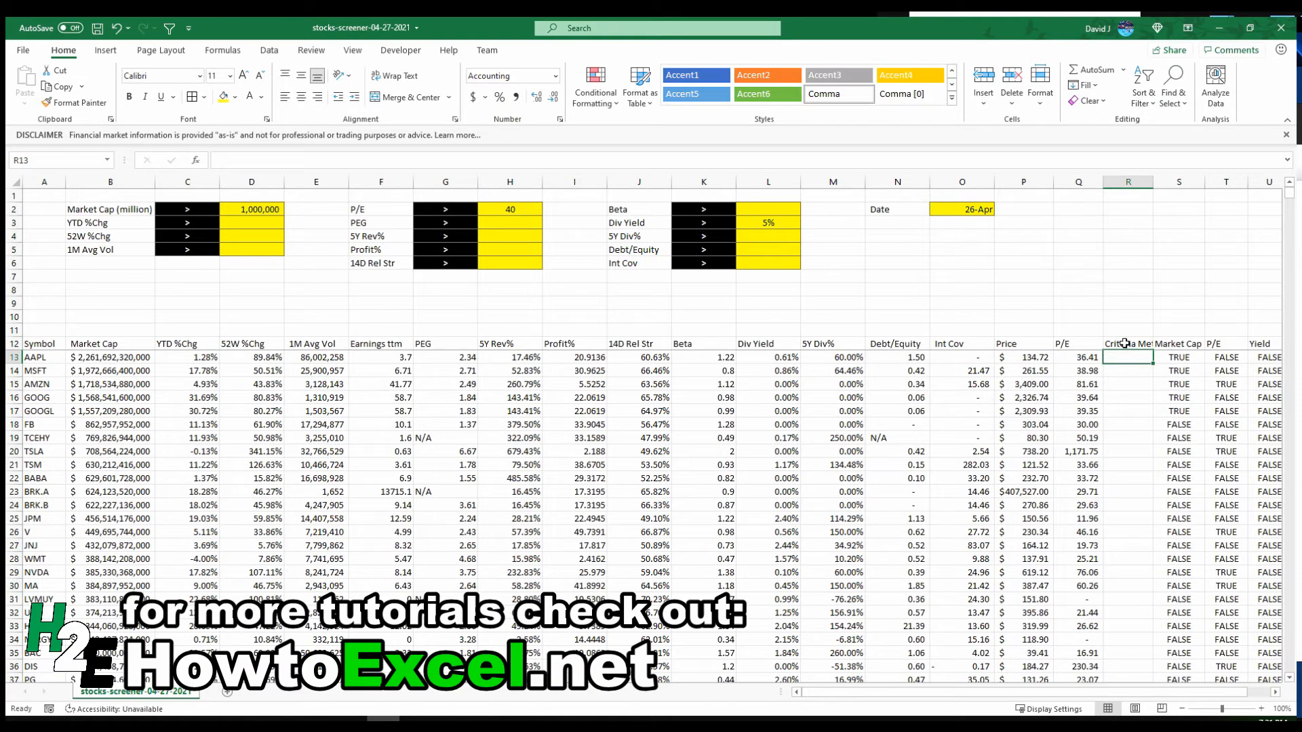
double_click(1153, 181)
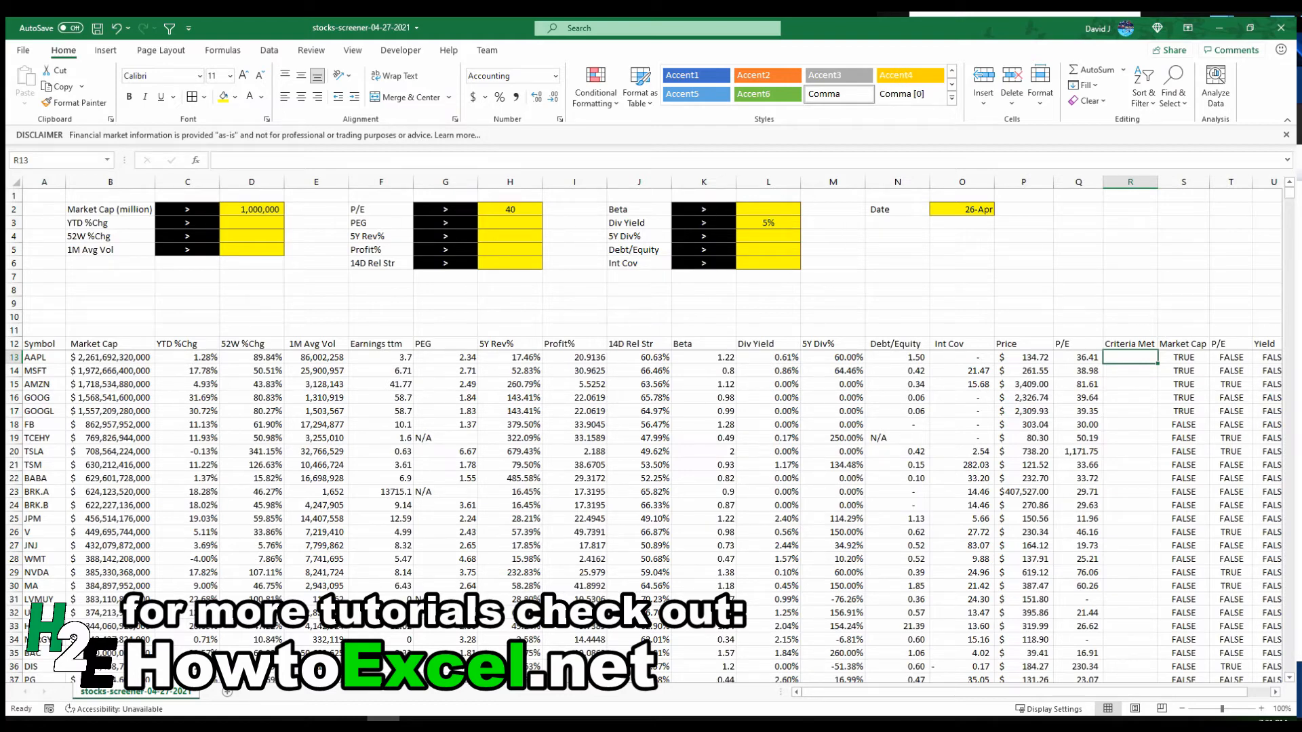
Begin the Criteria Met formula in R13 with an opening parenthesis and the Market Cap test S13 multiplied by the P/E test T13.
click(1275, 692)
click(1275, 694)
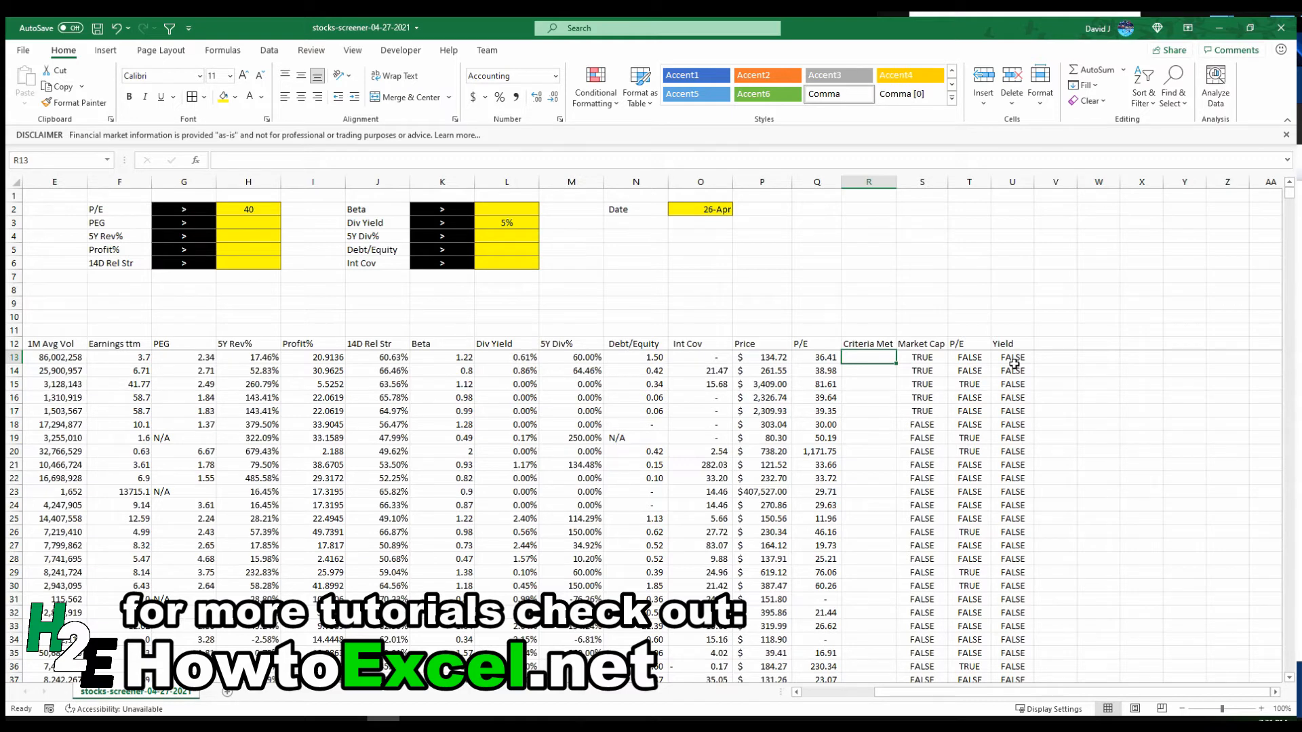
key(Right)
key(Right)
key(Right)
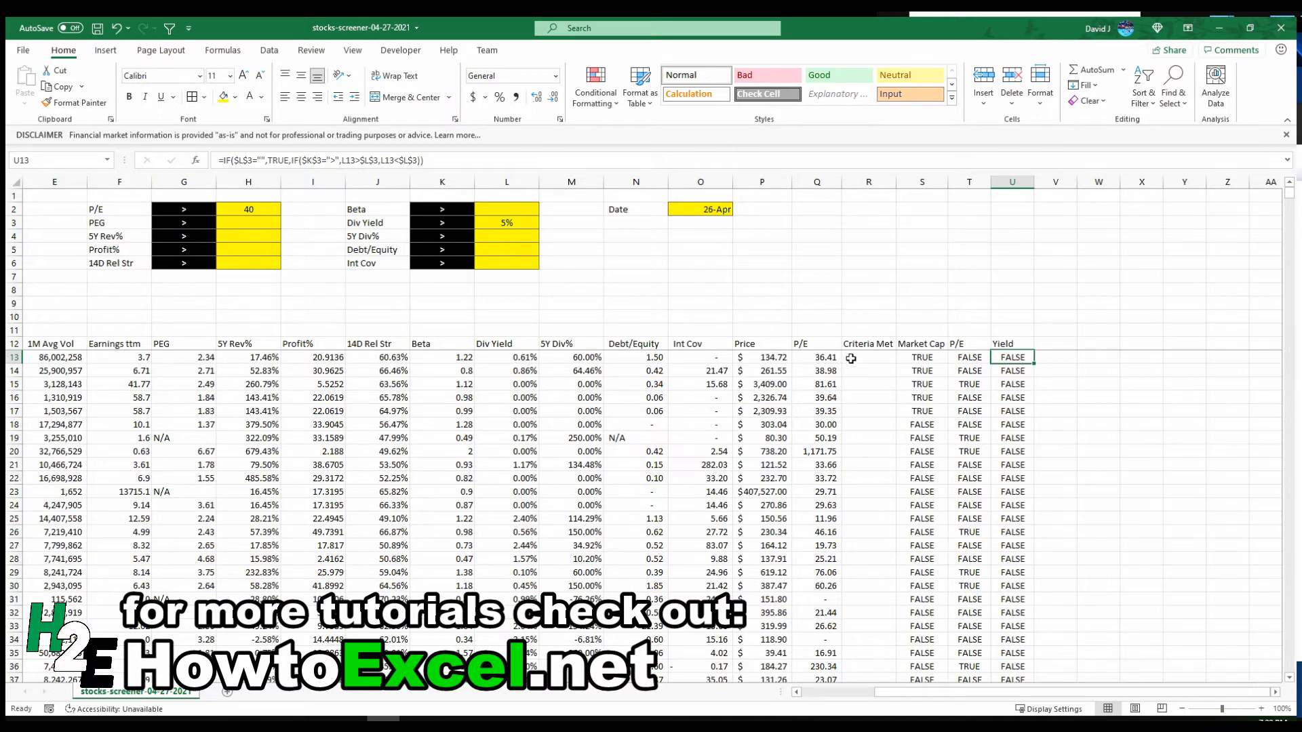
click(870, 361)
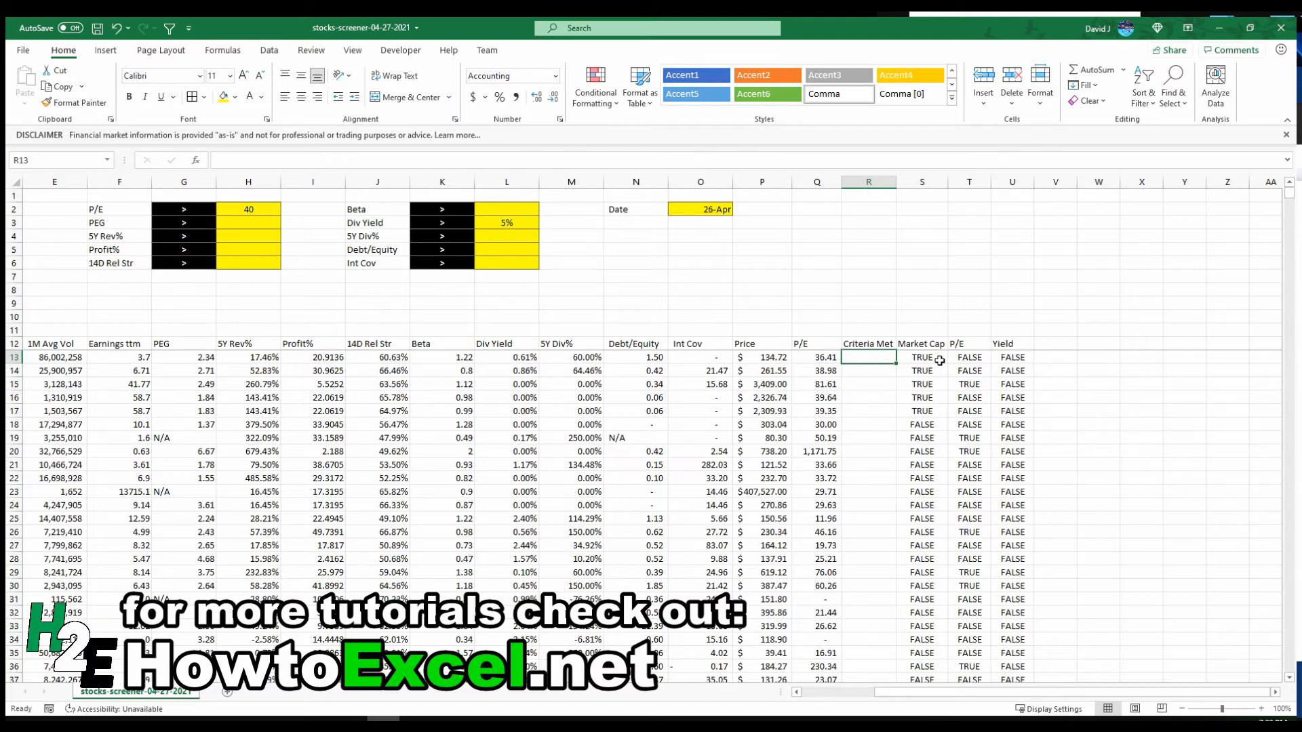
text(=()
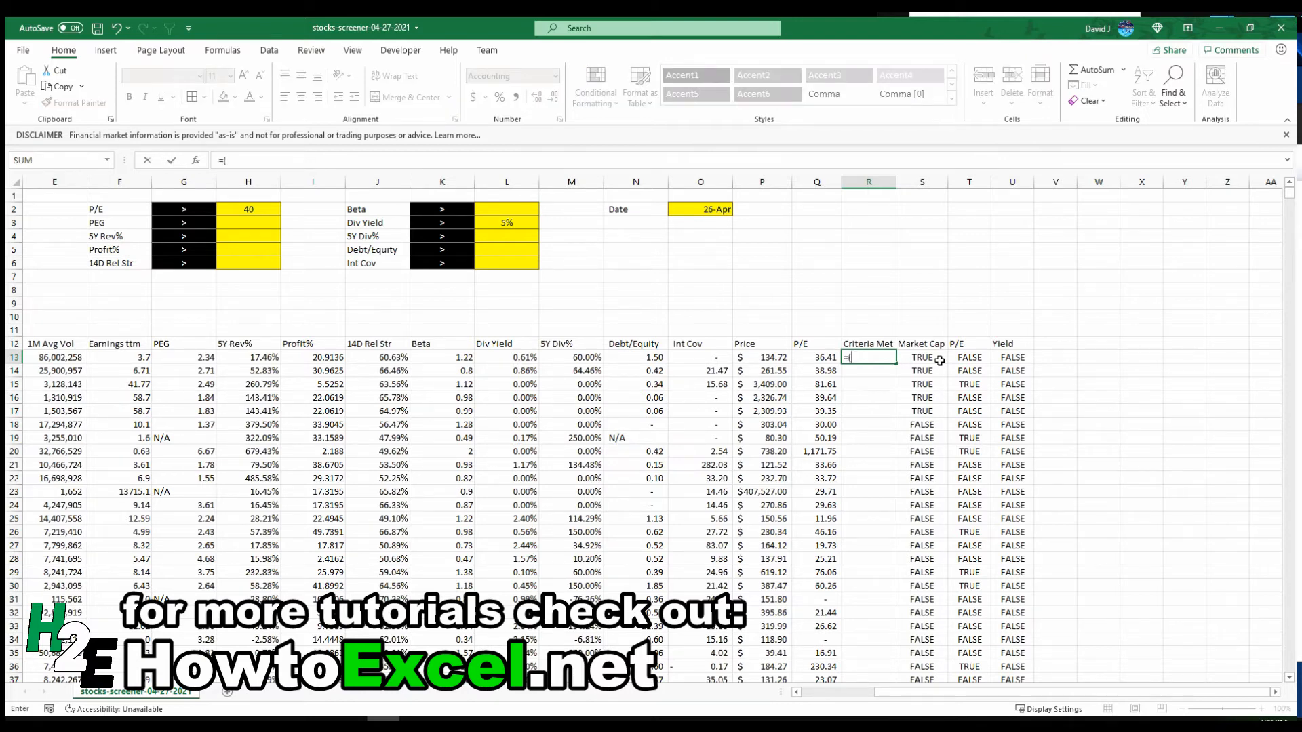
click(939, 360)
text(*)
key(Right)
key(Right)
key(Right)
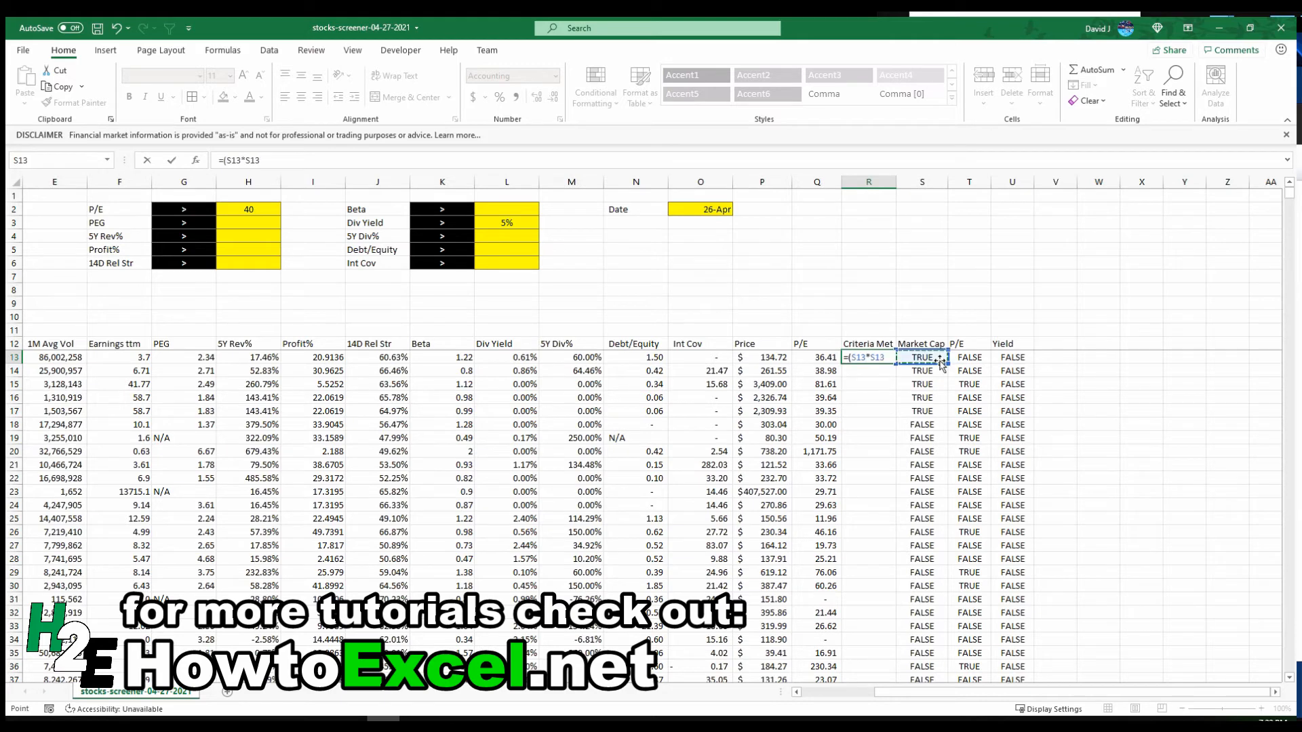
key(Left)
Complete the R13 formula as =(S13*T13*U13)>0, enter it and fill it down the Criteria Met column.
text(*)
key(Right)
key(Right)
key(Right)
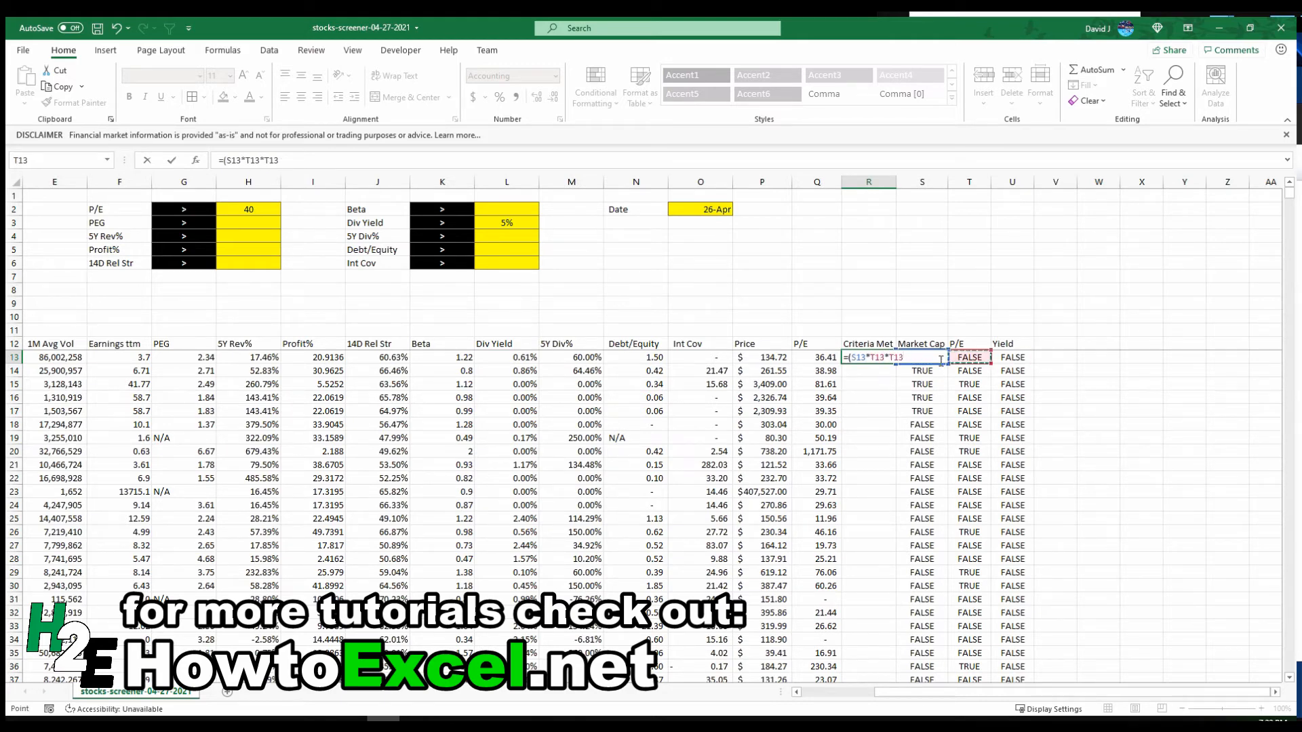
text()>0)
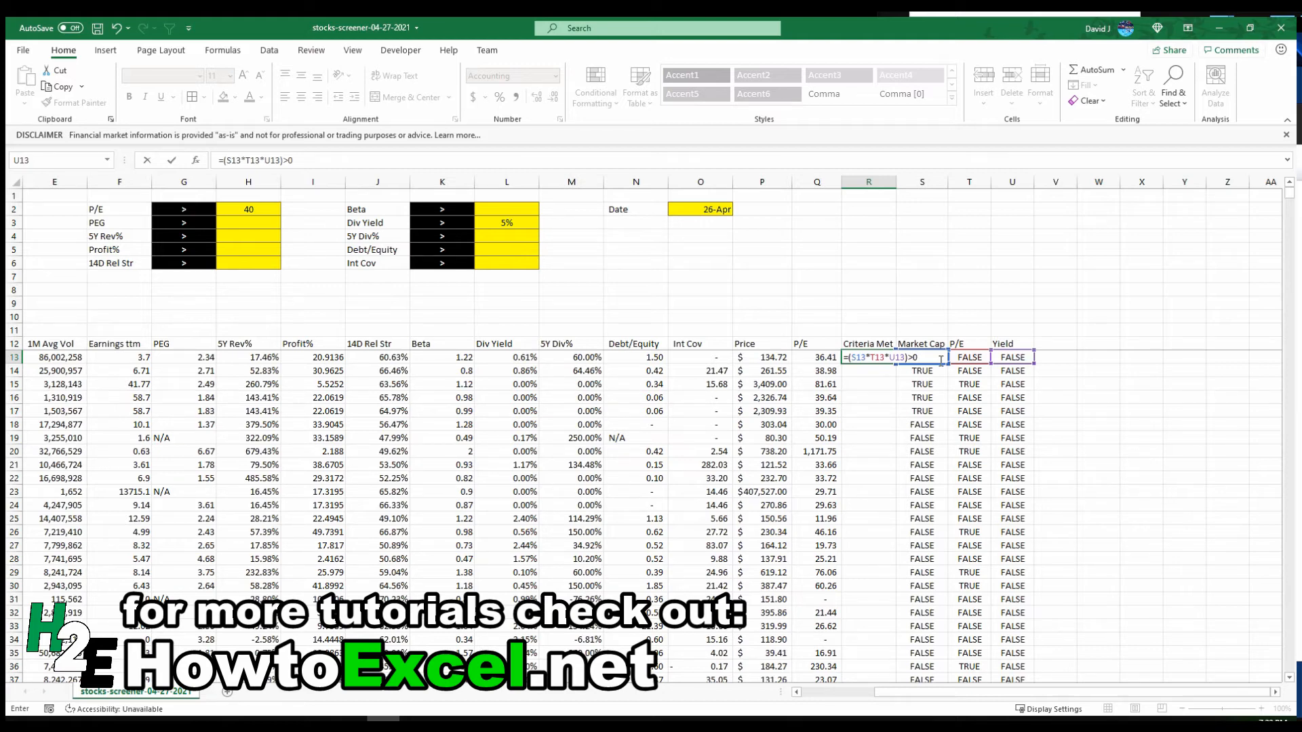
key(ctrl+Return)
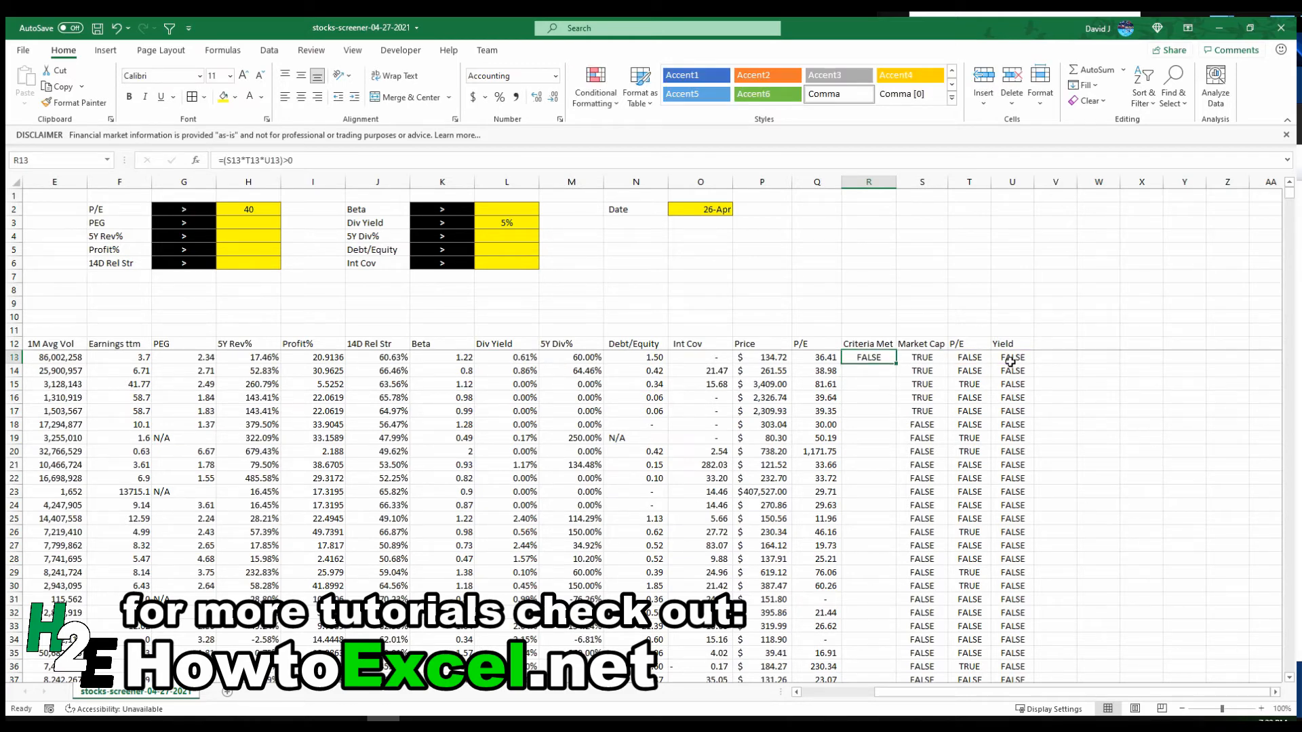
double_click(897, 364)
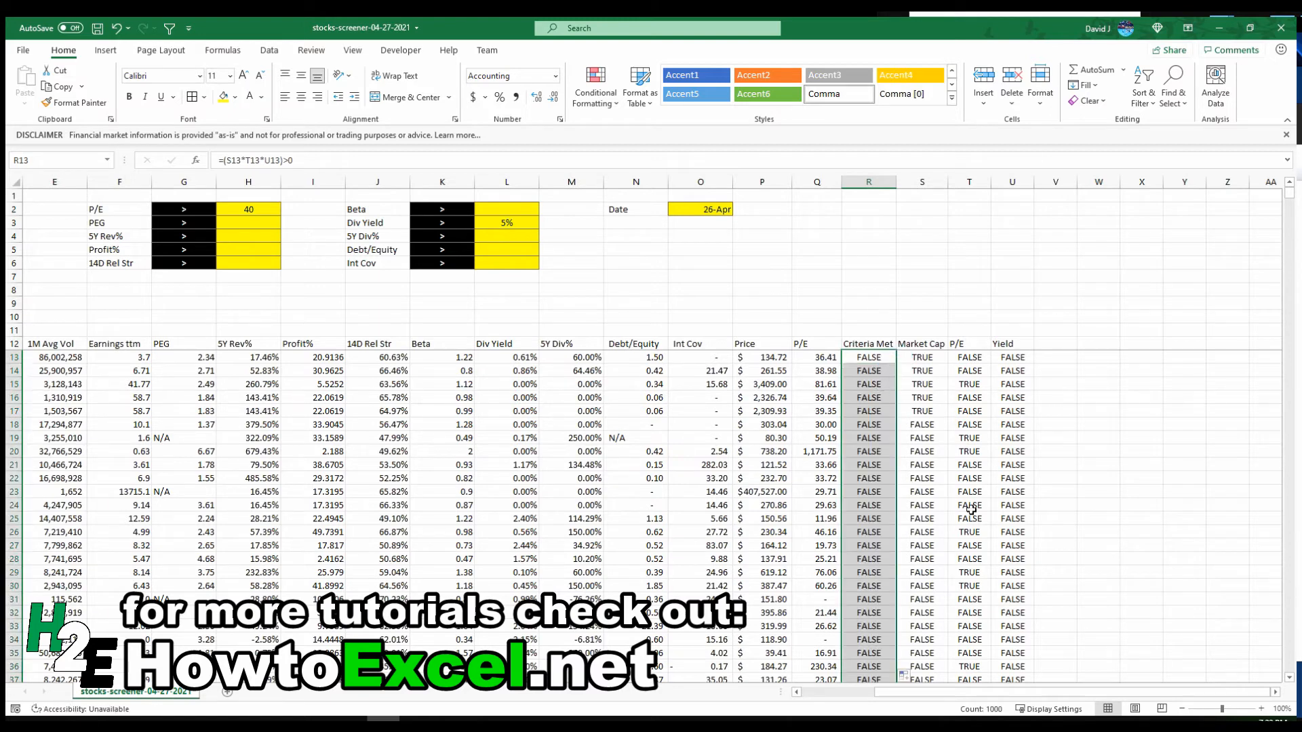
Examine the Criteria Met results down column R, and return to the first stock row.
scroll(891, 447, down, 1)
scroll(890, 447, down, 17)
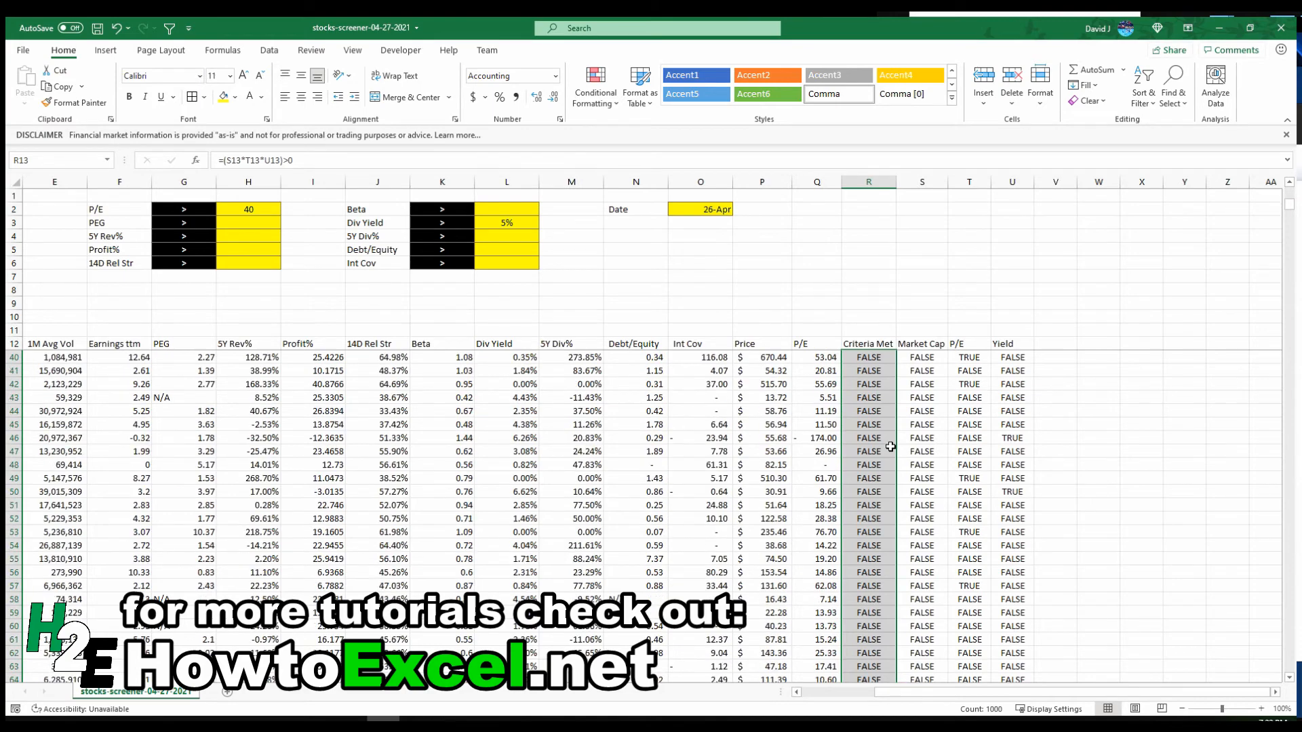
scroll(890, 447, down, 20)
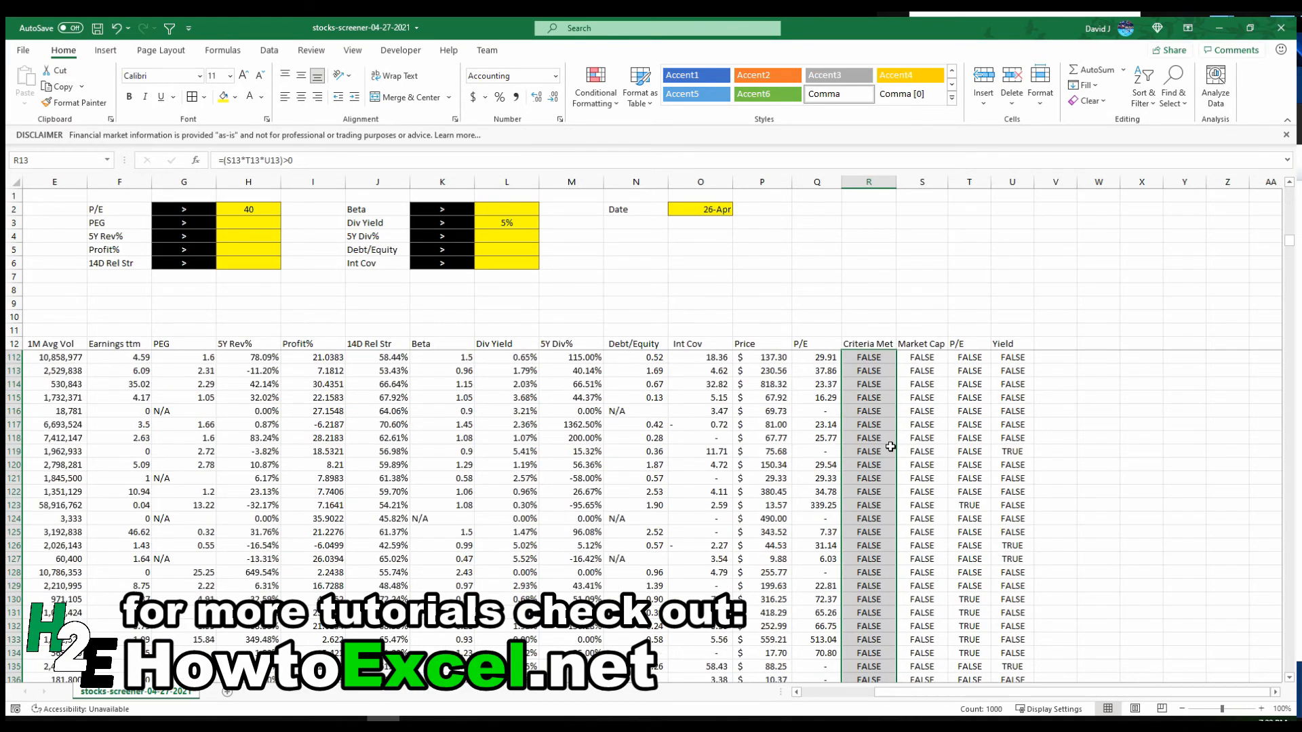
click(887, 445)
key(Left)
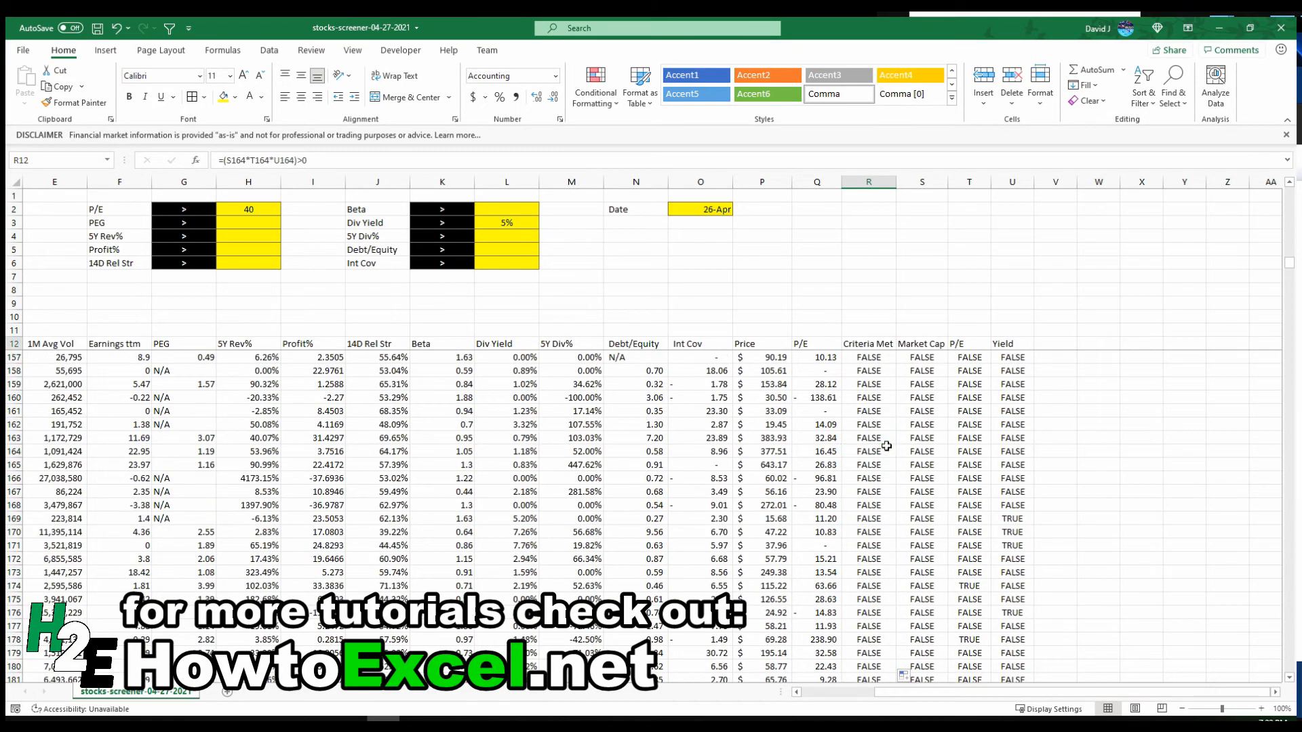
key(ctrl+Up)
key(Left)
key(Left)
key(Left)
key(Left)
key(Left)
key(Left)
key(Left)
key(Left)
key(Left)
key(Left)
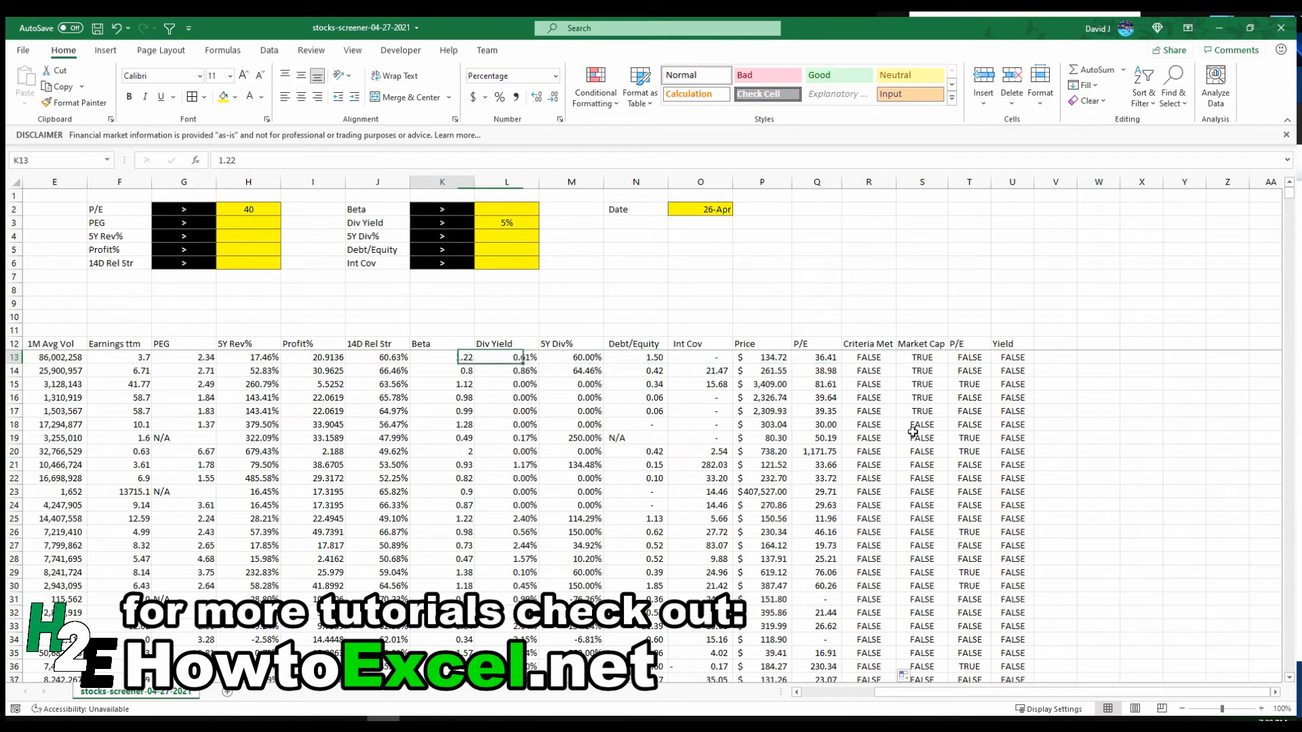
key(ctrl+Left)
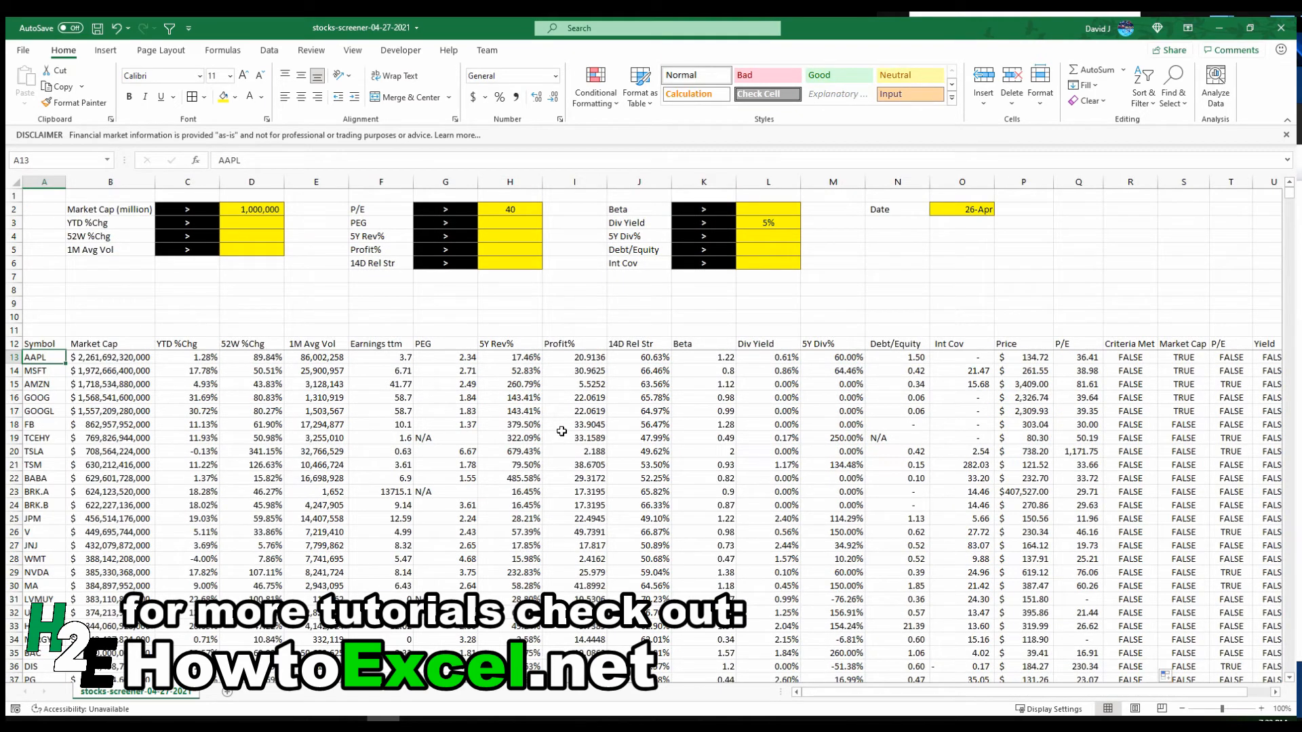
Convert the stock data in $A$12:$U$1012 into a table with headers and give it a plain, uncoloured table style.
click(540, 426)
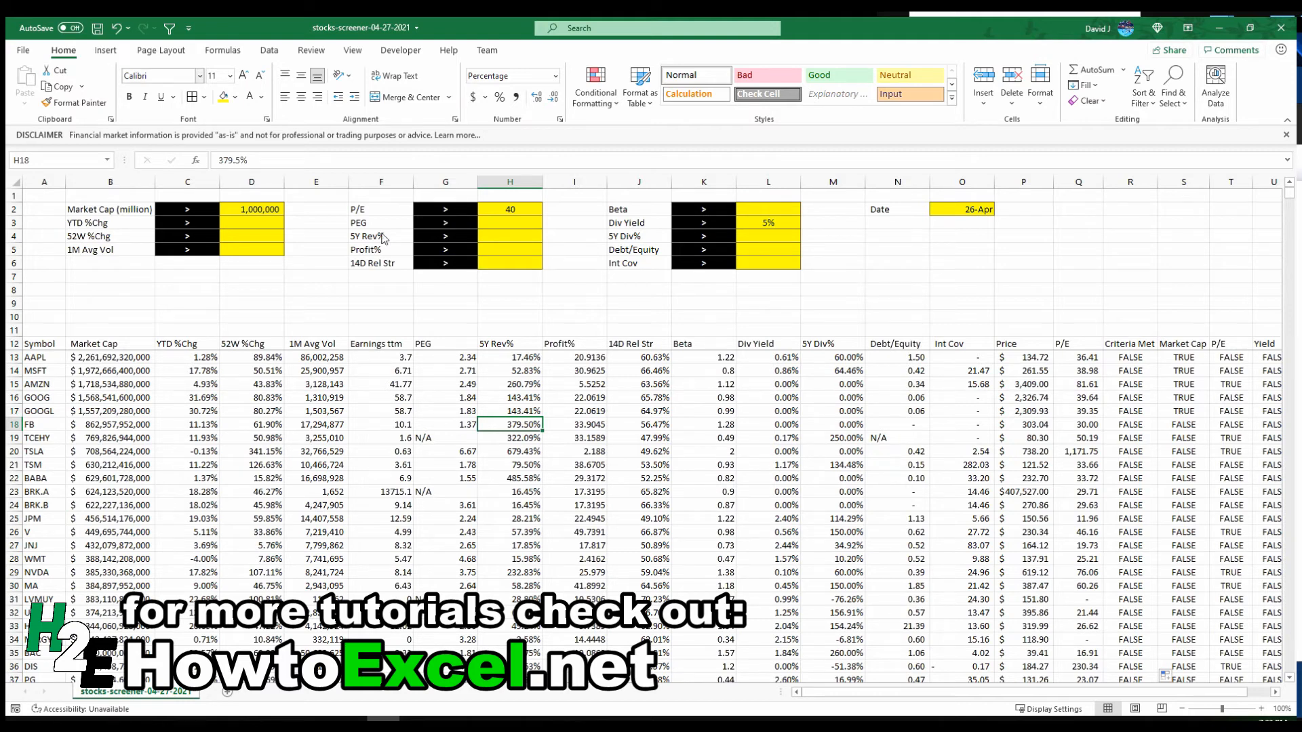
click(106, 56)
click(122, 83)
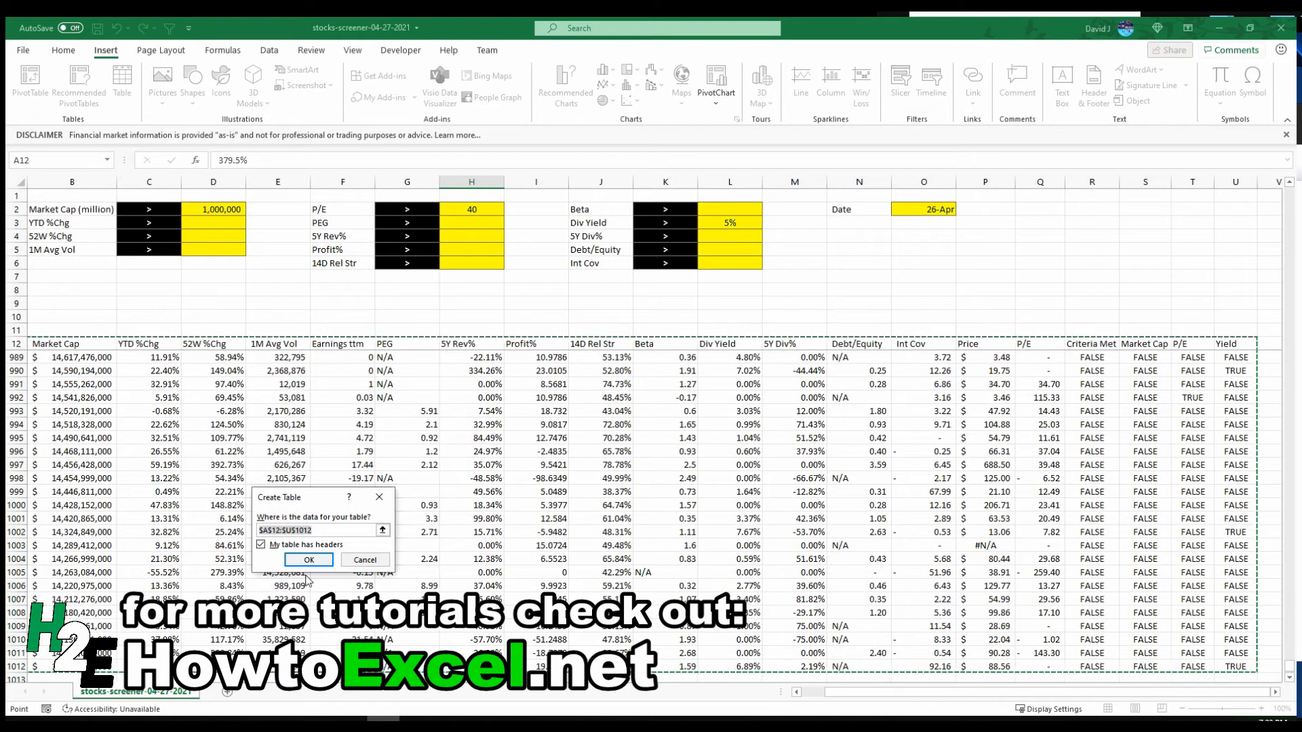
click(308, 560)
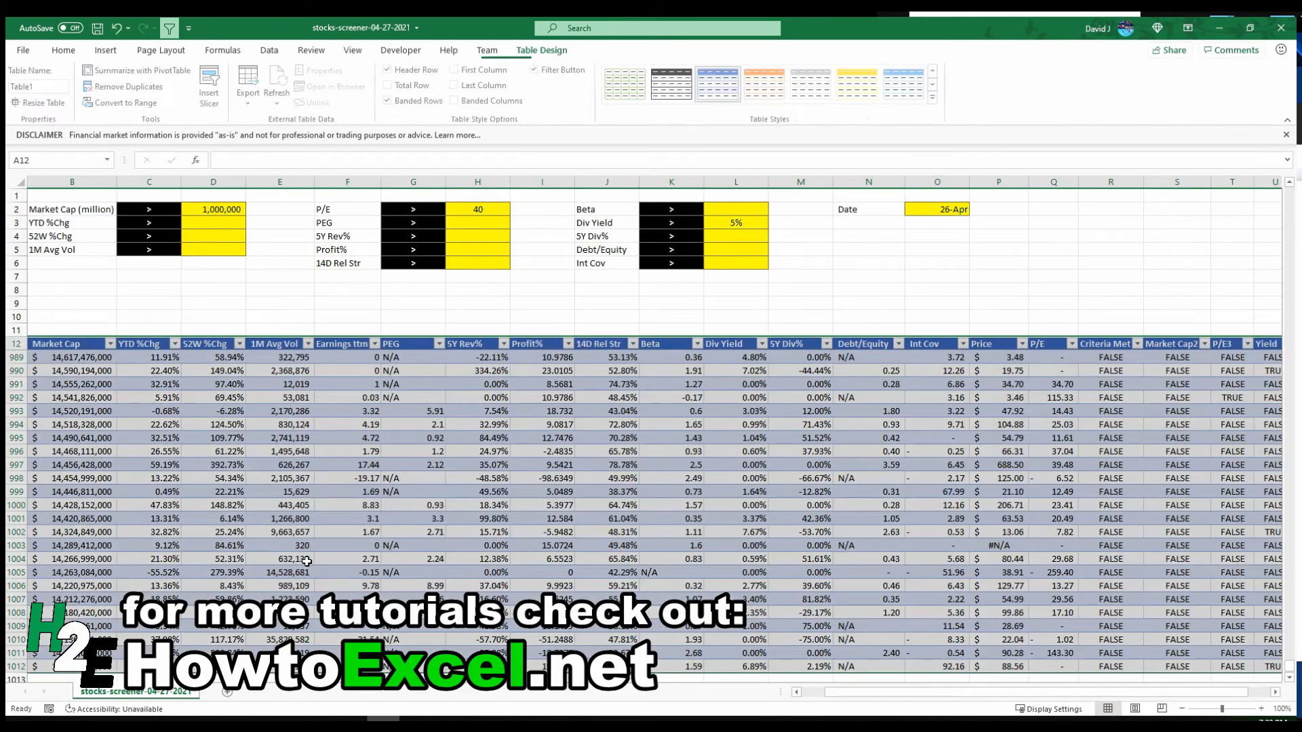
click(934, 97)
click(627, 107)
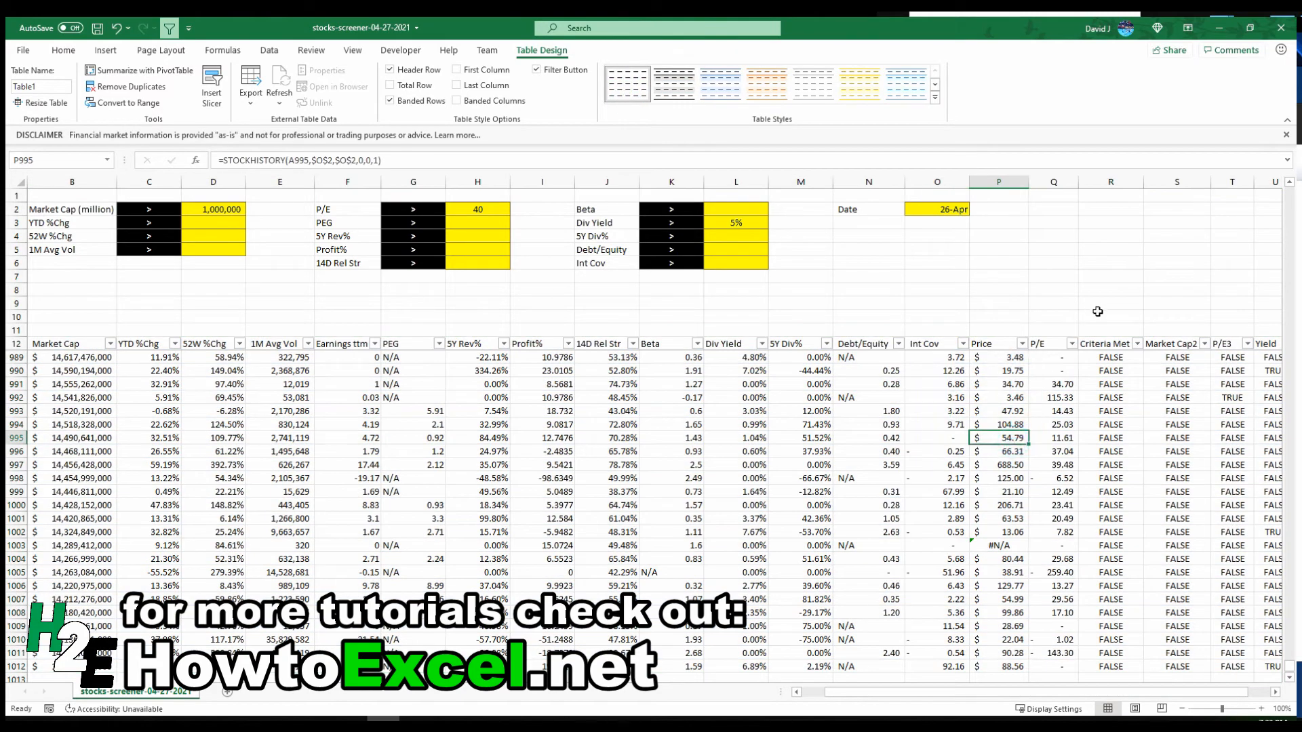
drag(1111, 182, 1174, 198)
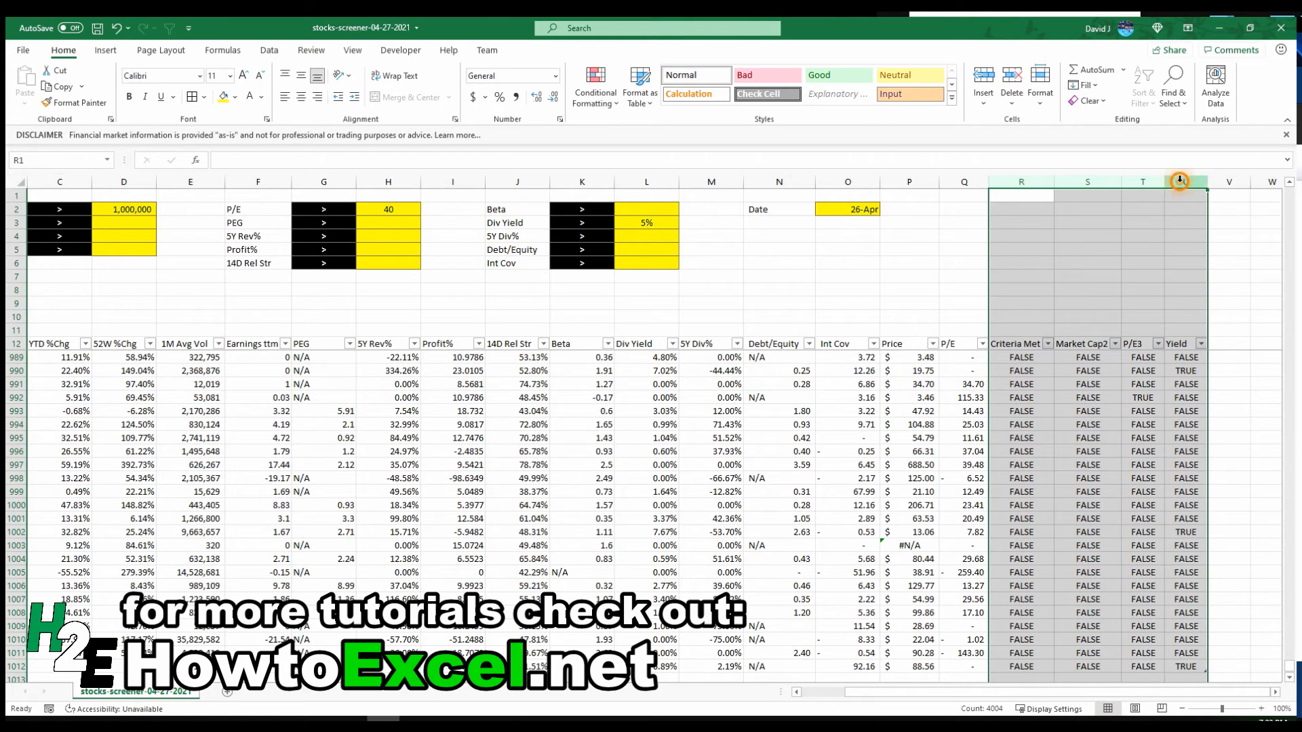
right_click(1179, 182)
key(Escape)
click(741, 398)
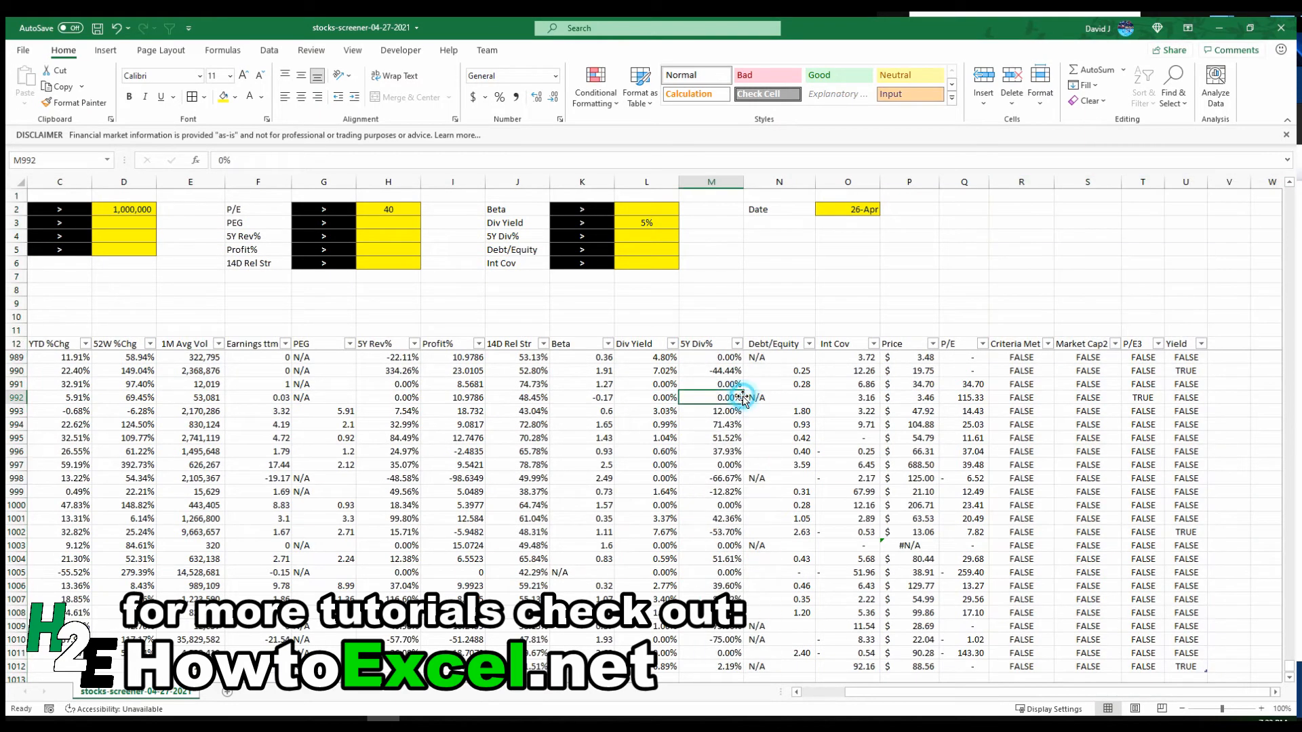
Insert a slicer for the table's Criteria Met field and place it above the Price and P/E columns, beside the date.
click(815, 693)
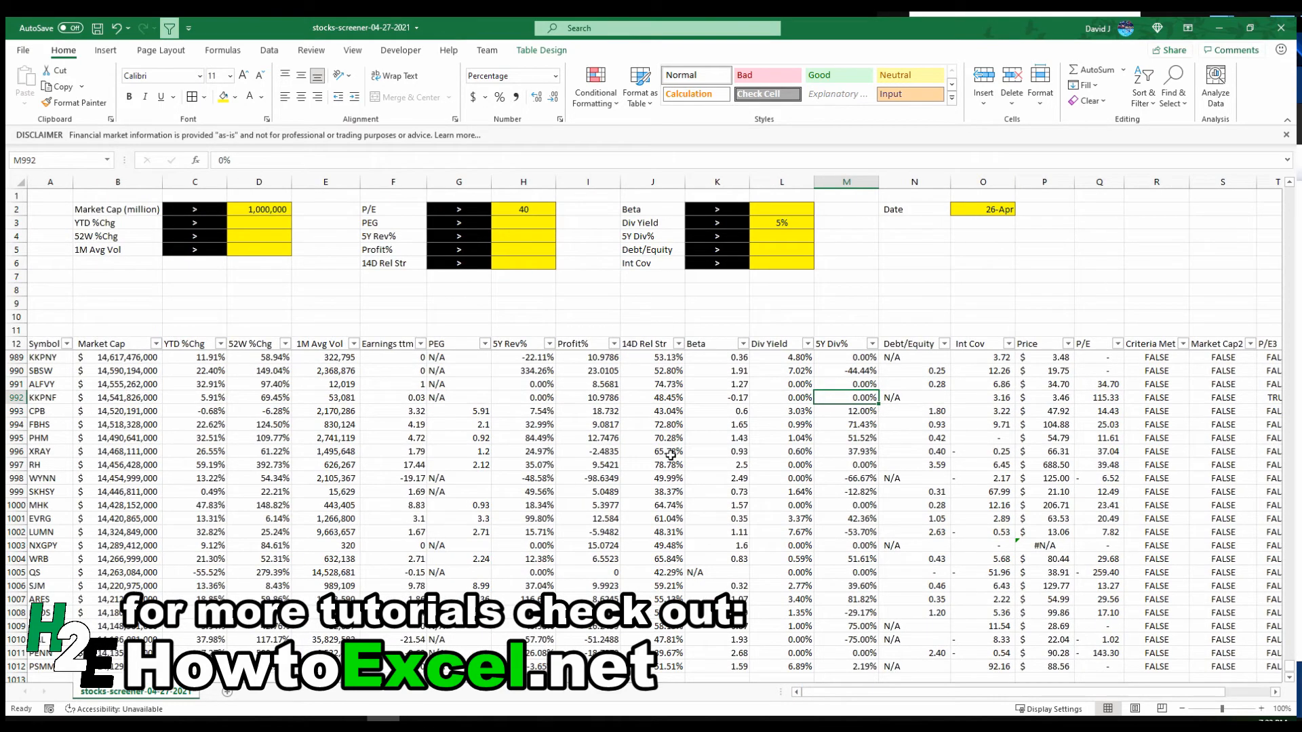
click(443, 415)
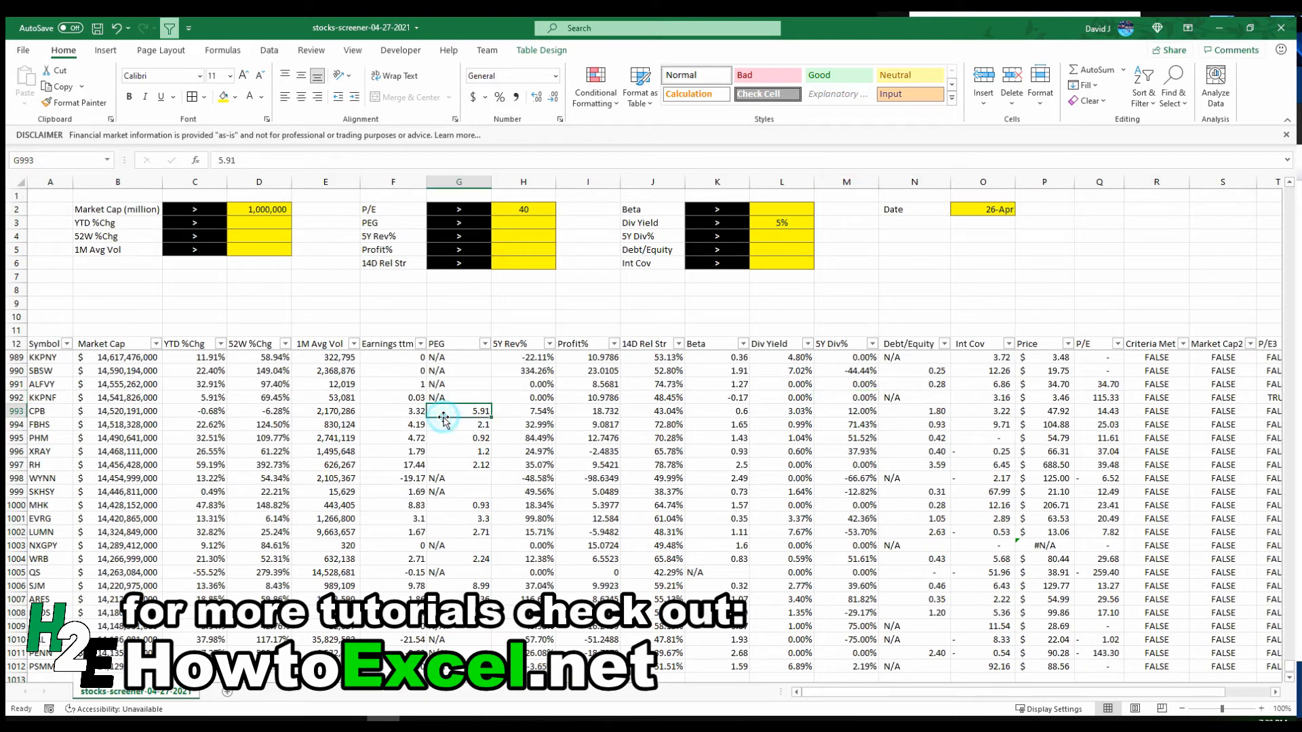
click(541, 51)
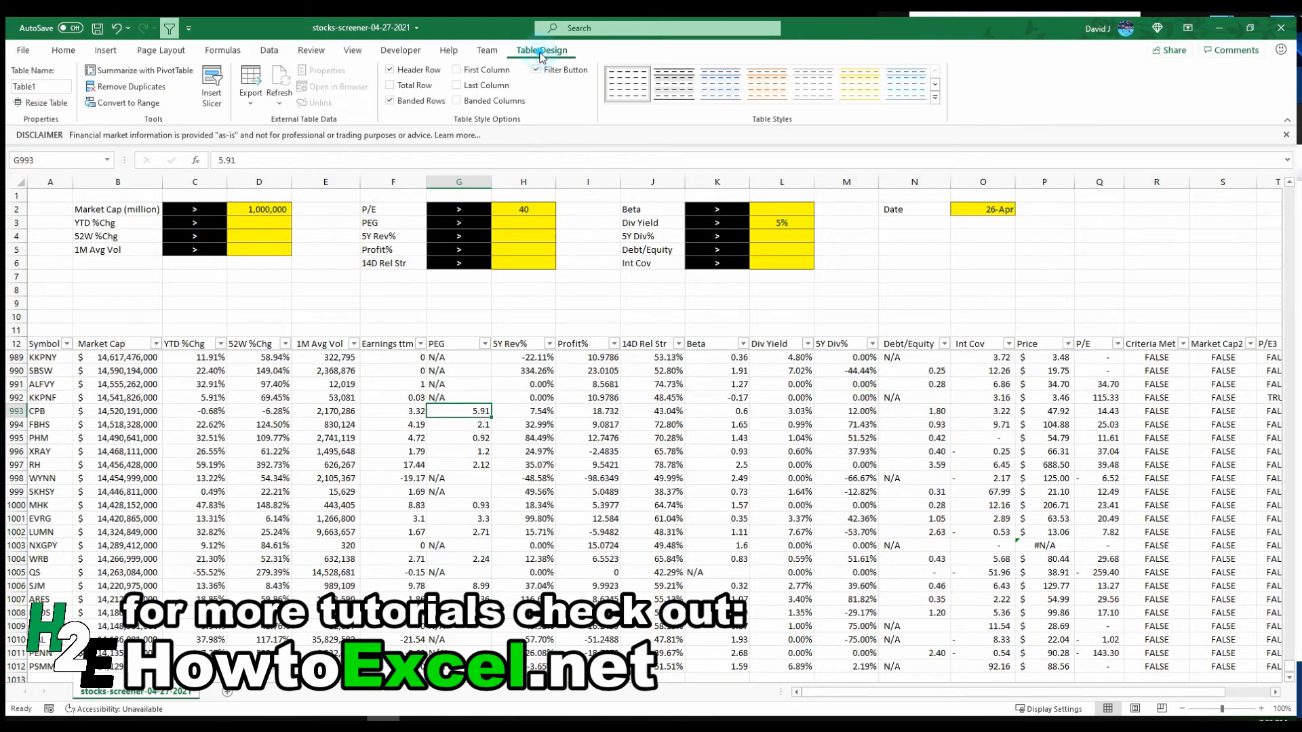
click(212, 98)
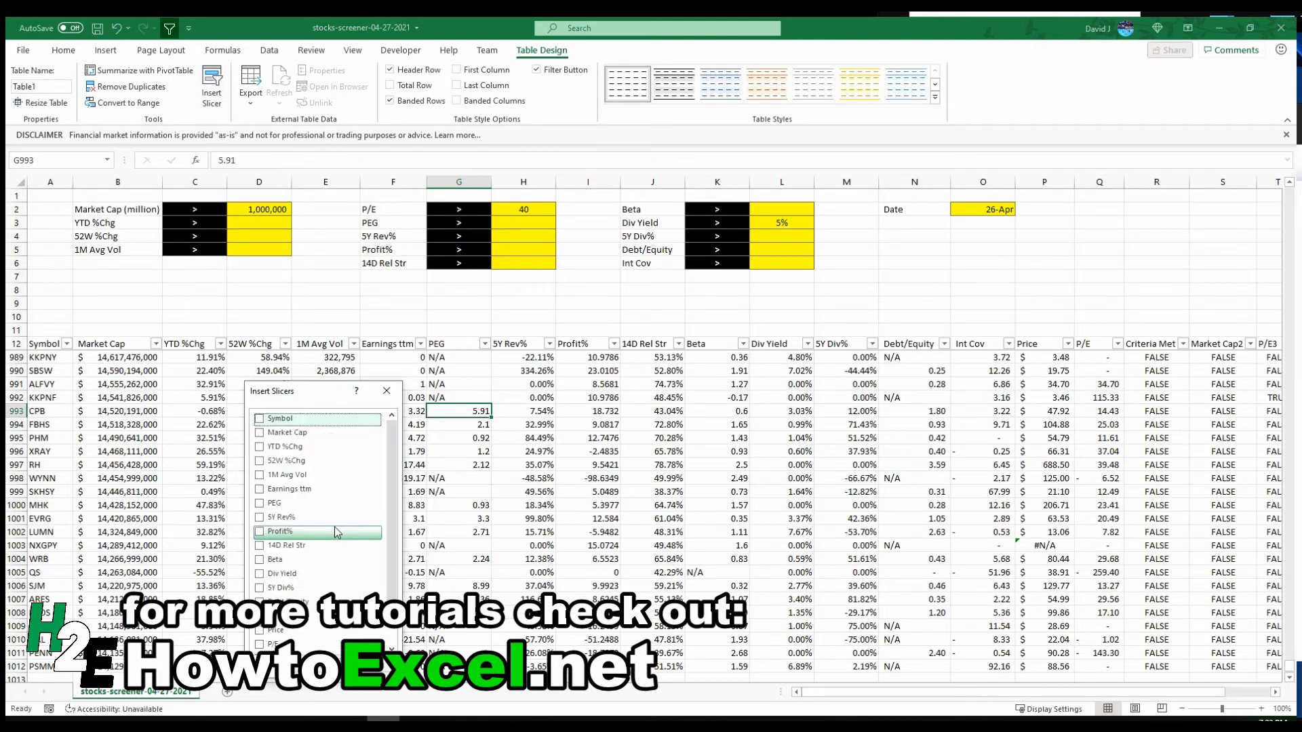
scroll(335, 535, down, 2)
click(259, 599)
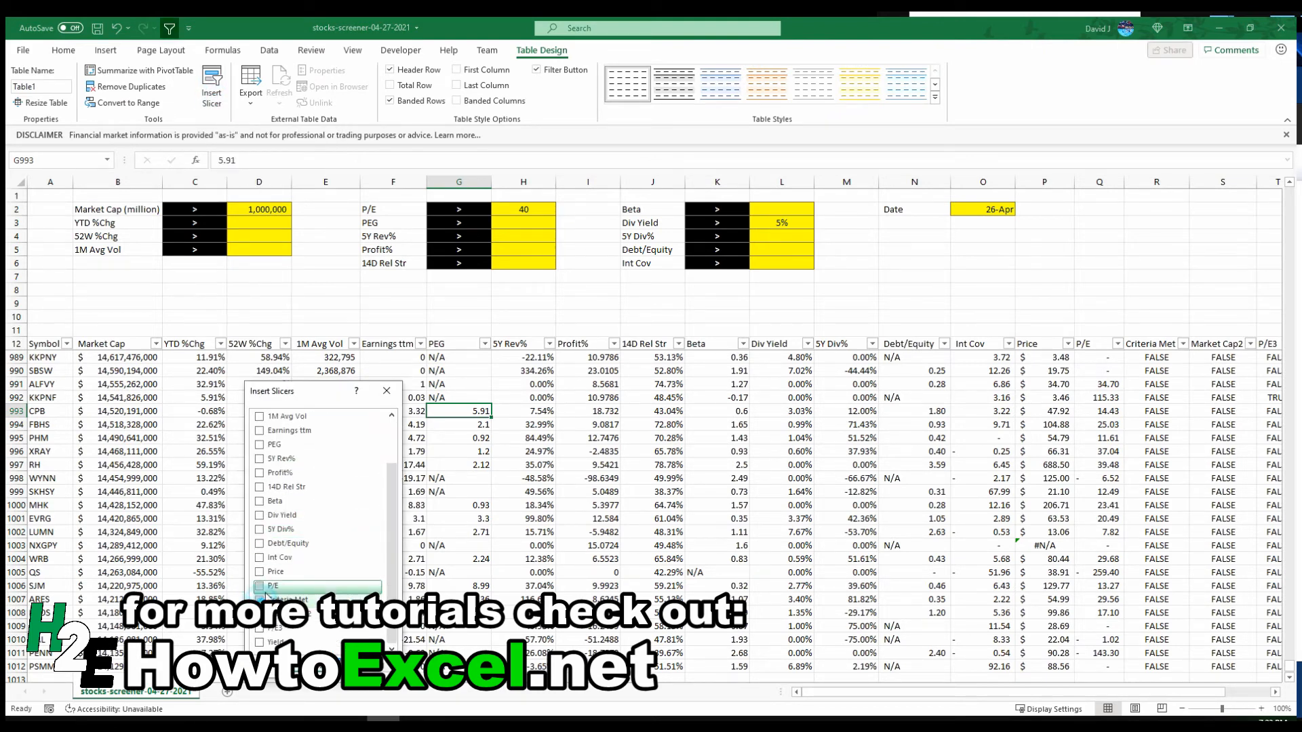
click(320, 669)
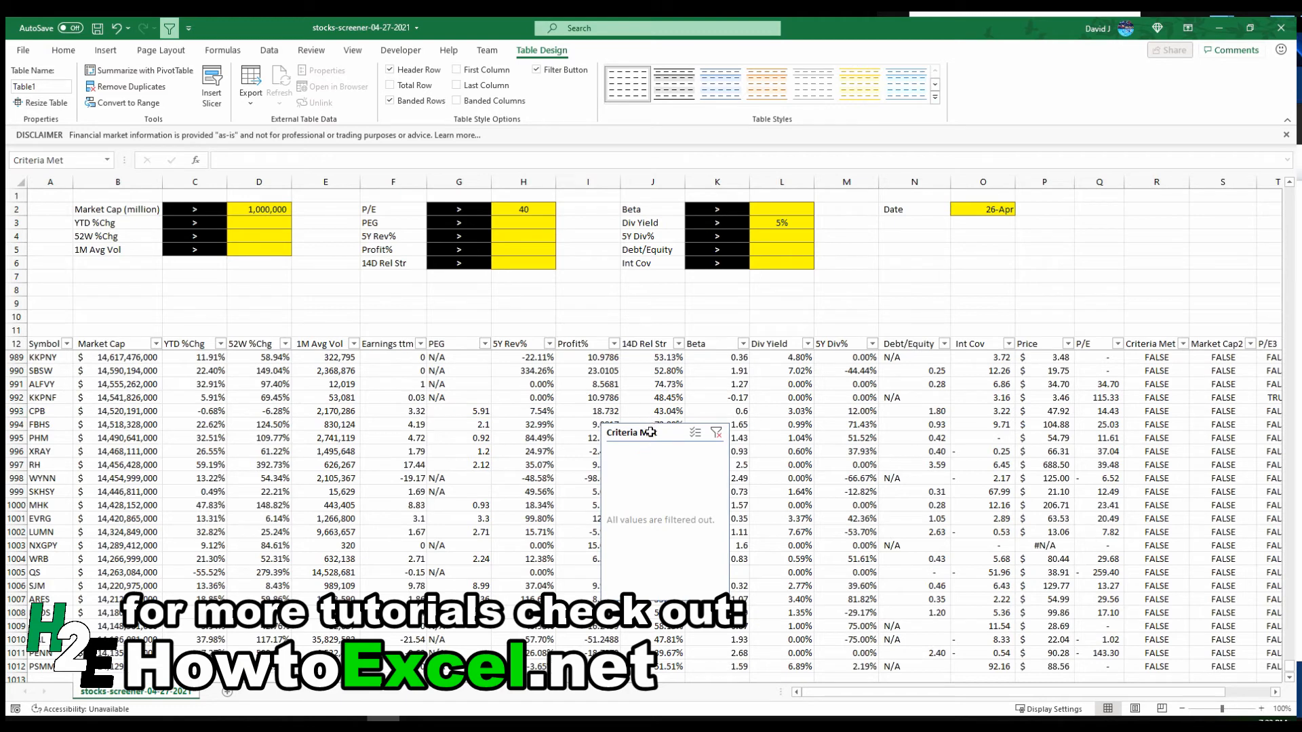
drag(650, 431, 1062, 209)
Set the Div Yield criterion in L3 to 1%.
click(773, 222)
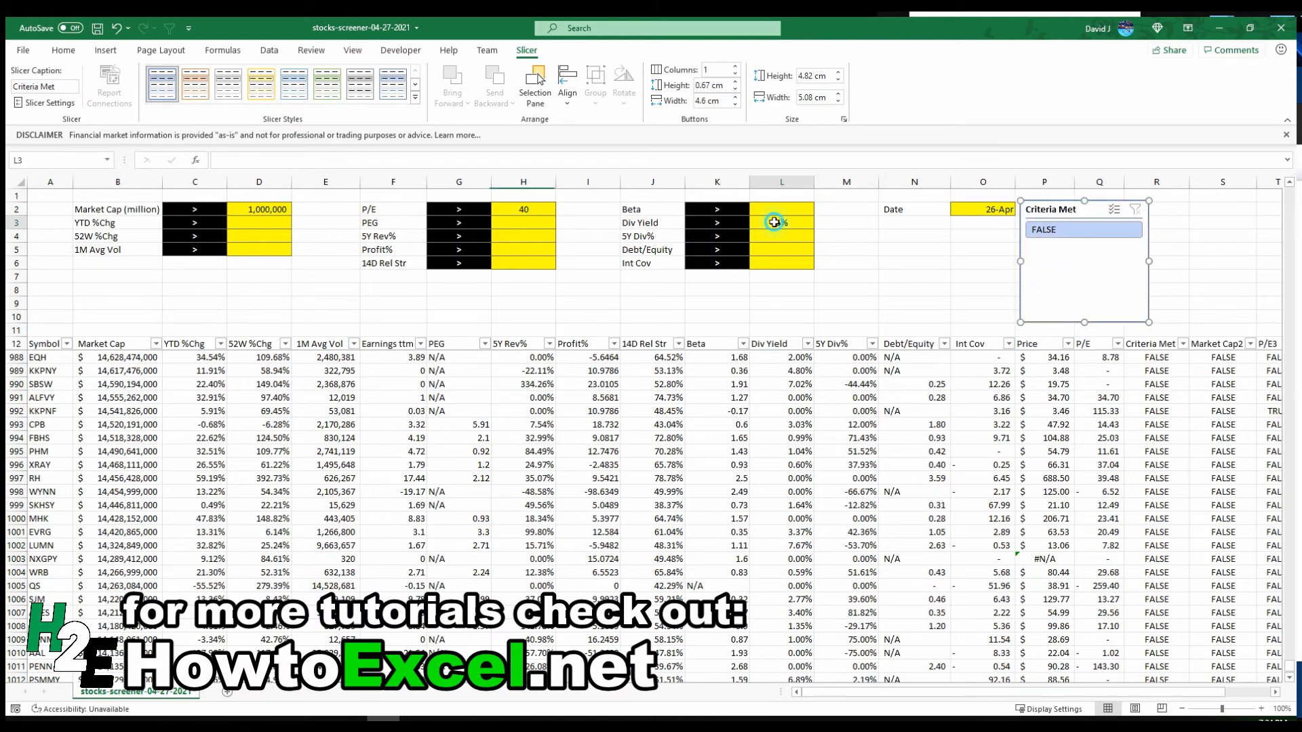
text(1)
key(Return)
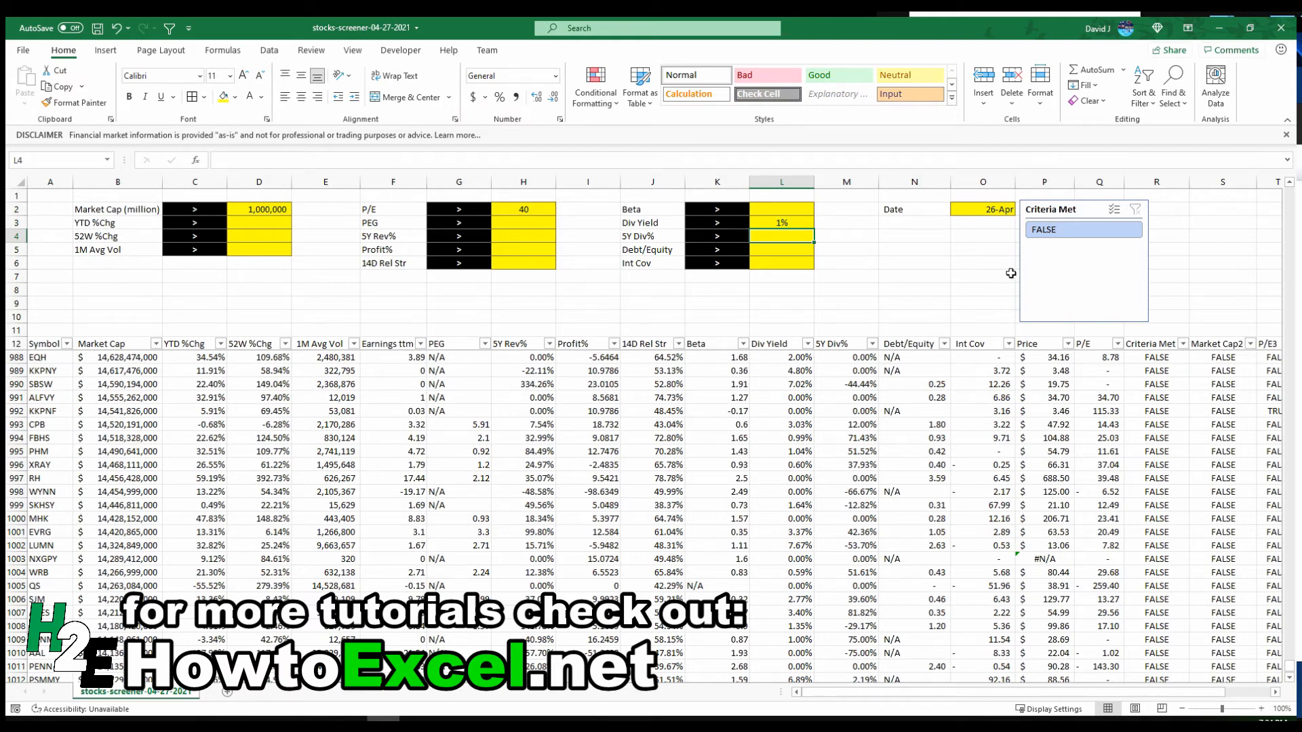
Check the Criteria Met formula and the individual market cap, P/E and yield tests in row 992.
click(1185, 415)
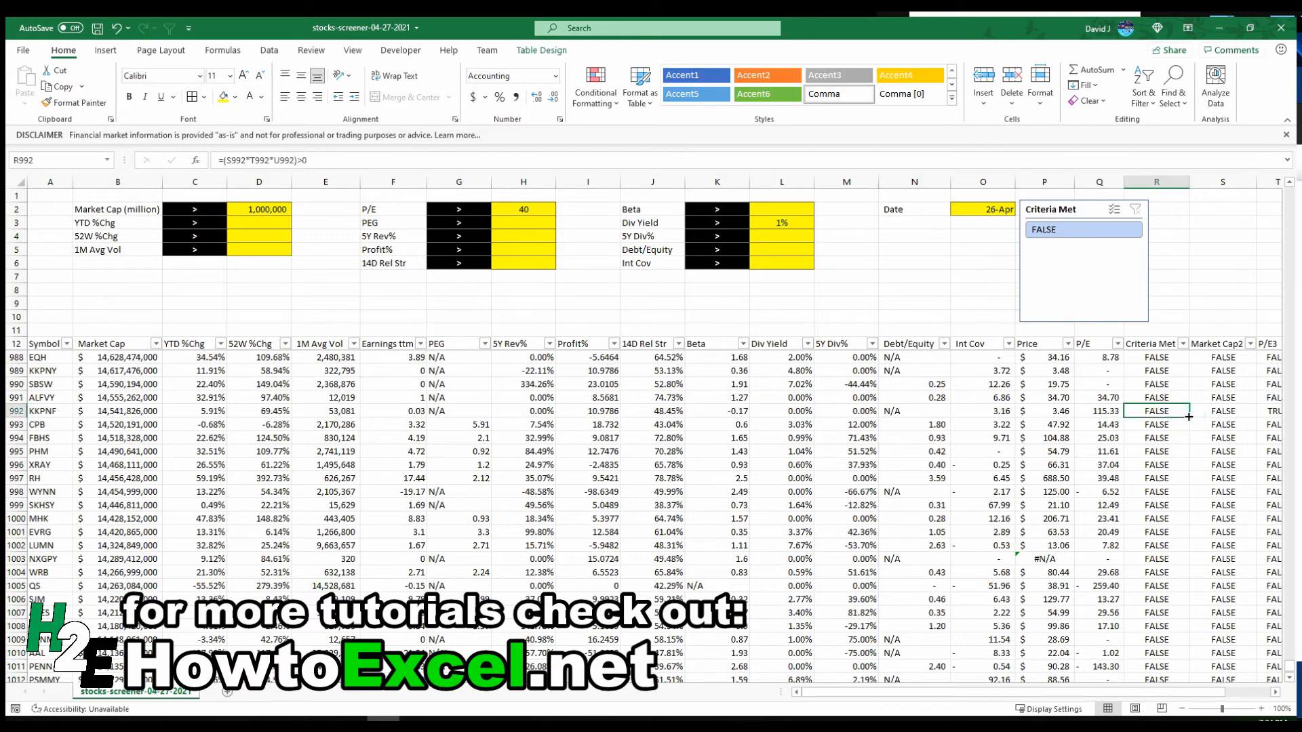
key(Right)
key(Right)
key(Right)
key(Left)
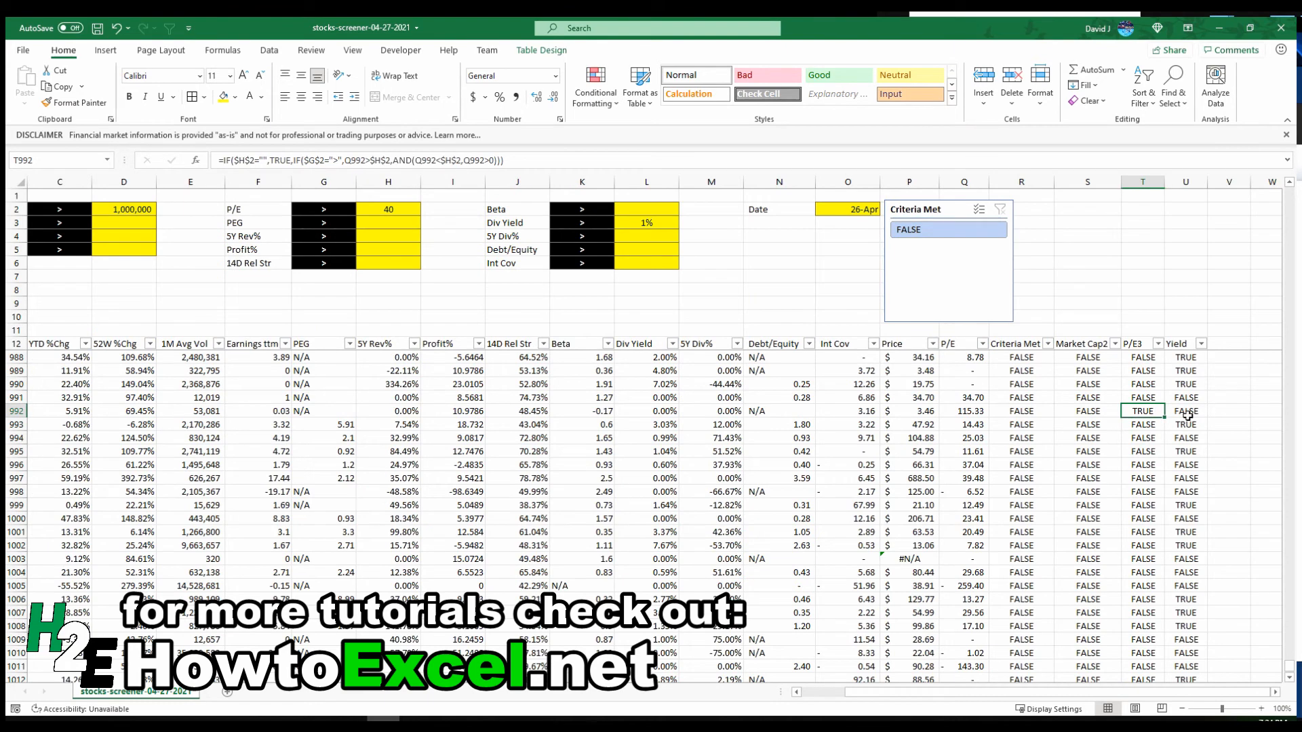
Check the dividend yield in row 992 and clear the Div Yield criterion in L3.
key(Left)
key(Left)
key(Left)
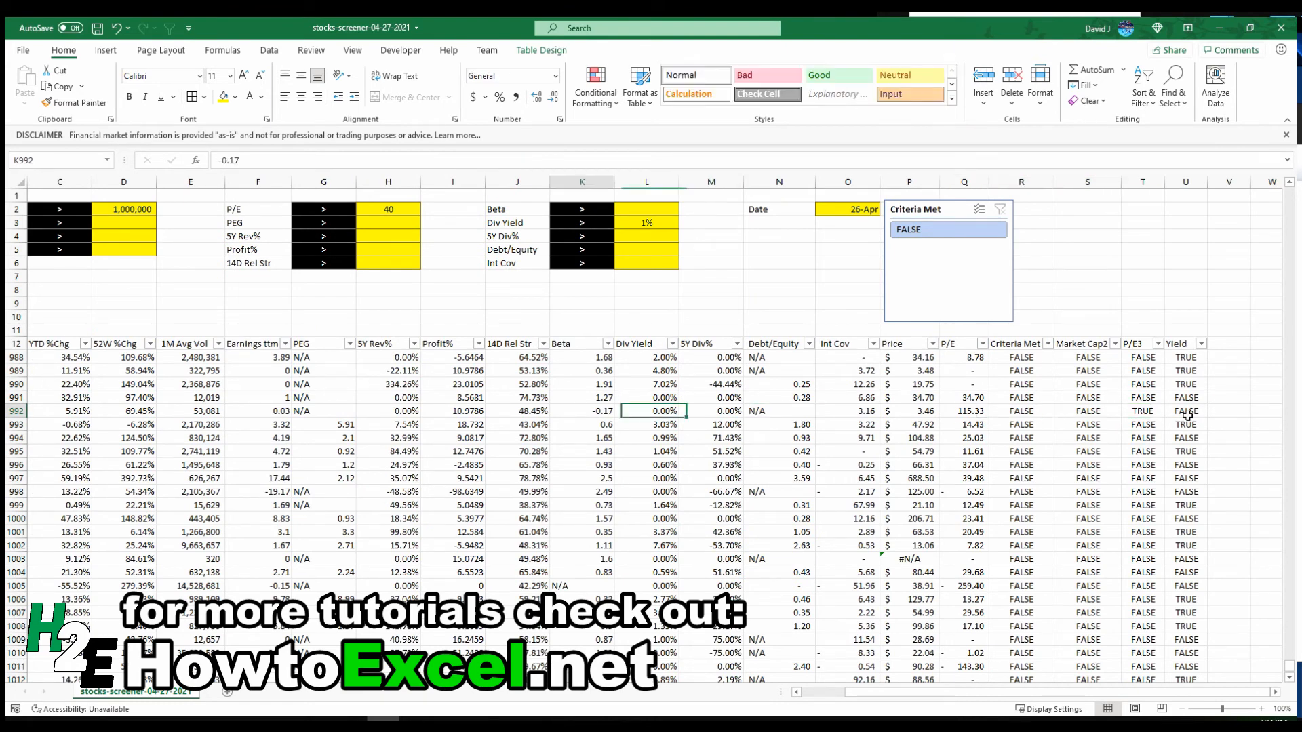
key(Home)
click(796, 221)
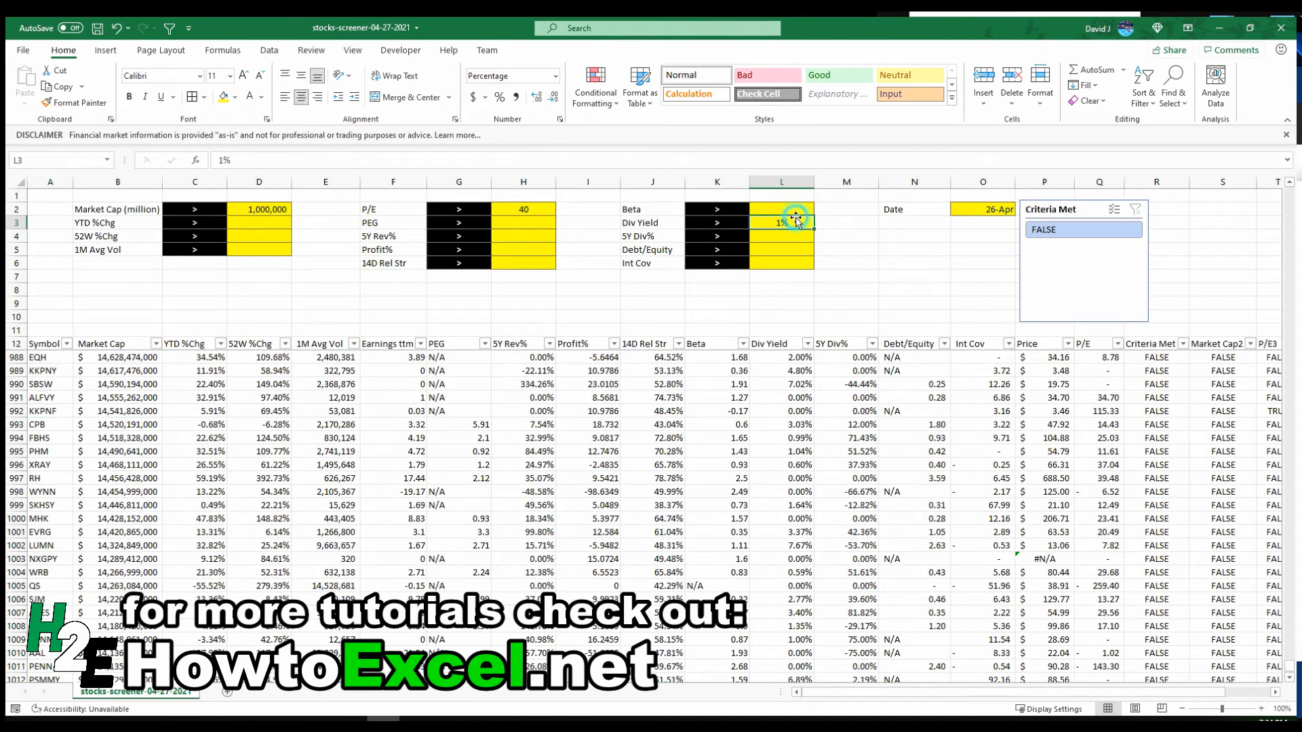
key(Delete)
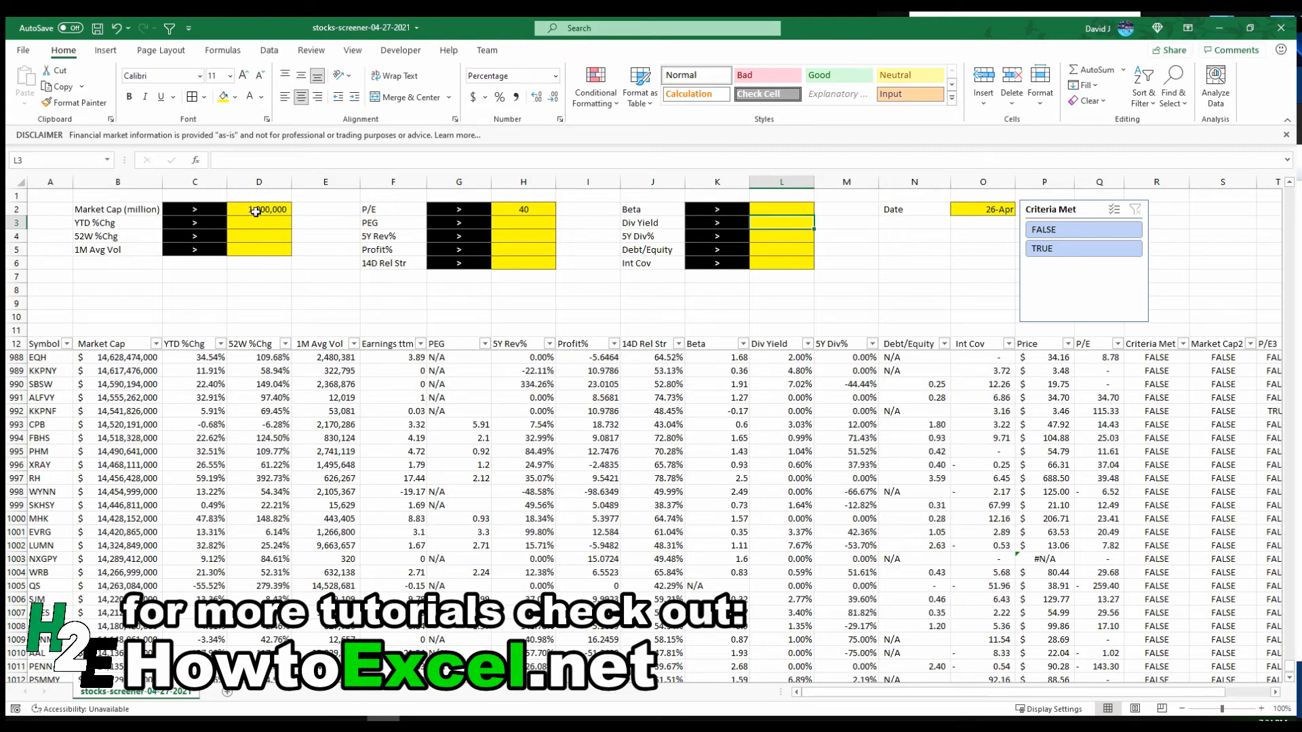
Set the Market Cap (million) criterion in D2 to 1,000.
click(281, 208)
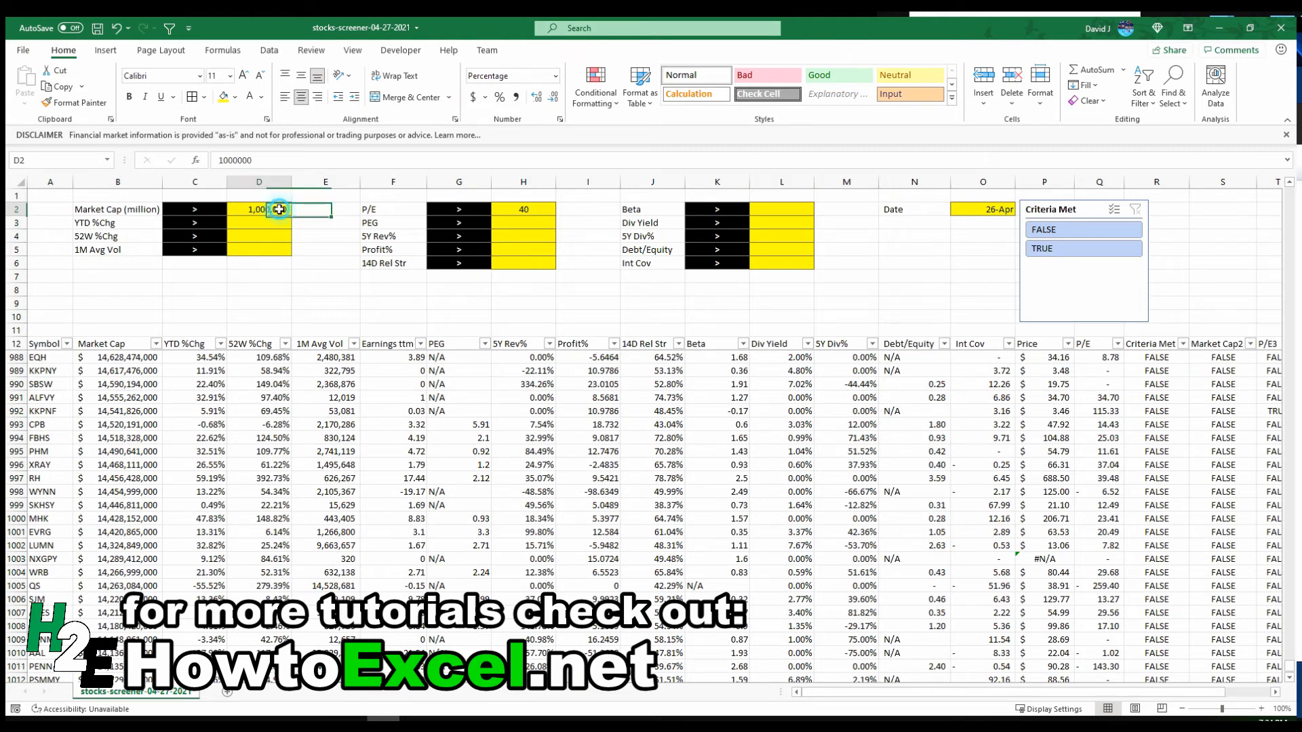
click(272, 160)
key(BackSpace)
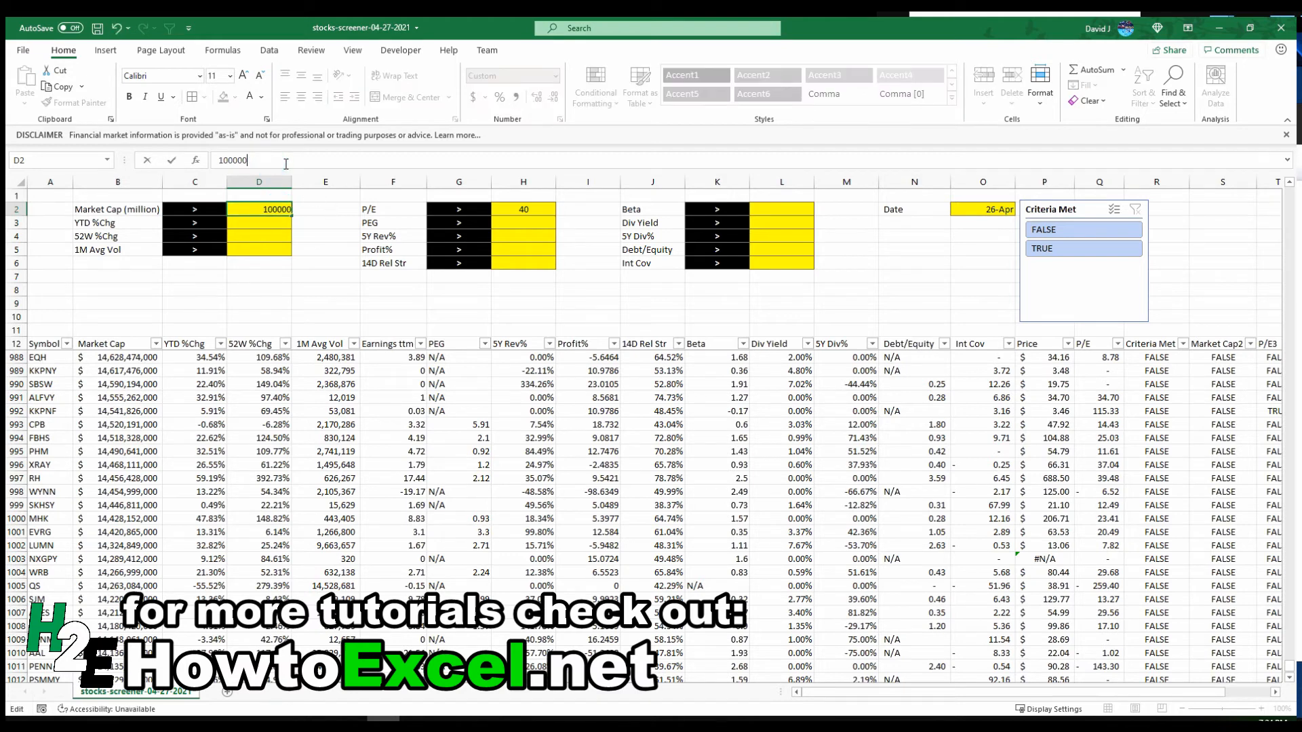
key(BackSpace)
key(Return)
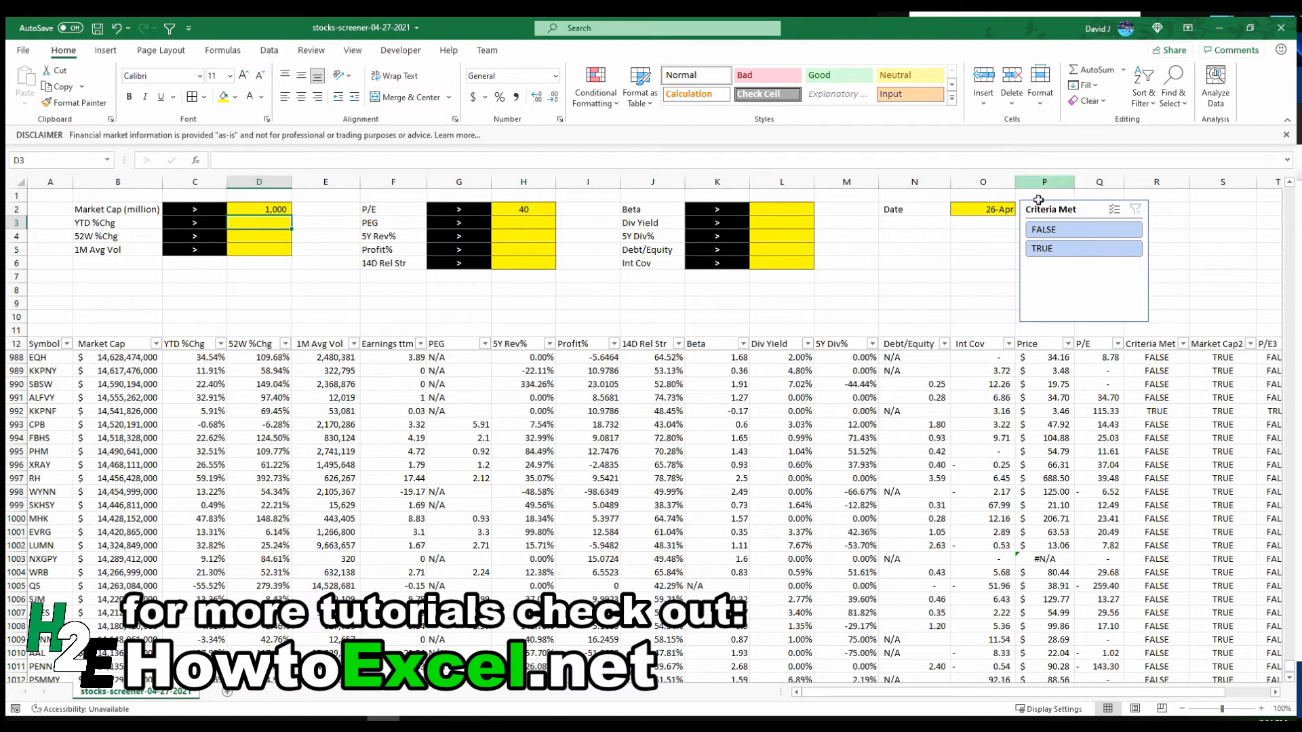
Nudge the Criteria Met slicer slightly away from the date cell and hide the worksheet gridlines.
drag(1041, 206, 1044, 207)
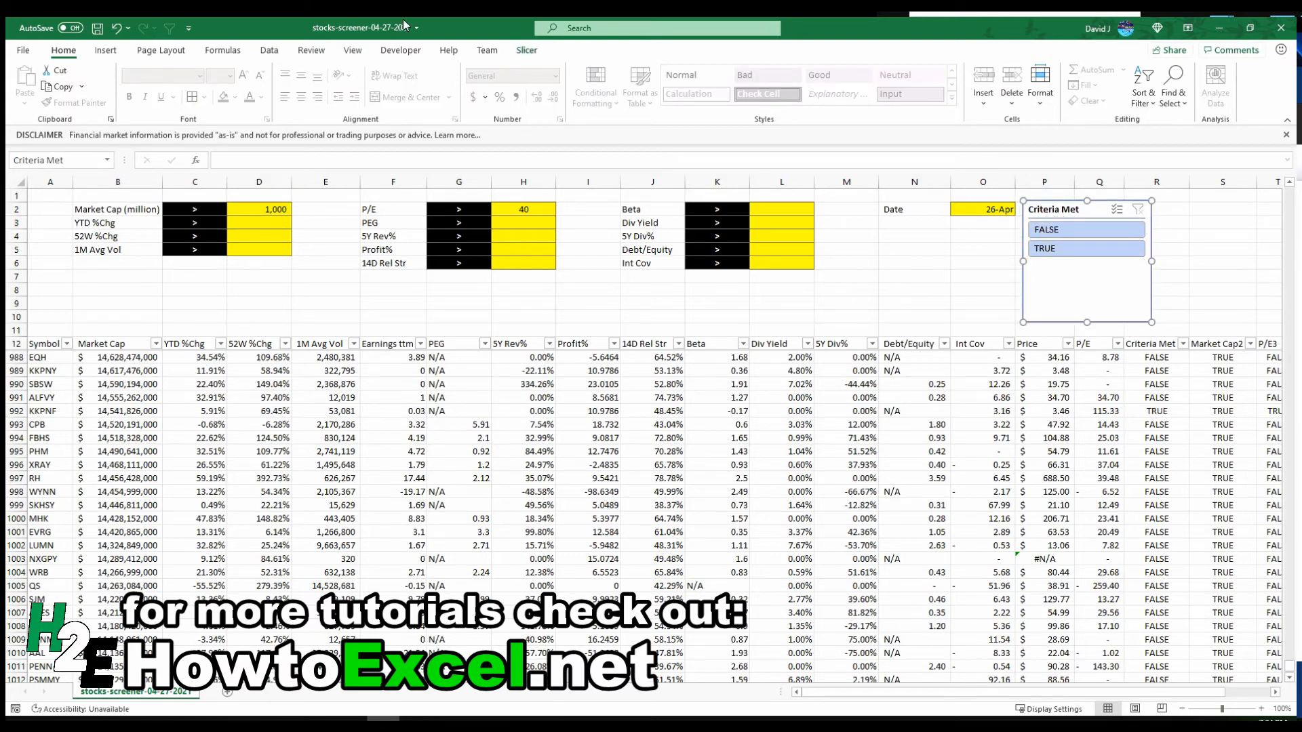
click(352, 50)
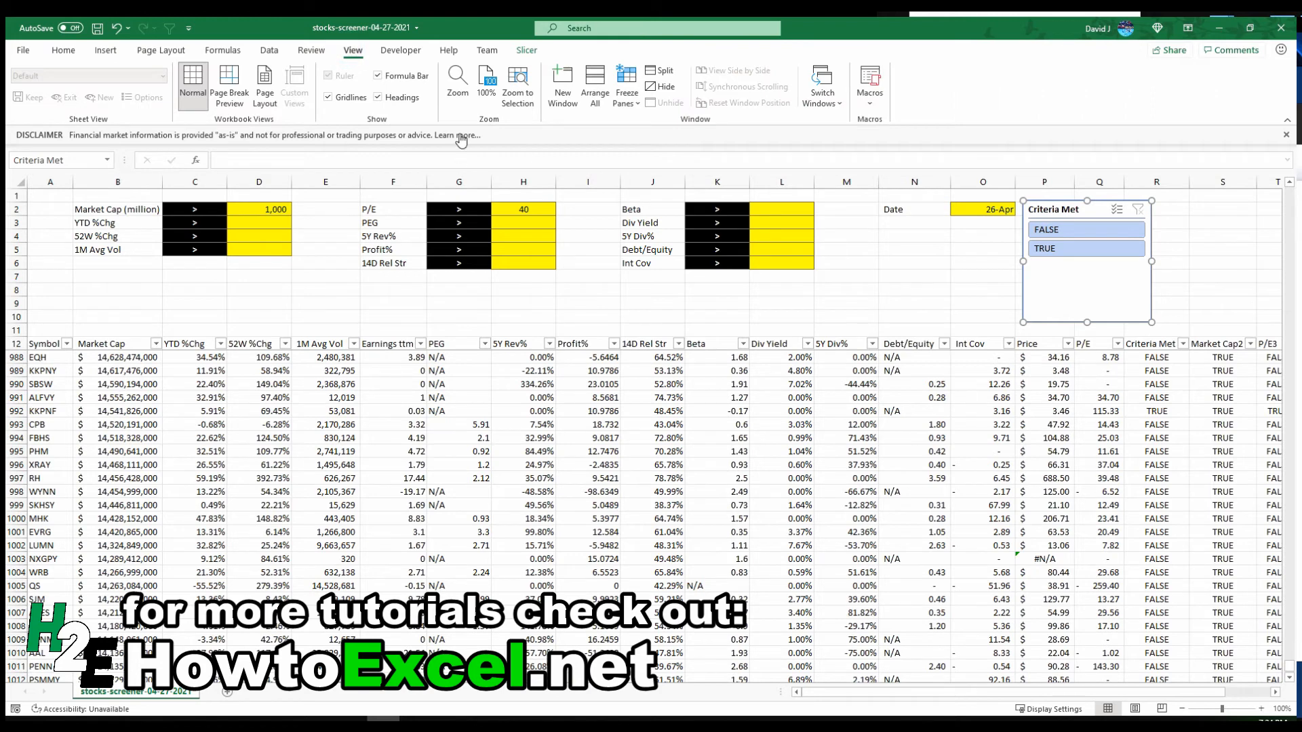
click(328, 97)
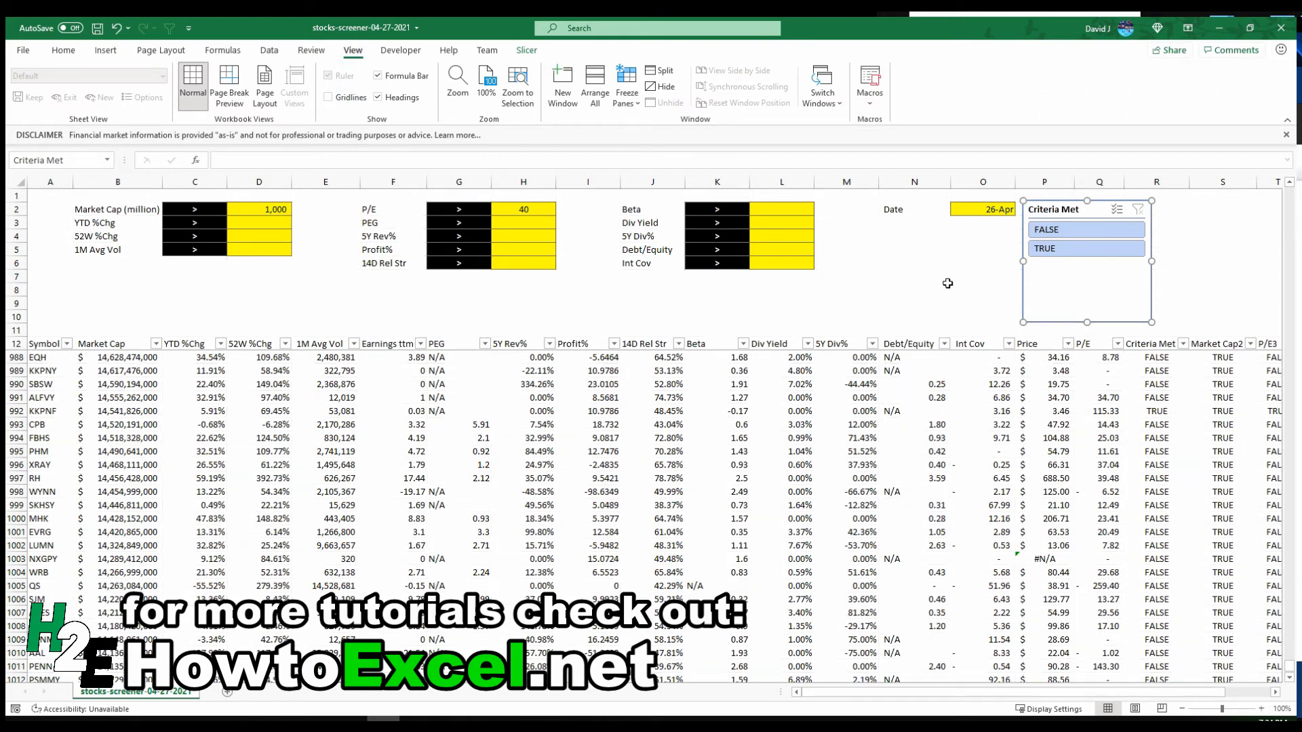
click(912, 415)
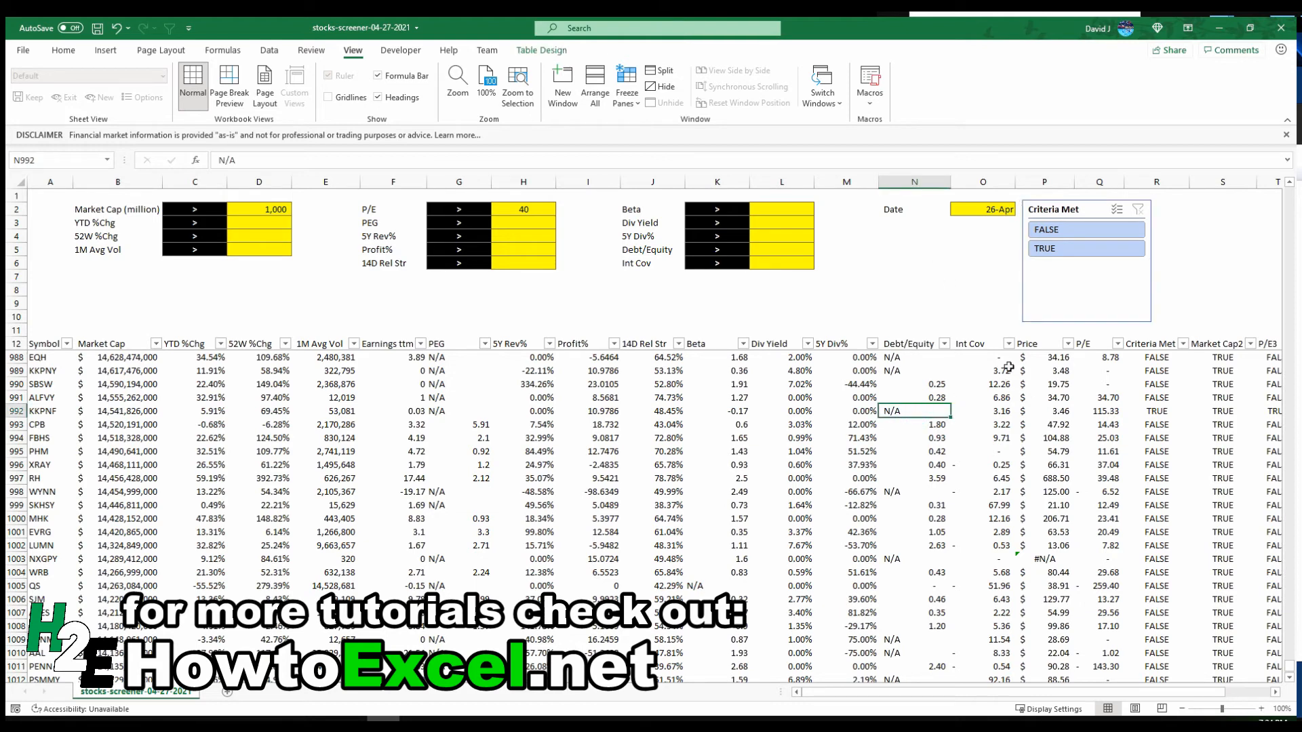
Filter the table to TRUE with the Criteria Met slicer and go to the first filtered row.
click(1058, 254)
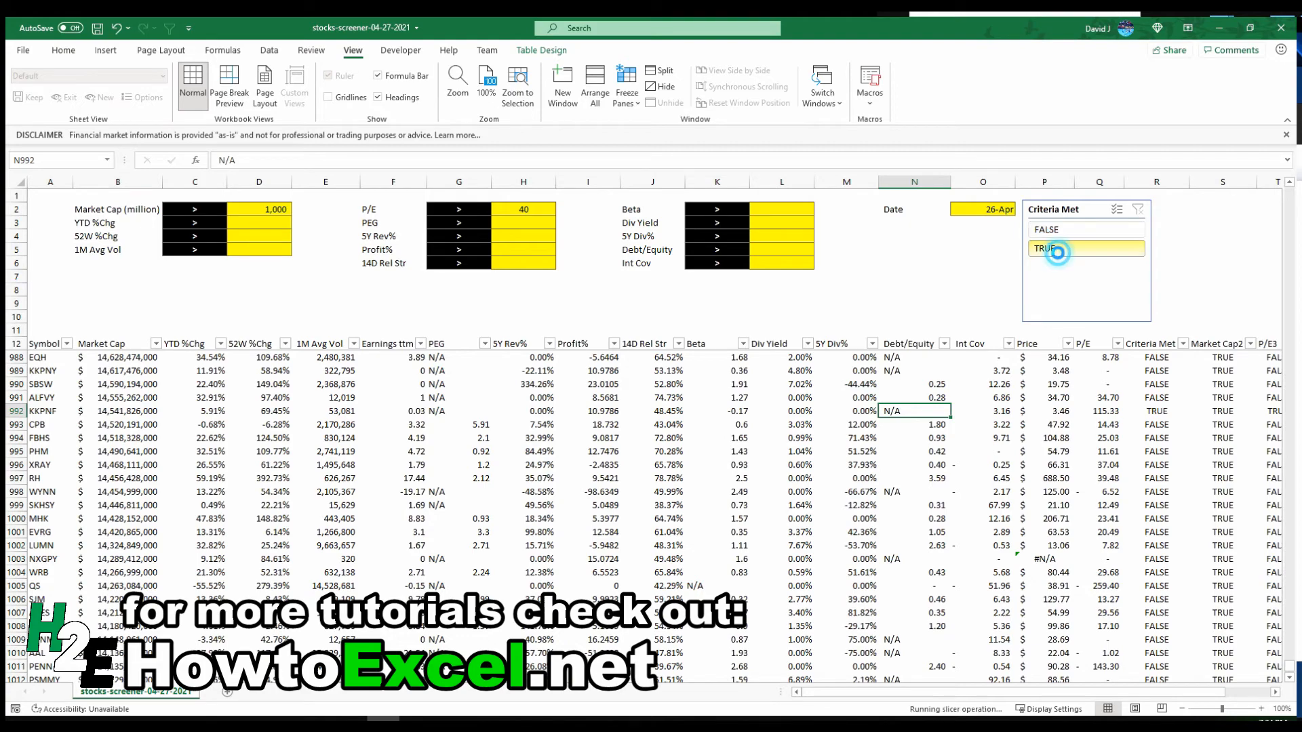
scroll(906, 339, up, 15)
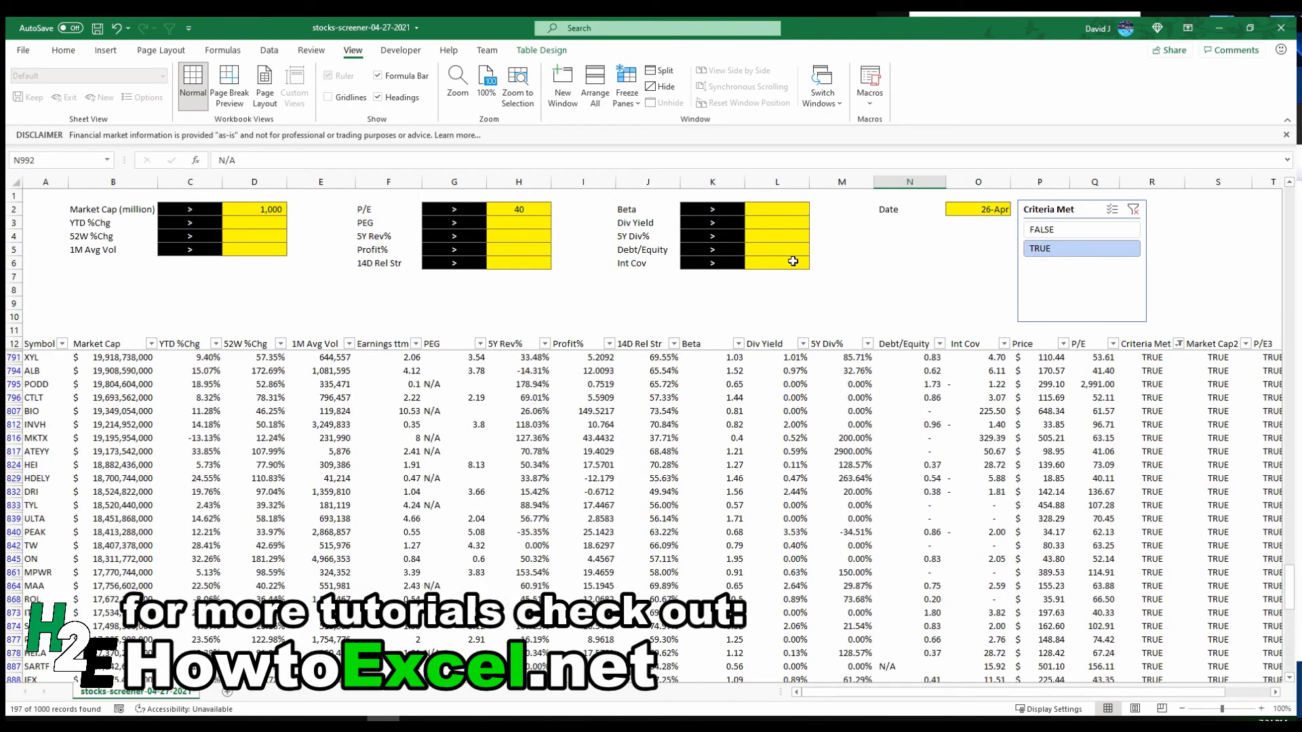
click(821, 345)
key(ctrl+Down)
key(ctrl+Up)
key(Down)
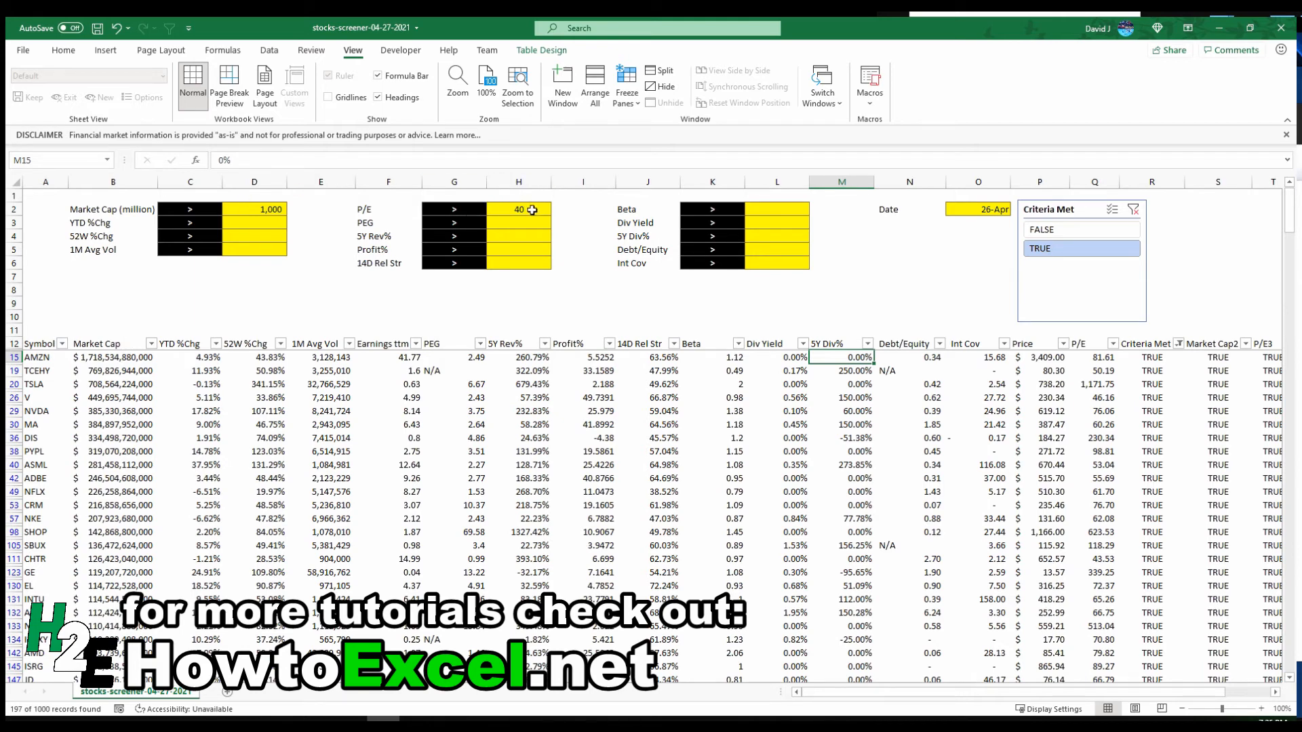
Examine the P/E values of the filtered stocks against the P/E criterion.
click(1095, 409)
key(Down)
key(Down)
key(Down)
key(Down)
key(Down)
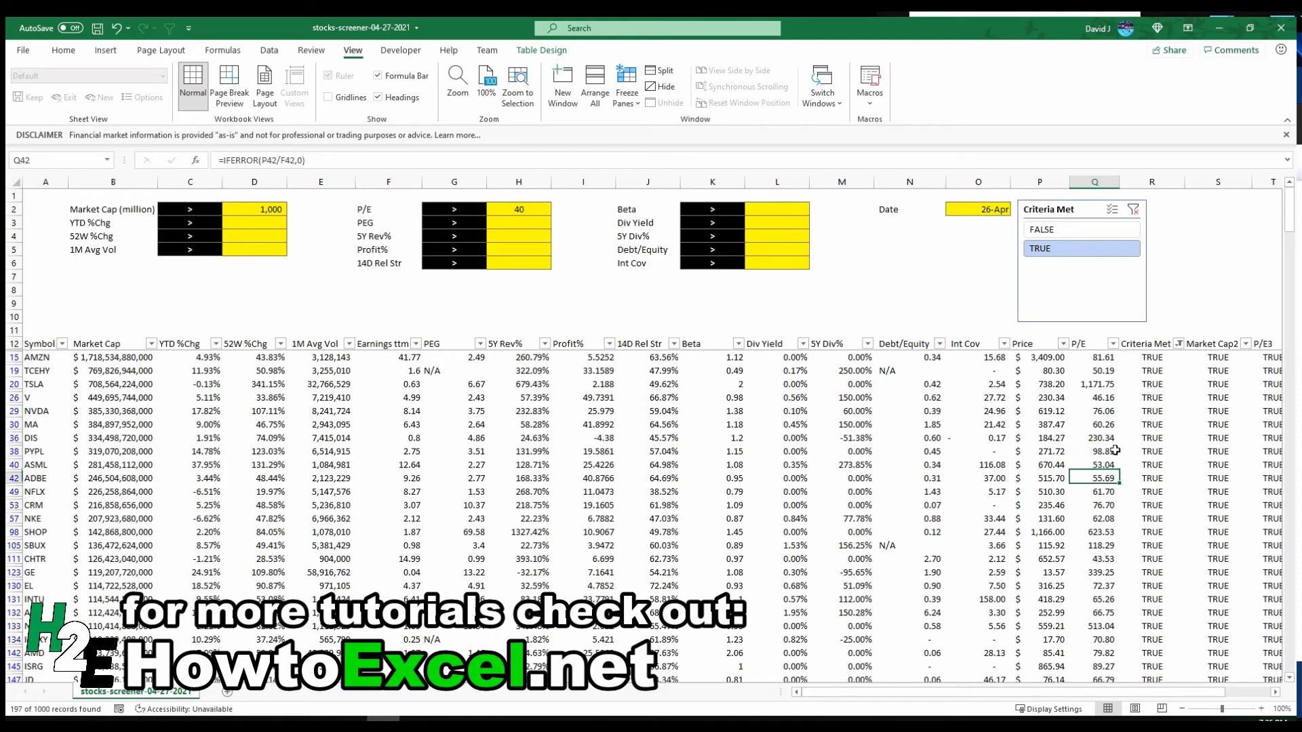
key(Down)
key(Down)
key(Down)
key(Down)
key(Down)
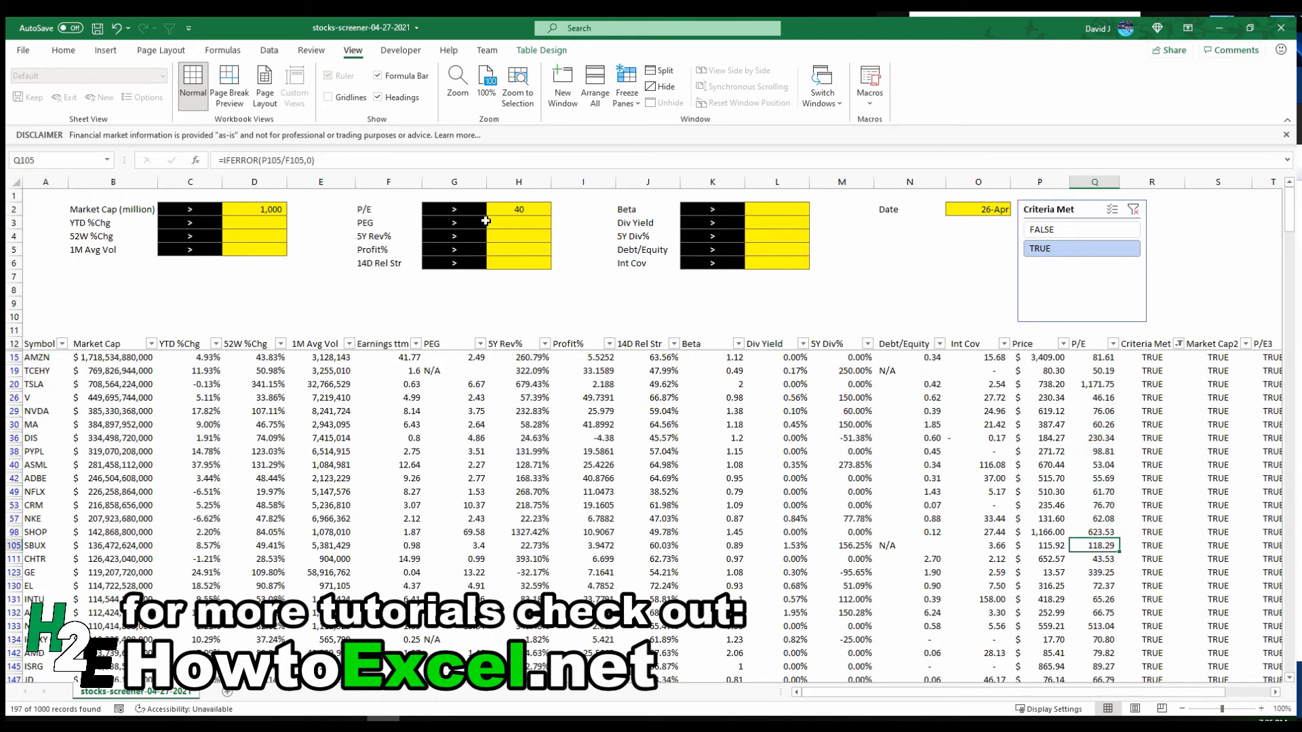
Set the Market Cap (million) criterion in D2 to 10,000.
click(516, 210)
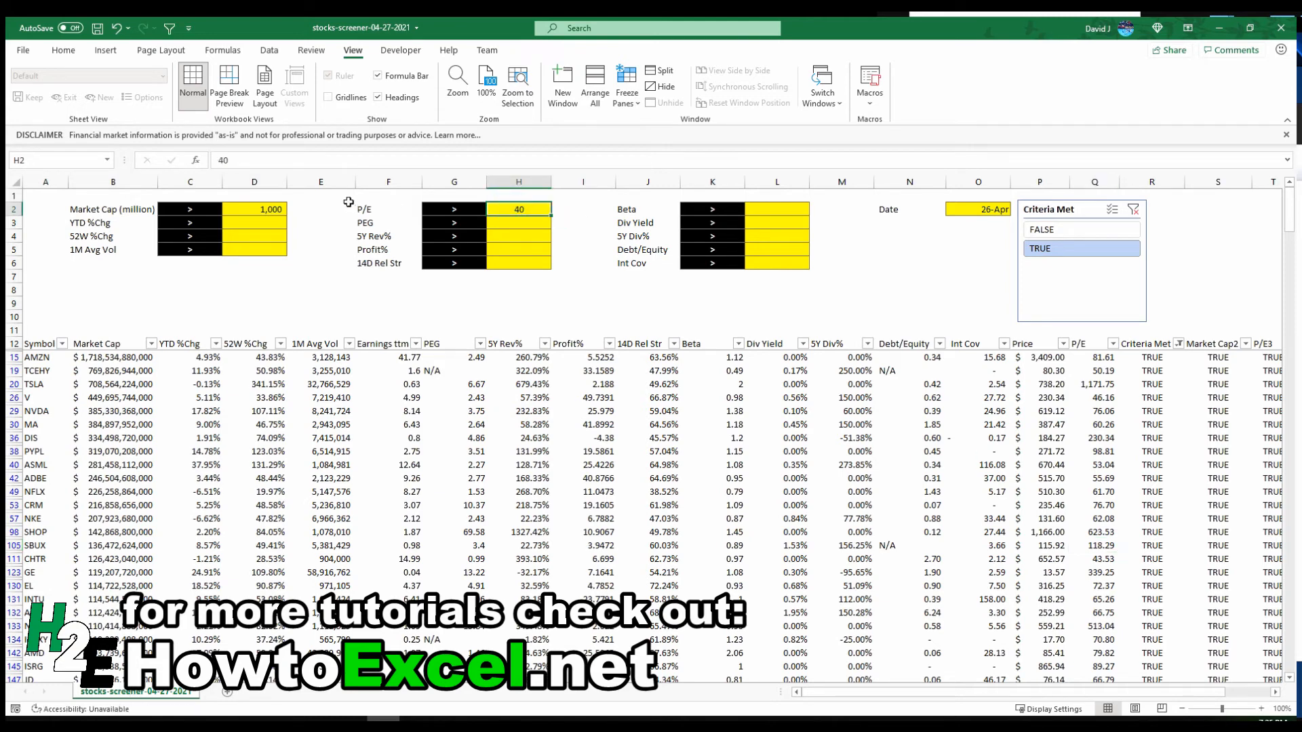
click(253, 211)
click(279, 159)
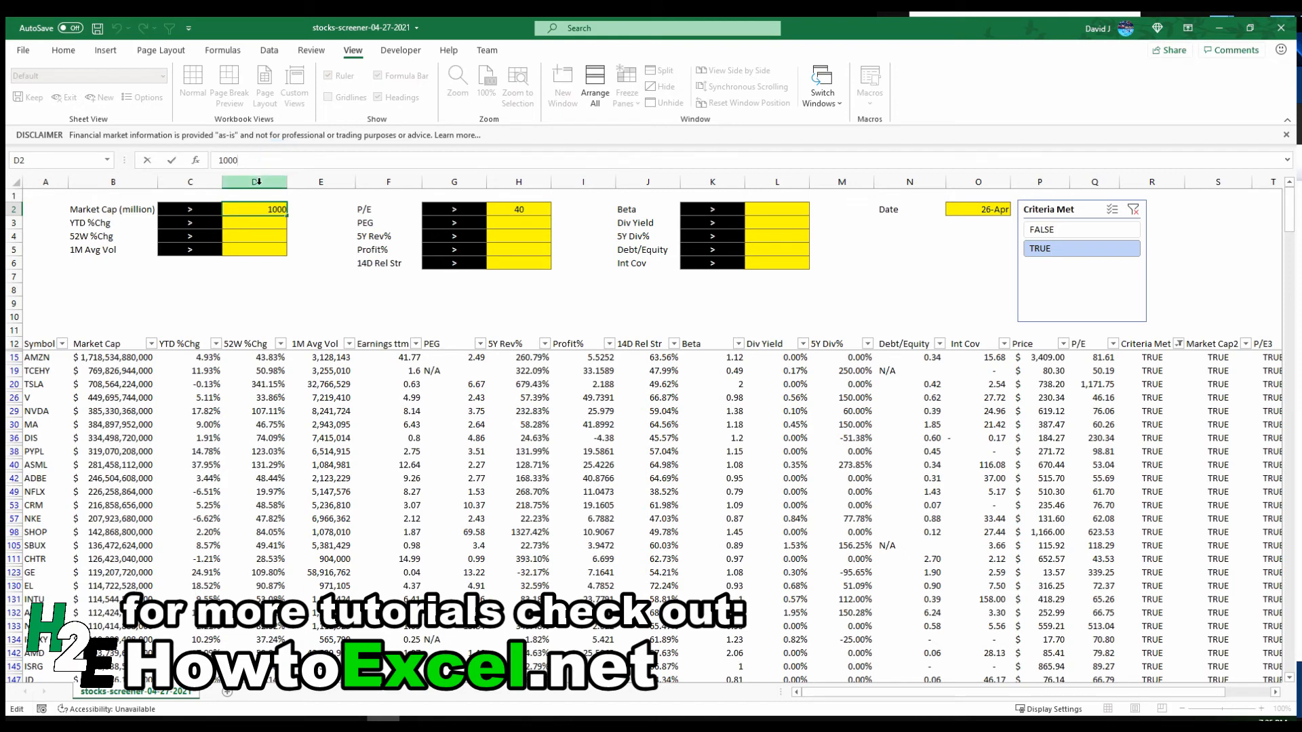
text(0)
key(Return)
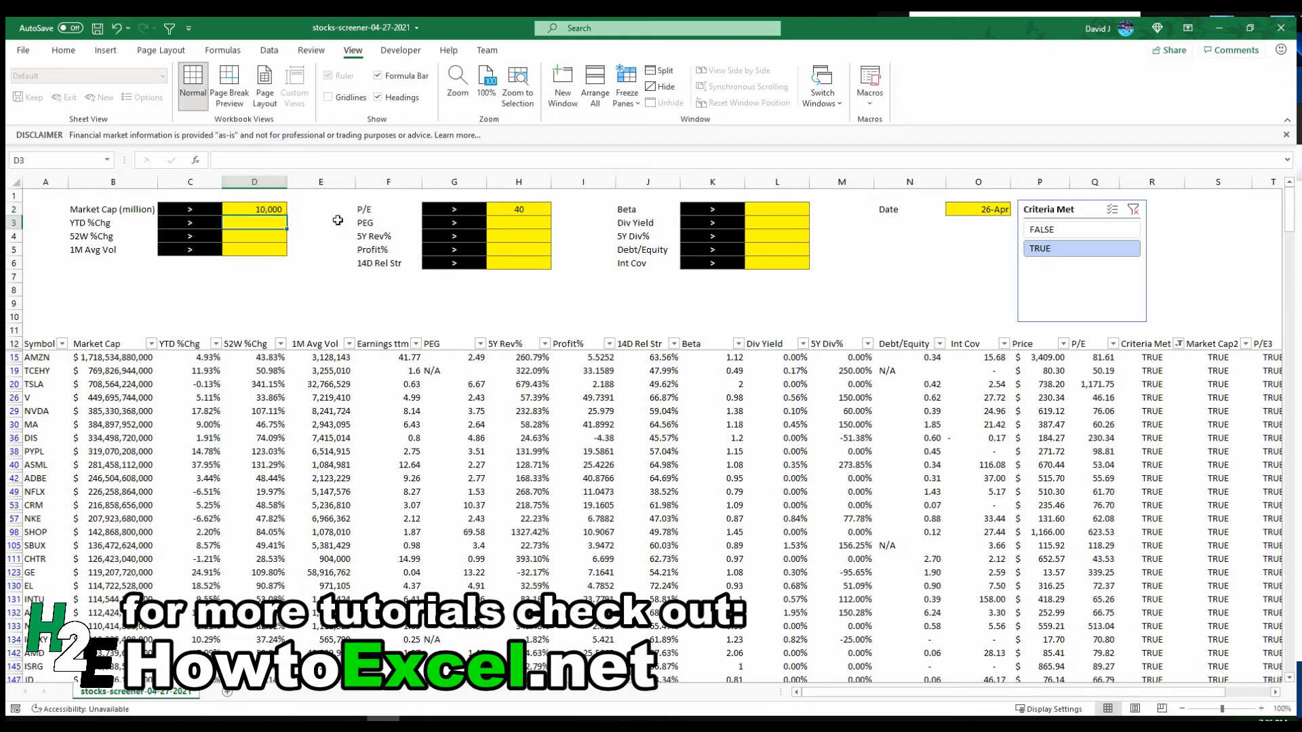
Set the P/E criterion in H2 to 50, reapply the slicer's TRUE filter and review the filtered stocks.
click(540, 209)
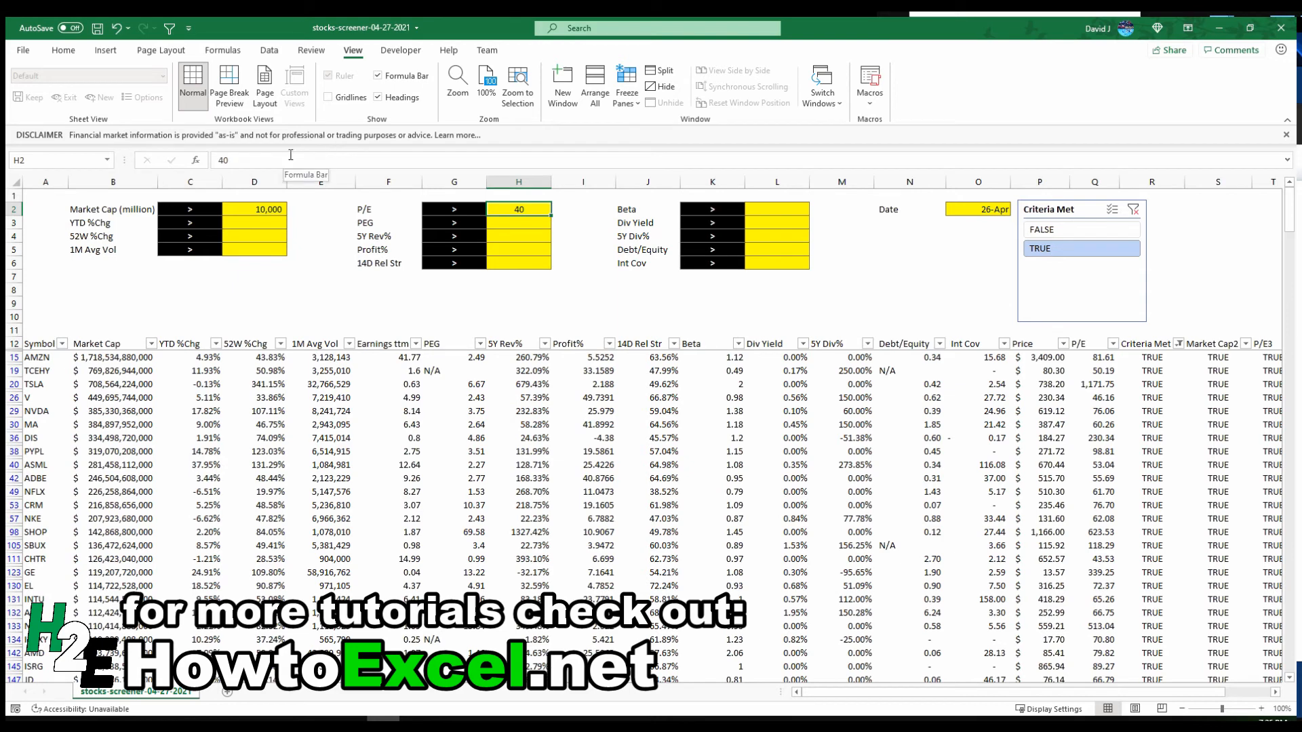
drag(288, 160, 213, 162)
text(50)
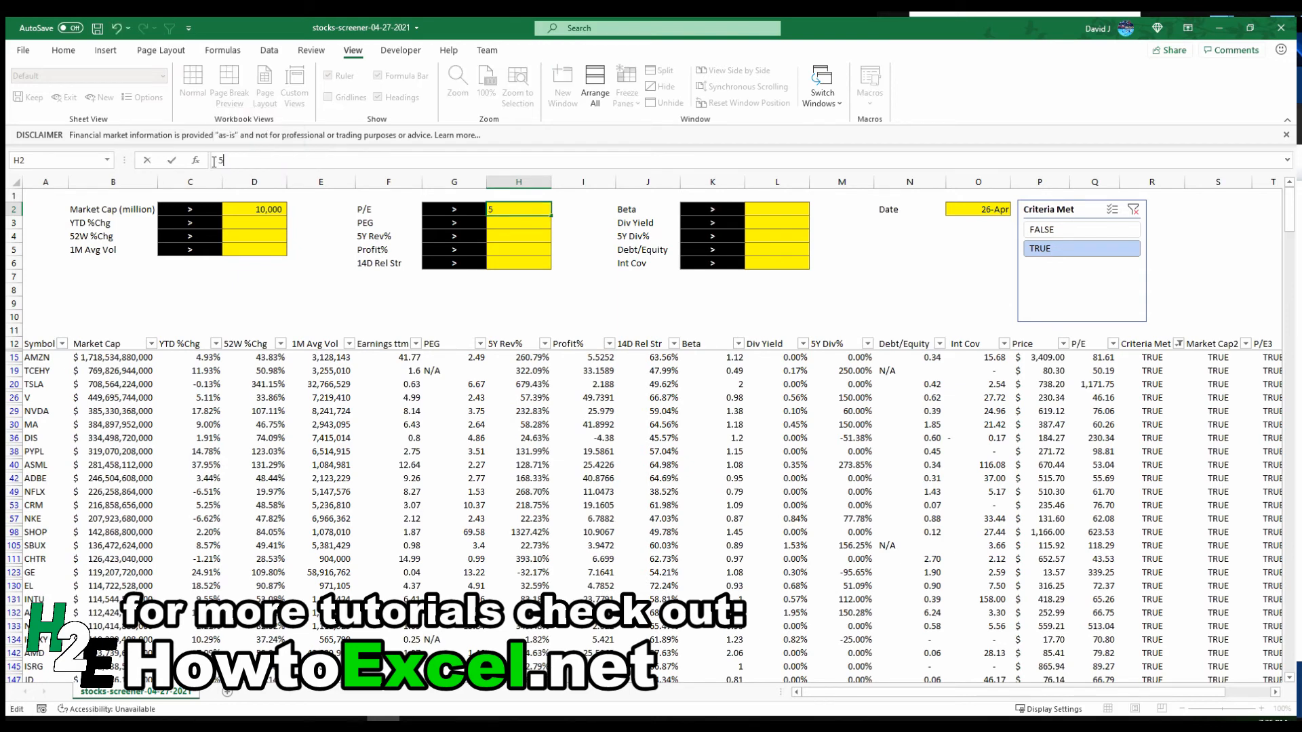
key(Return)
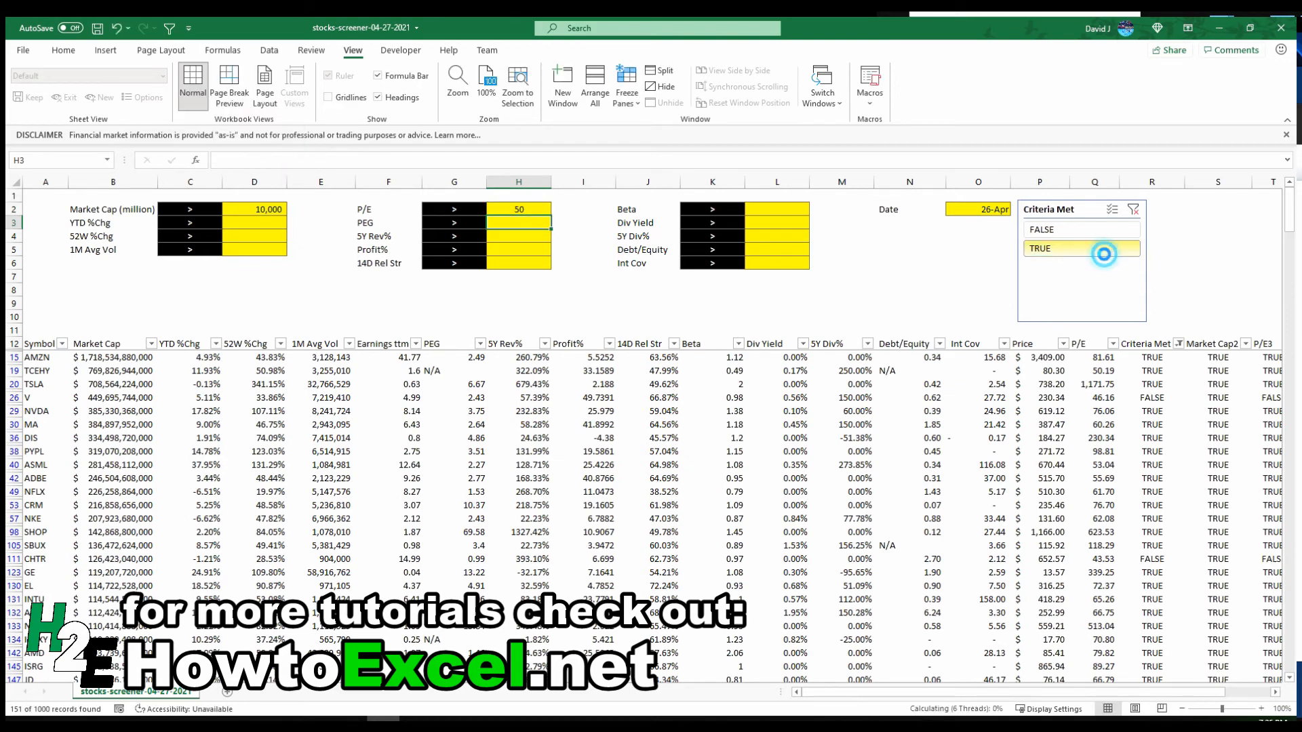
click(1104, 254)
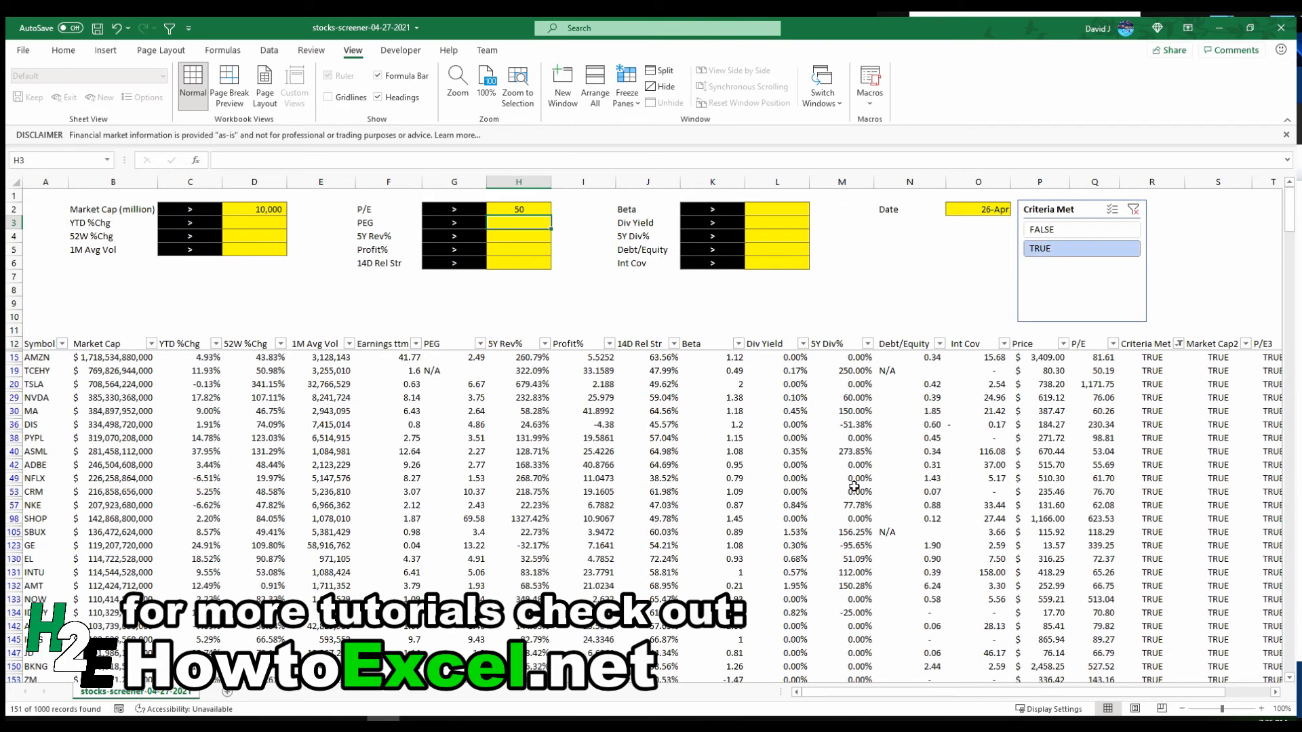
click(1097, 384)
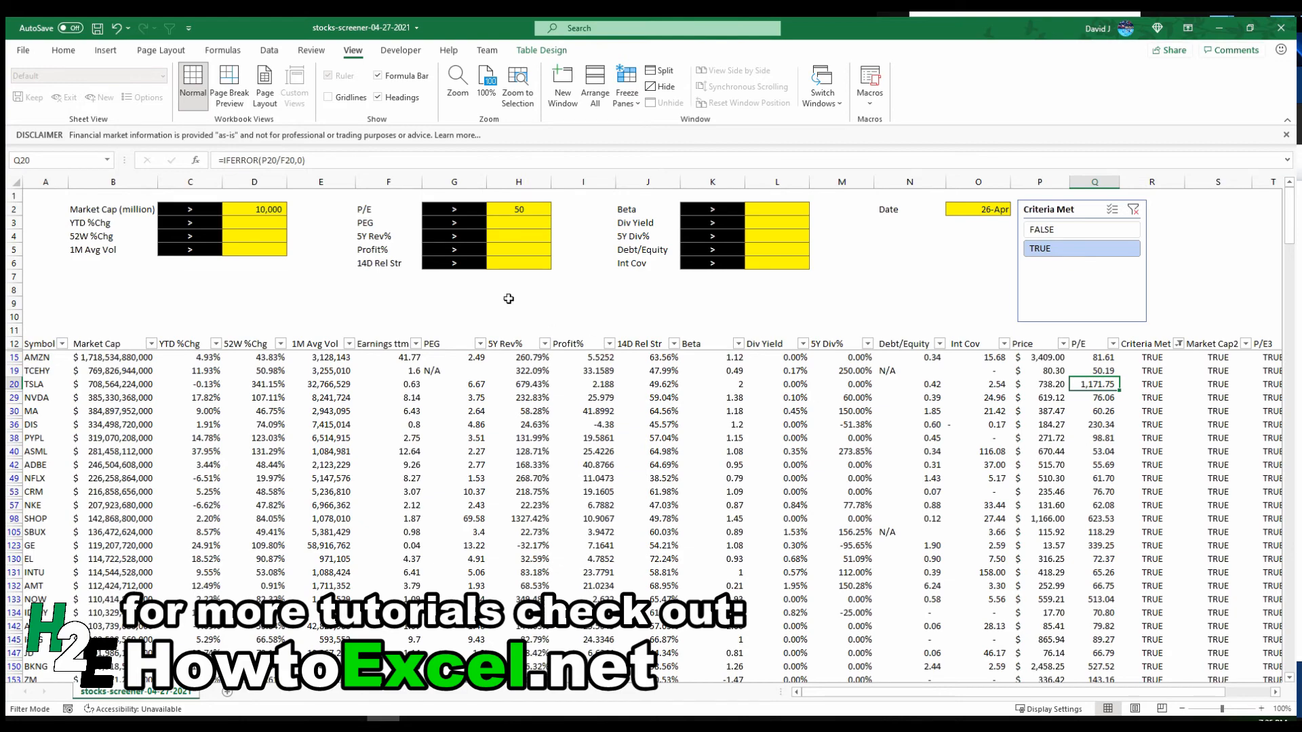
scroll(1102, 441, down, 6)
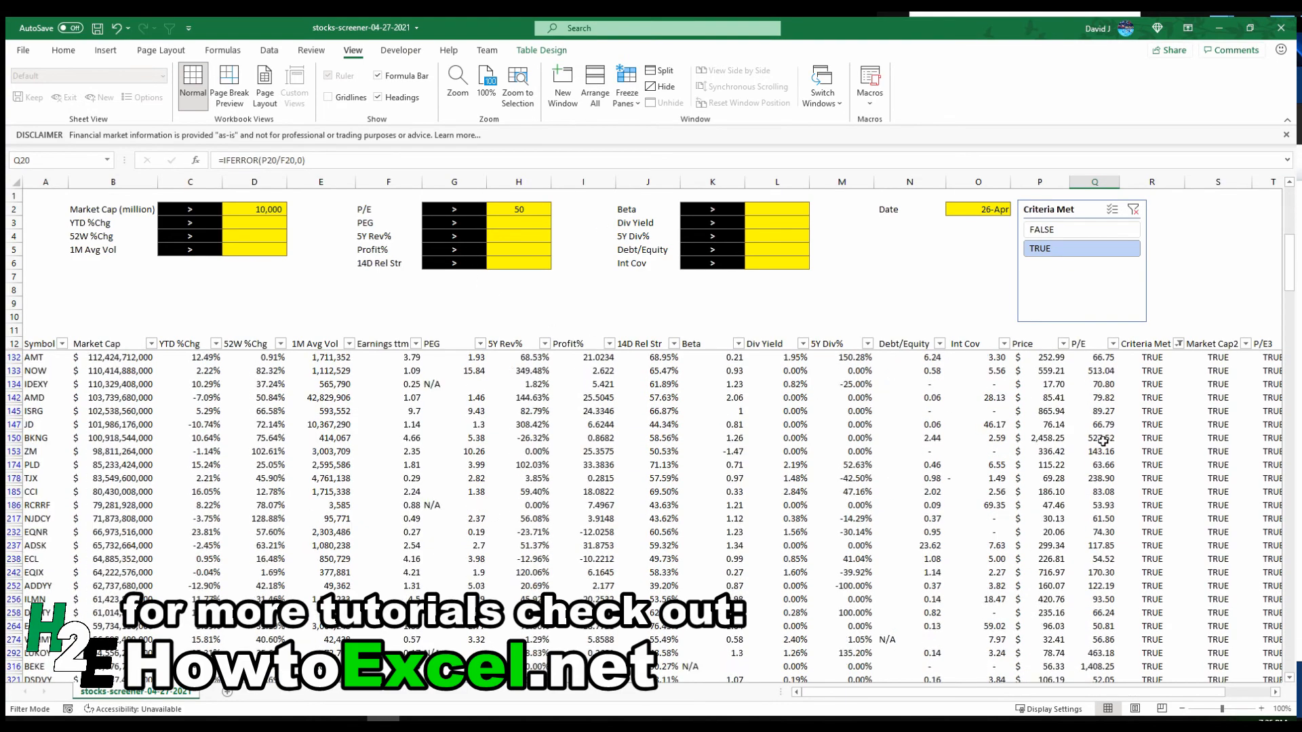
scroll(1102, 441, down, 10)
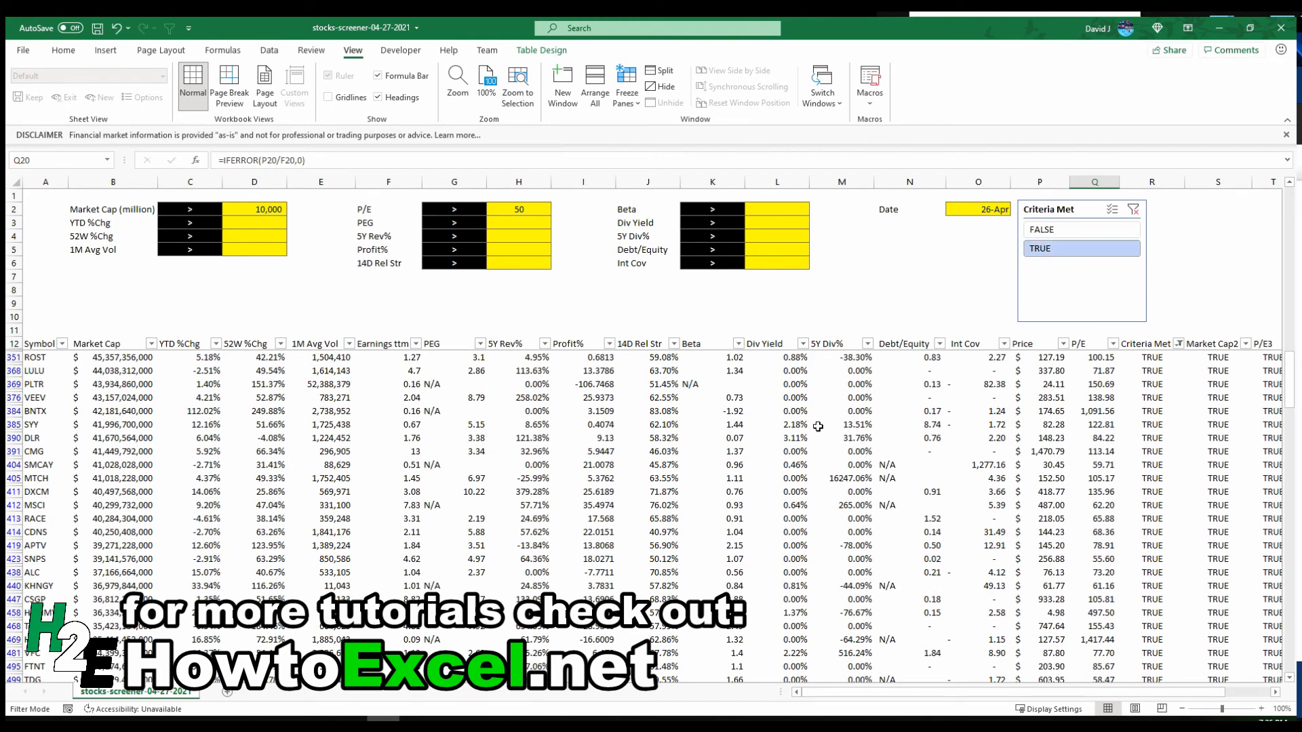
scroll(818, 426, up, 6)
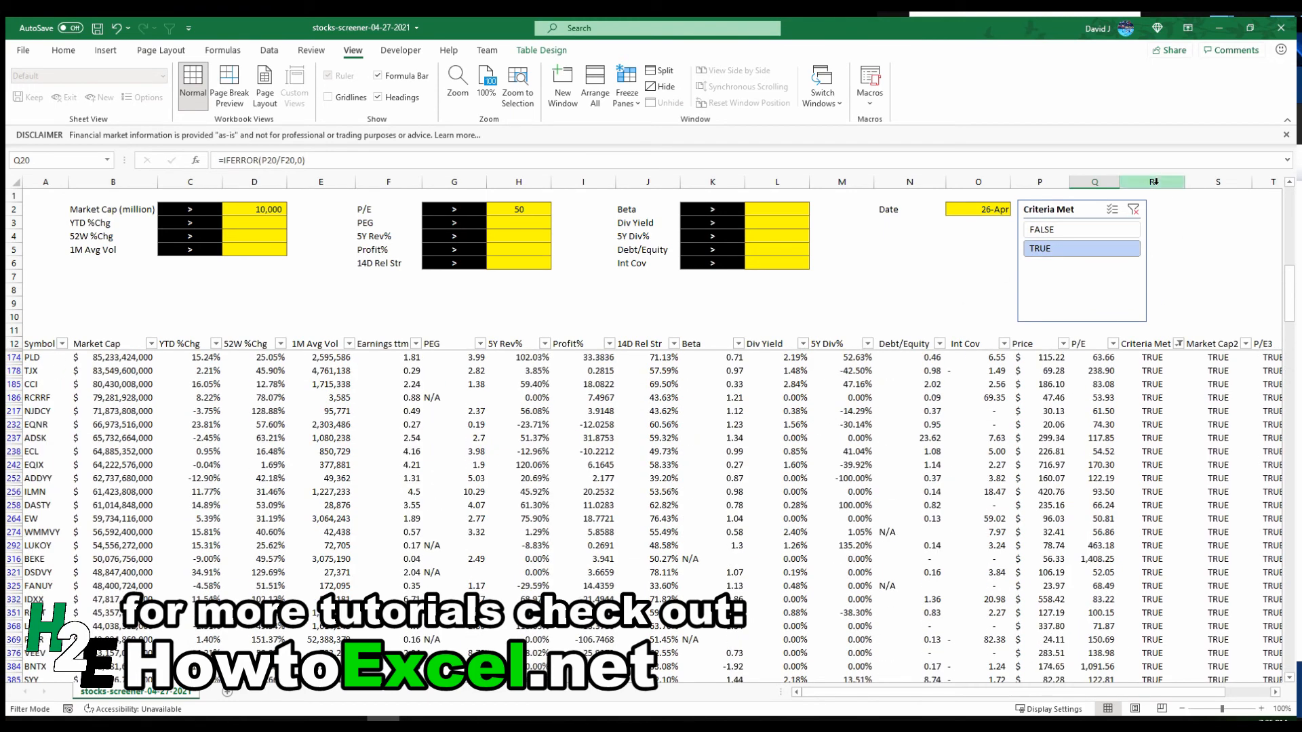
Hide the helper columns R through V, which hold the Criteria Met and individual test formulas.
drag(1153, 182, 1197, 204)
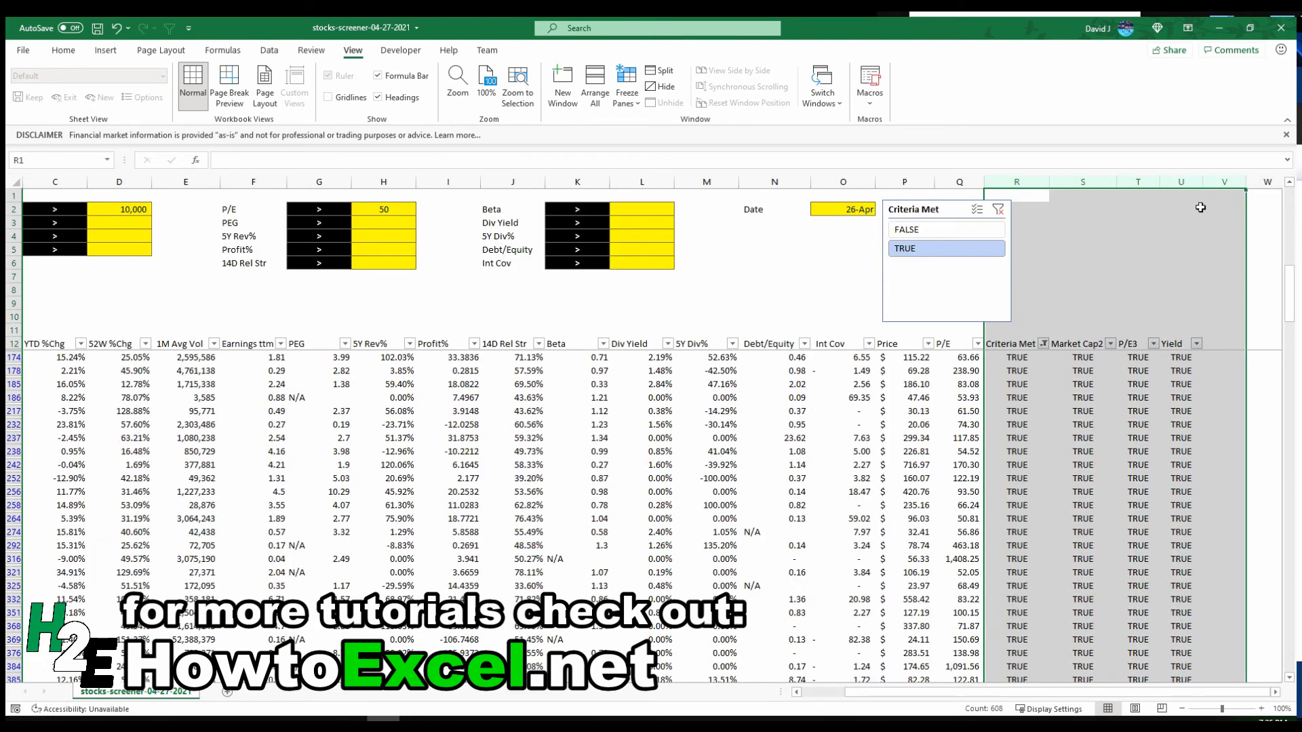
right_click(1181, 183)
click(1202, 400)
click(820, 692)
click(820, 693)
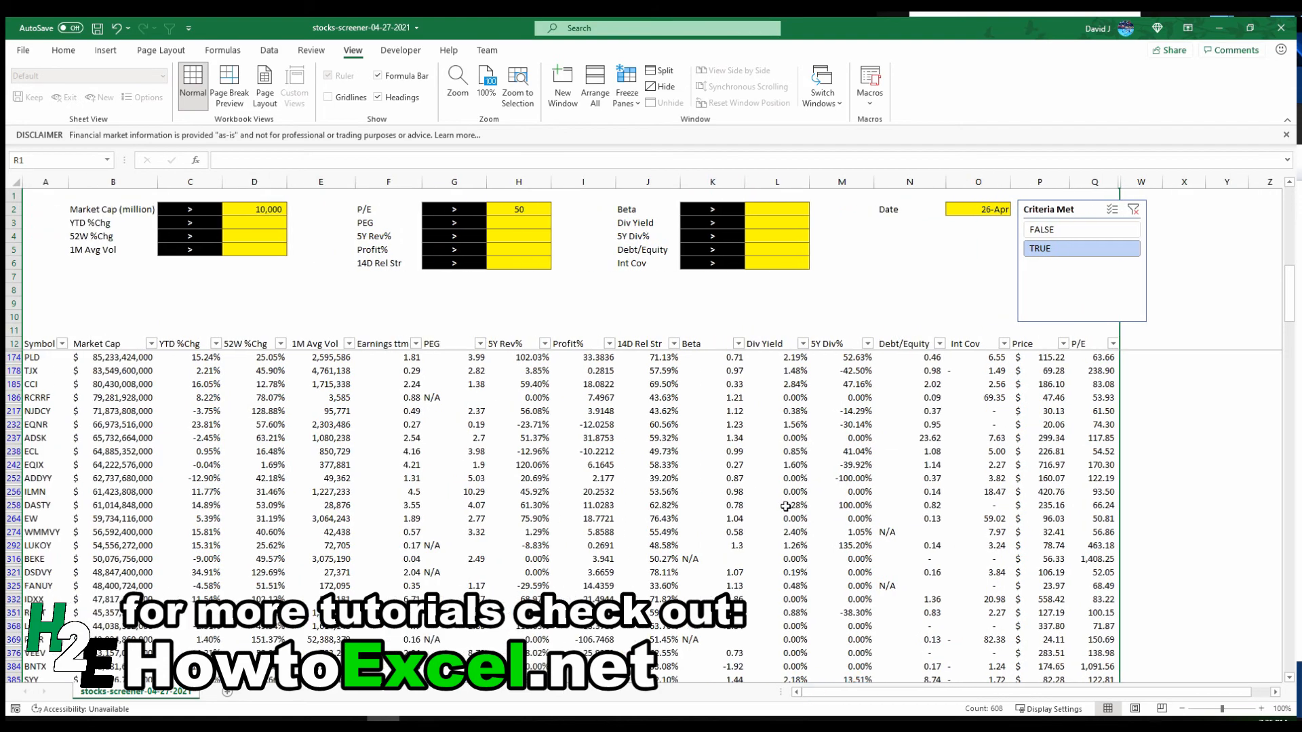
click(833, 503)
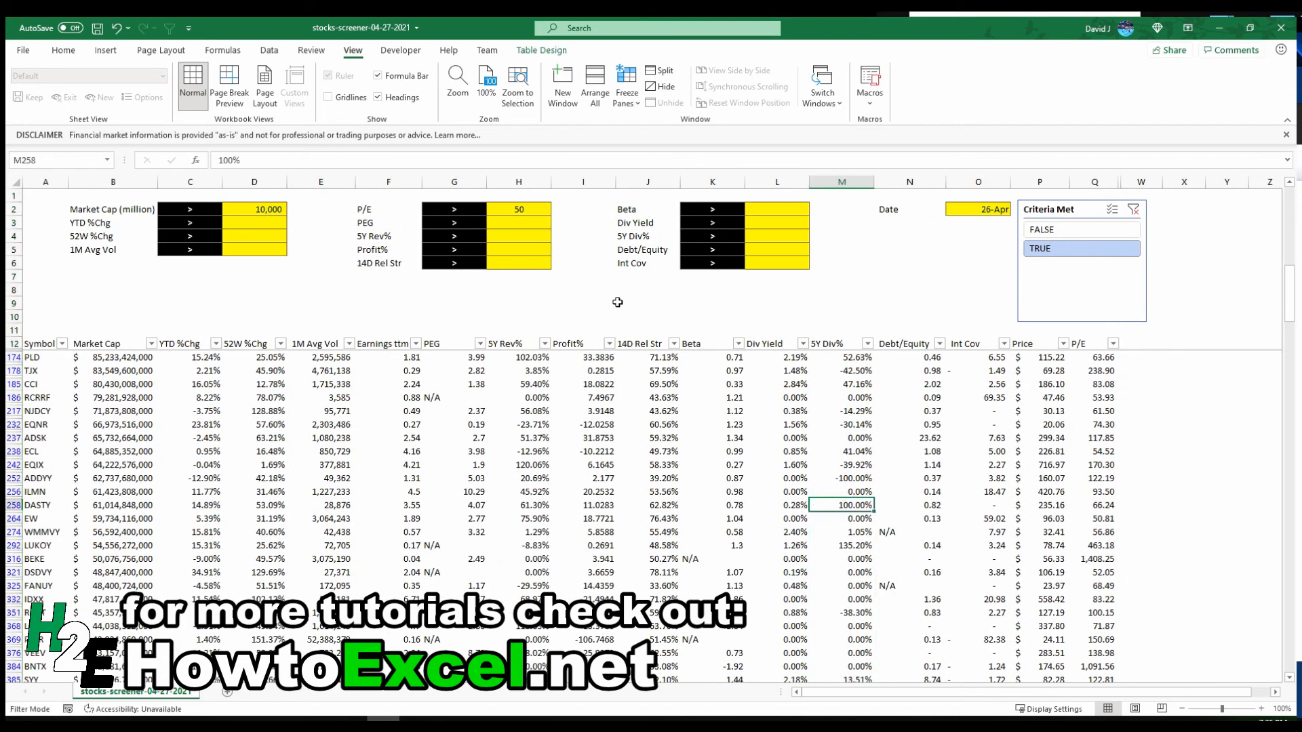
Change the P/E criterion to less than 30 and reapply the slicer's TRUE filter.
click(476, 210)
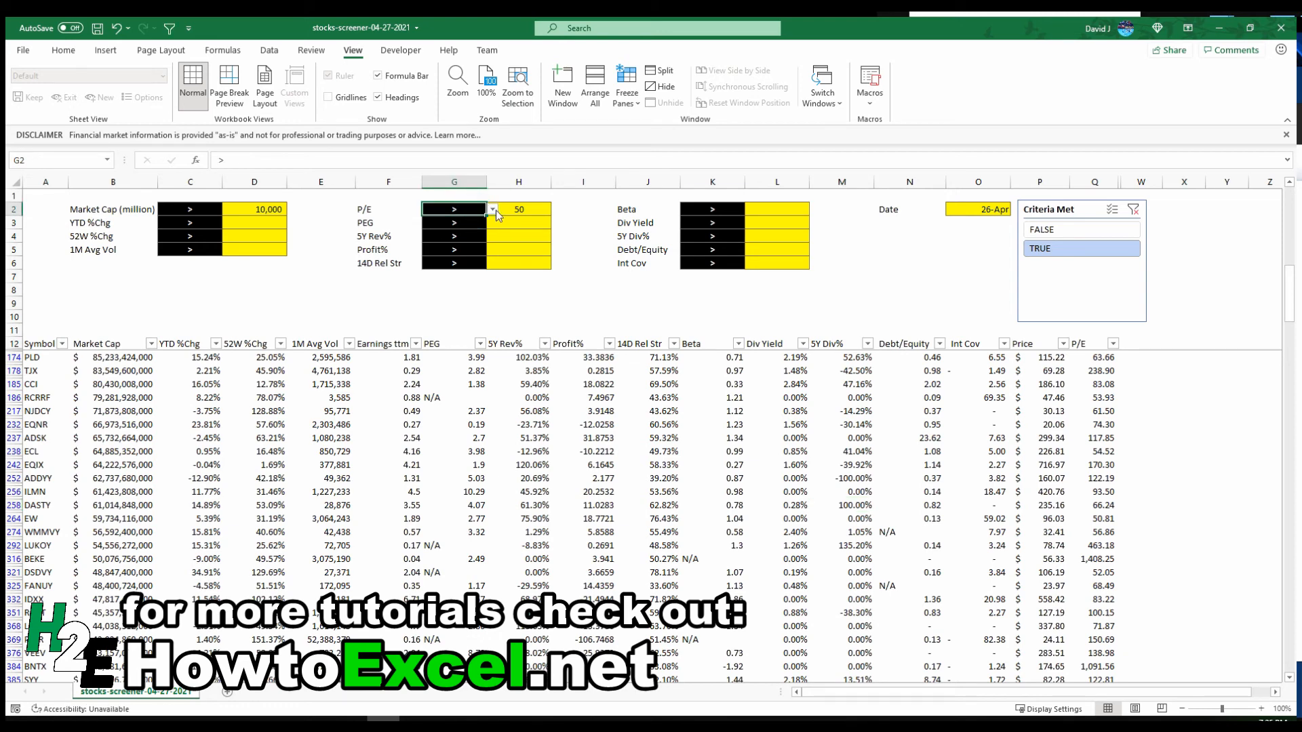
click(493, 210)
click(439, 231)
click(514, 208)
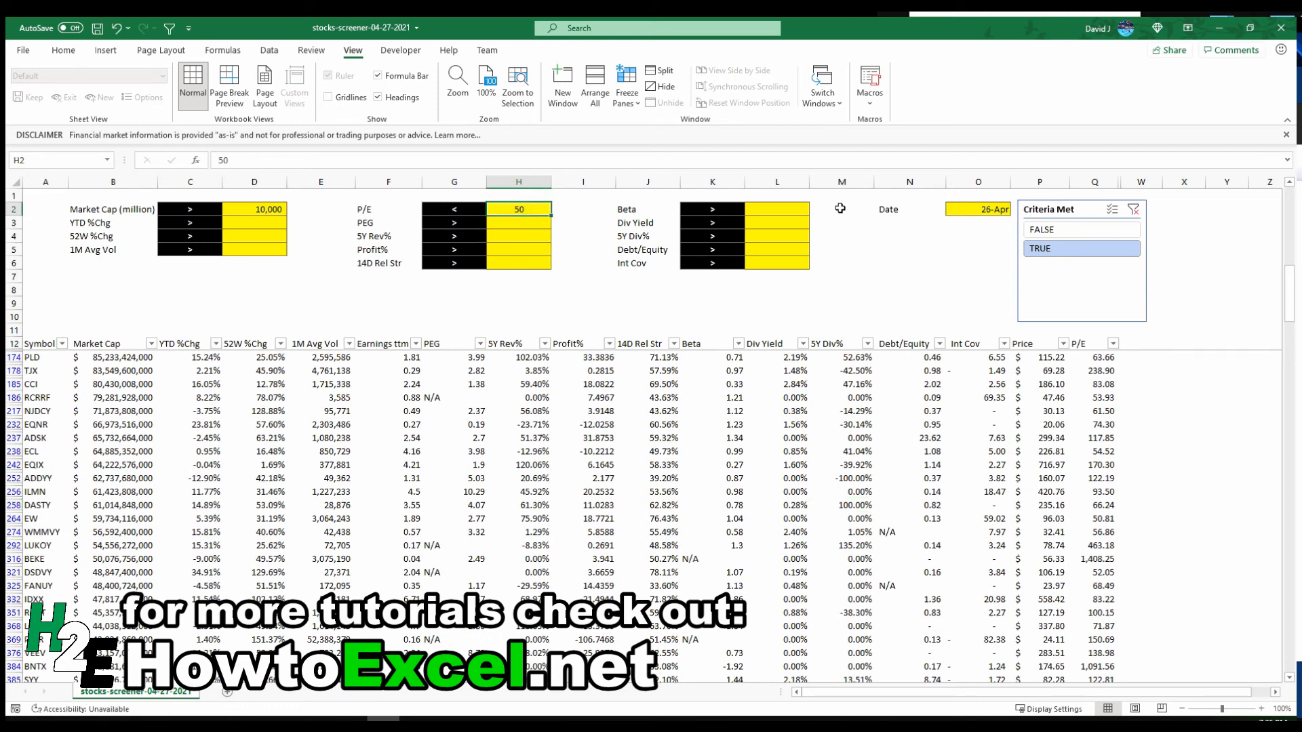
text(30)
key(Return)
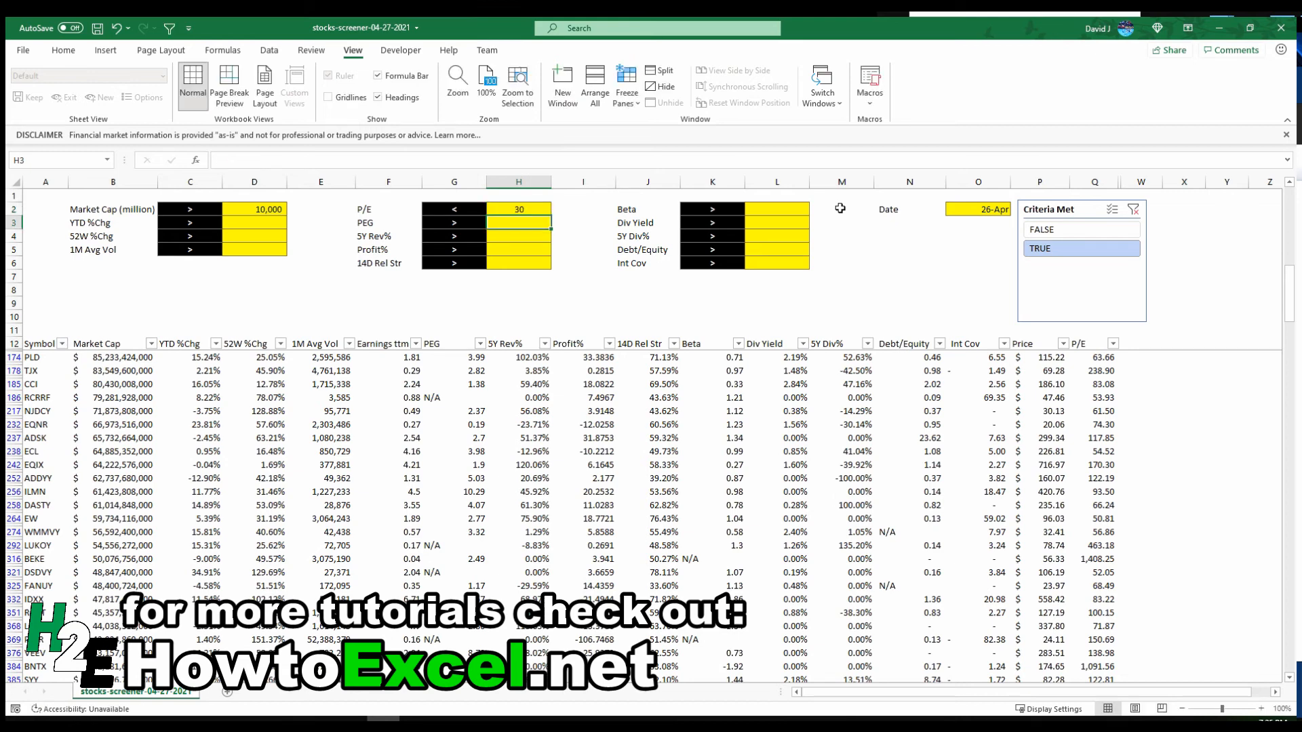
click(1049, 250)
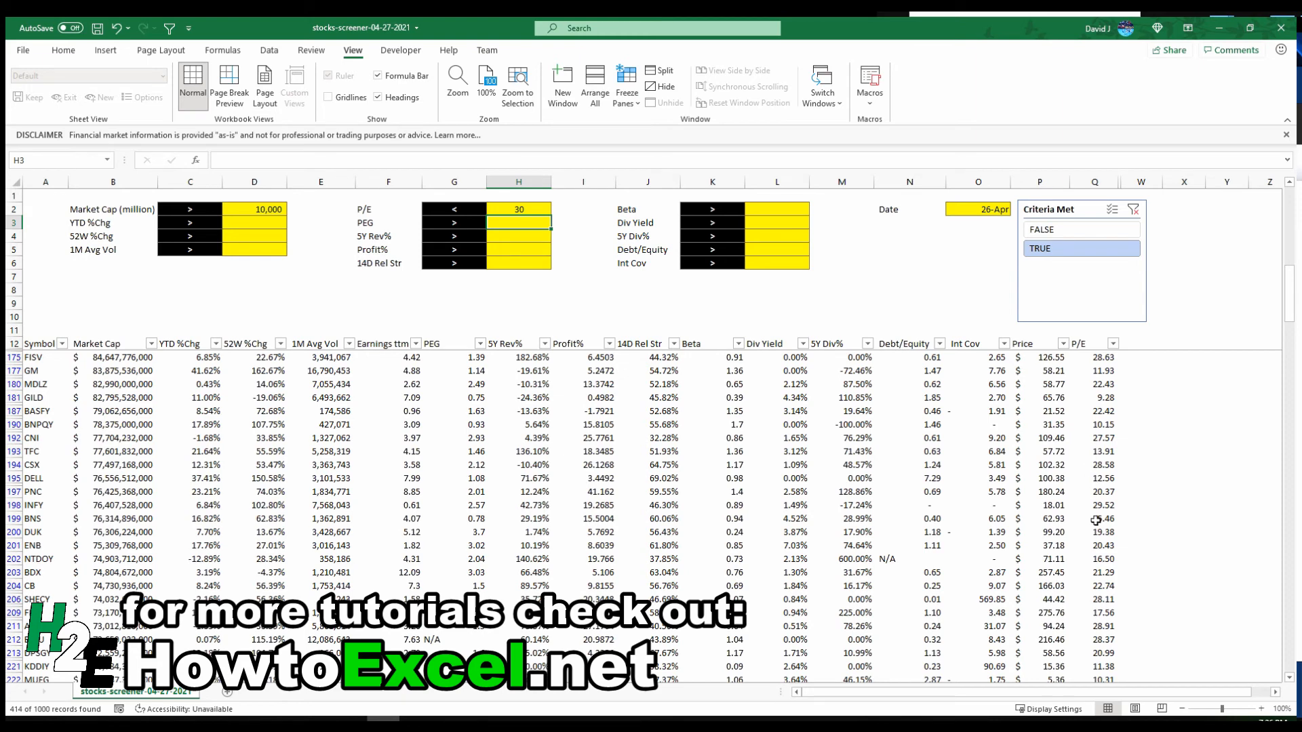
Clear the P/E criterion in H2 and set the Div Yield criterion in L3 to 5%.
click(518, 207)
key(Delete)
click(770, 224)
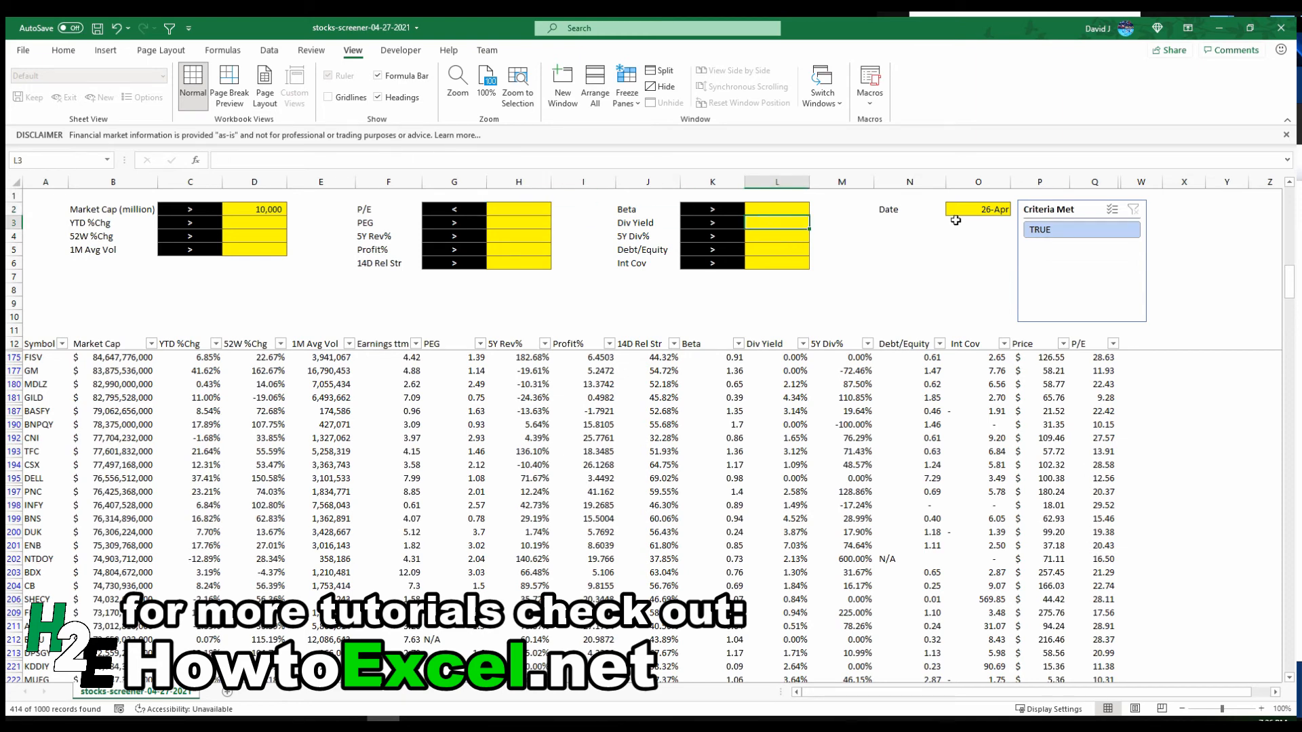
text(5%)
key(Return)
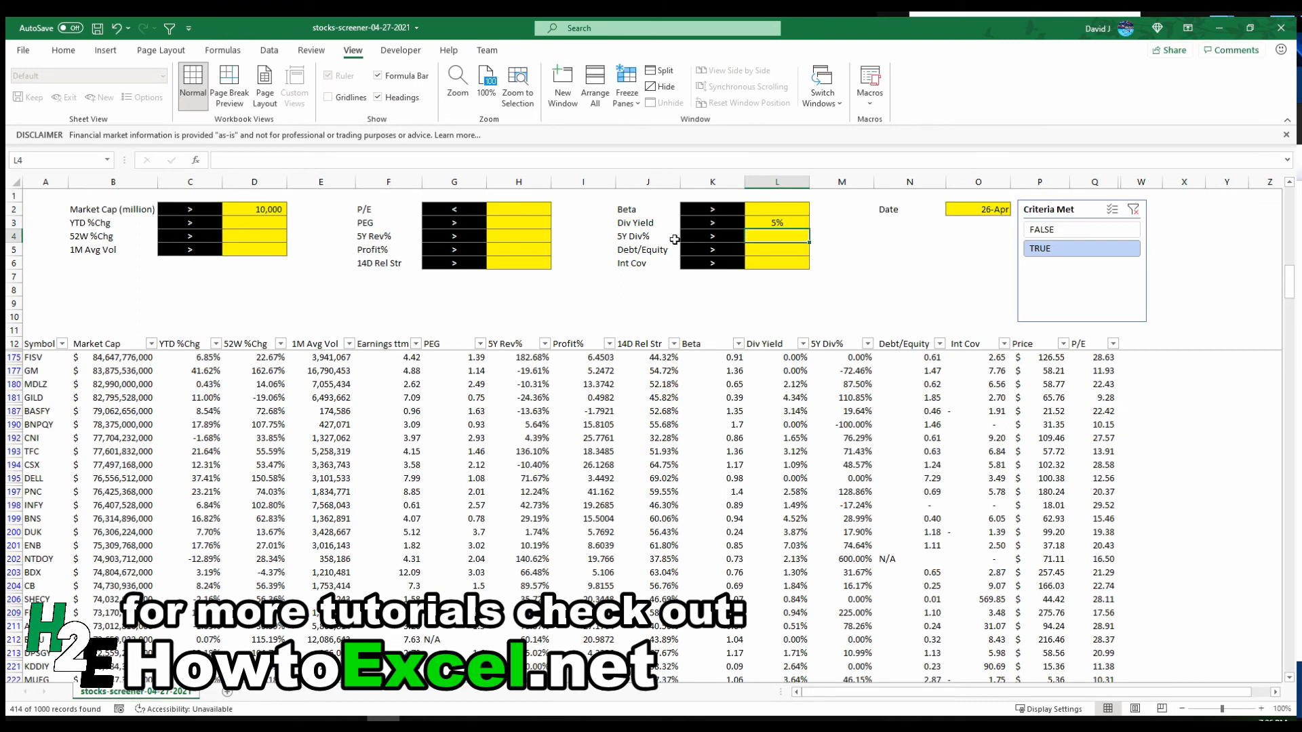
Clear the Market Cap criterion in D2 and reapply the slicer's TRUE filter.
click(259, 214)
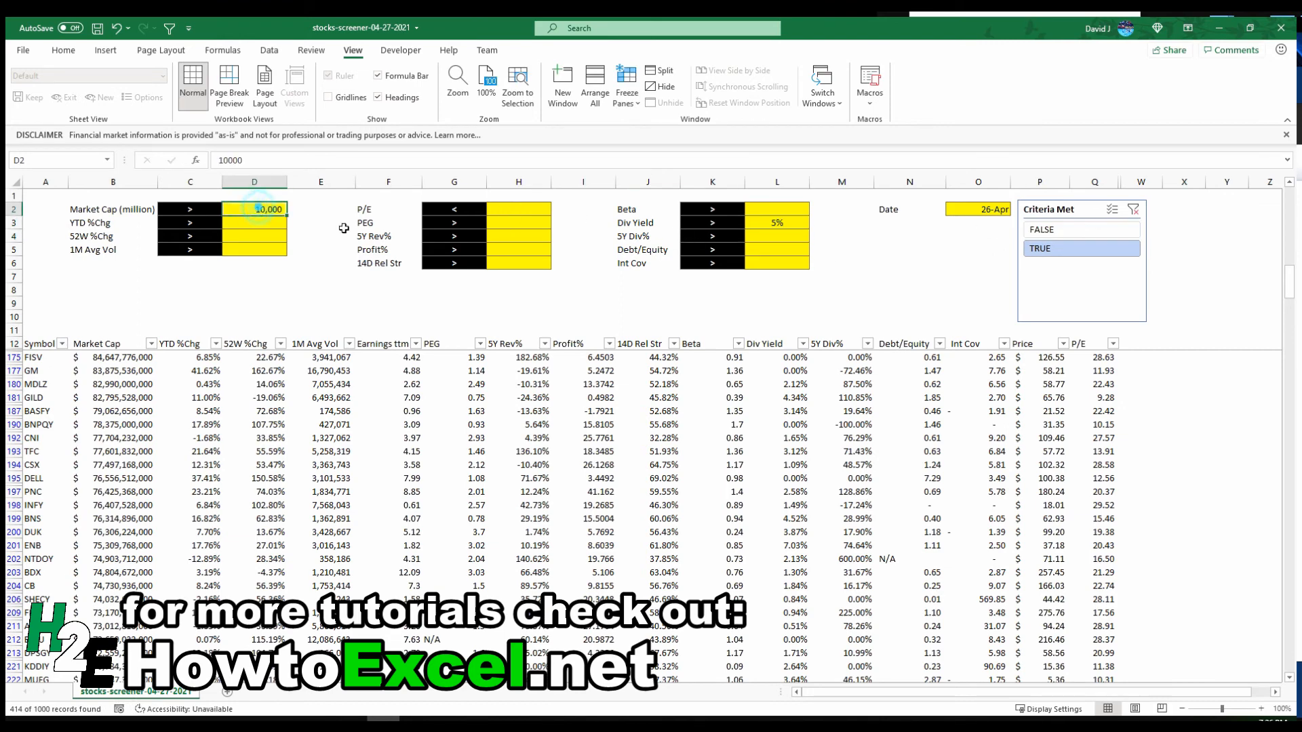
key(Delete)
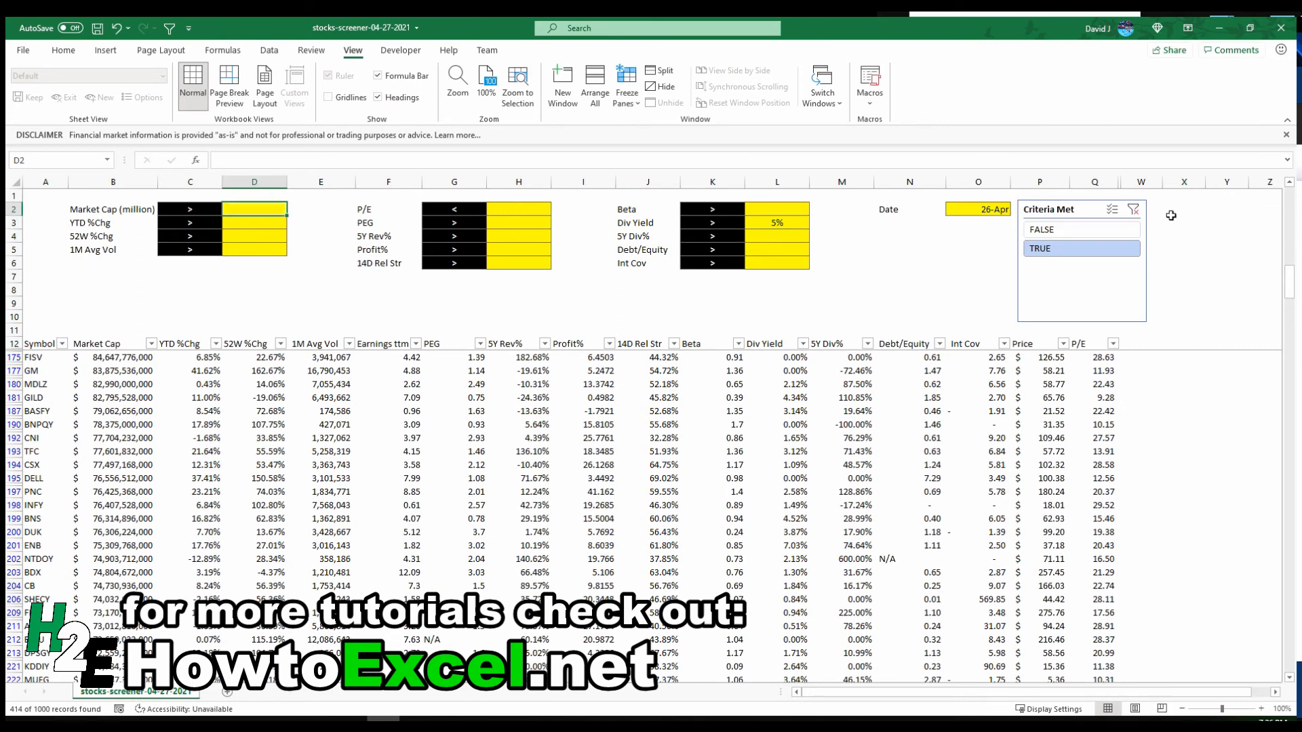
click(1047, 249)
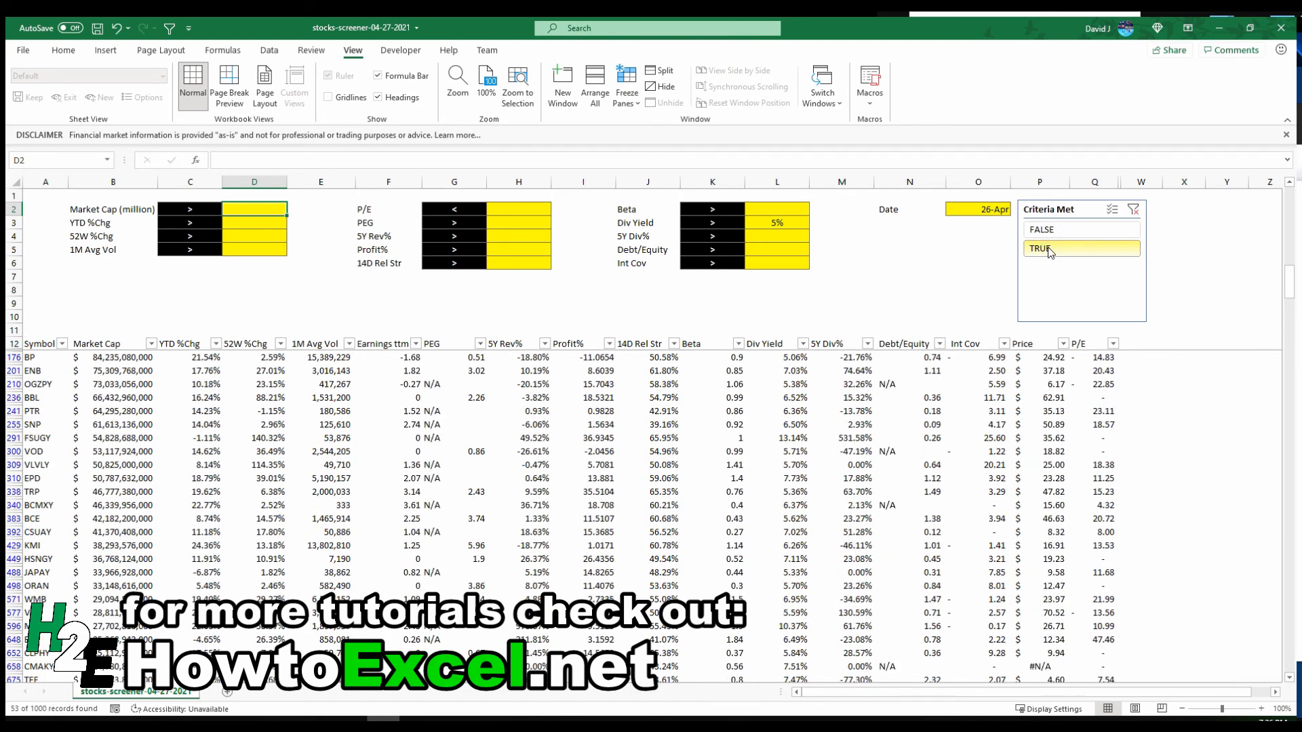
Review the Div Yield values of the filtered stocks against the 5% criterion.
click(797, 360)
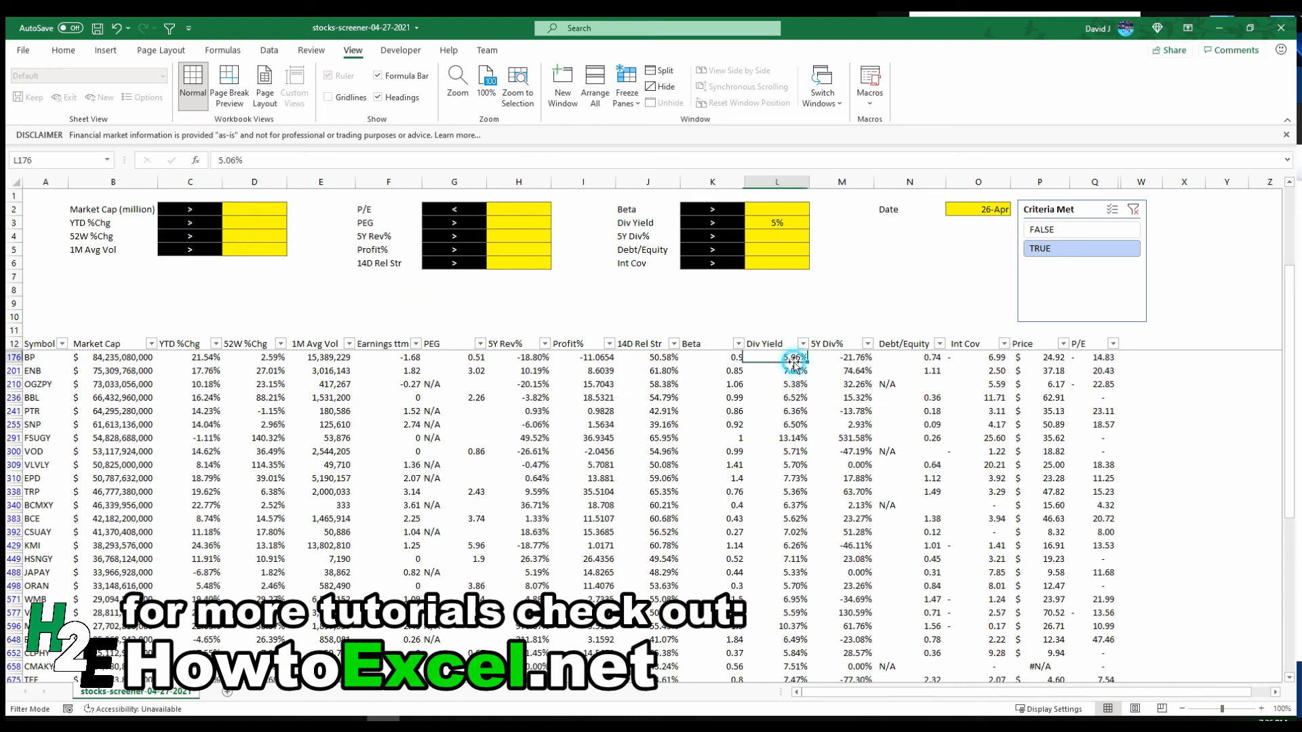
key(Down)
key(Down)
key(Down)
key(Down)
key(Down)
key(Down)
key(Down)
key(Down)
key(Down)
key(Down)
key(Down)
key(Down)
key(Down)
key(Down)
key(Down)
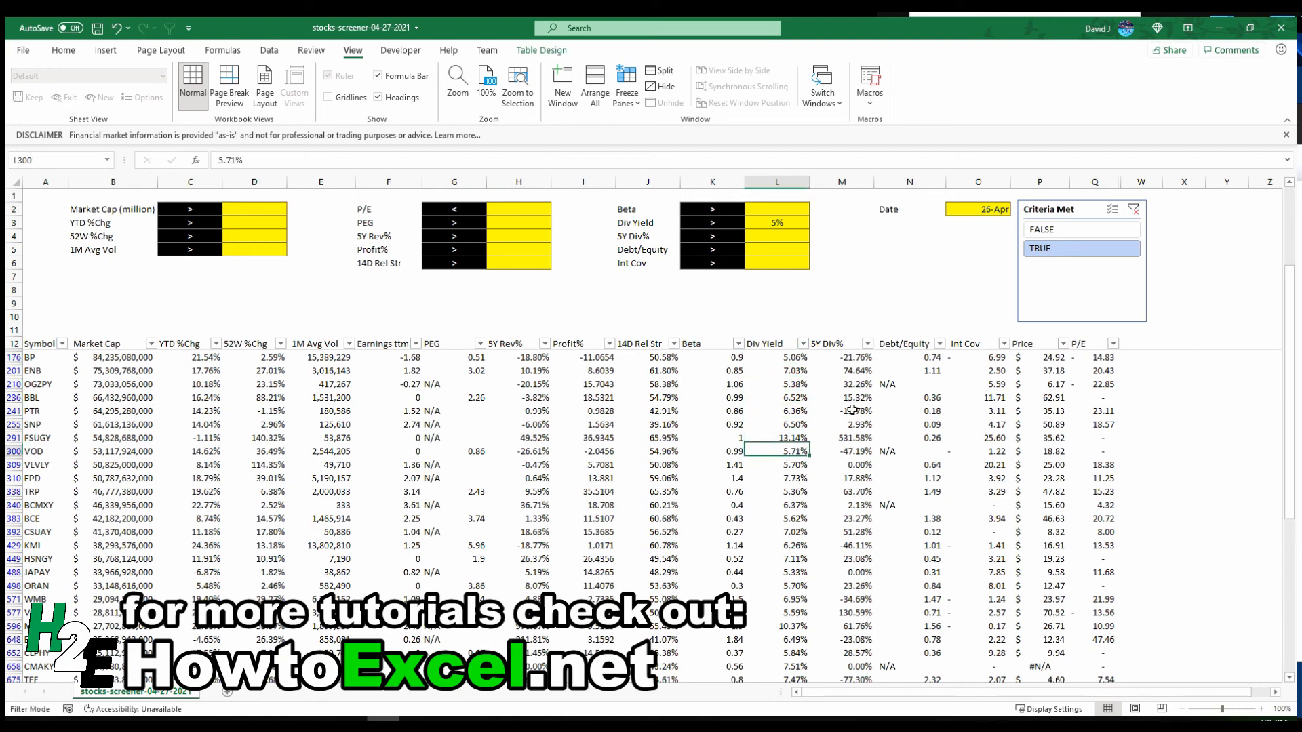
key(Down)
key(Down)
key(Down)
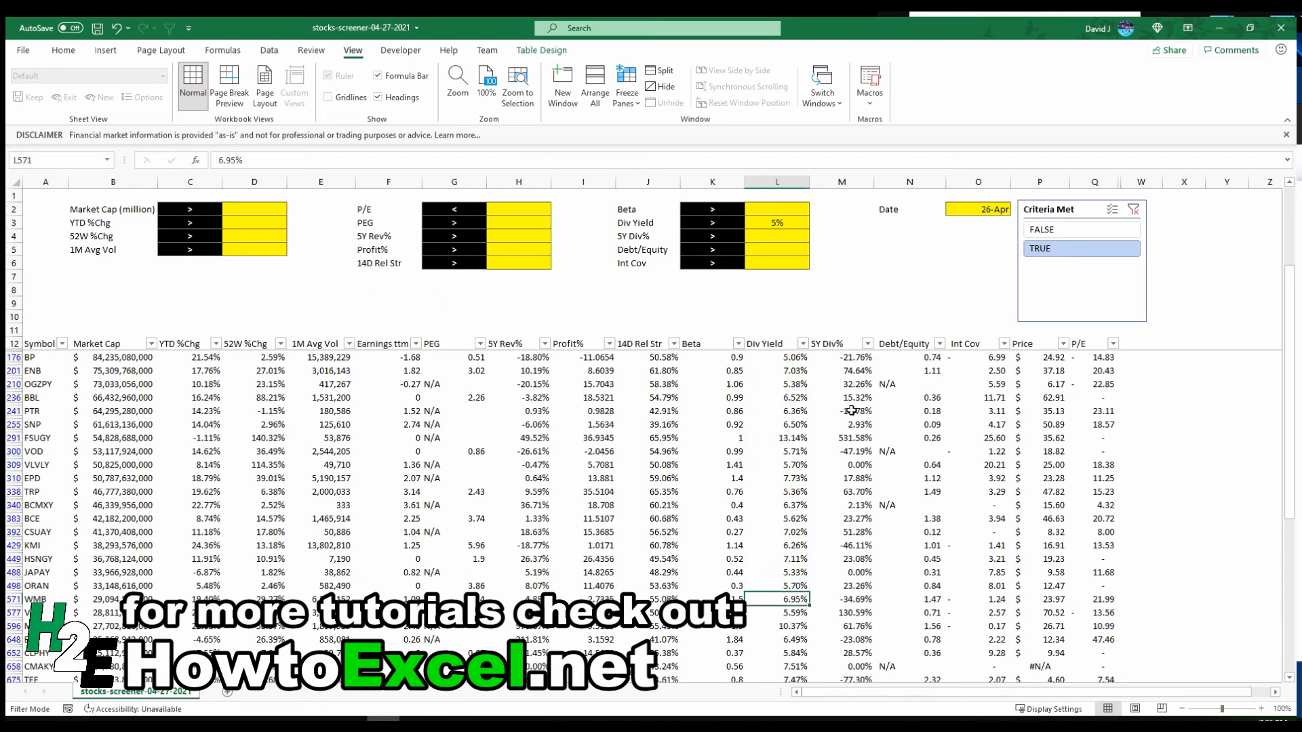
scroll(882, 467, up, 4)
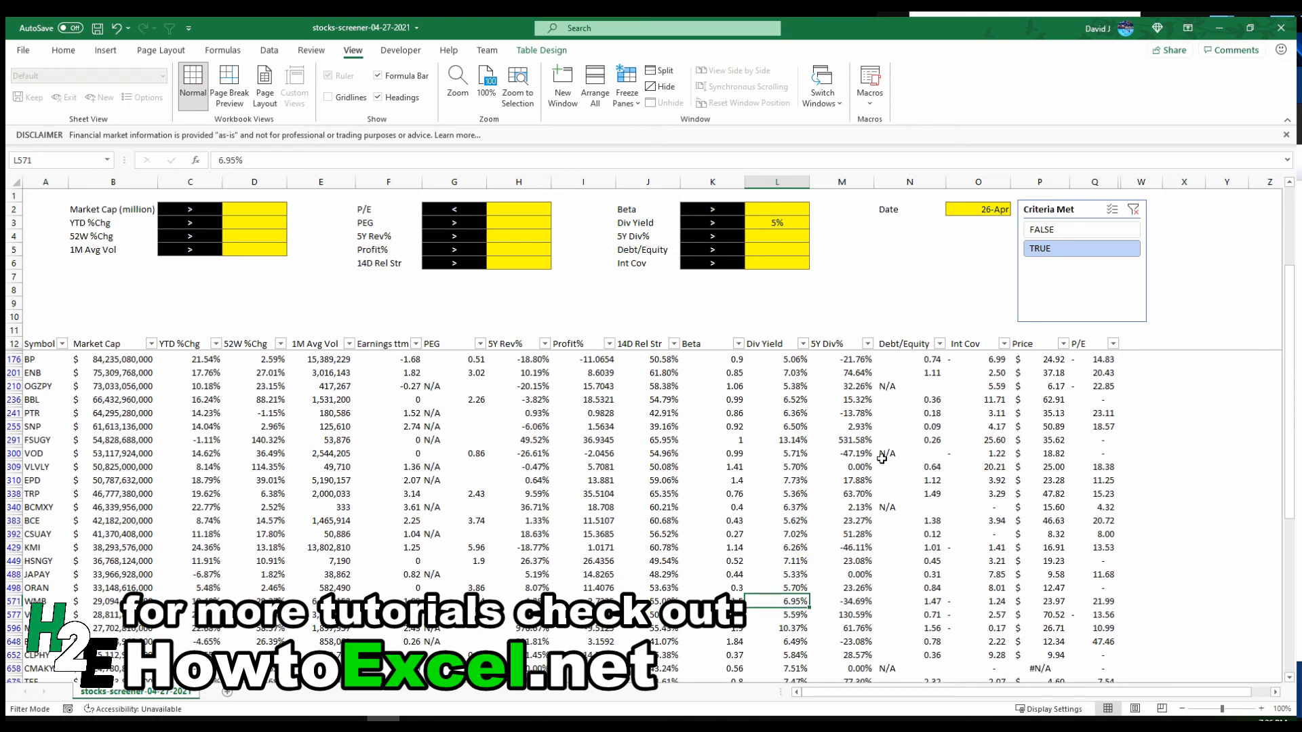
scroll(732, 479, up, 1)
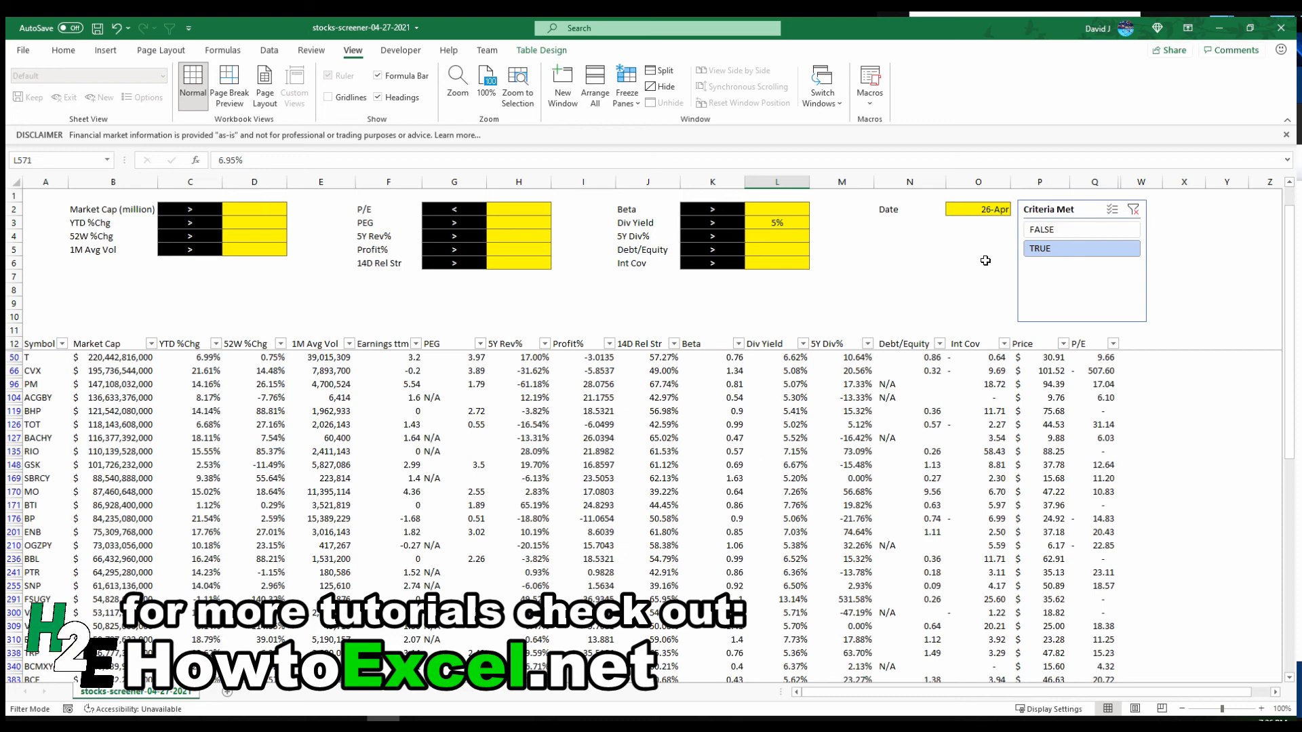
Set the Div Yield criterion in L3 to 4% and reapply the slicer's TRUE filter.
click(1042, 249)
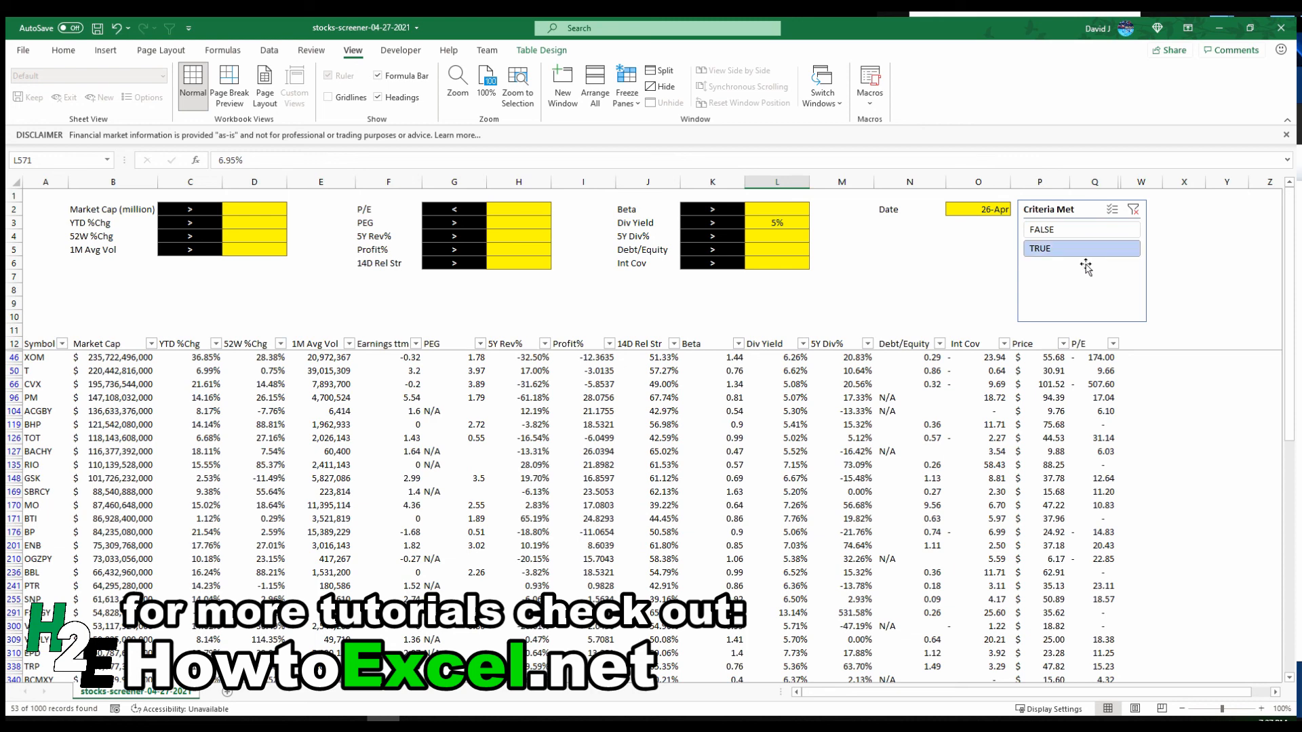
click(800, 222)
text(4)
key(Return)
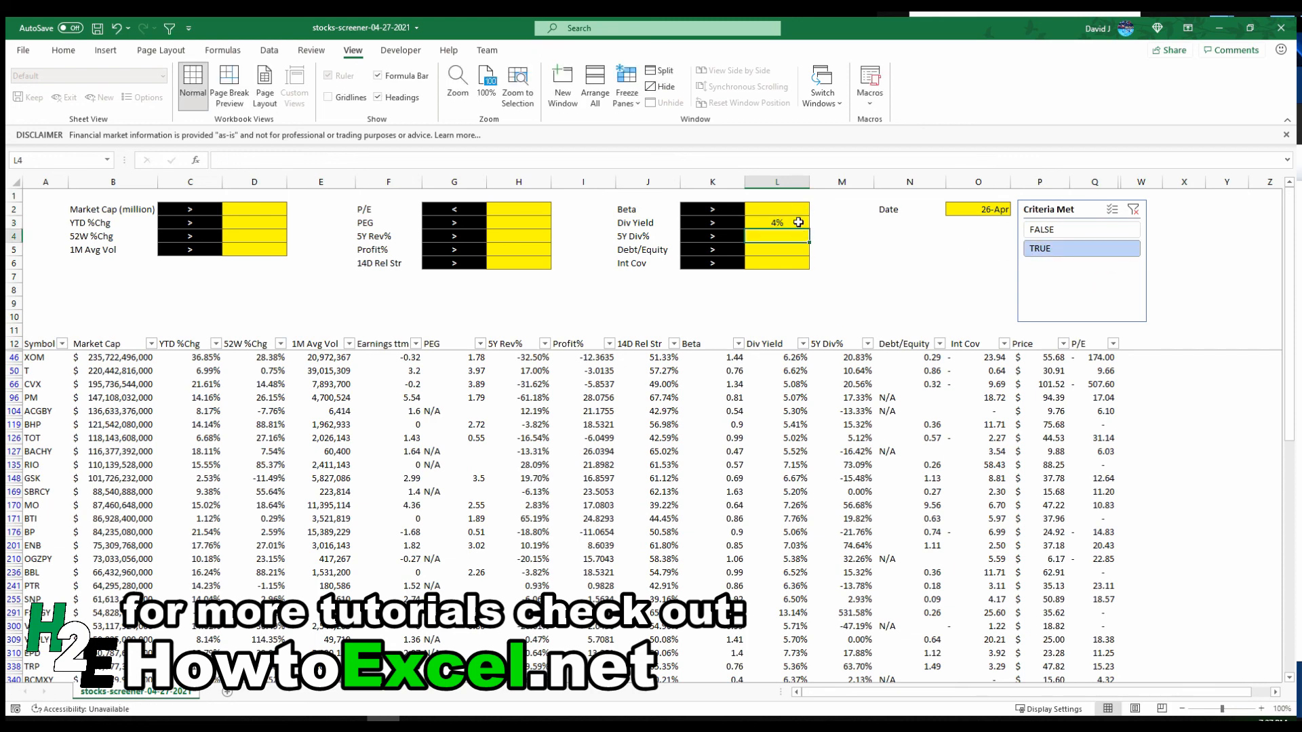
click(1058, 251)
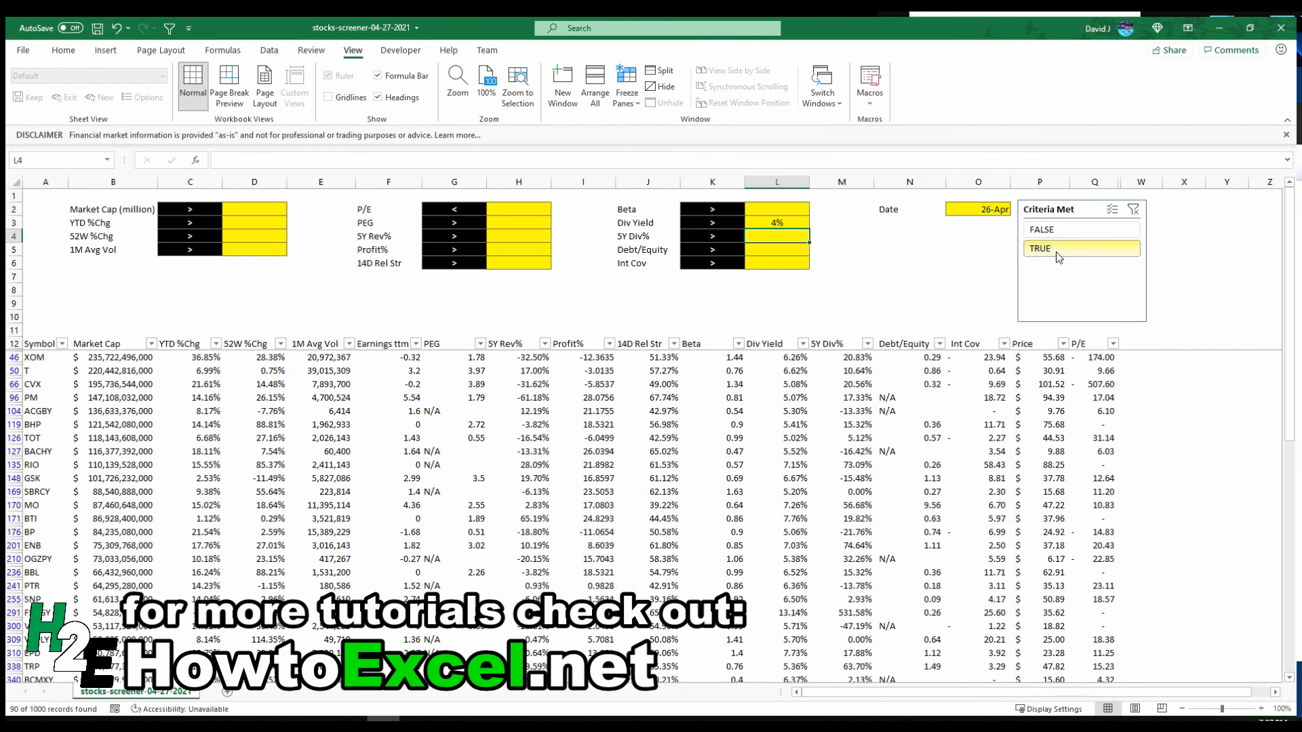